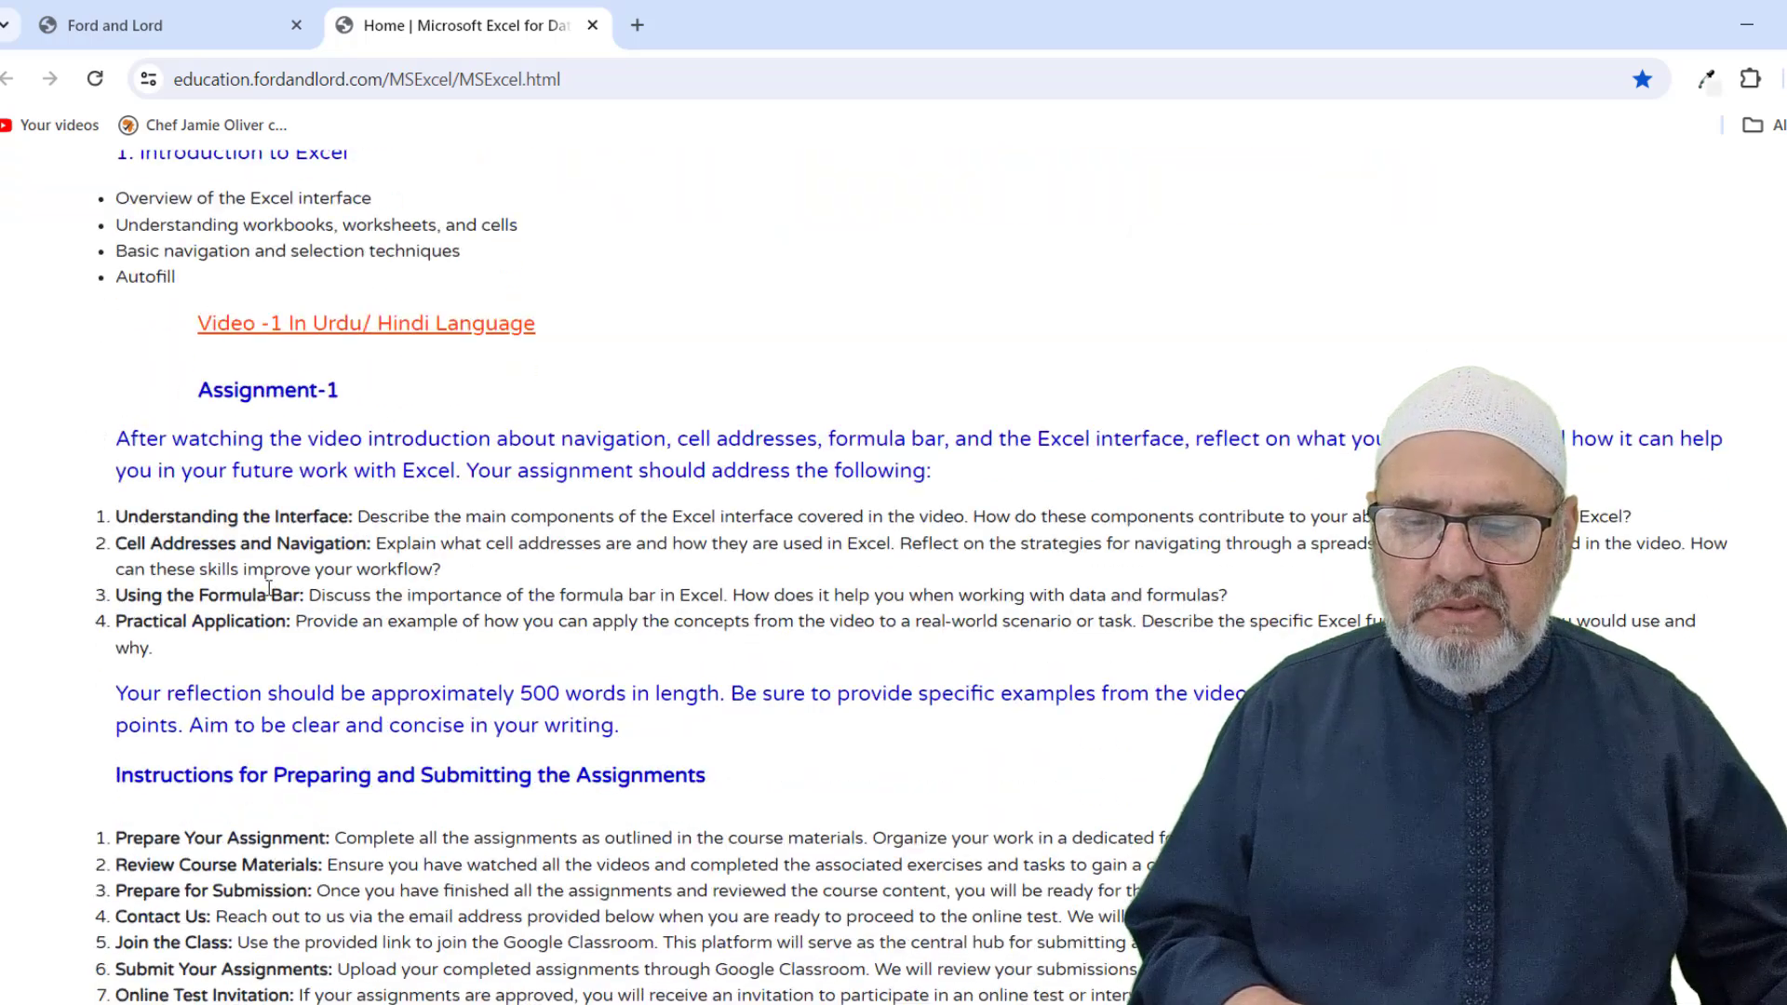
pyautogui.scroll(-4, 269, 588)
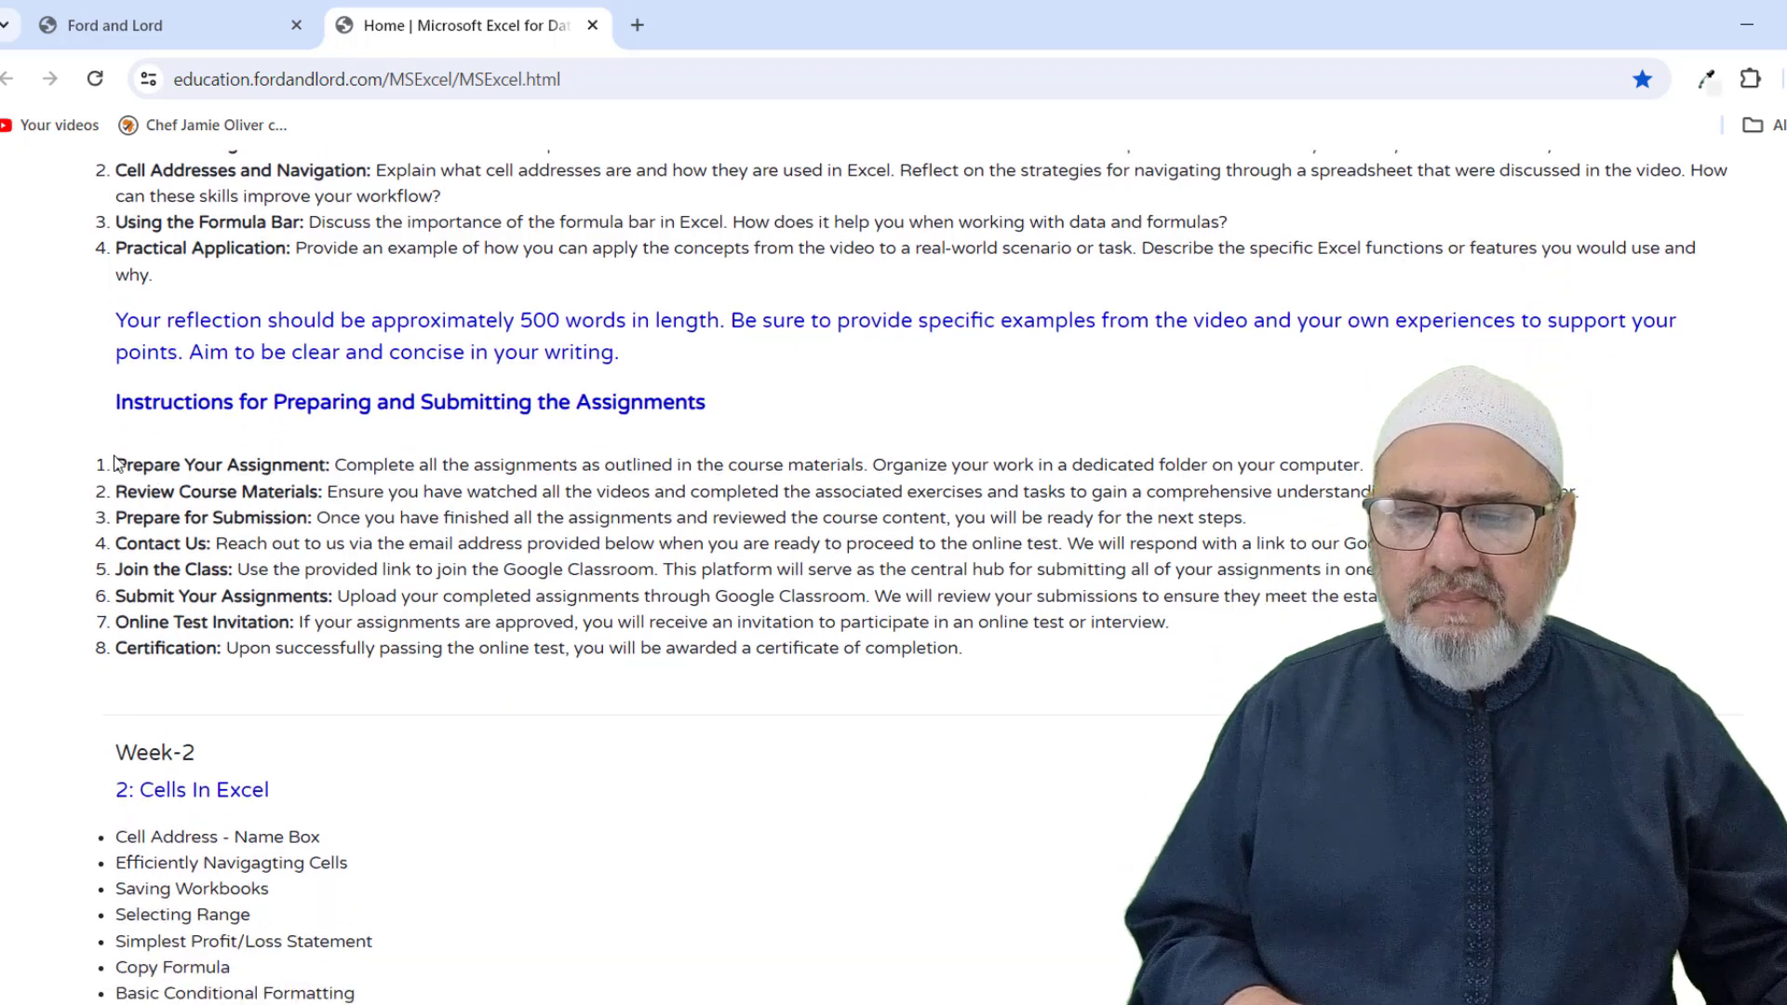
pyautogui.moveTo(119, 459); pyautogui.dragTo(985, 650)
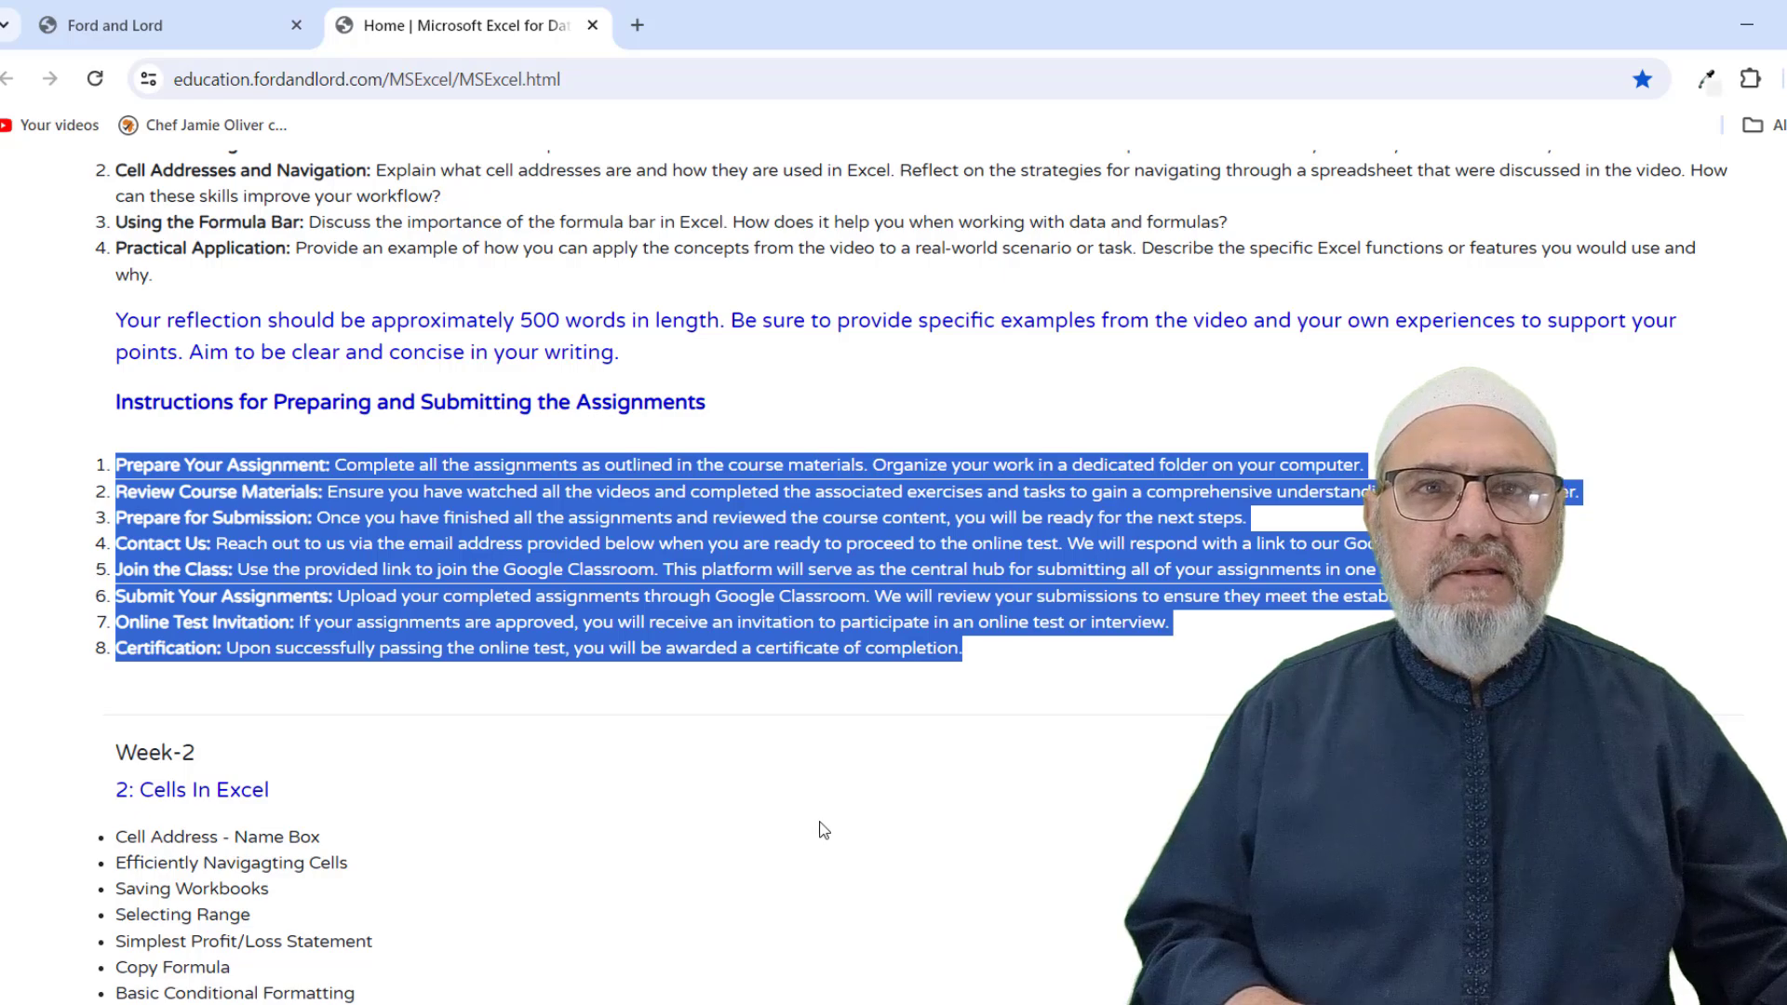
pyautogui.click(748, 846)
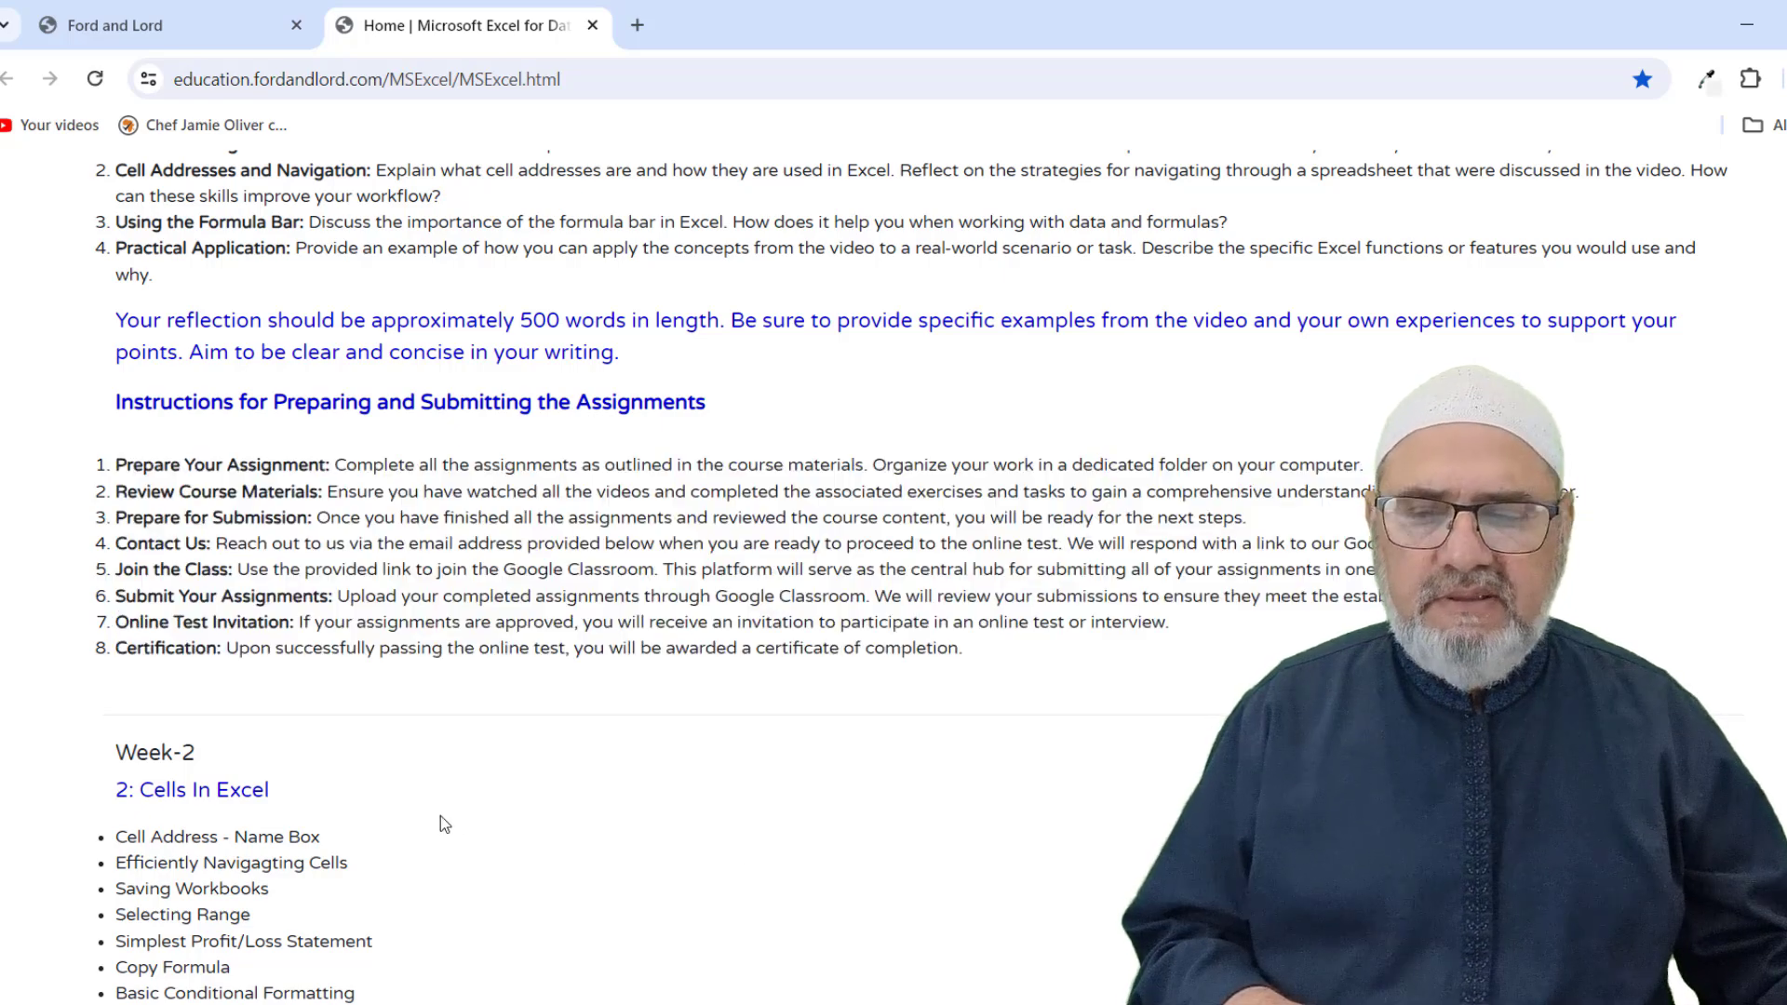
pyautogui.scroll(-3, 267, 575)
pyautogui.scroll(10, 232, 573)
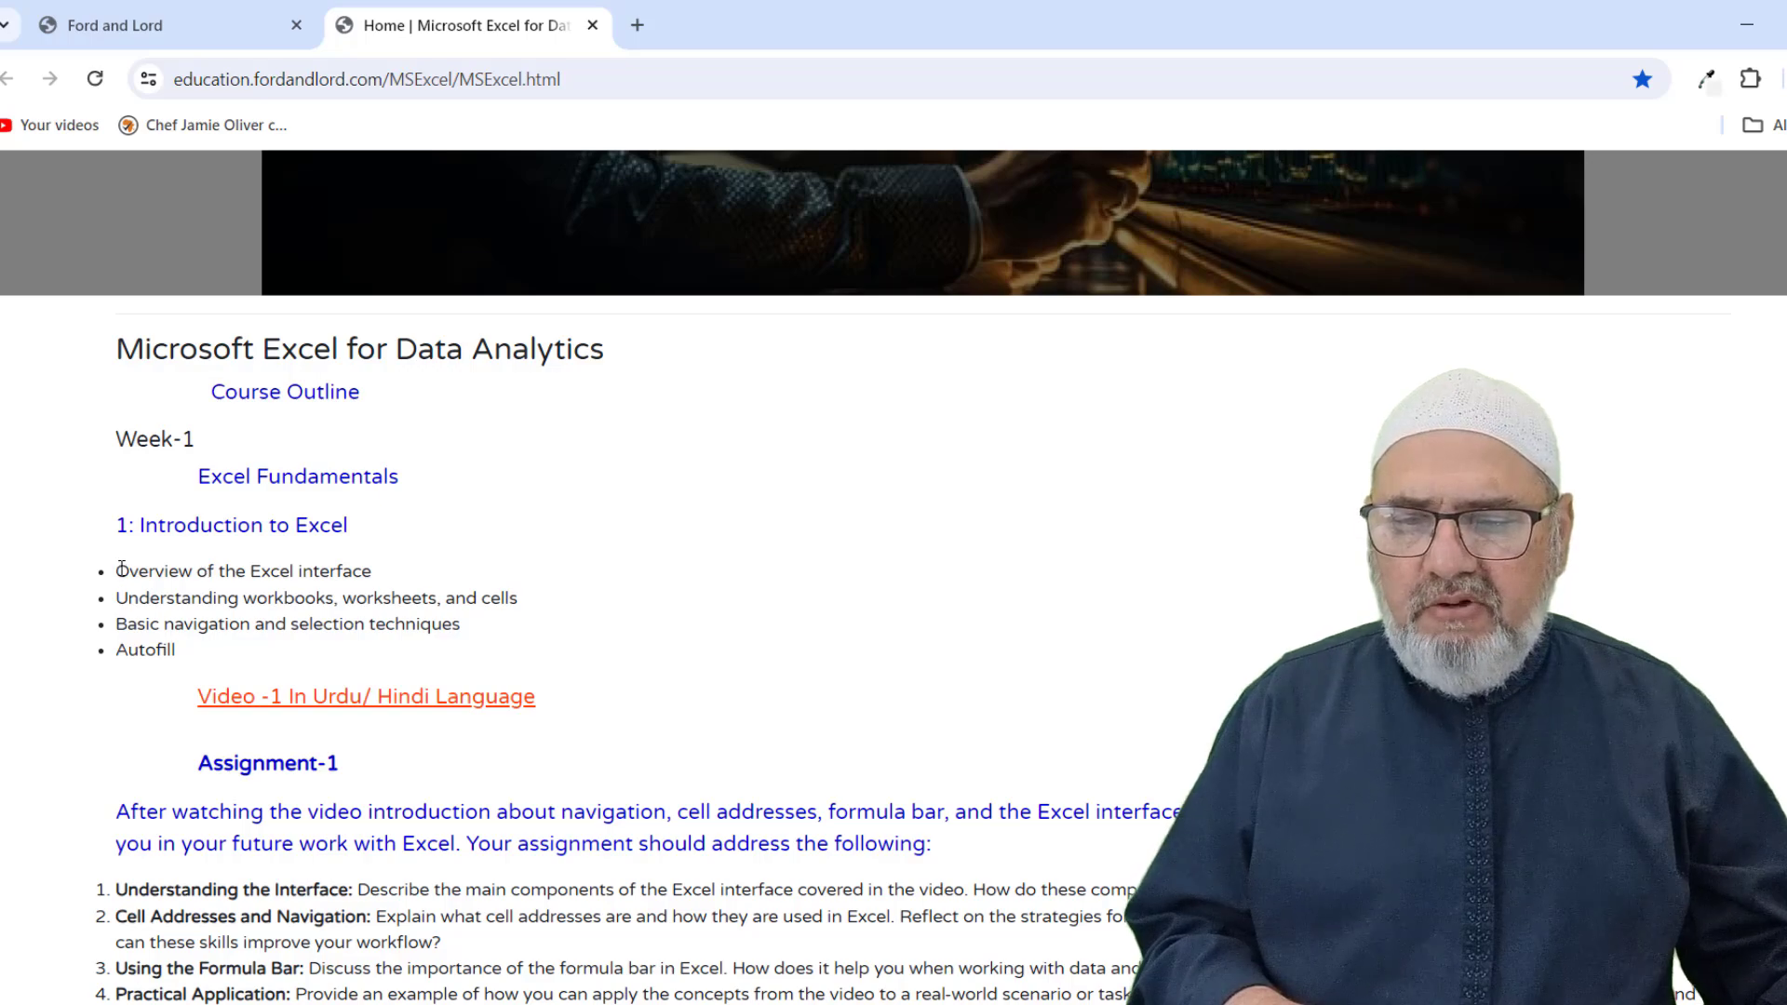
pyautogui.moveTo(122, 569); pyautogui.dragTo(173, 651)
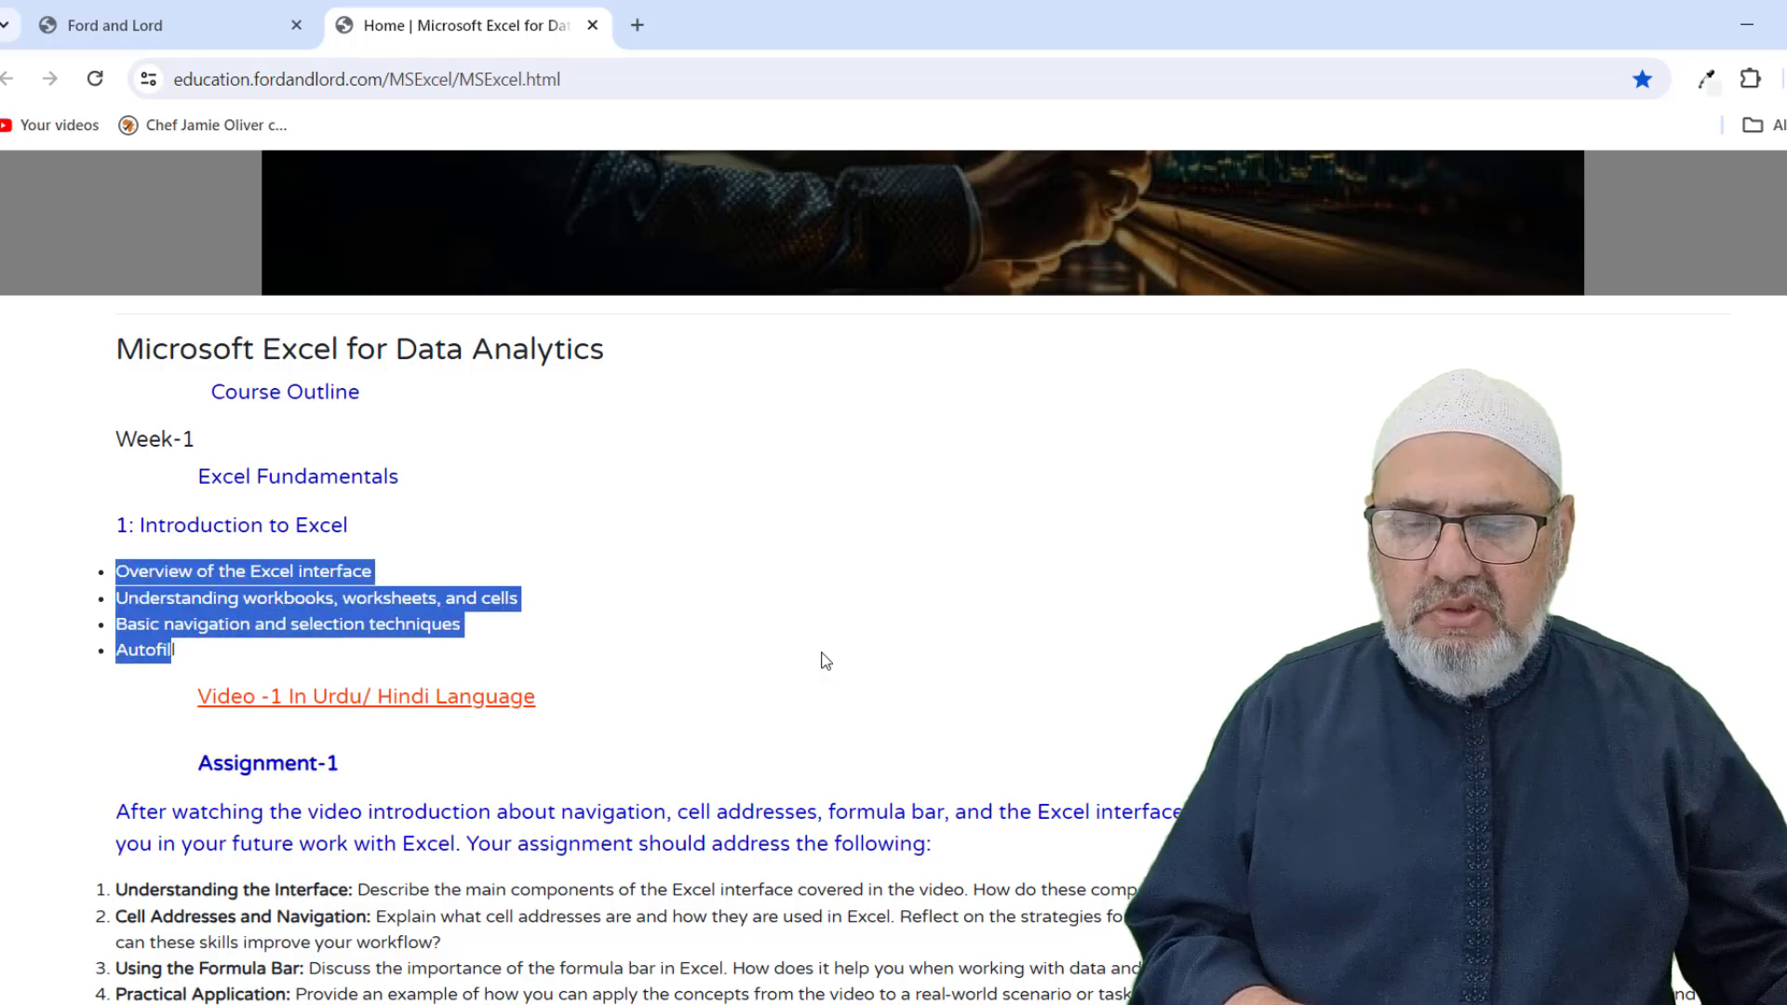
pyautogui.scroll(-10, 825, 660)
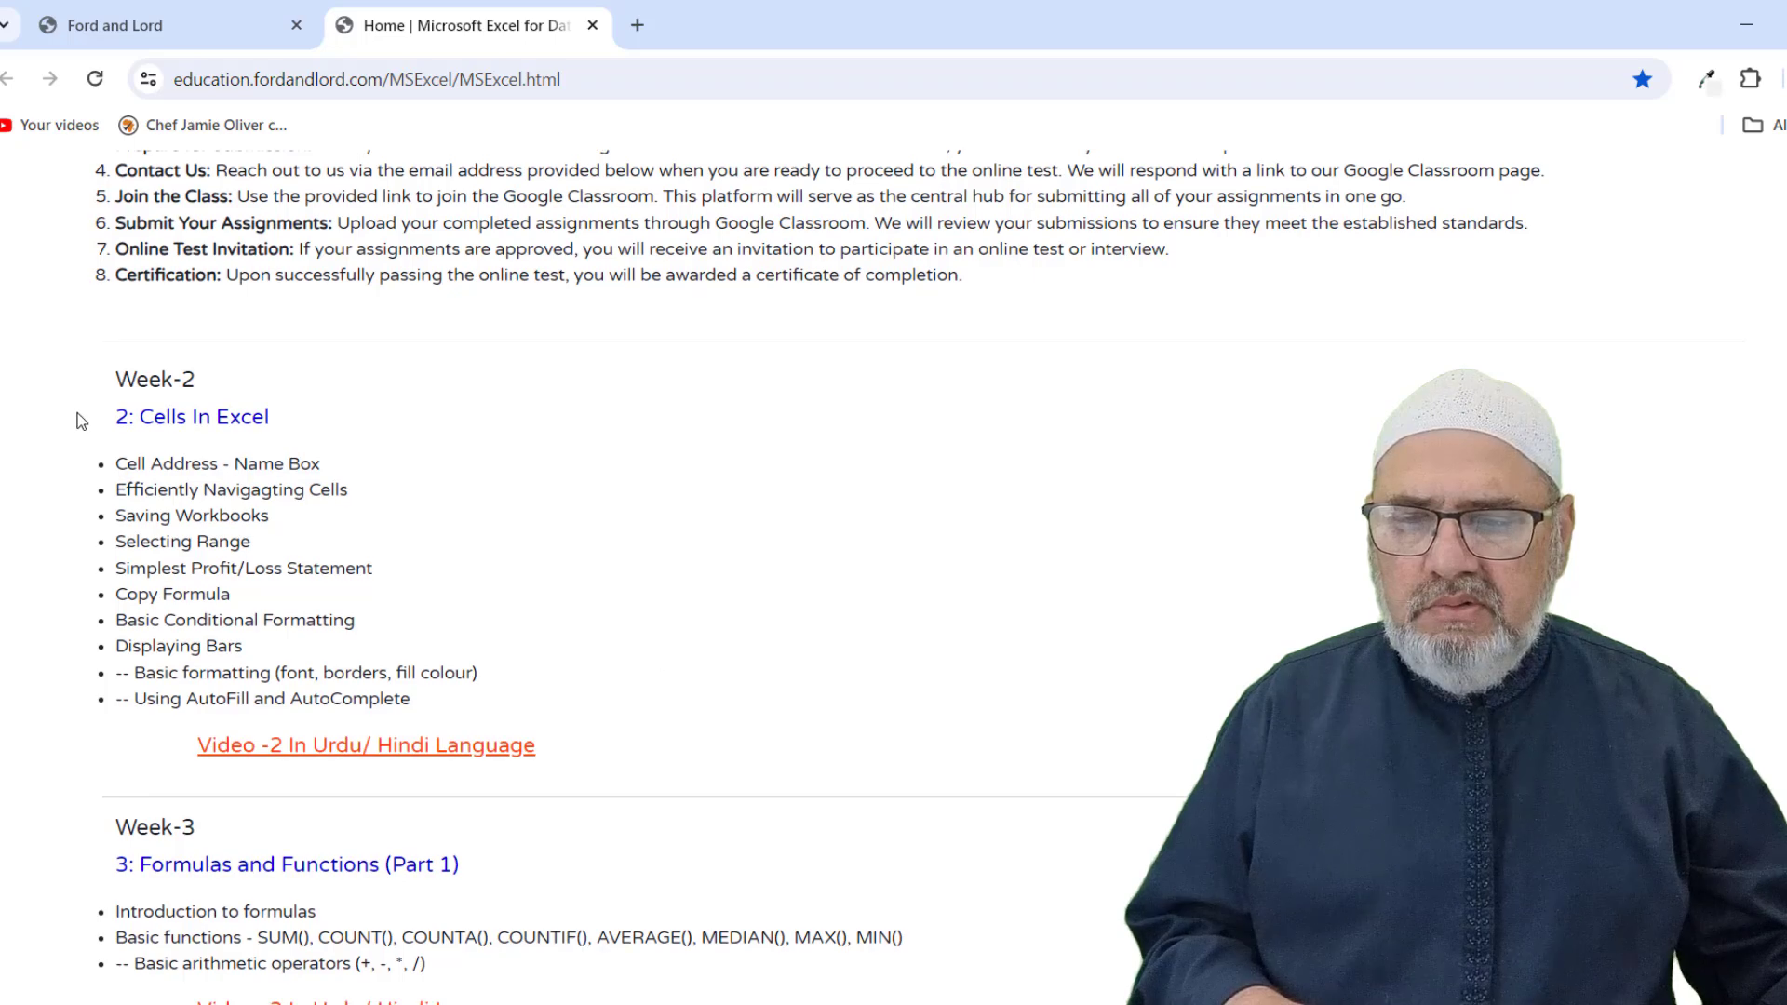
pyautogui.moveTo(122, 463); pyautogui.dragTo(239, 646)
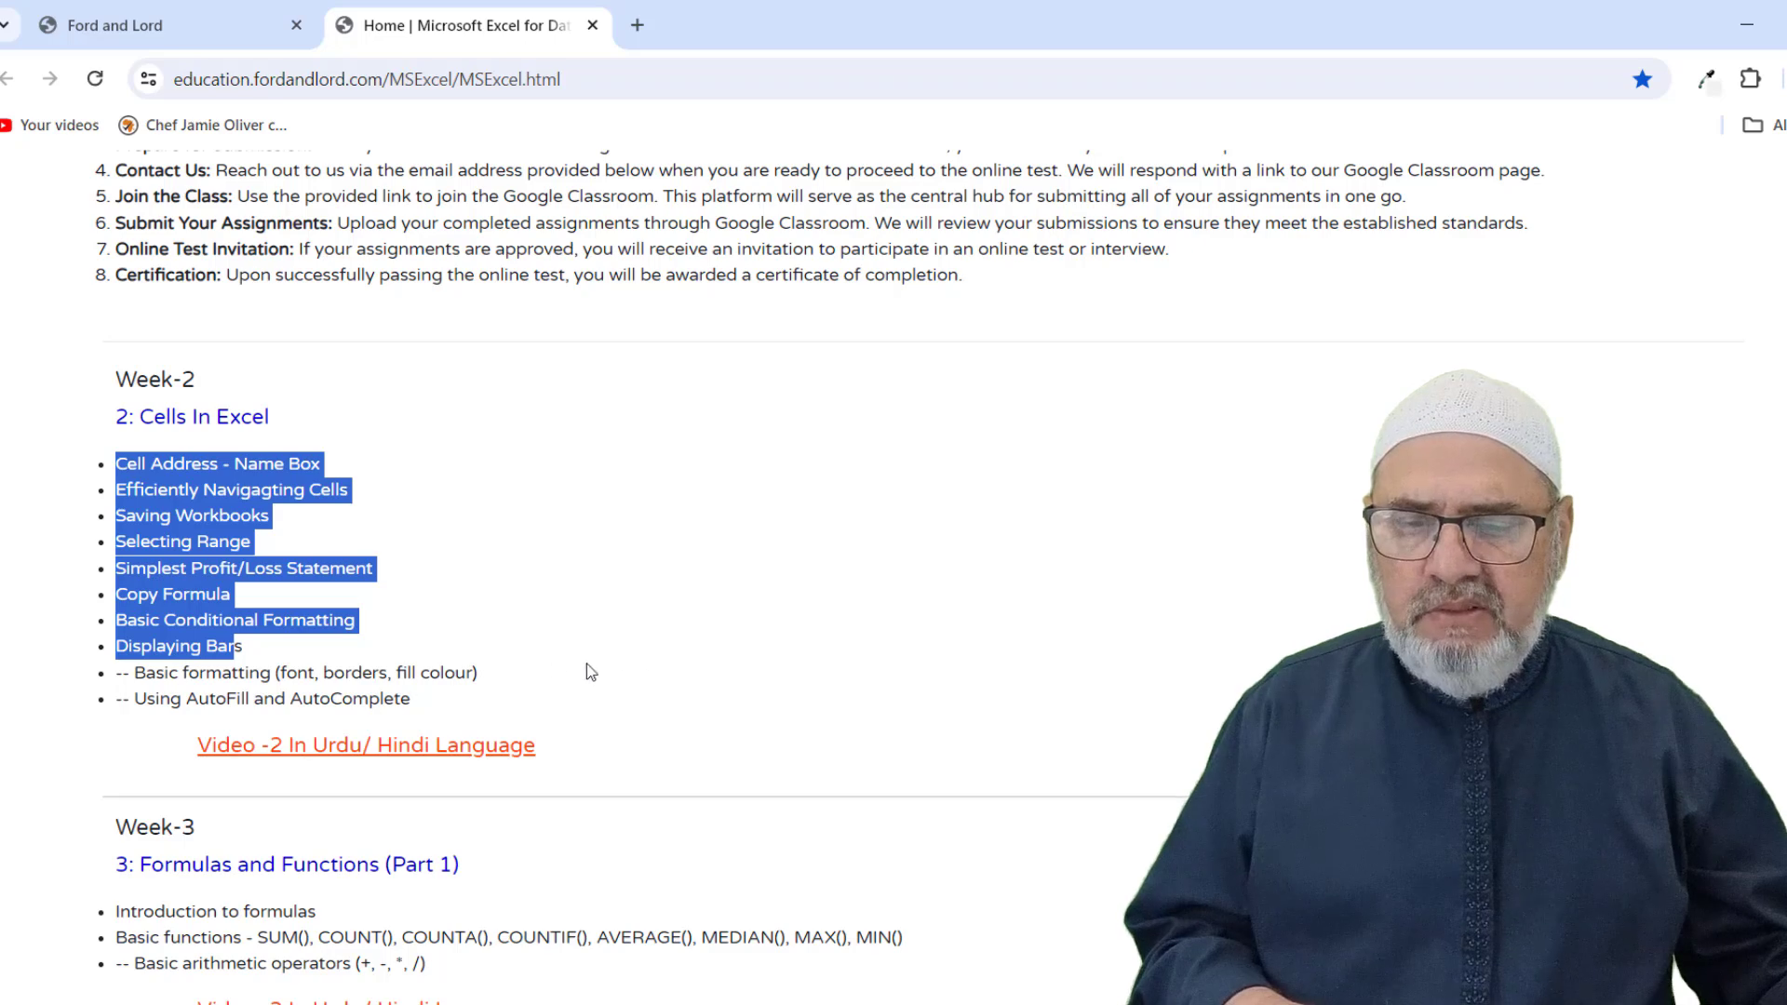
pyautogui.click(301, 402)
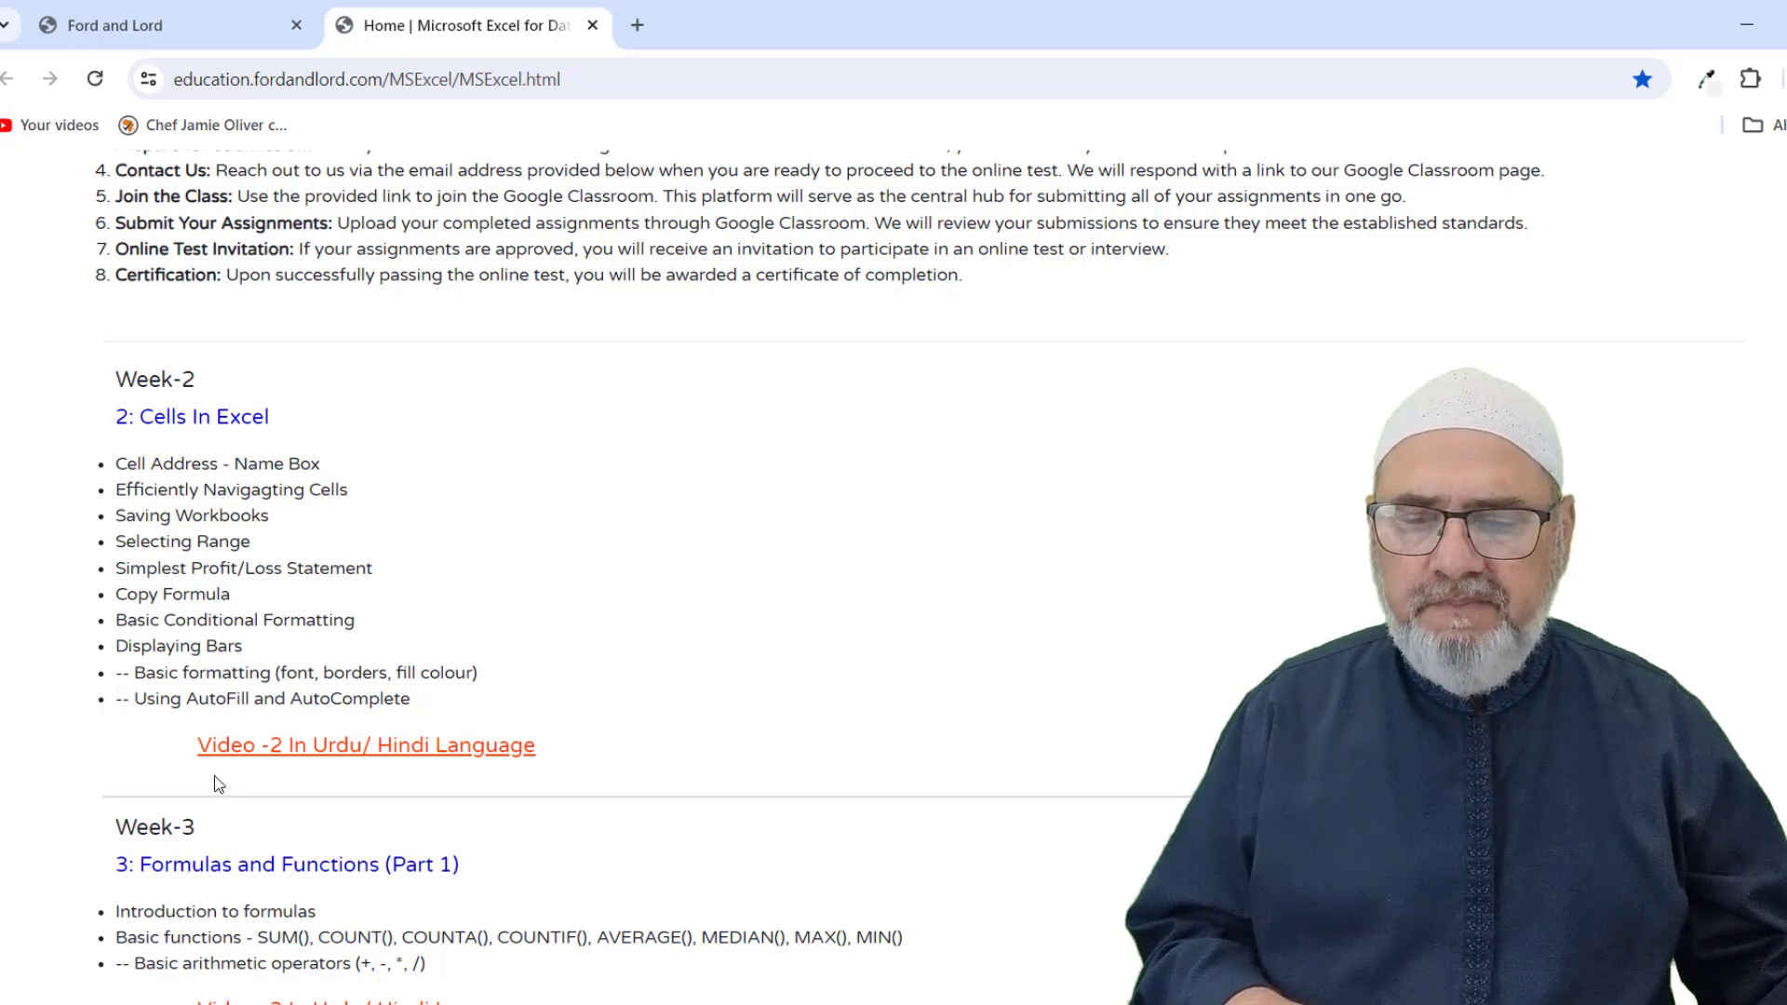
pyautogui.scroll(-20, 177, 772)
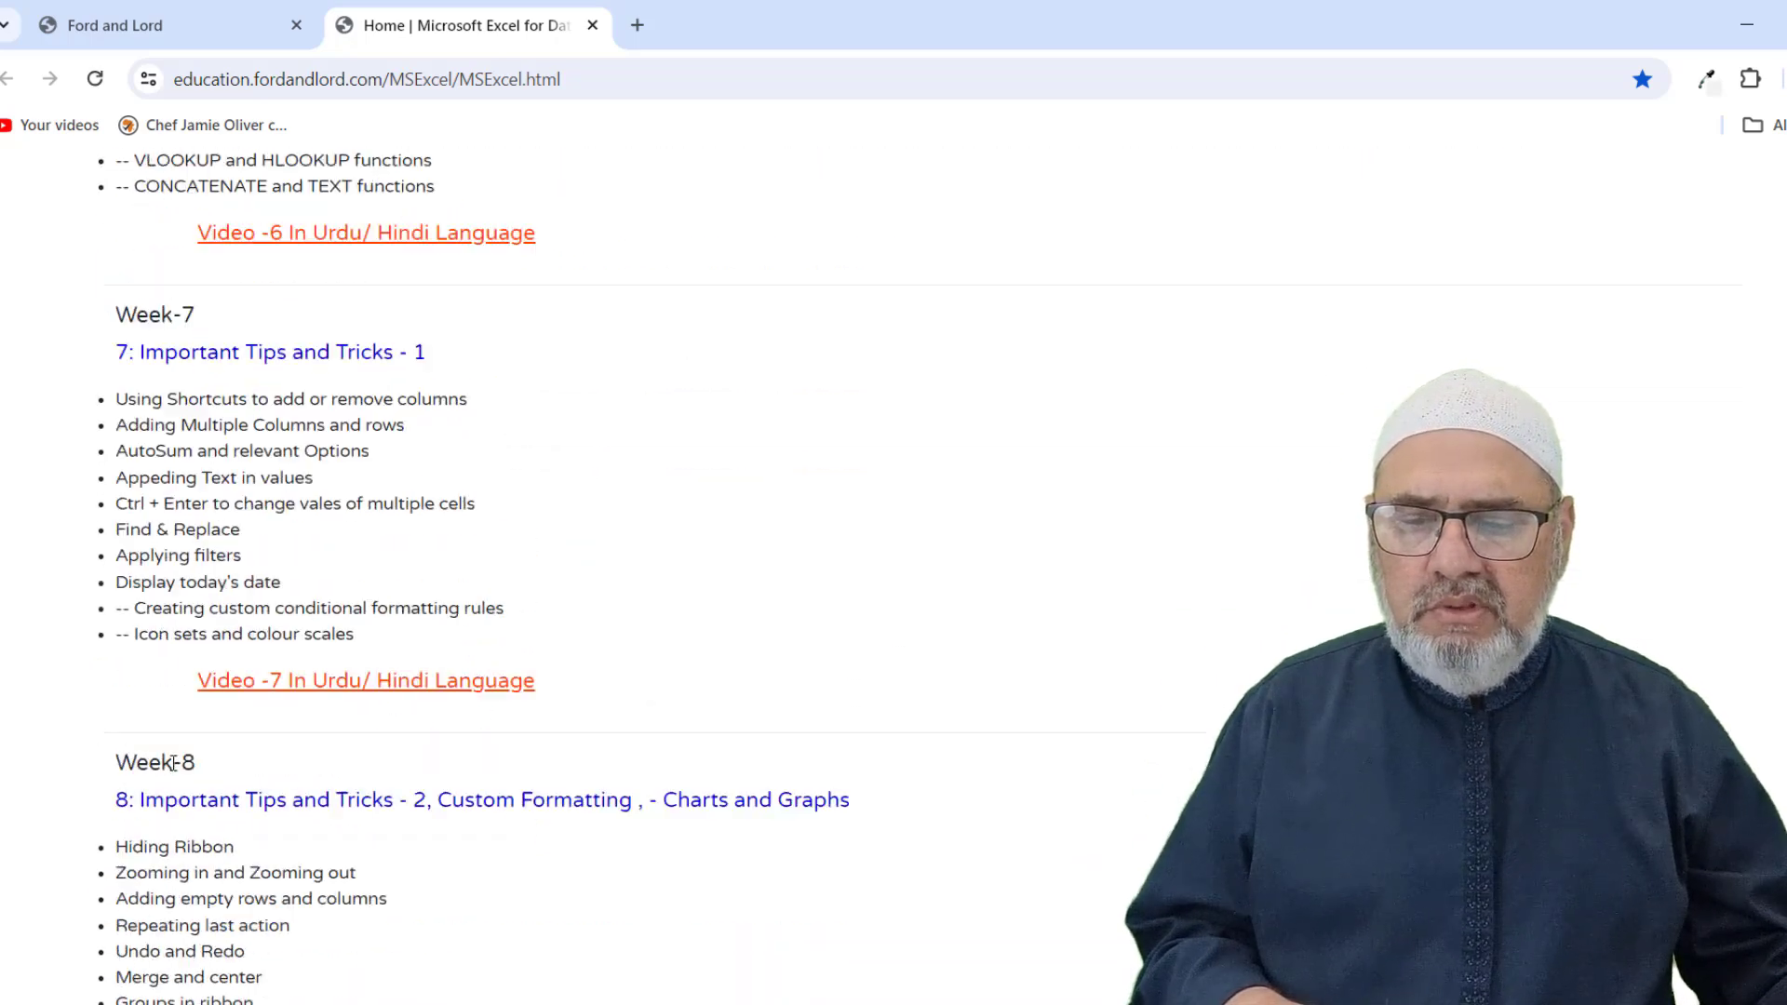
pyautogui.scroll(-20, 172, 770)
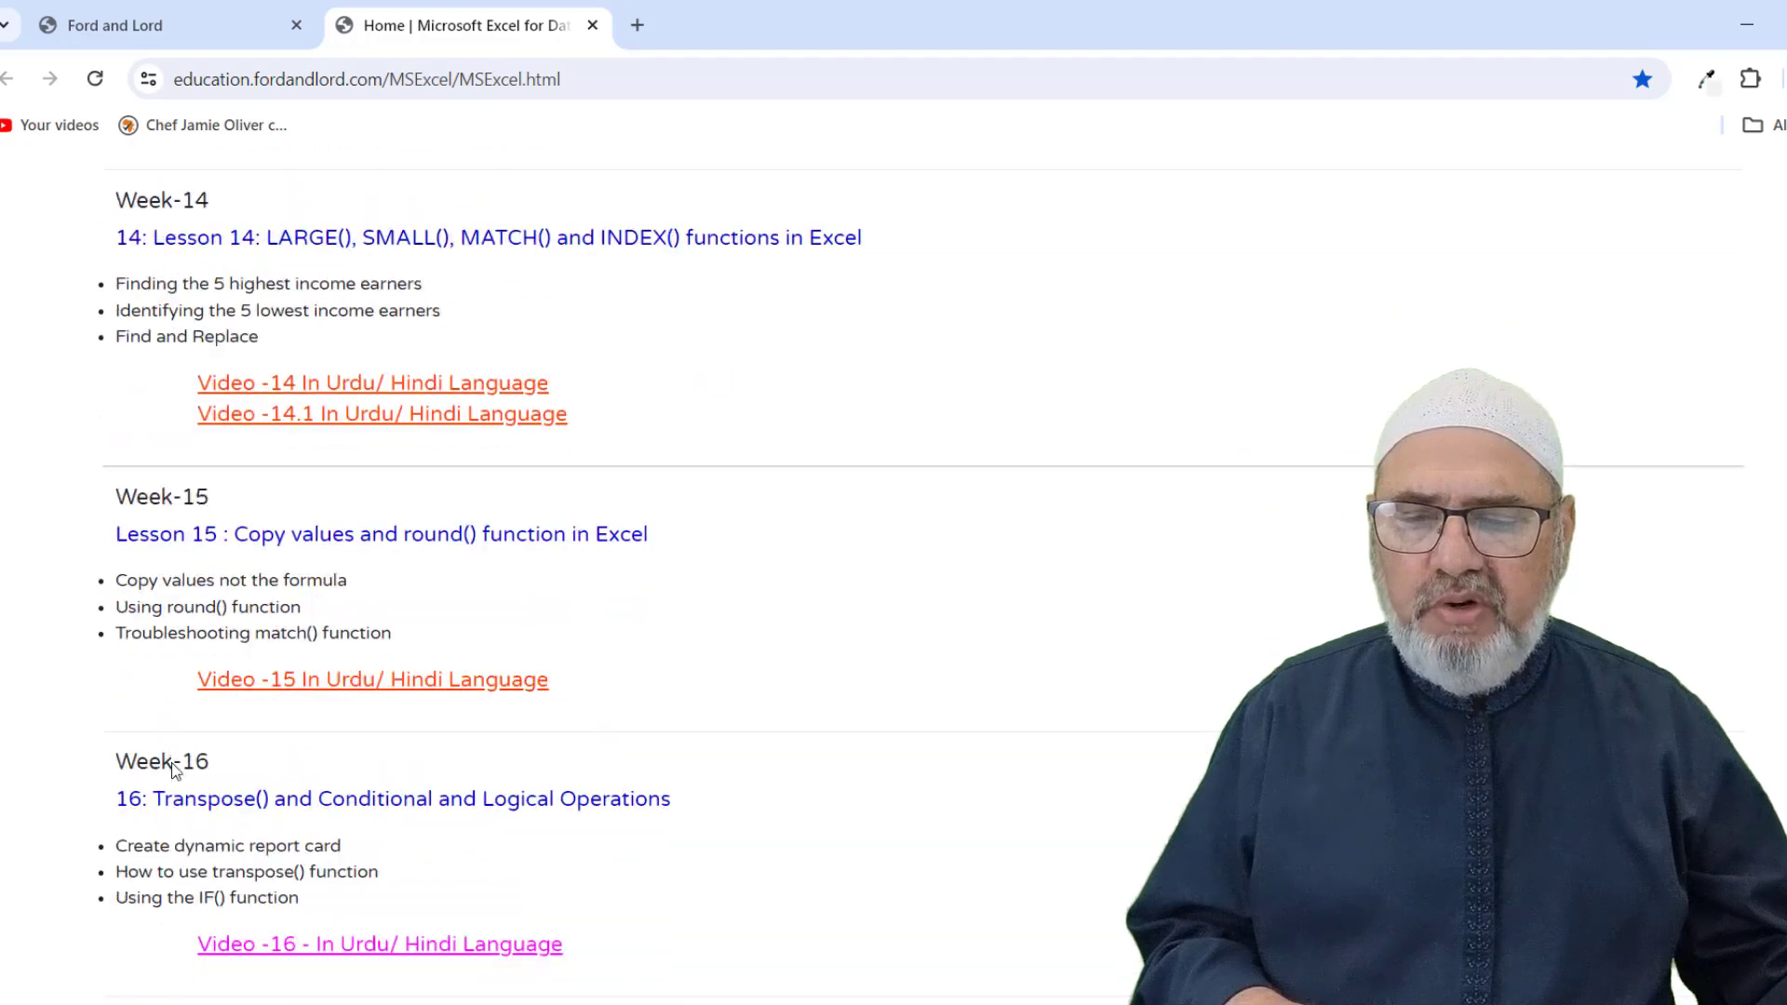
pyautogui.scroll(20, 384, 862)
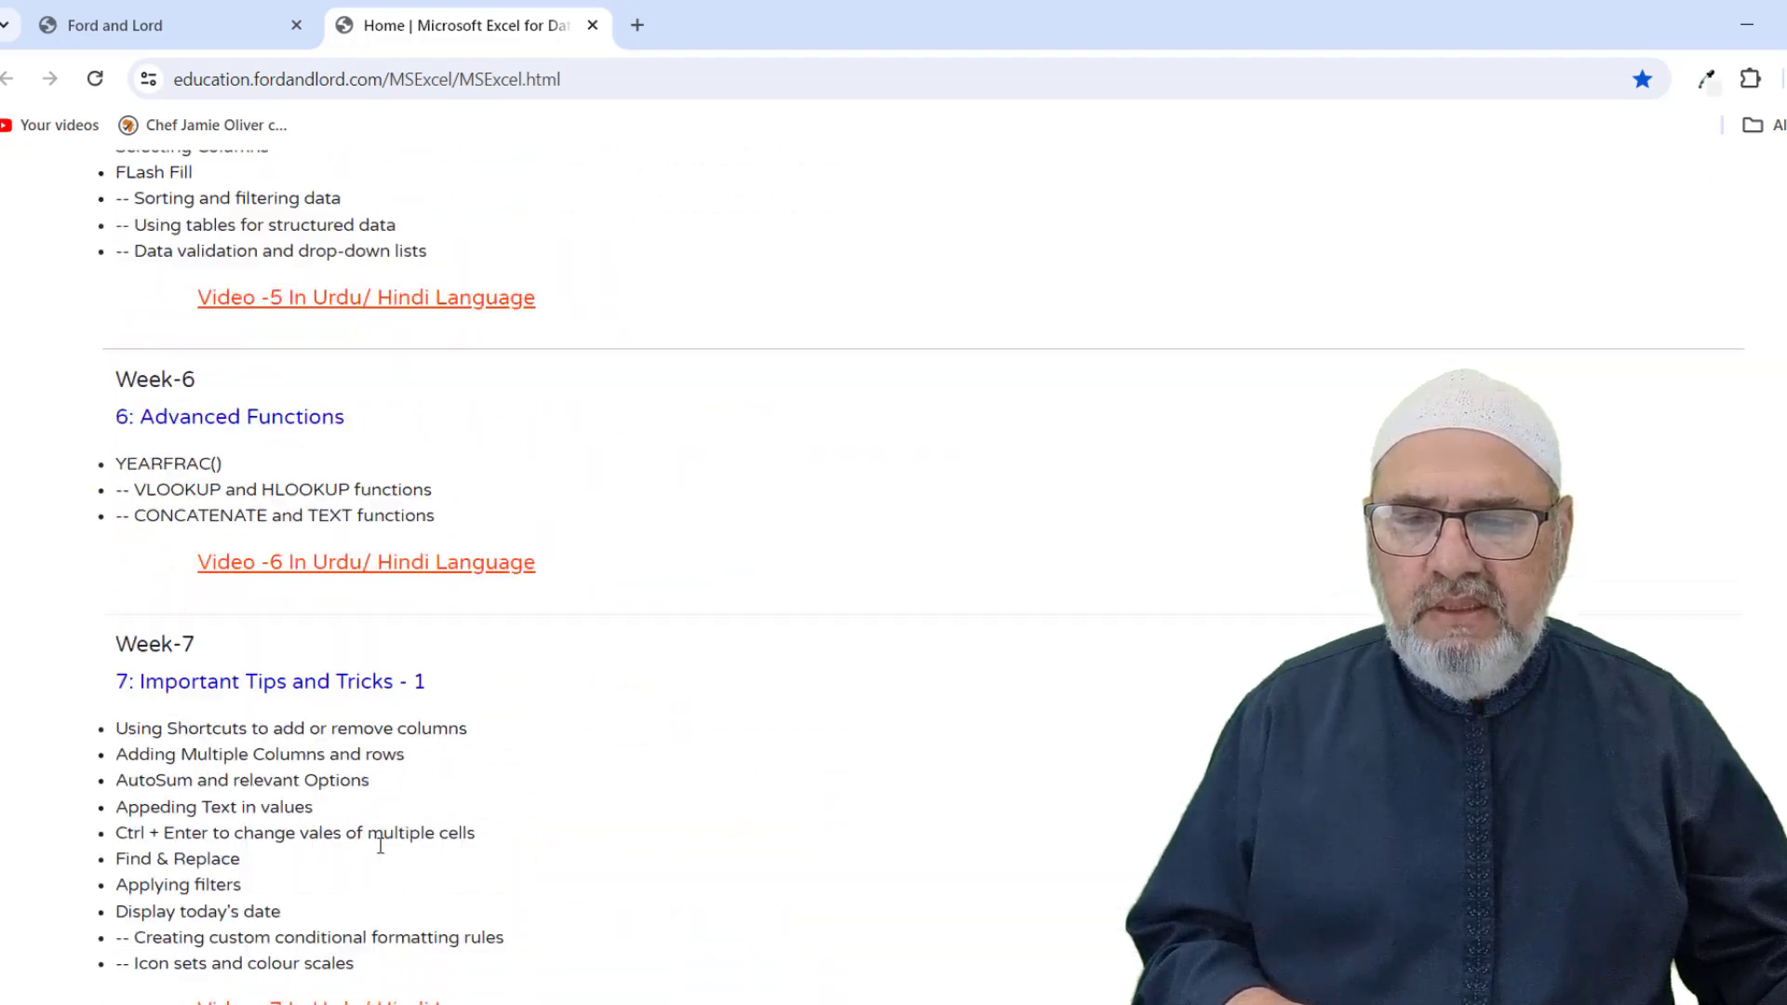
pyautogui.scroll(16, 381, 844)
pyautogui.scroll(-11, 380, 843)
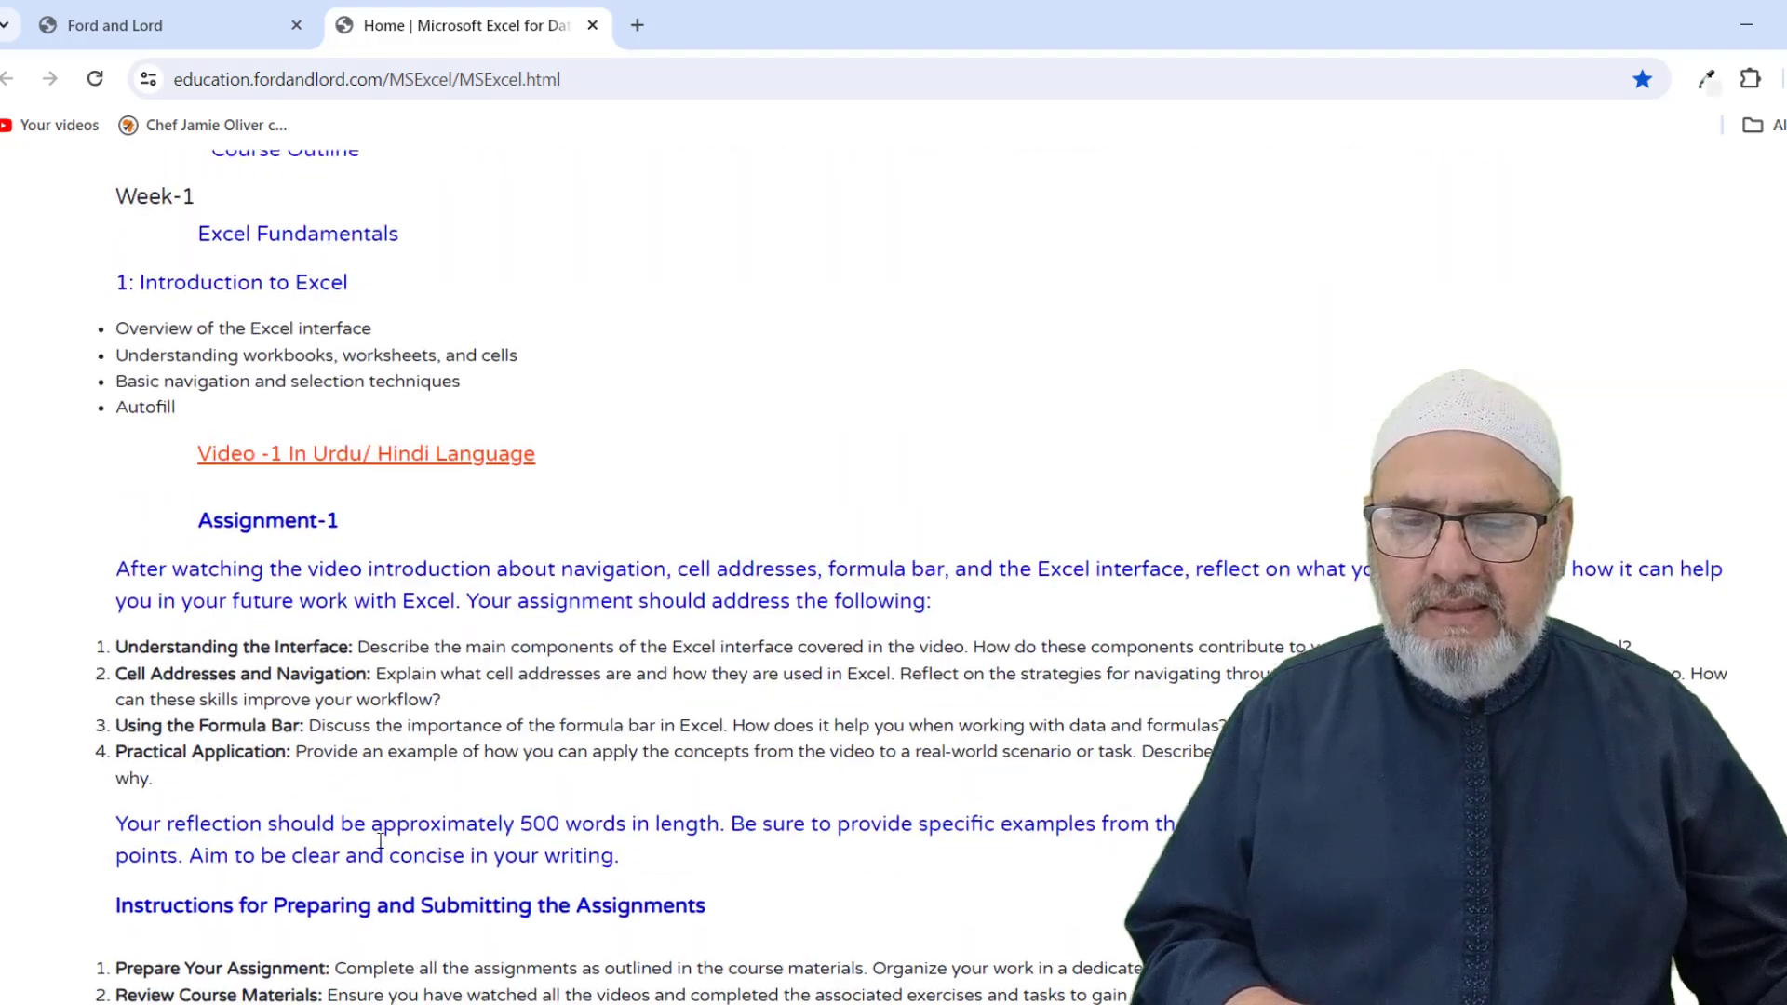
pyautogui.scroll(-4, 380, 841)
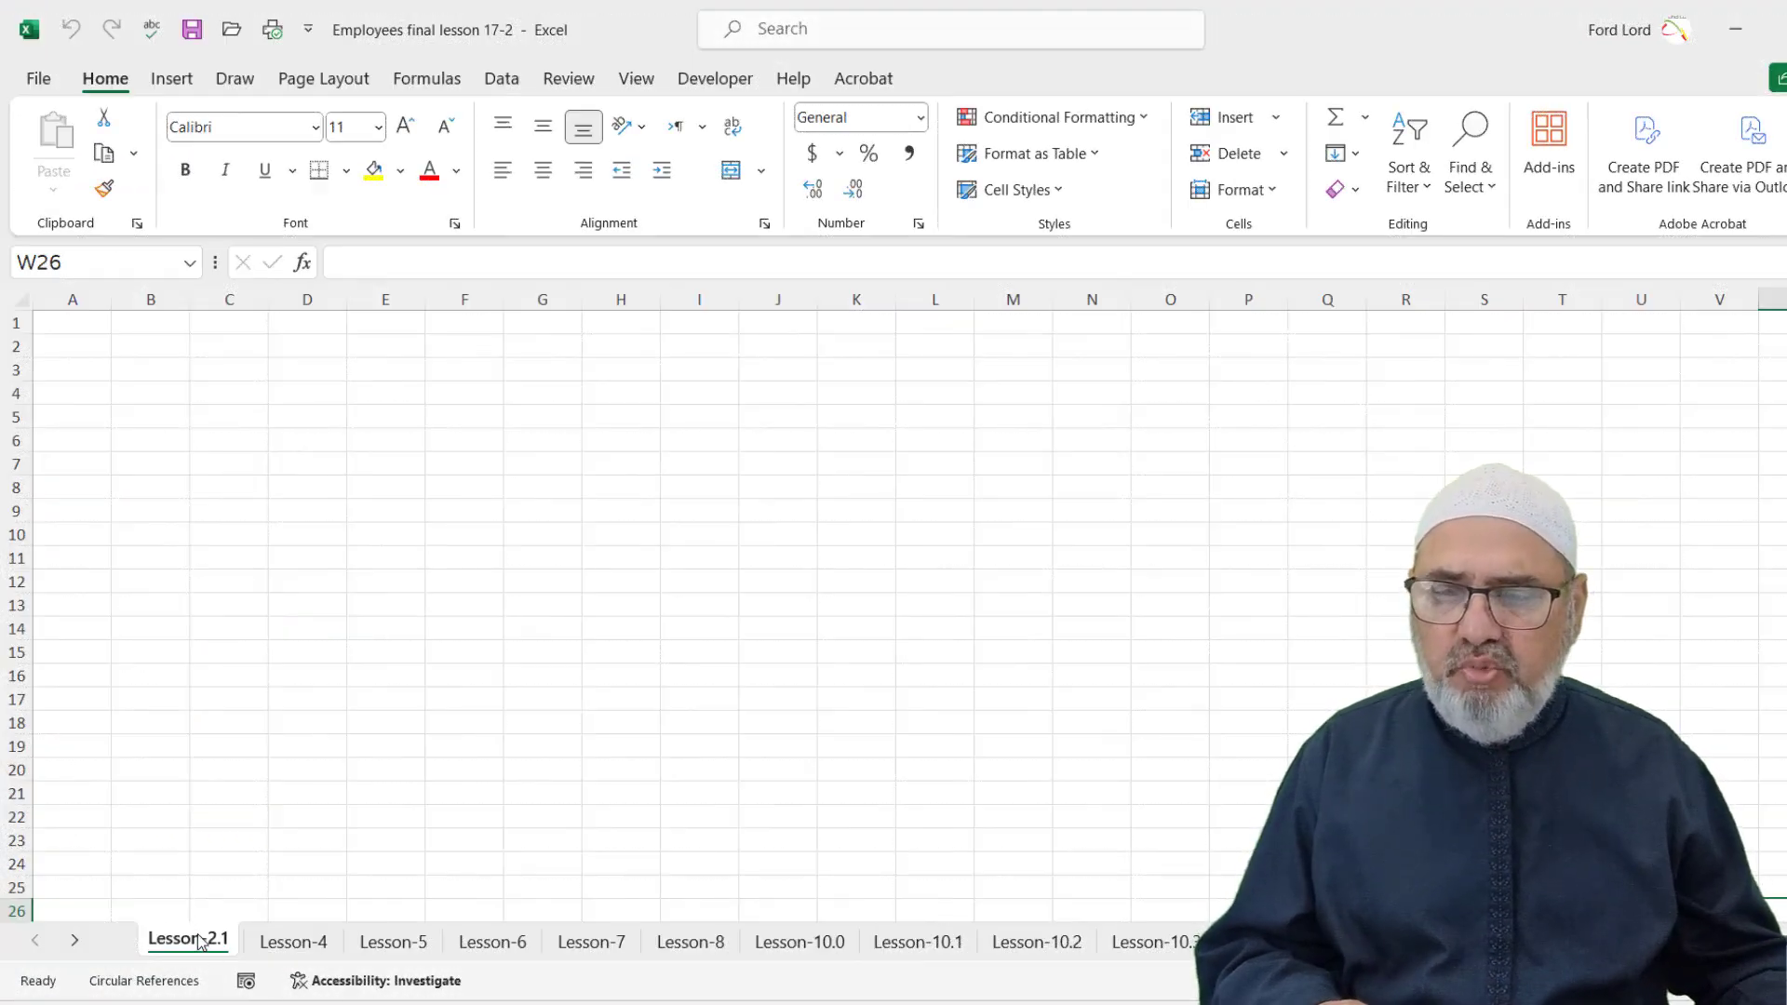
# Select cell A1 and look through the Insert, Draw and Page Layout tabs before returning to Home
pyautogui.click(77, 322)
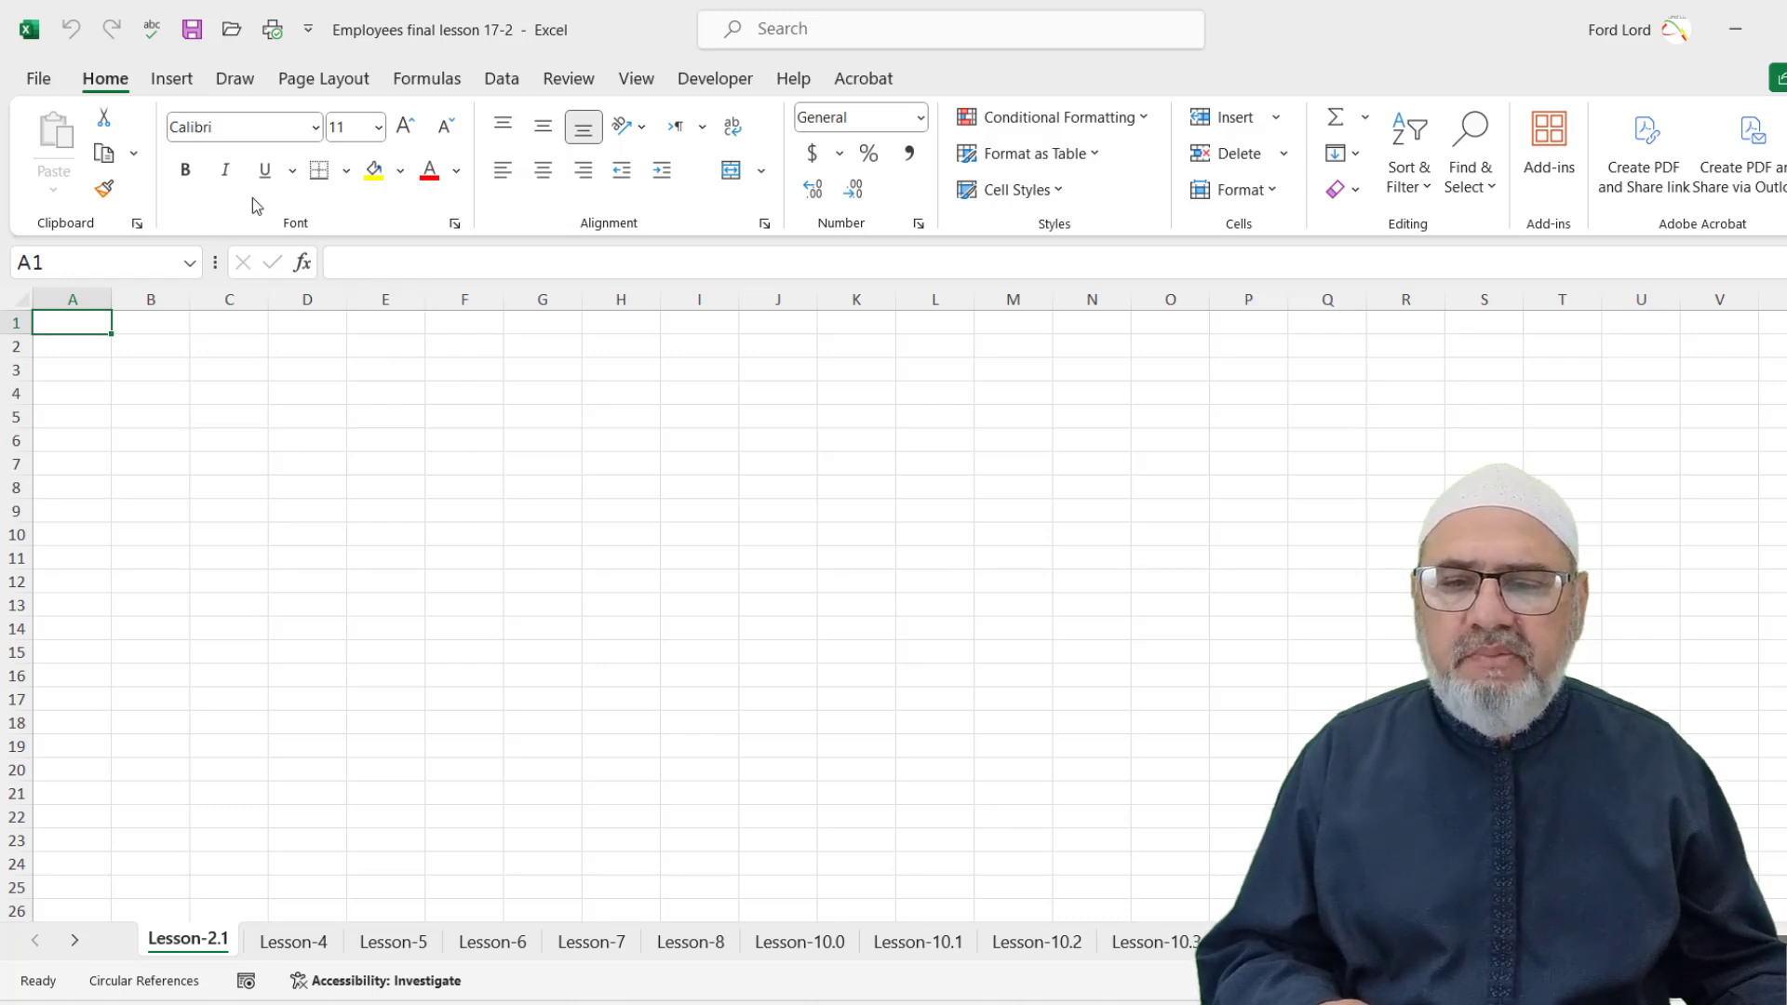
pyautogui.click(172, 79)
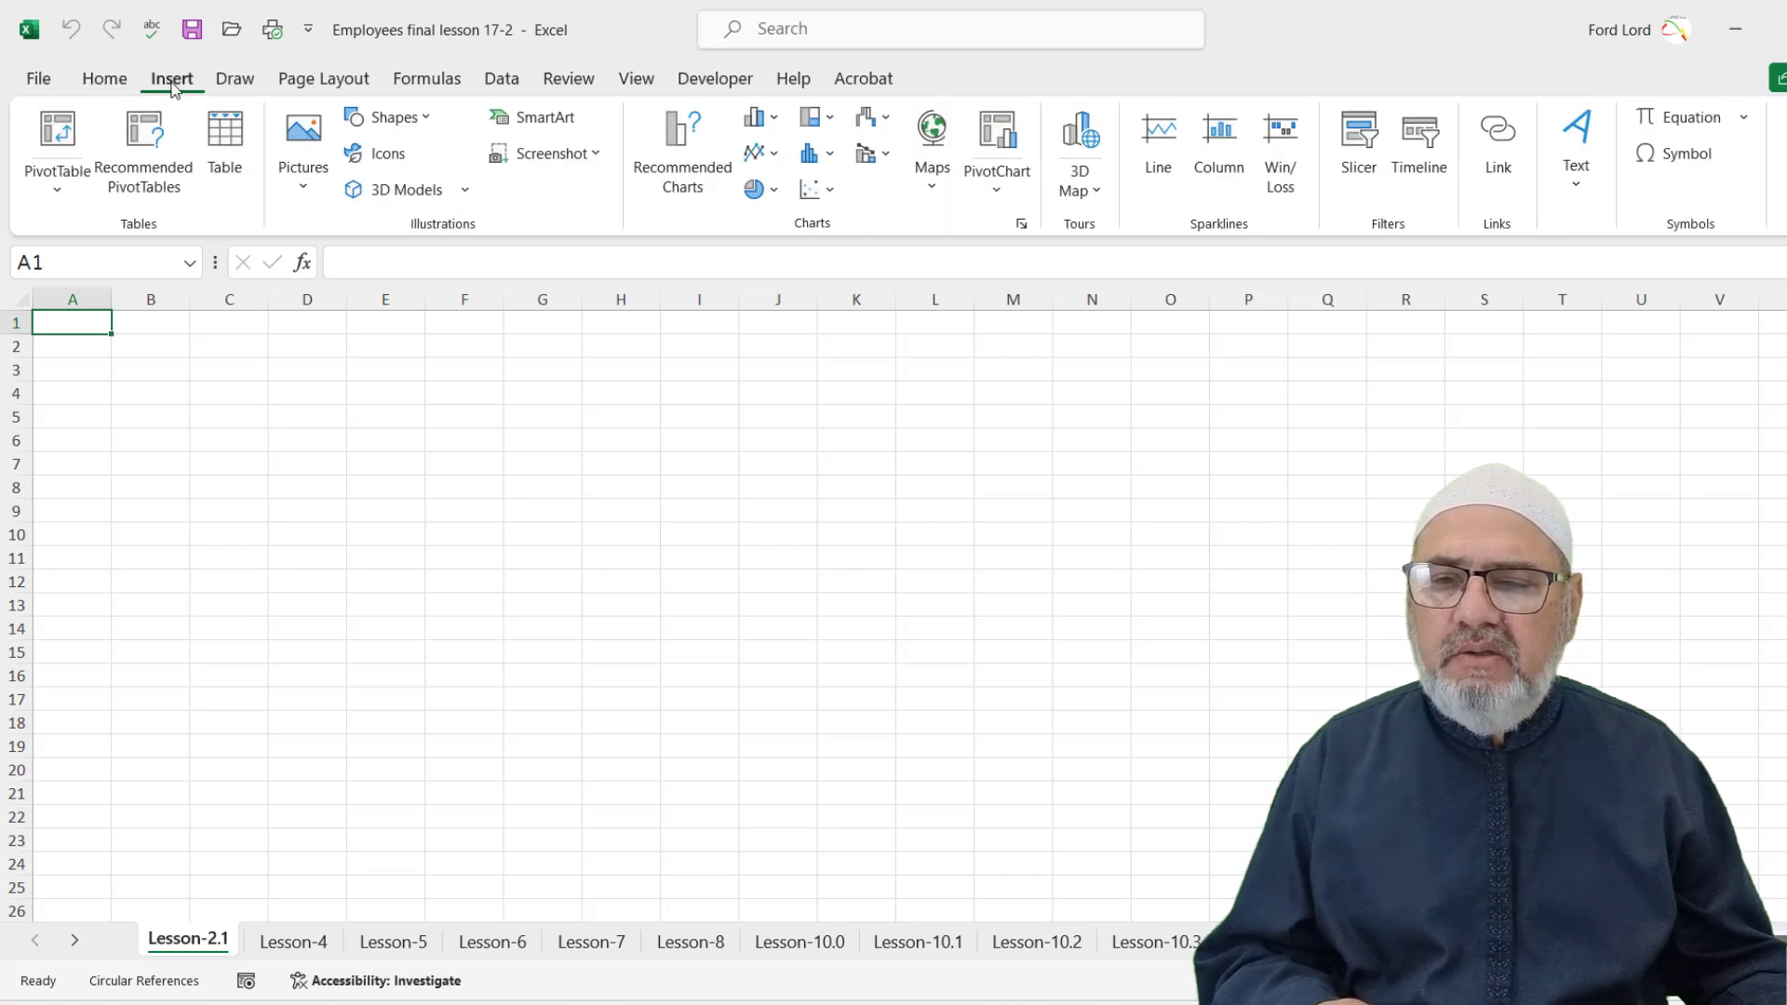
pyautogui.click(234, 79)
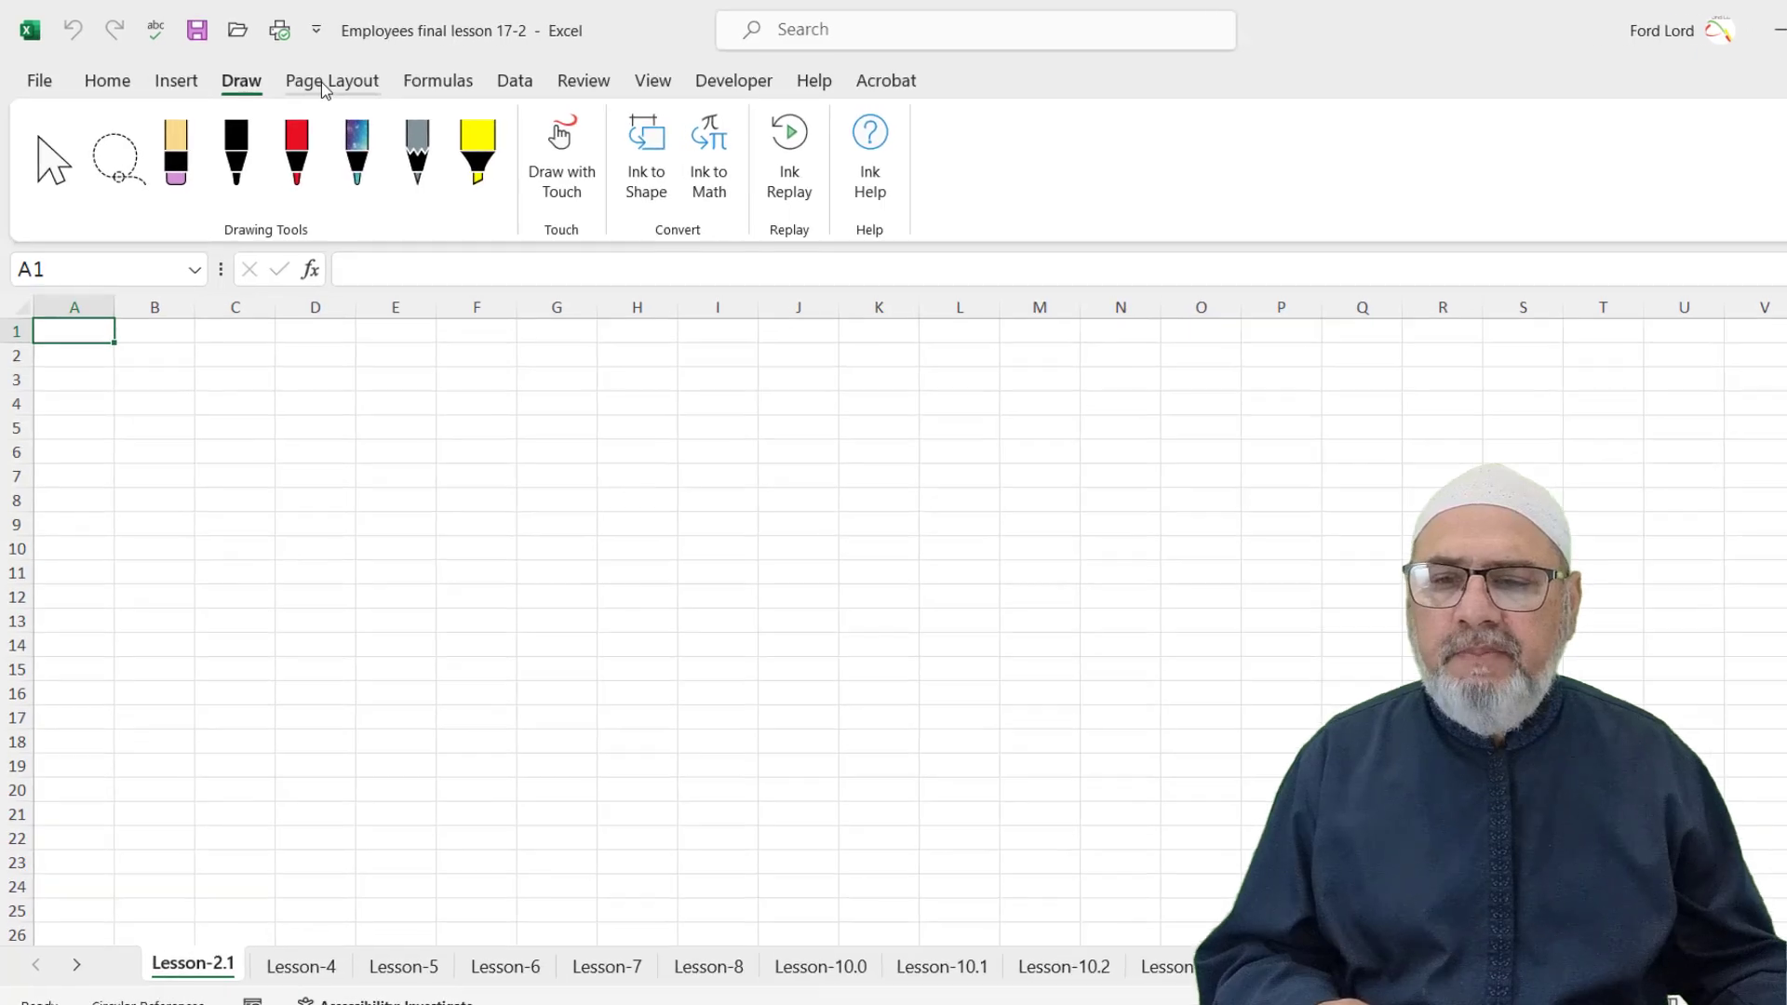
pyautogui.click(324, 79)
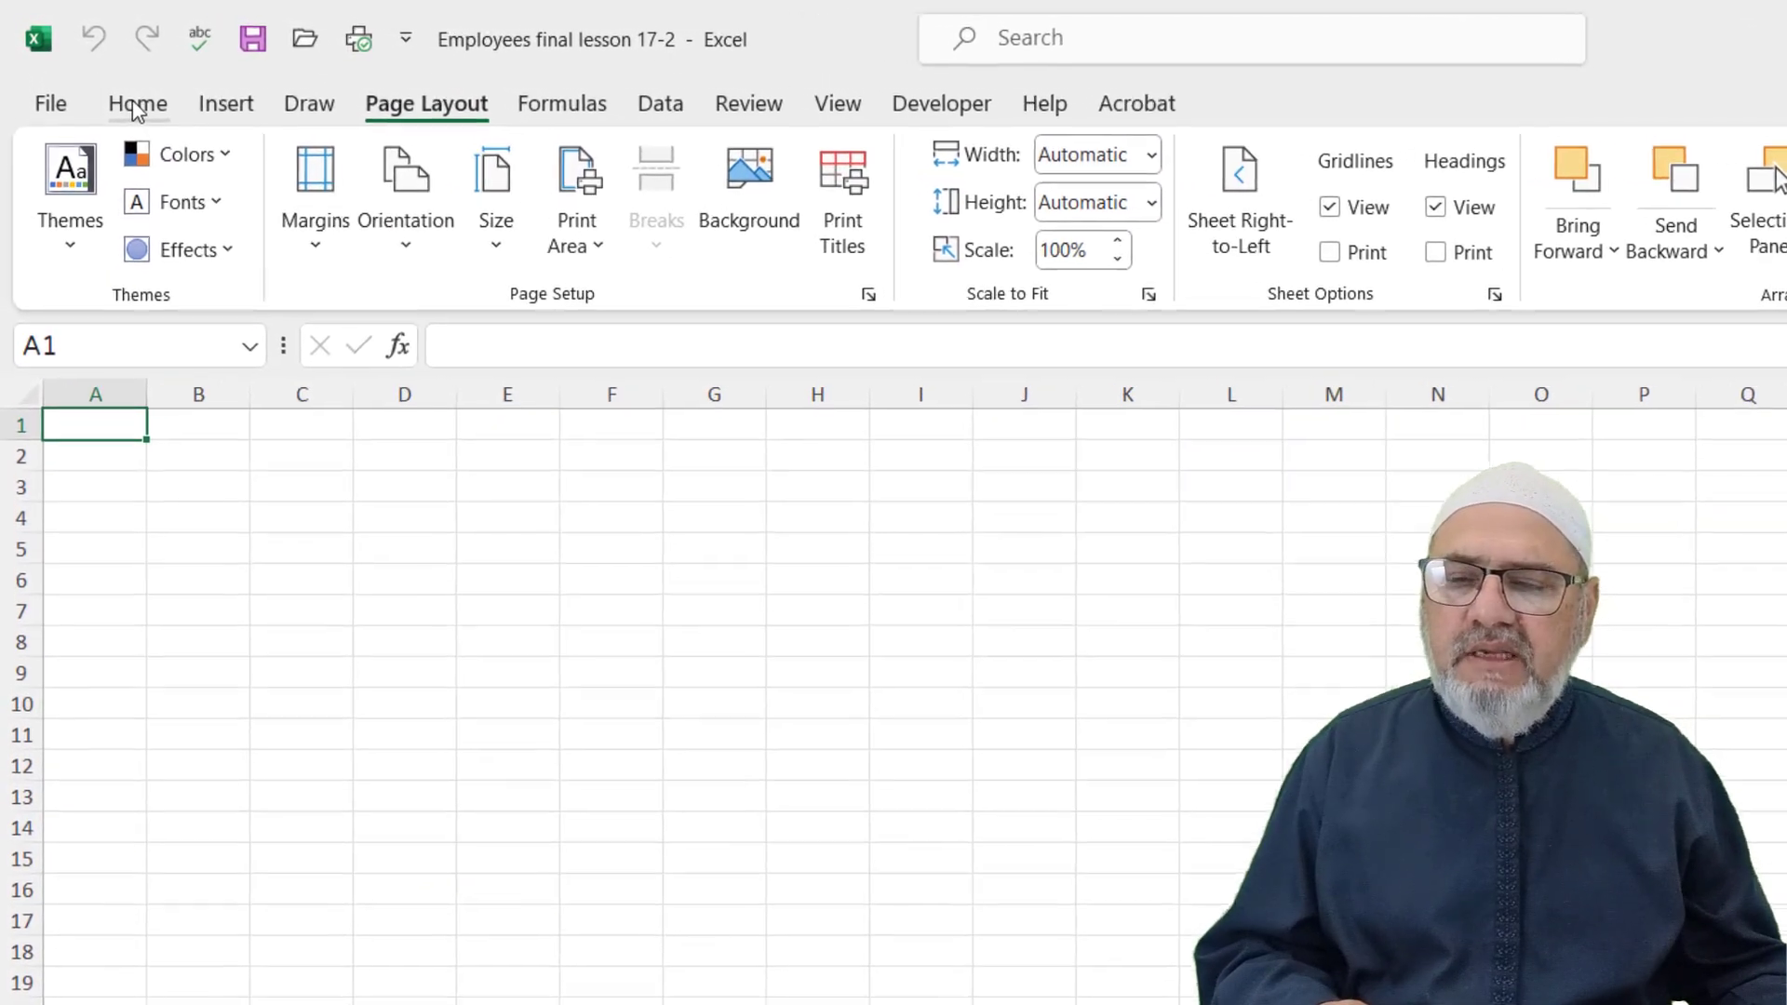
pyautogui.click(131, 104)
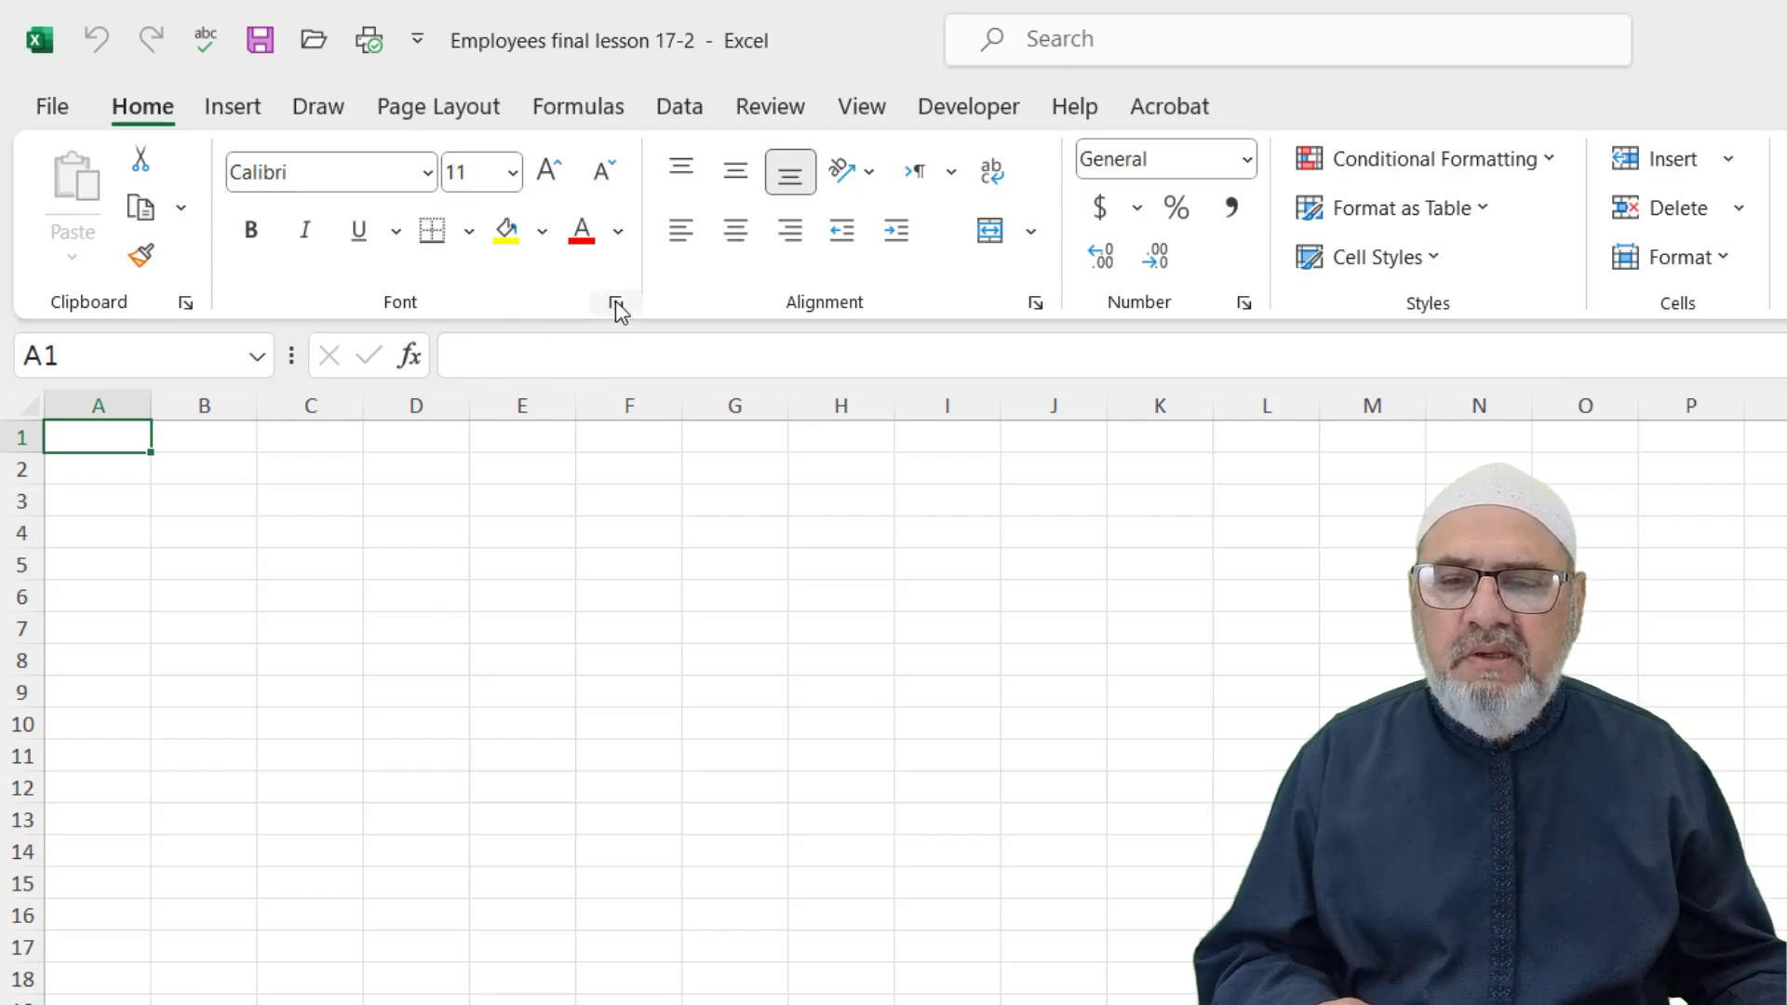
pyautogui.click(616, 305)
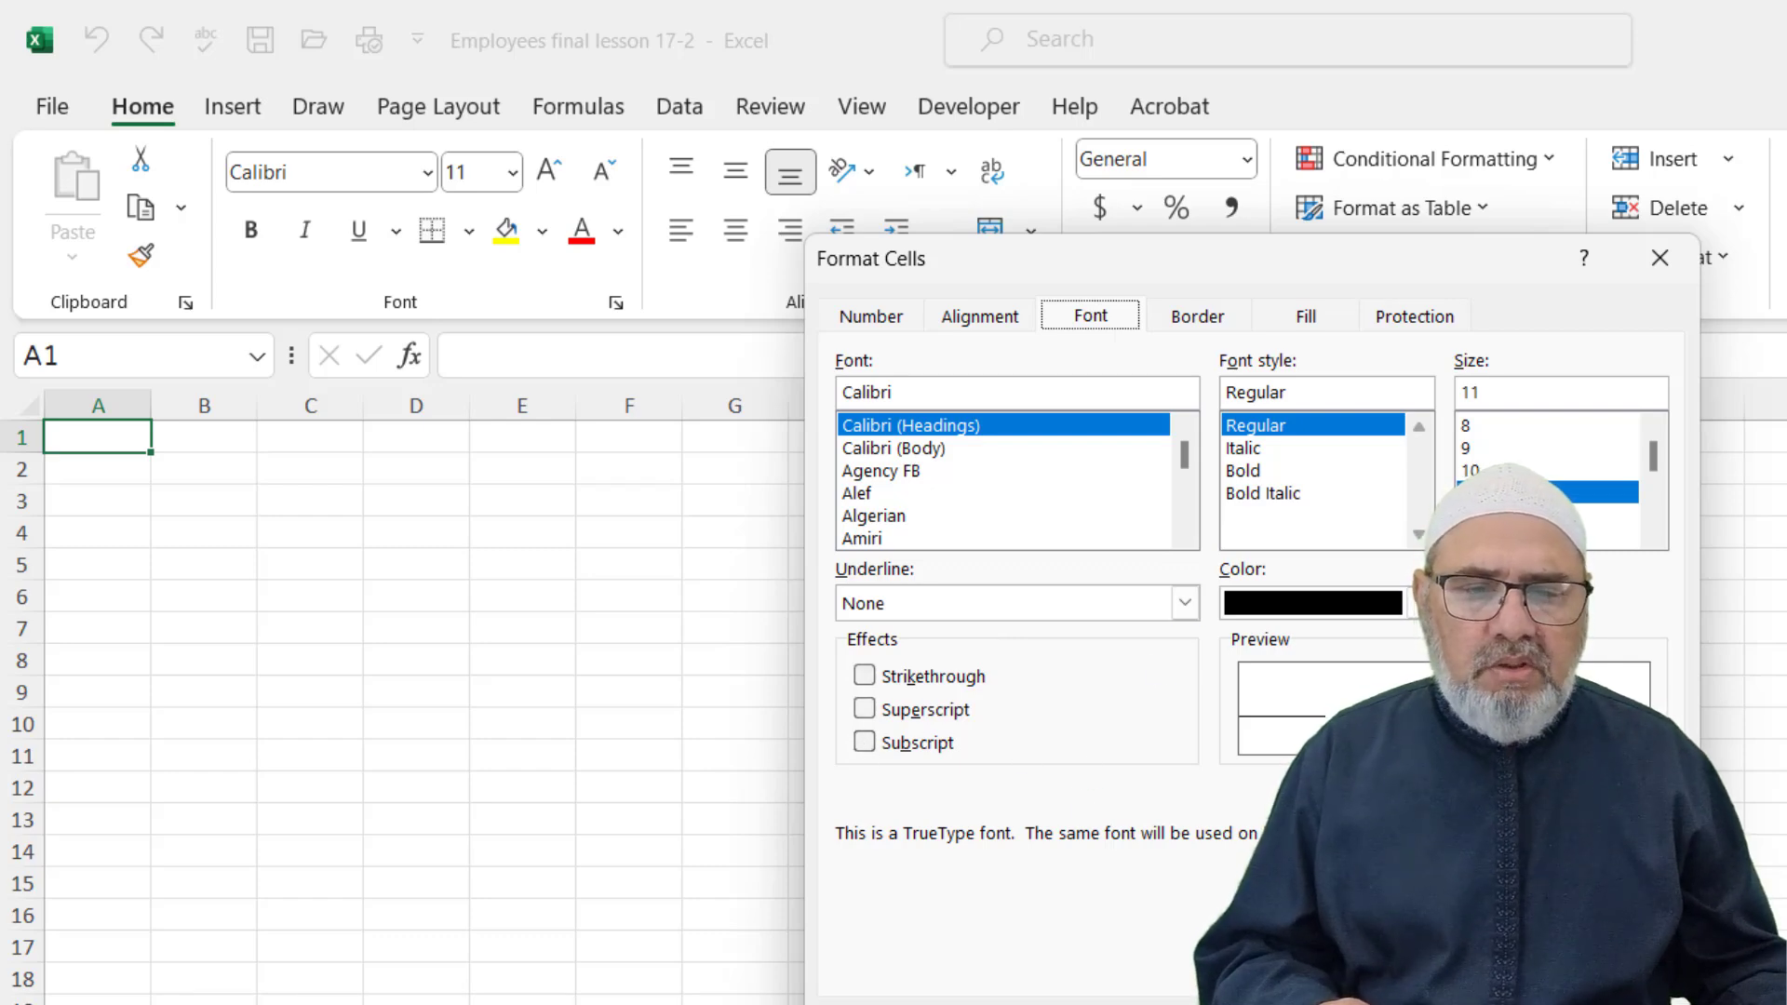
pyautogui.press('Escape')
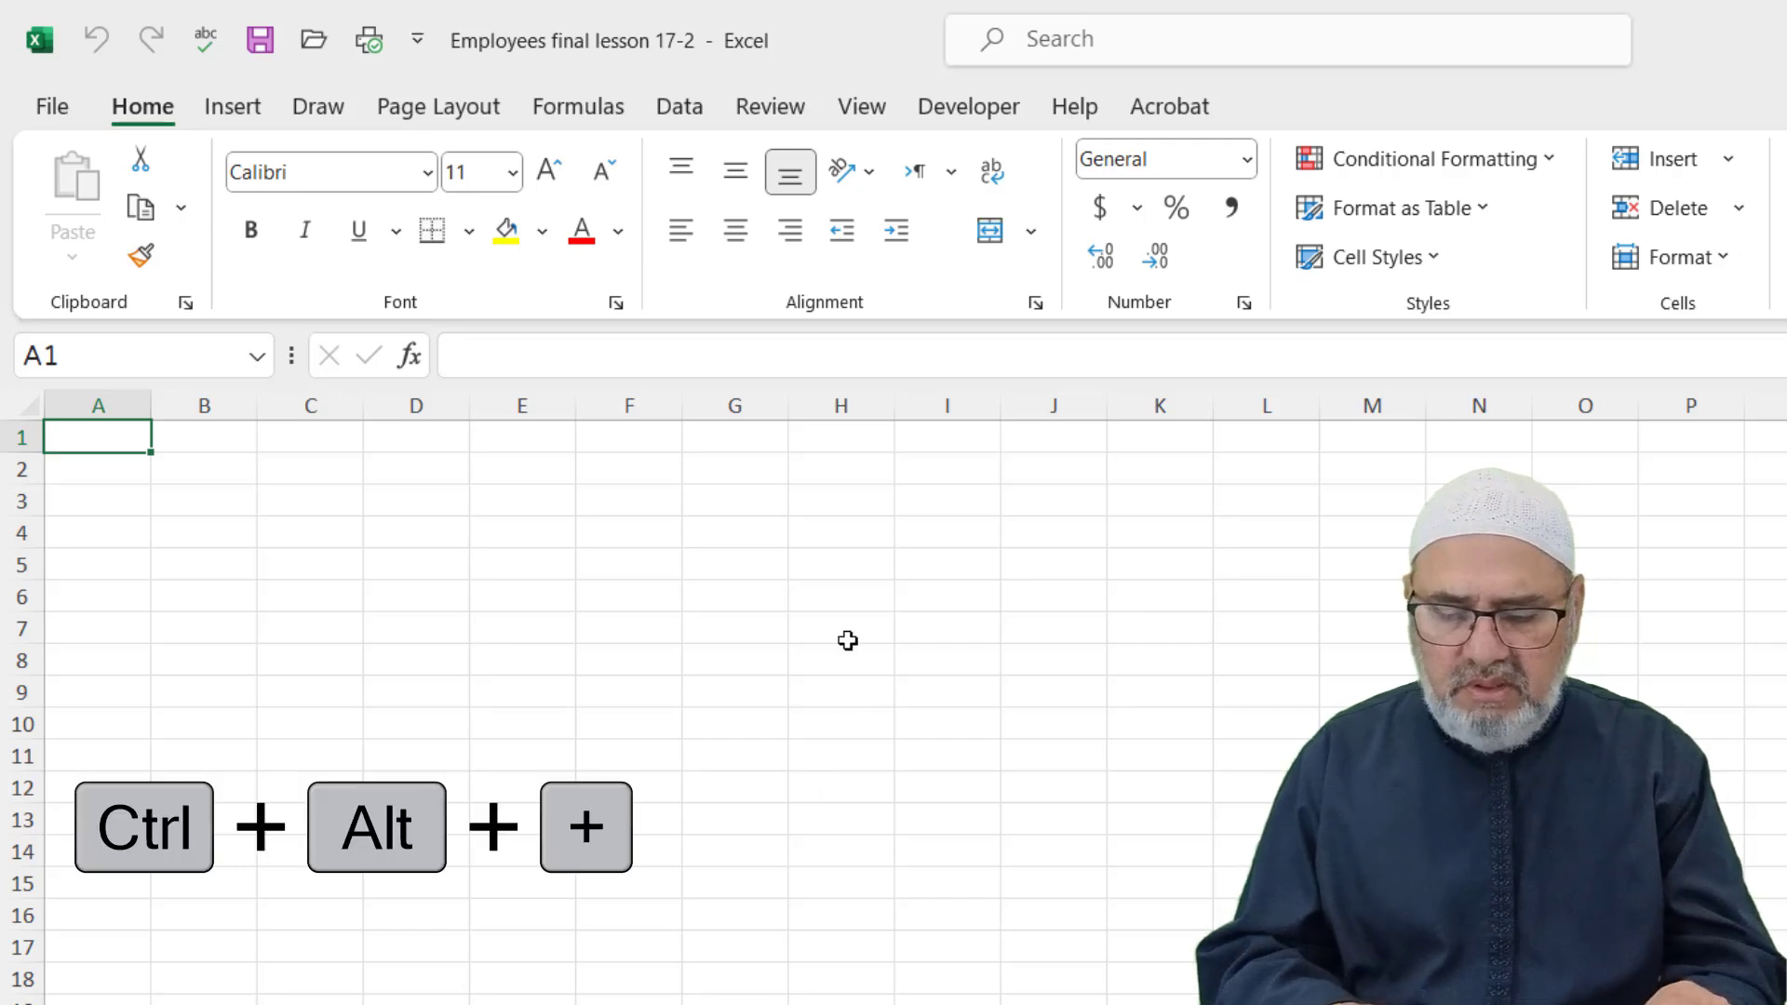
pyautogui.hotkey('ctrl', 'alt', '=')
pyautogui.hotkey('ctrl', 'alt', '=')
pyautogui.hotkey('ctrl', 'alt', '=')
pyautogui.hotkey('ctrl', 'alt', '=')
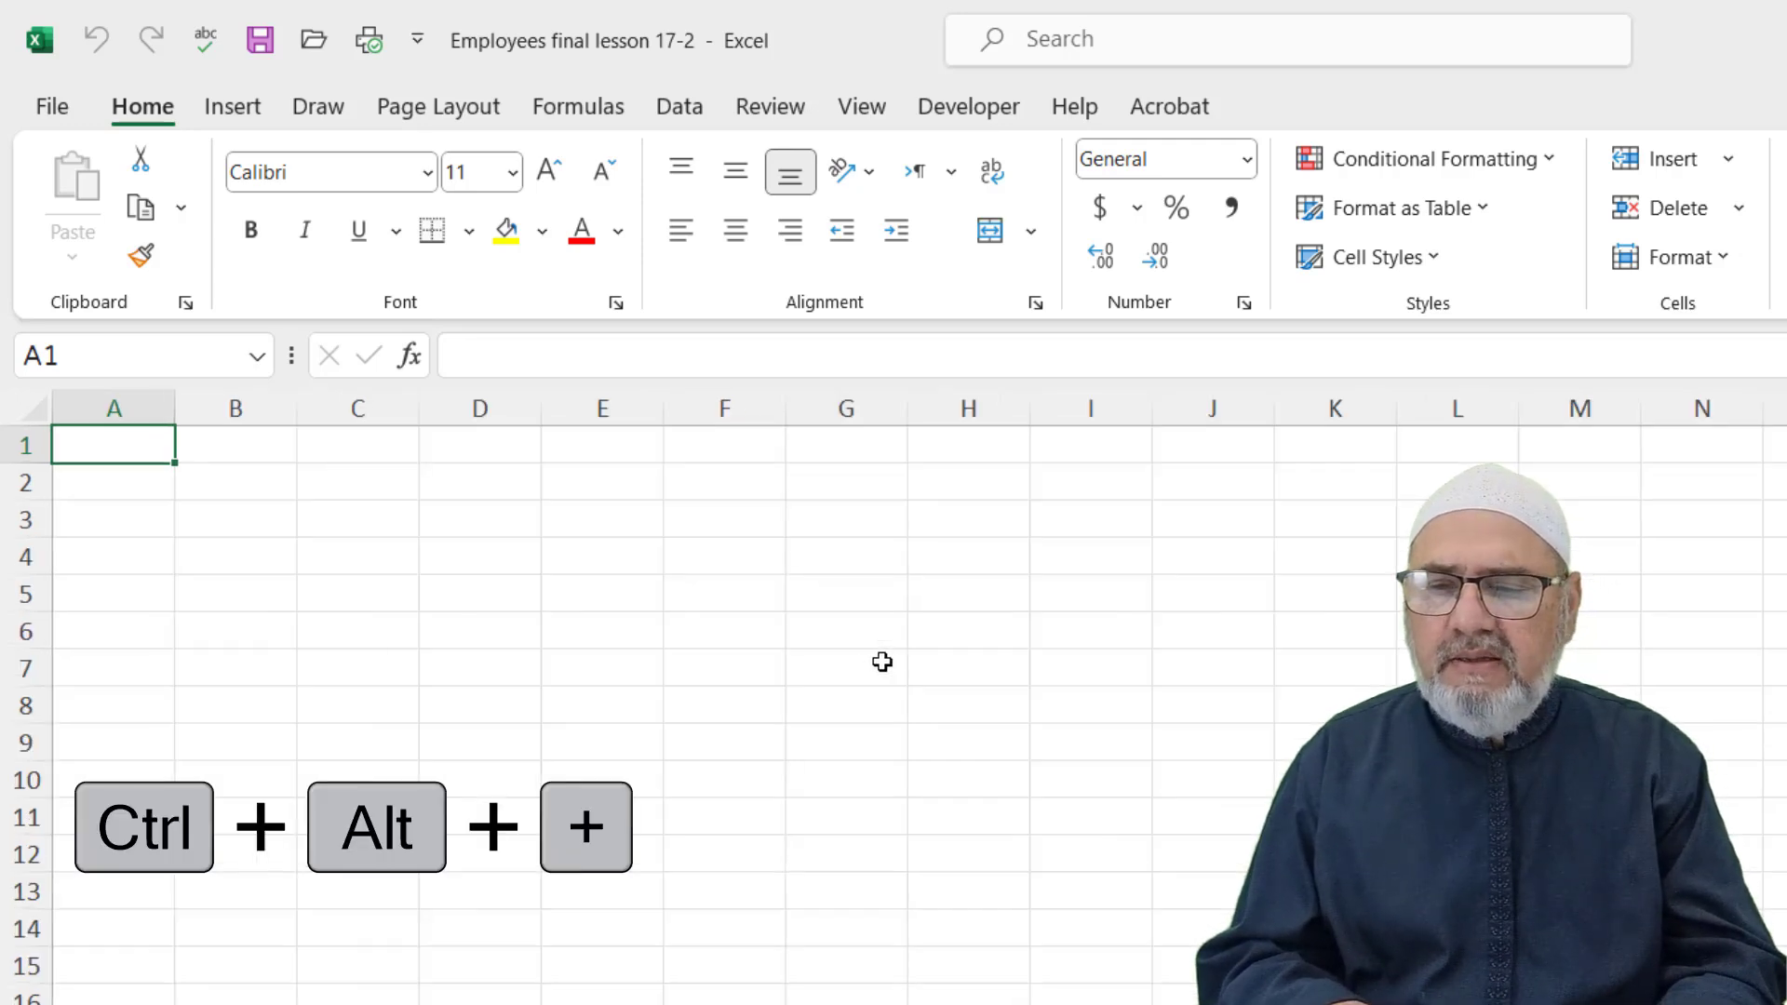
pyautogui.hotkey('ctrl', 'alt', '=')
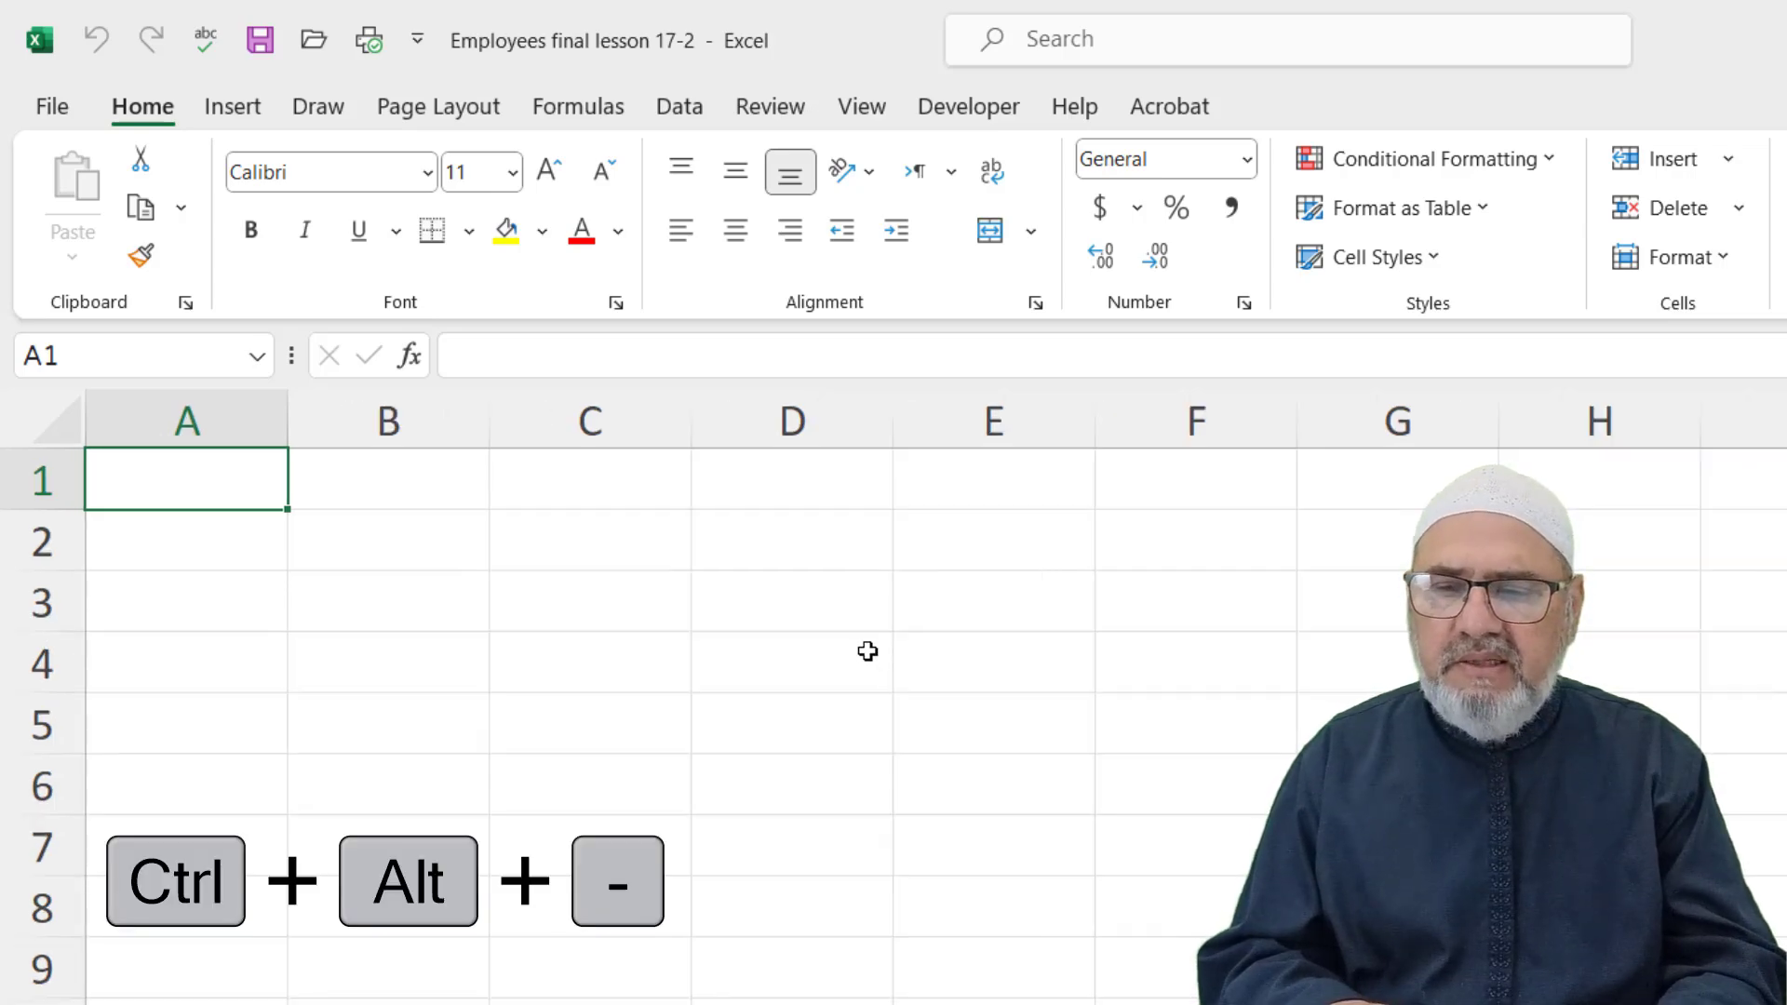
pyautogui.hotkey('ctrl', 'alt', '-')
pyautogui.hotkey('ctrl', 'alt', '-')
pyautogui.hotkey('ctrl', 'alt', '-')
pyautogui.hotkey('ctrl', 'alt', '-')
pyautogui.hotkey('ctrl', 'alt', '-')
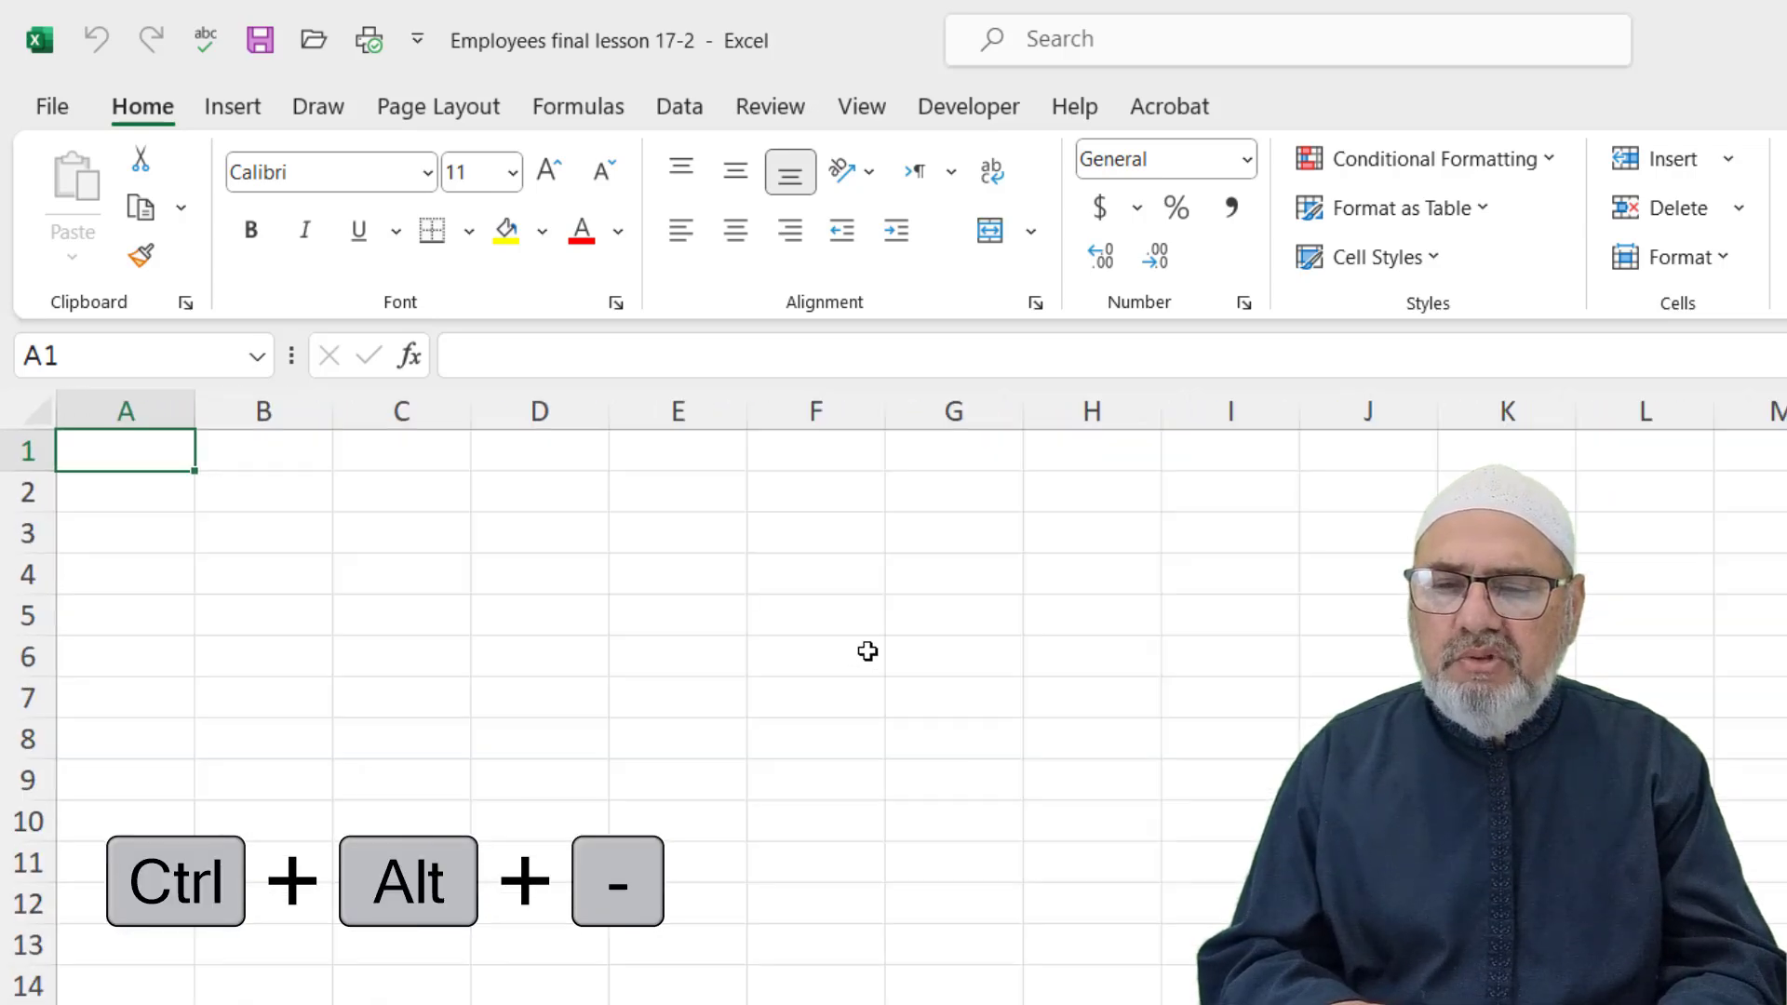
pyautogui.hotkey('ctrl', 'alt', '=')
pyautogui.hotkey('ctrl', 'alt', '=')
pyautogui.hotkey('ctrl', 'alt', '=')
pyautogui.hotkey('ctrl', 'alt', '=')
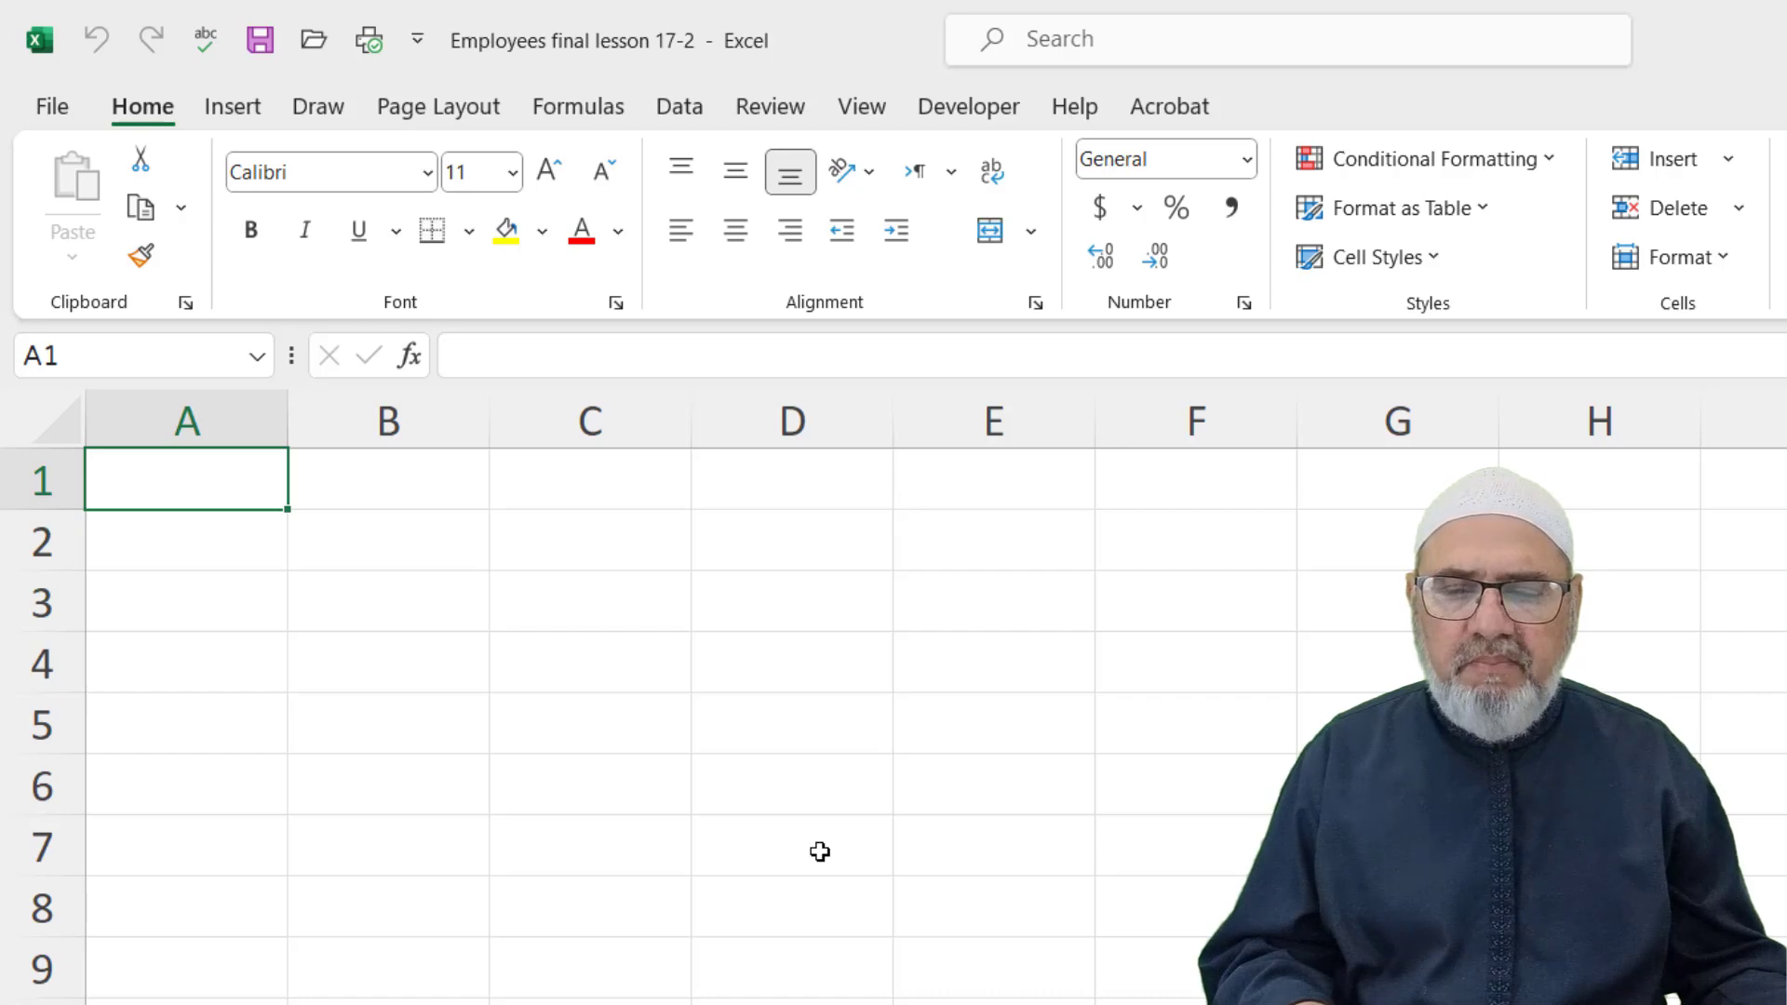
pyautogui.hotkey('ctrl', 'alt', '=')
pyautogui.hotkey('ctrl', 'alt', '-')
pyautogui.hotkey('ctrl', 'alt', '-')
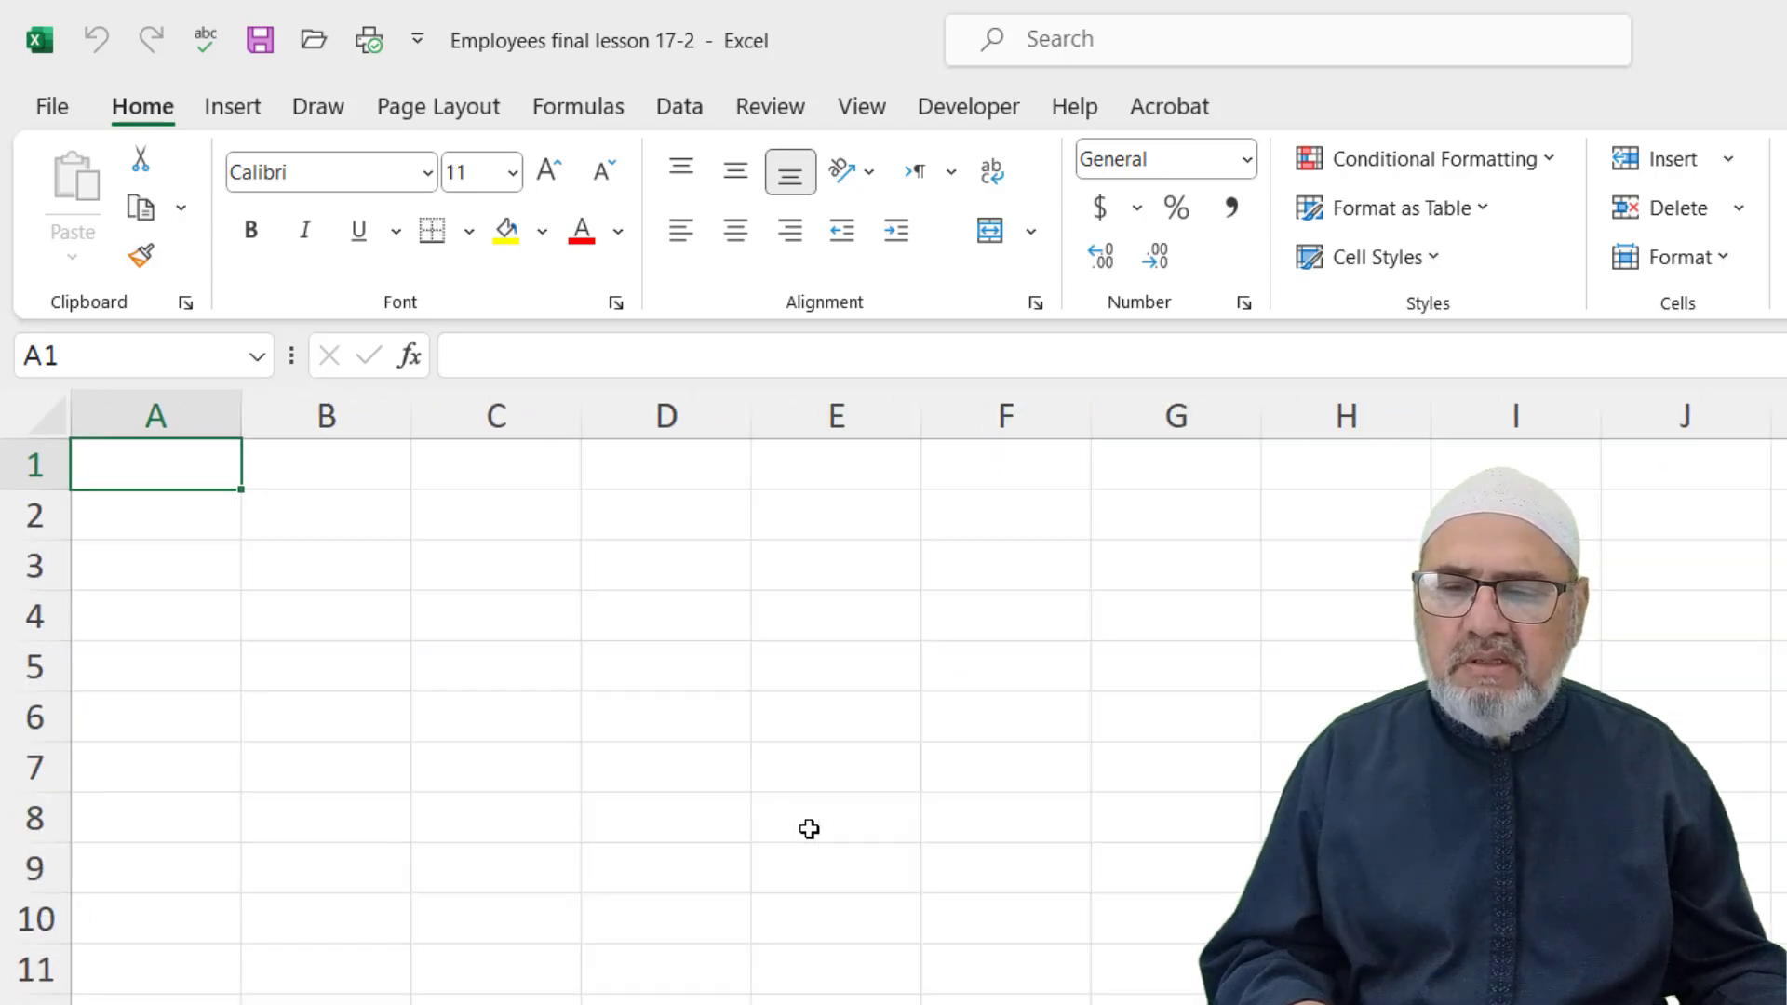
pyautogui.hotkey('ctrl', 'alt', '-')
pyautogui.hotkey('ctrl', 'alt', '-')
pyautogui.hotkey('ctrl', 'alt', '-')
pyautogui.hotkey('ctrl', 'alt', '=')
pyautogui.hotkey('ctrl', 'alt', '=')
pyautogui.hotkey('ctrl', 'alt', '=')
pyautogui.hotkey('ctrl', 'alt', '=')
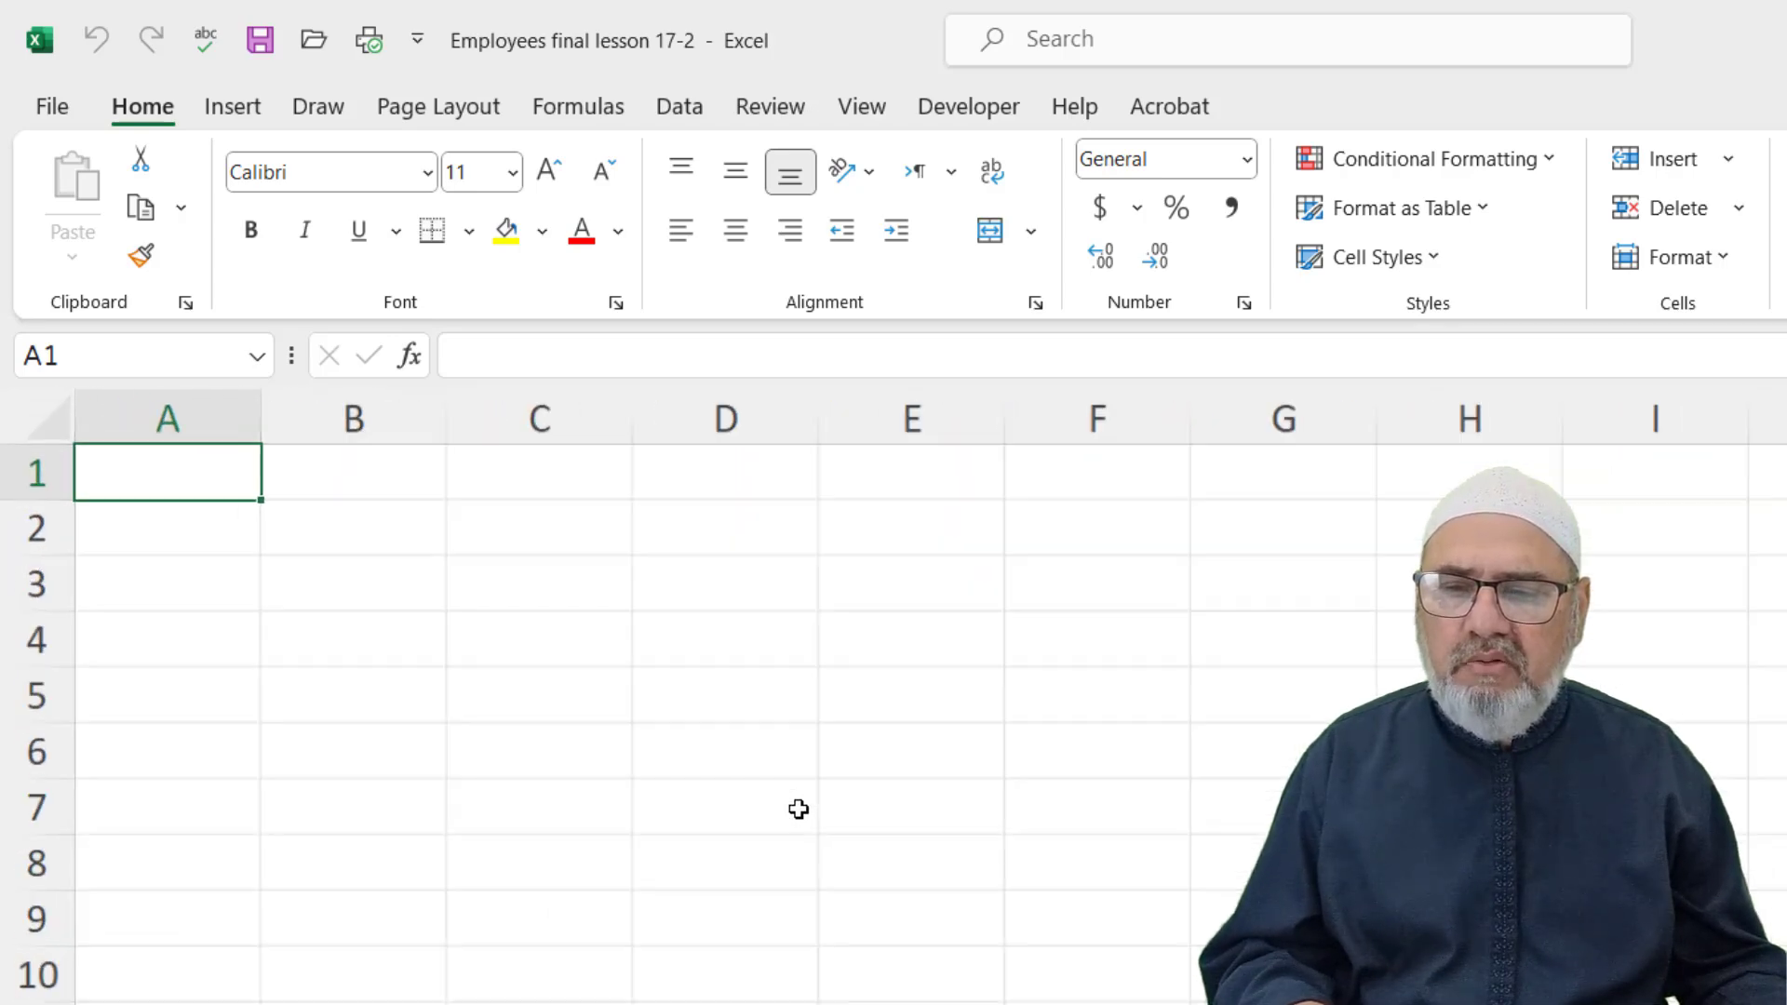
pyautogui.hotkey('ctrl', 'alt', '-')
pyautogui.hotkey('ctrl', 'alt', '-')
pyautogui.hotkey('ctrl', 'alt', '-')
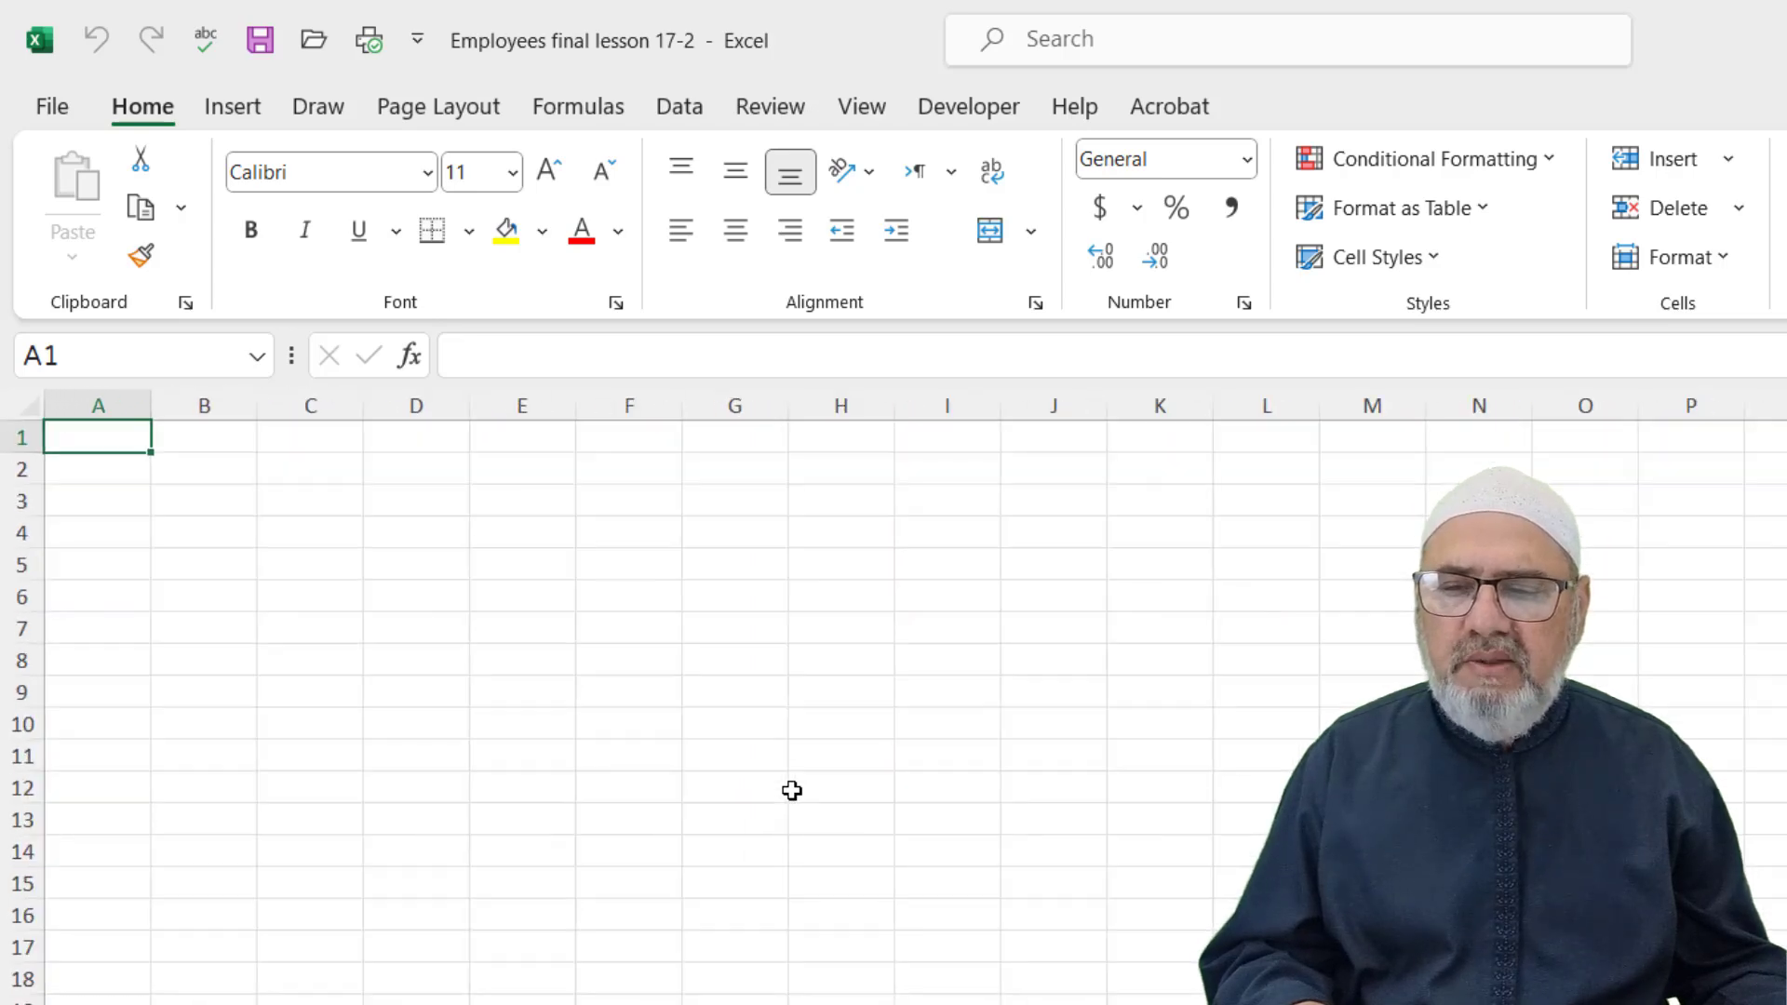
pyautogui.hotkey('ctrl', 'alt', '=')
pyautogui.hotkey('ctrl', 'alt', '=')
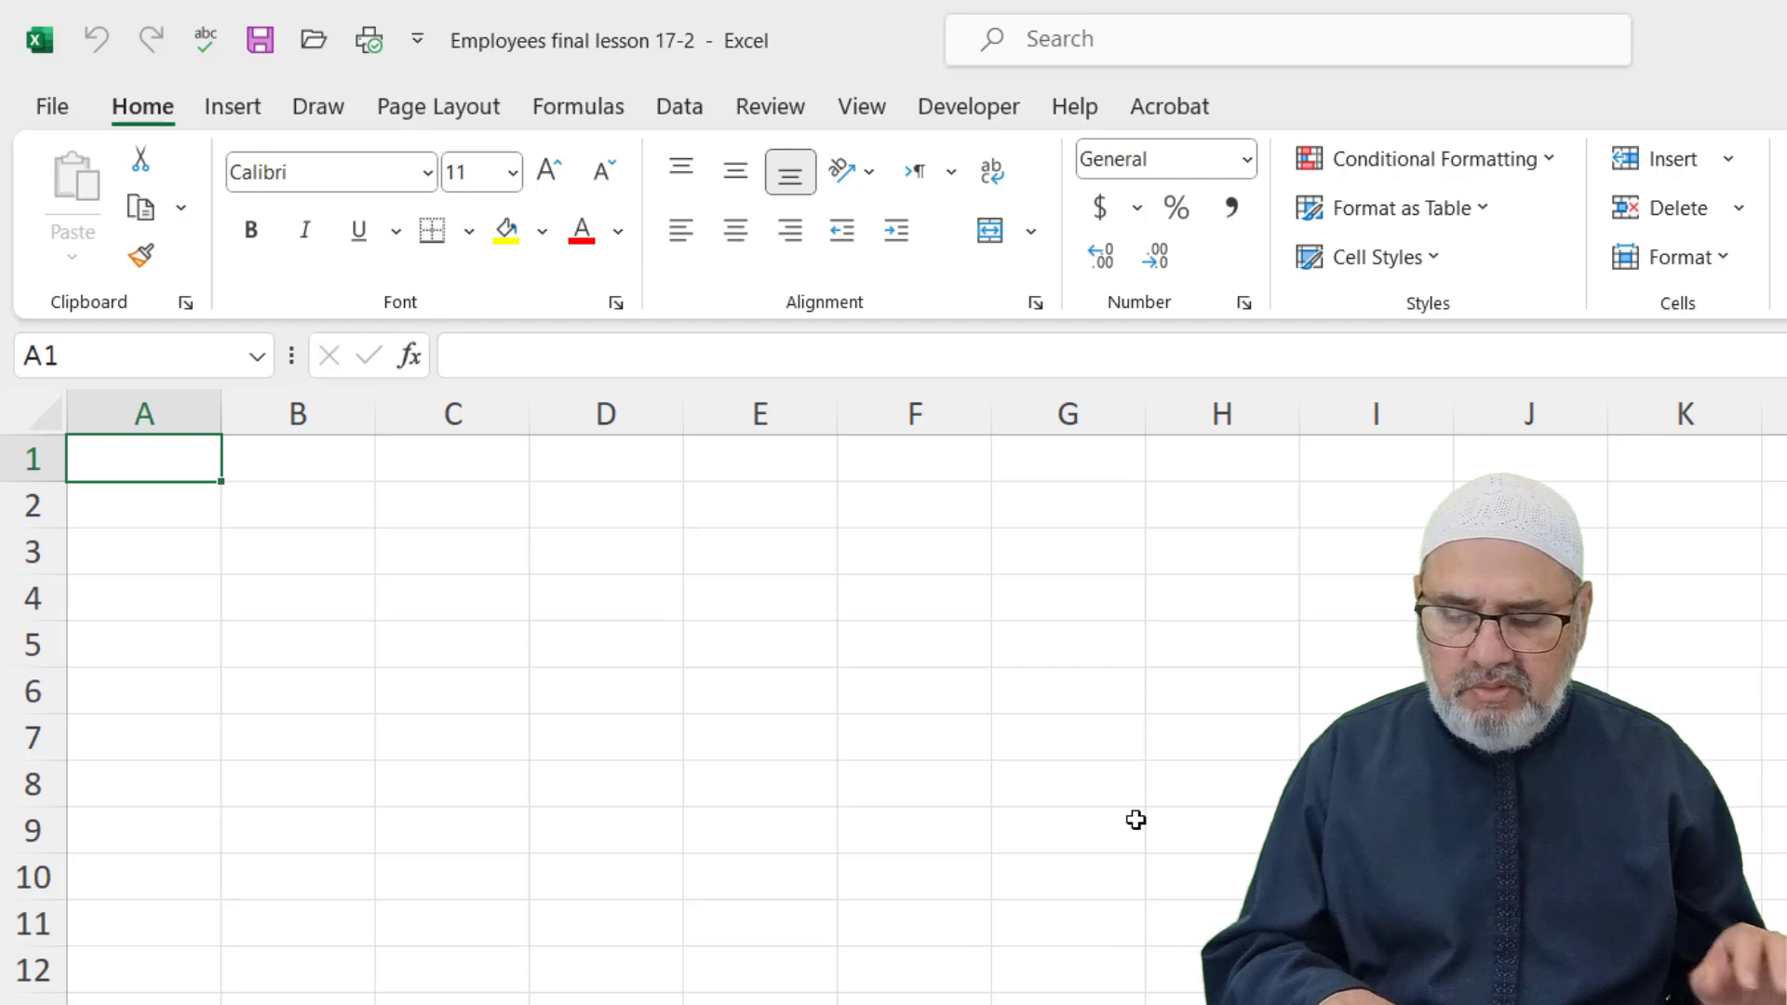
pyautogui.hotkey('ctrl', 'alt', '=')
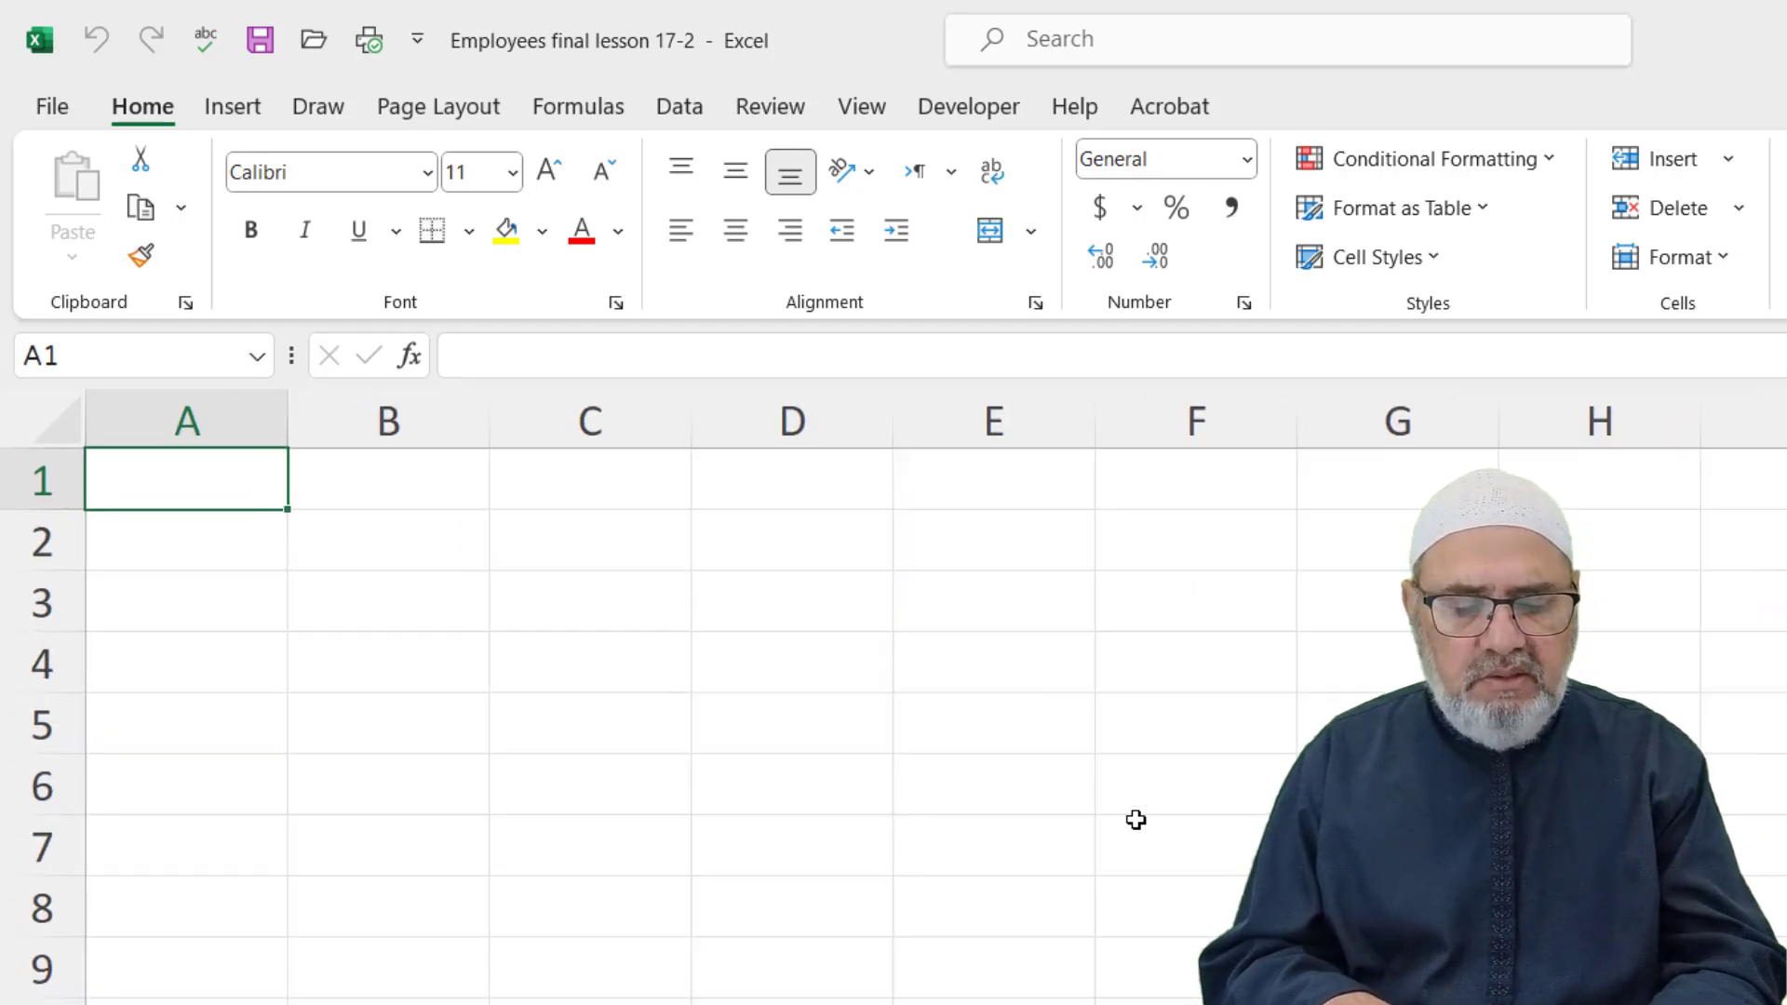
pyautogui.hotkey('ctrl', 'alt', '-')
pyautogui.hotkey('ctrl', 'alt', '-')
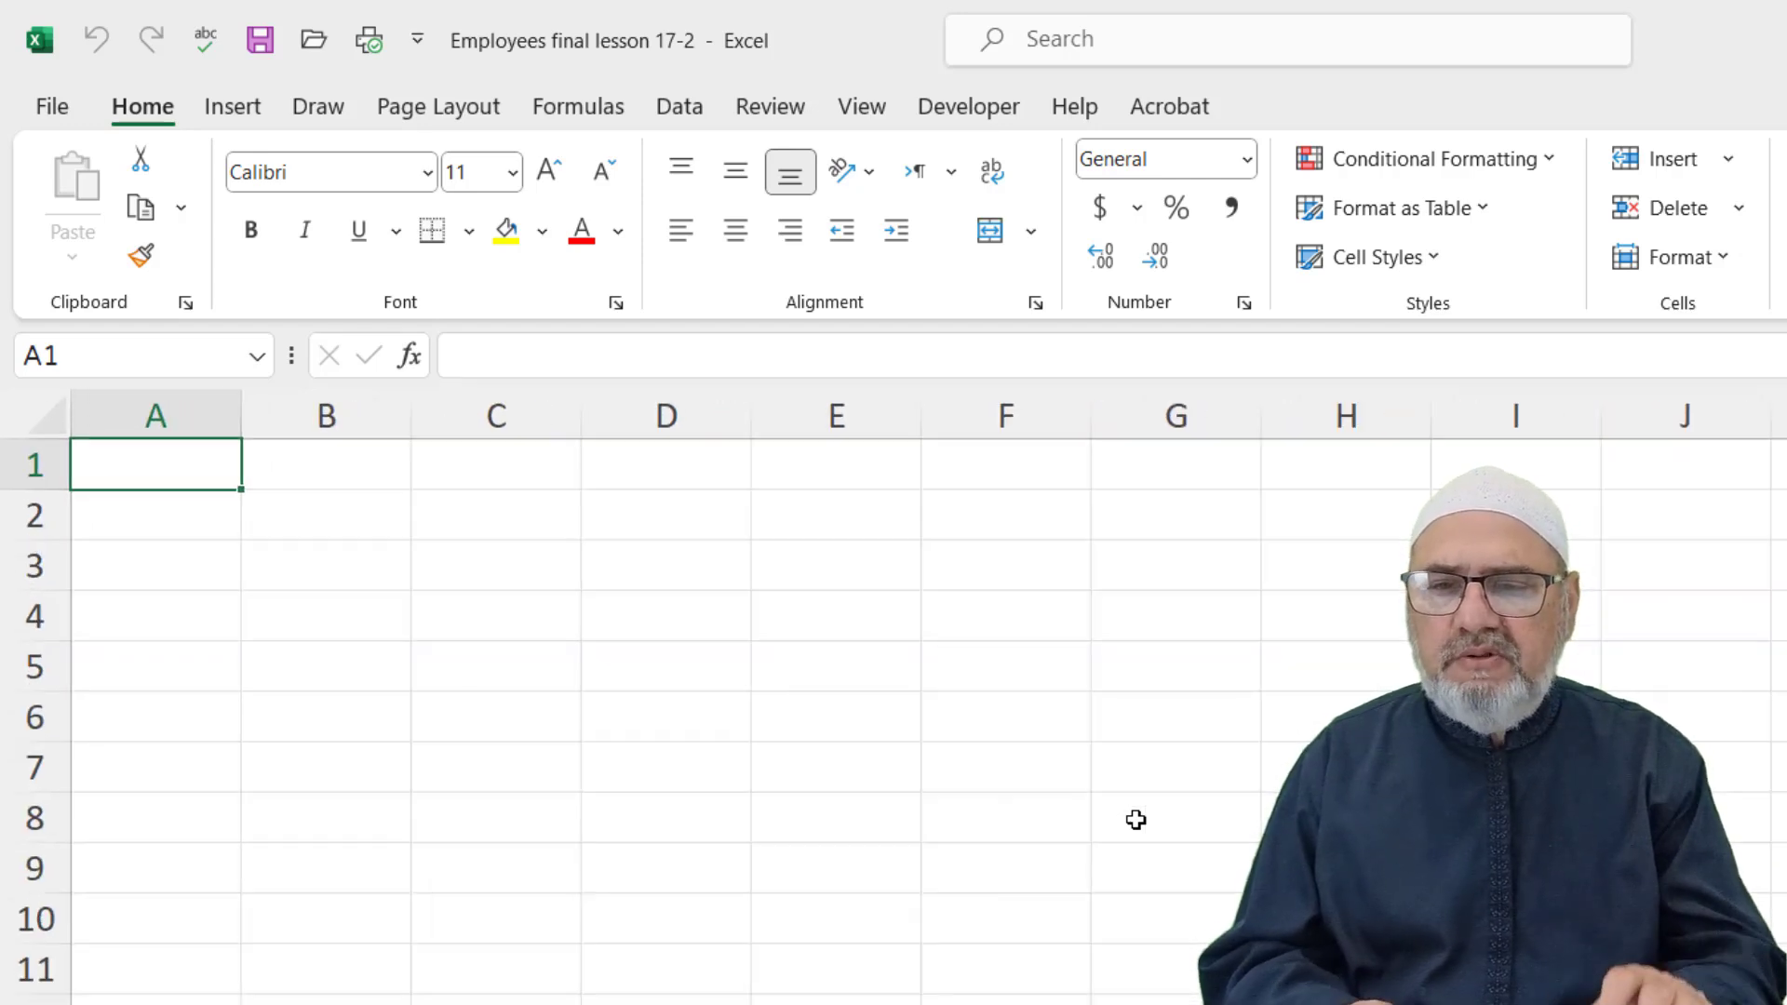
pyautogui.click(1049, 735)
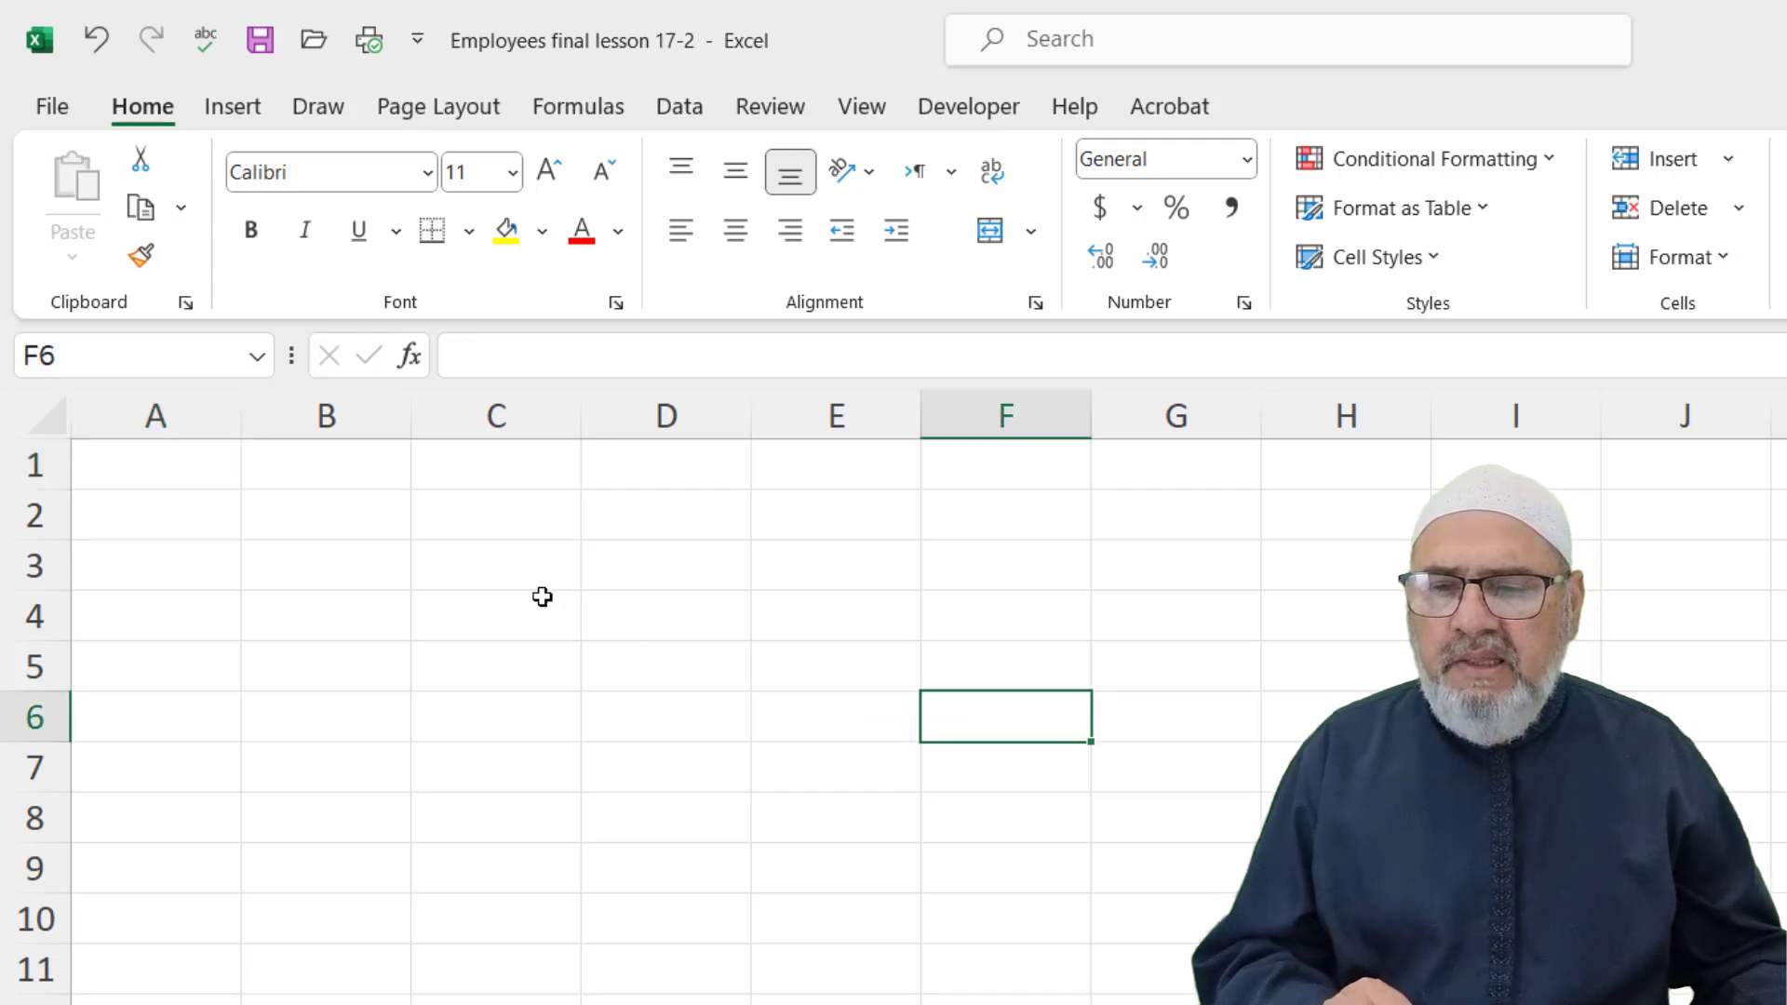
# Enter a person's full name in A1 and autofit column A to it
pyautogui.click(198, 476)
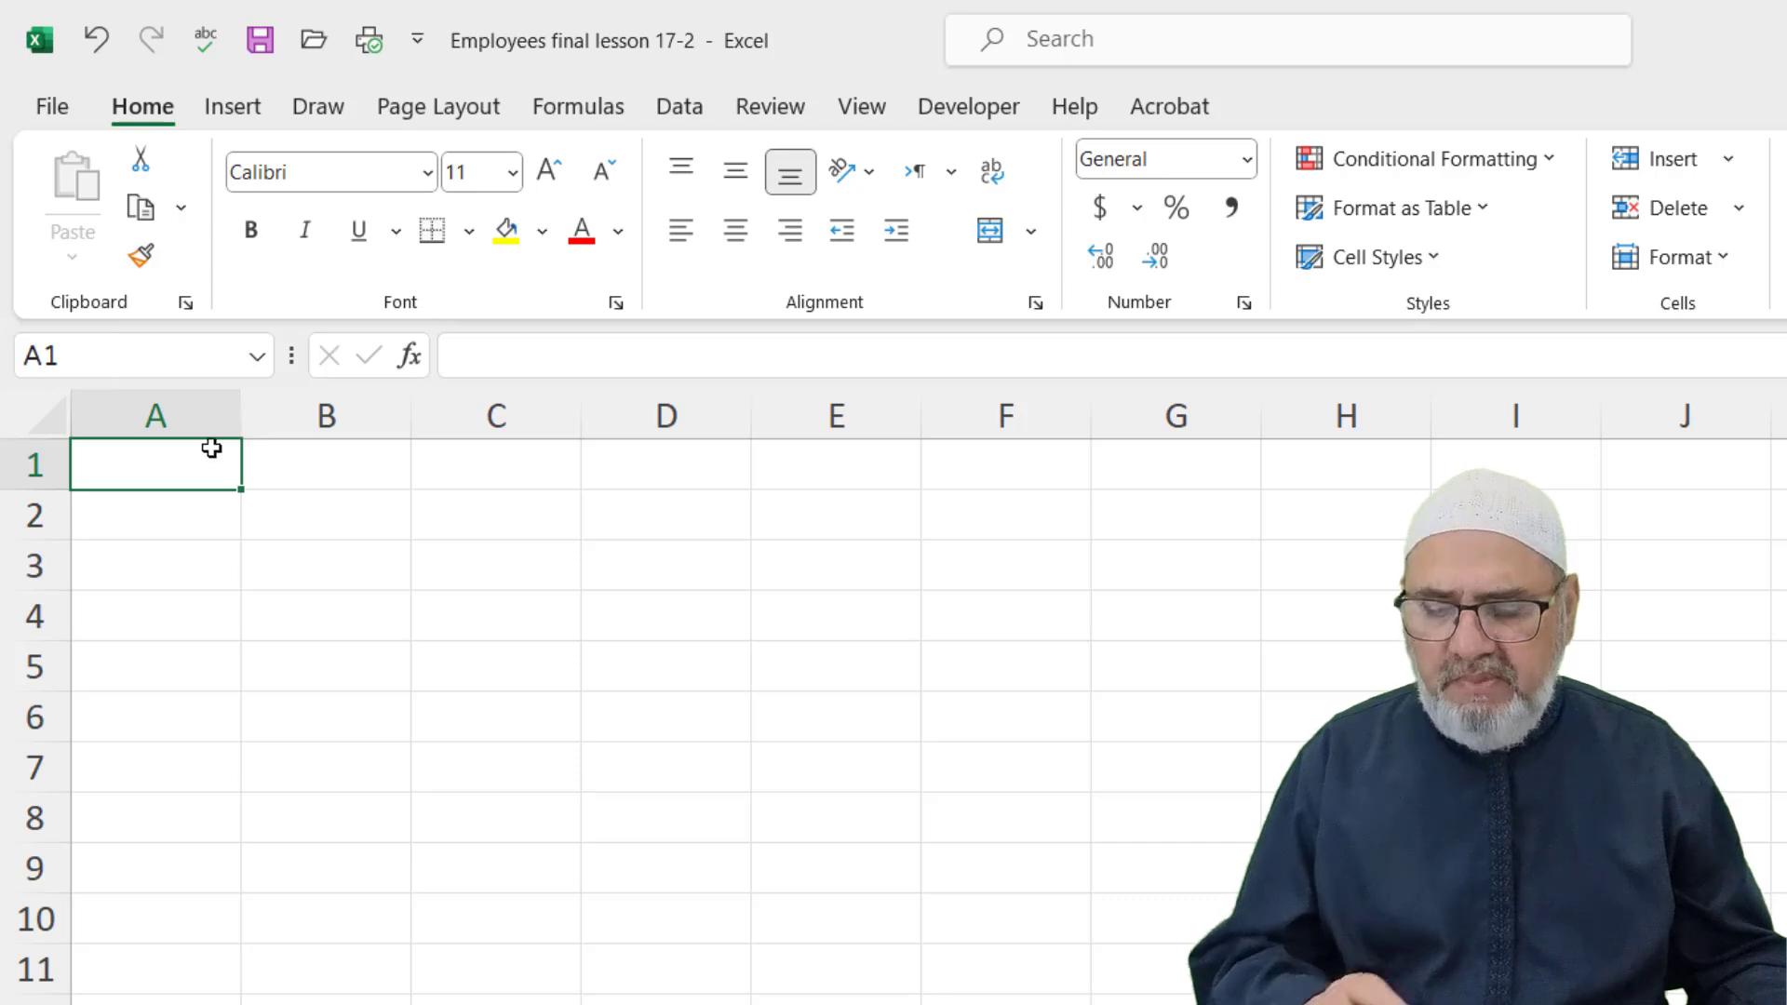
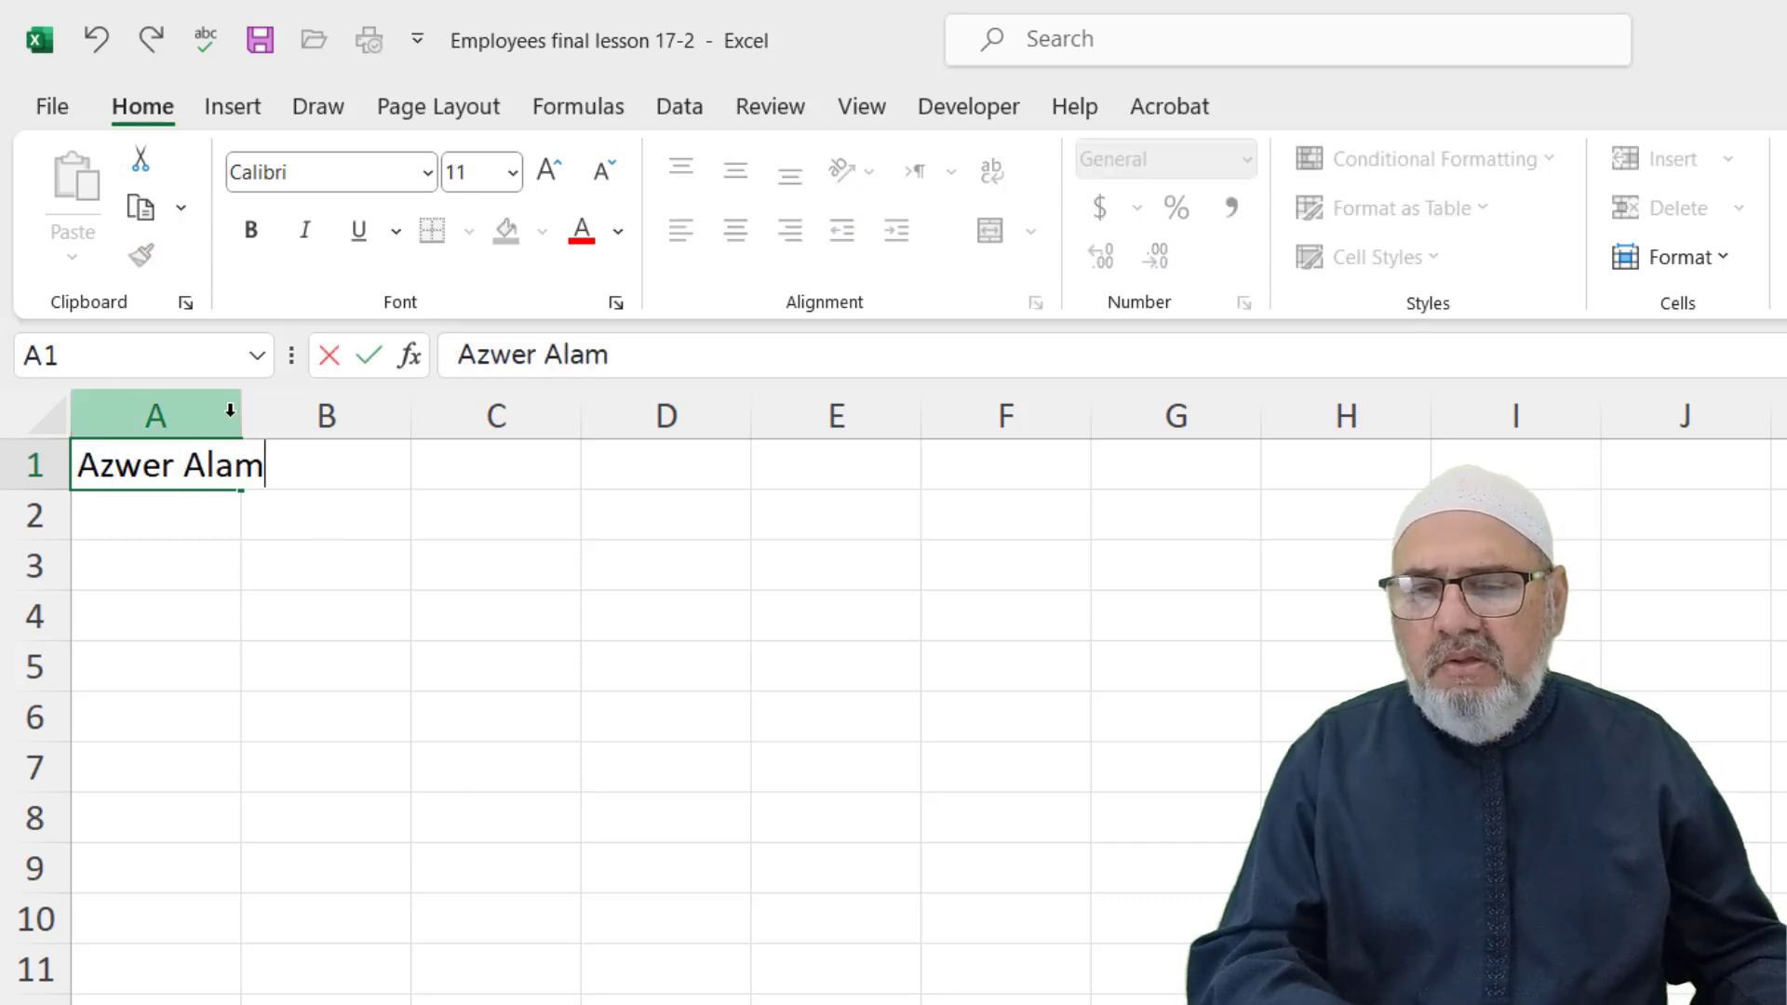
pyautogui.doubleClick(240, 407)
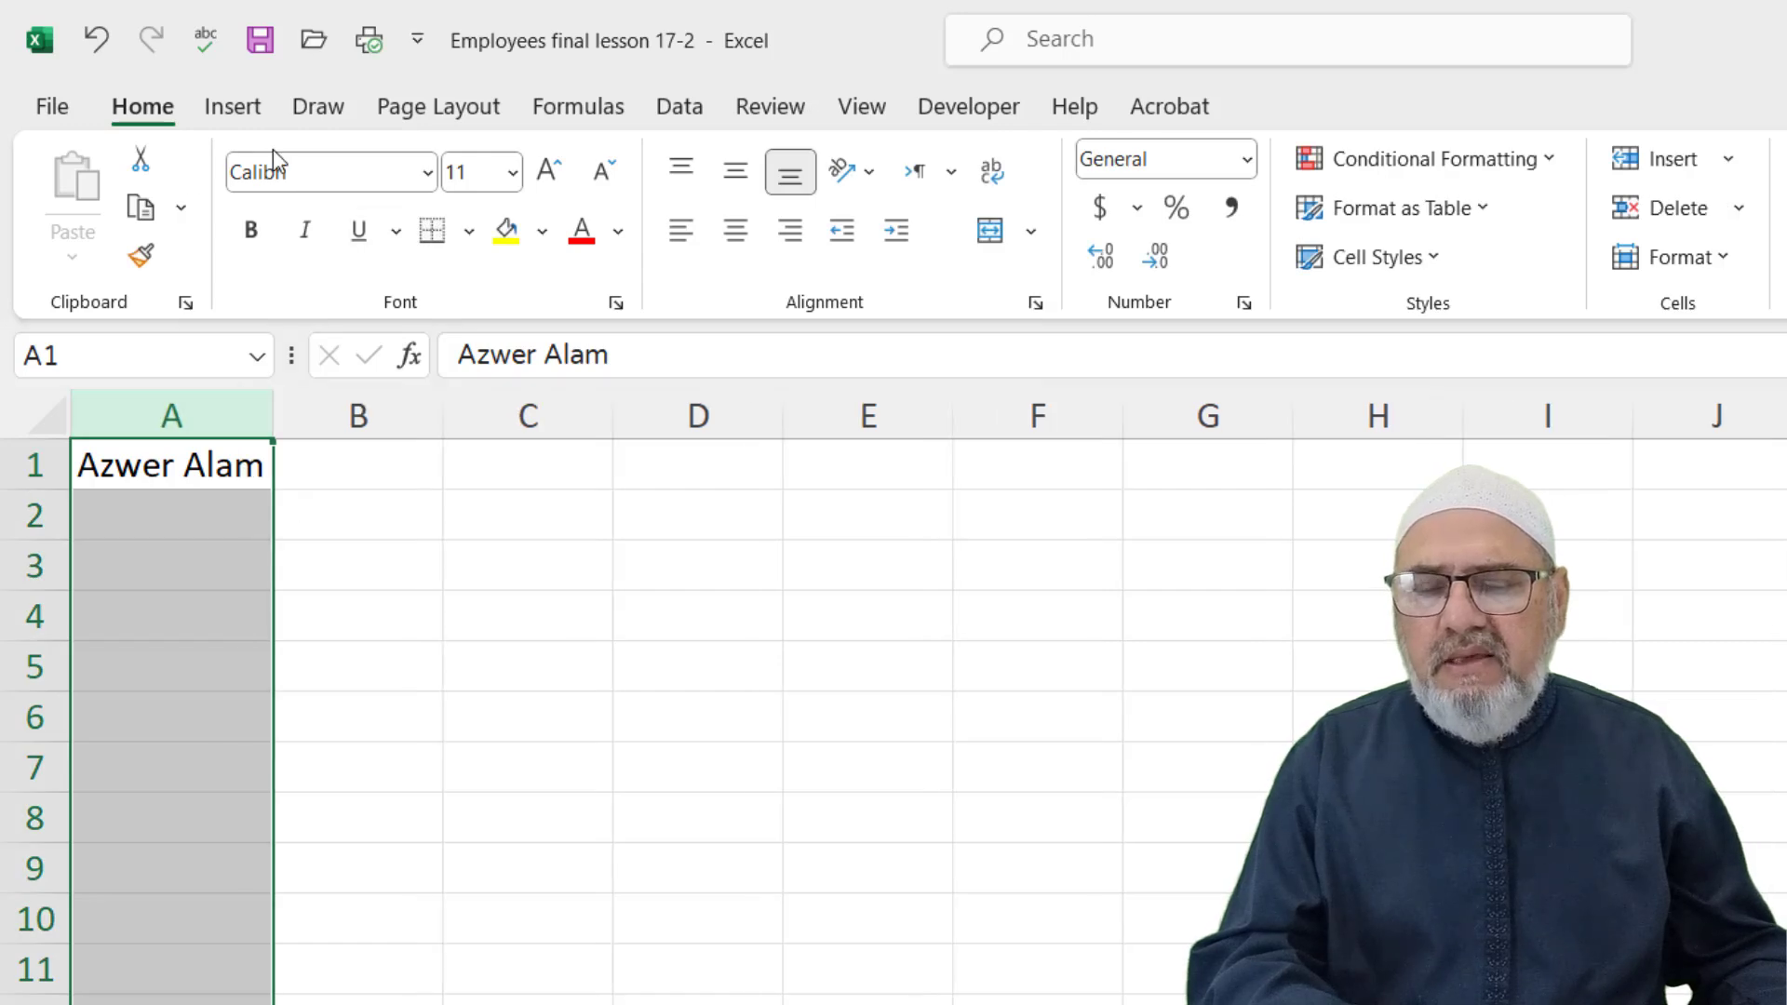
pyautogui.click(402, 523)
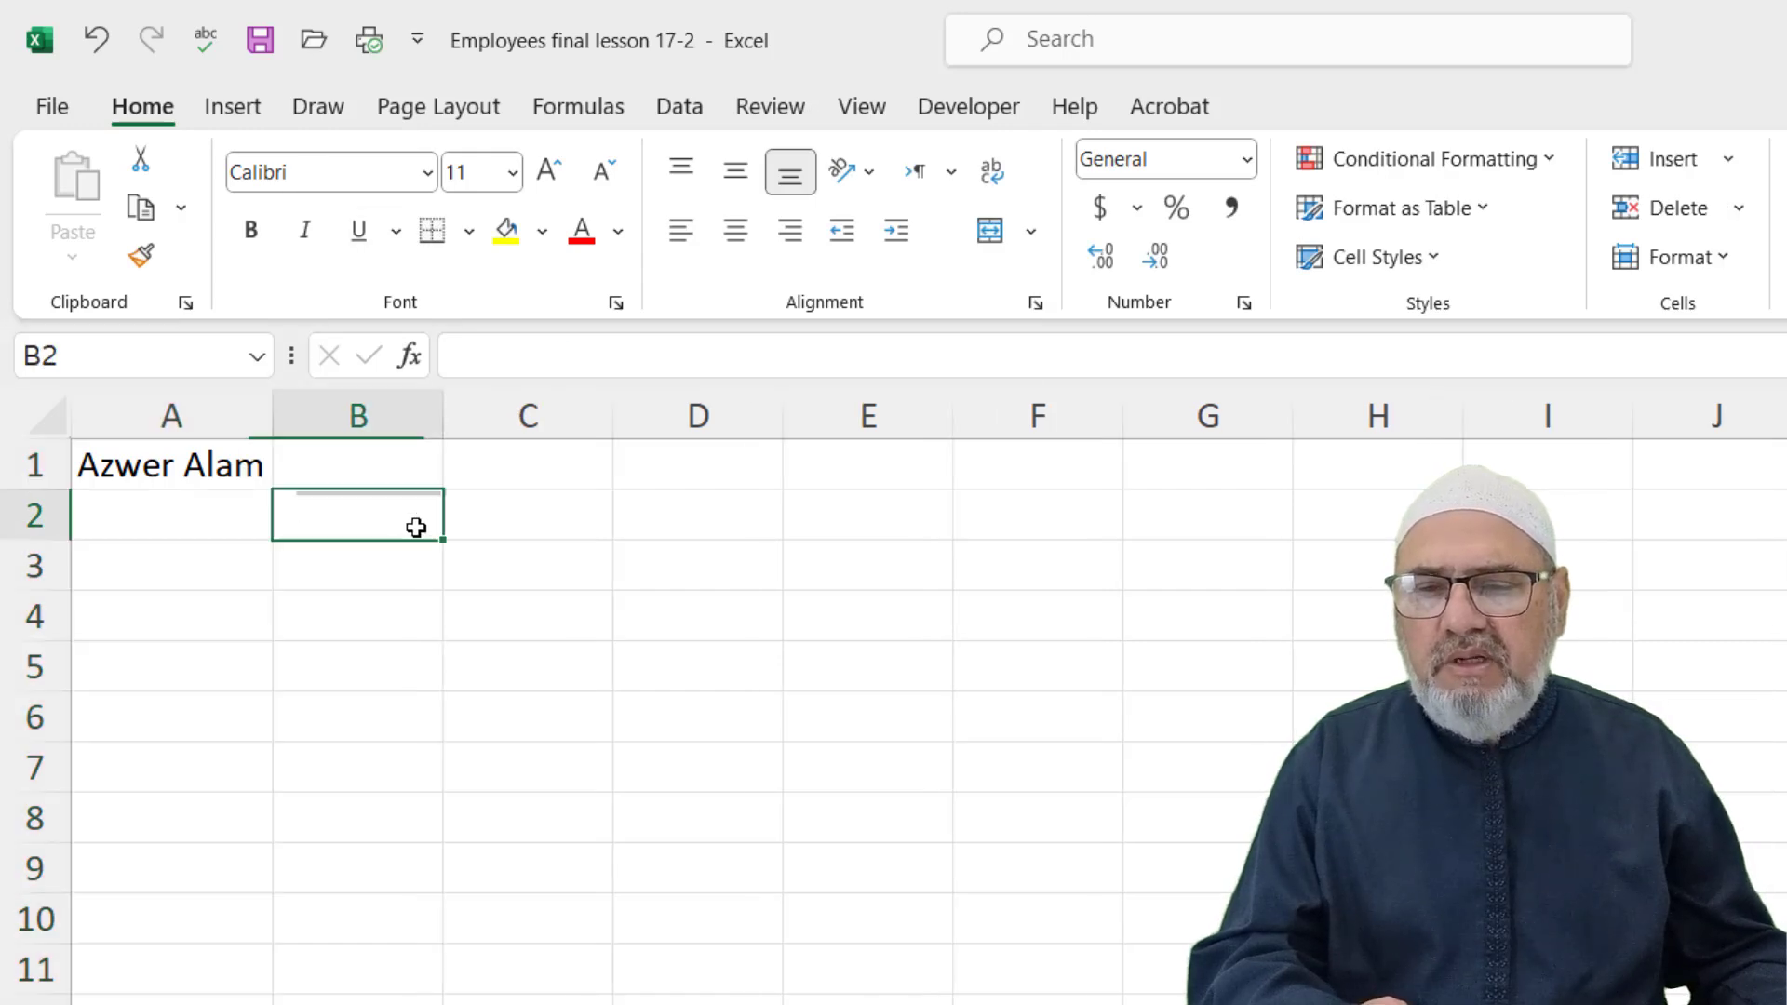
# Set the name in A1 to Arial and widen column A
pyautogui.click(427, 173)
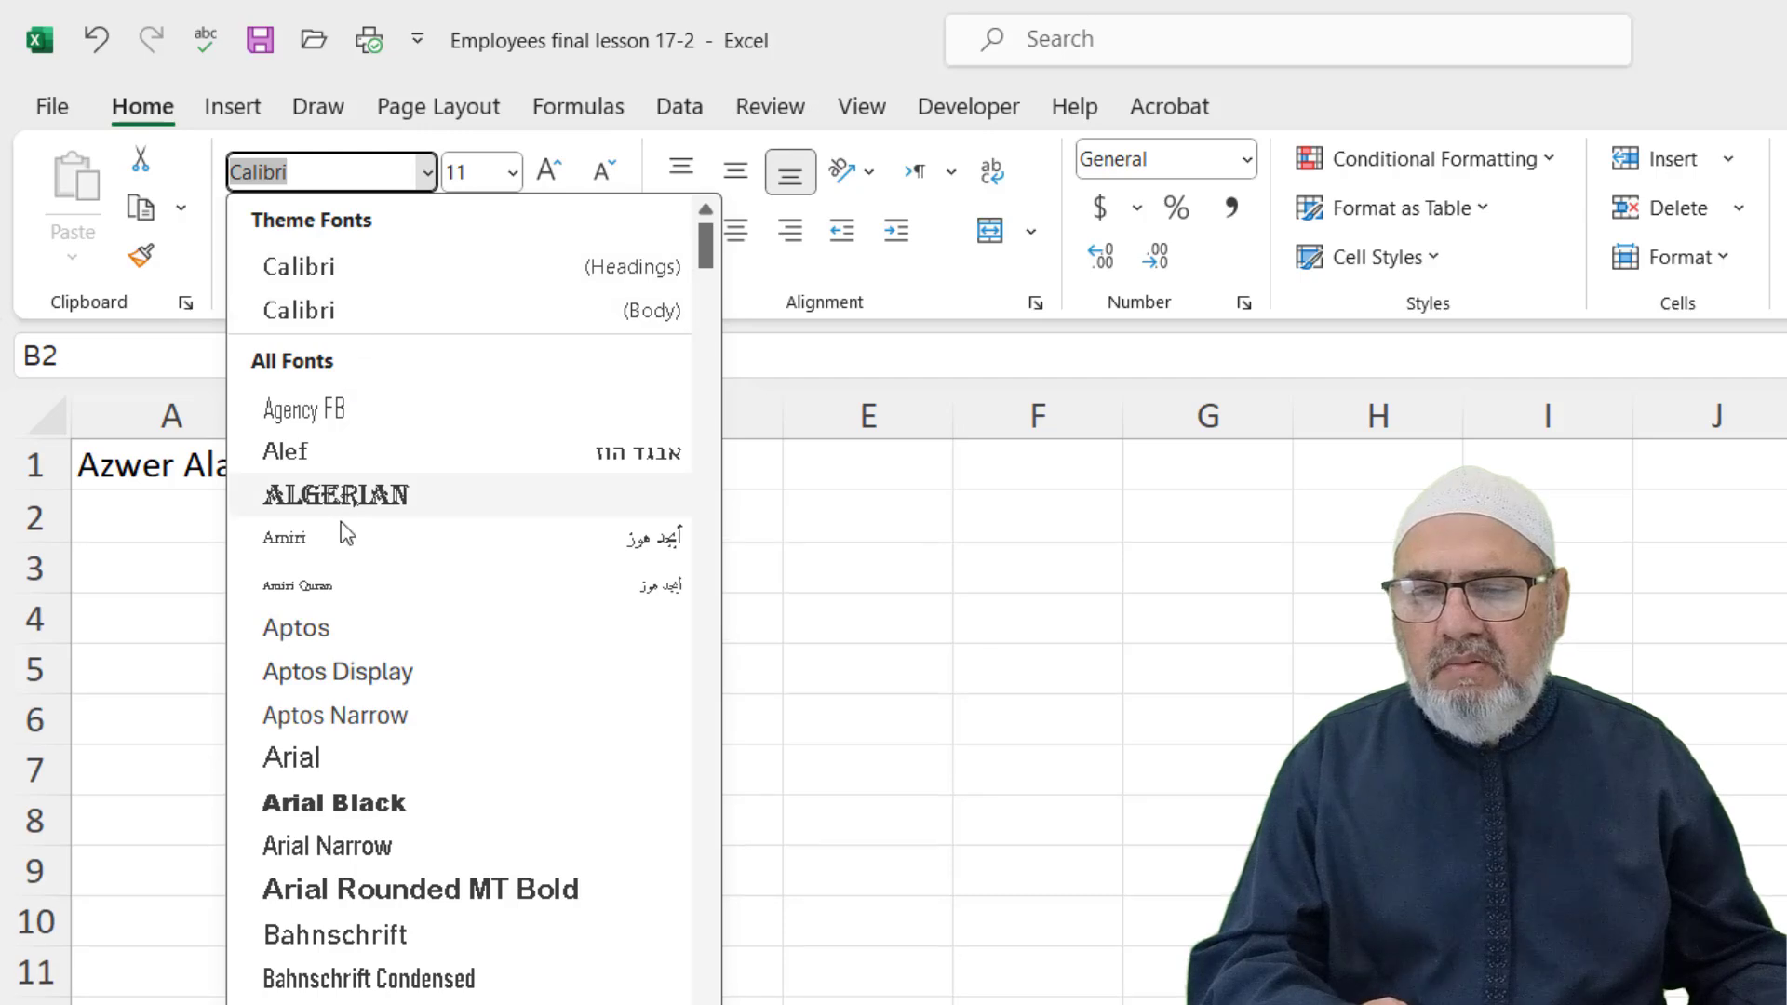
pyautogui.click(163, 480)
pyautogui.click(149, 466)
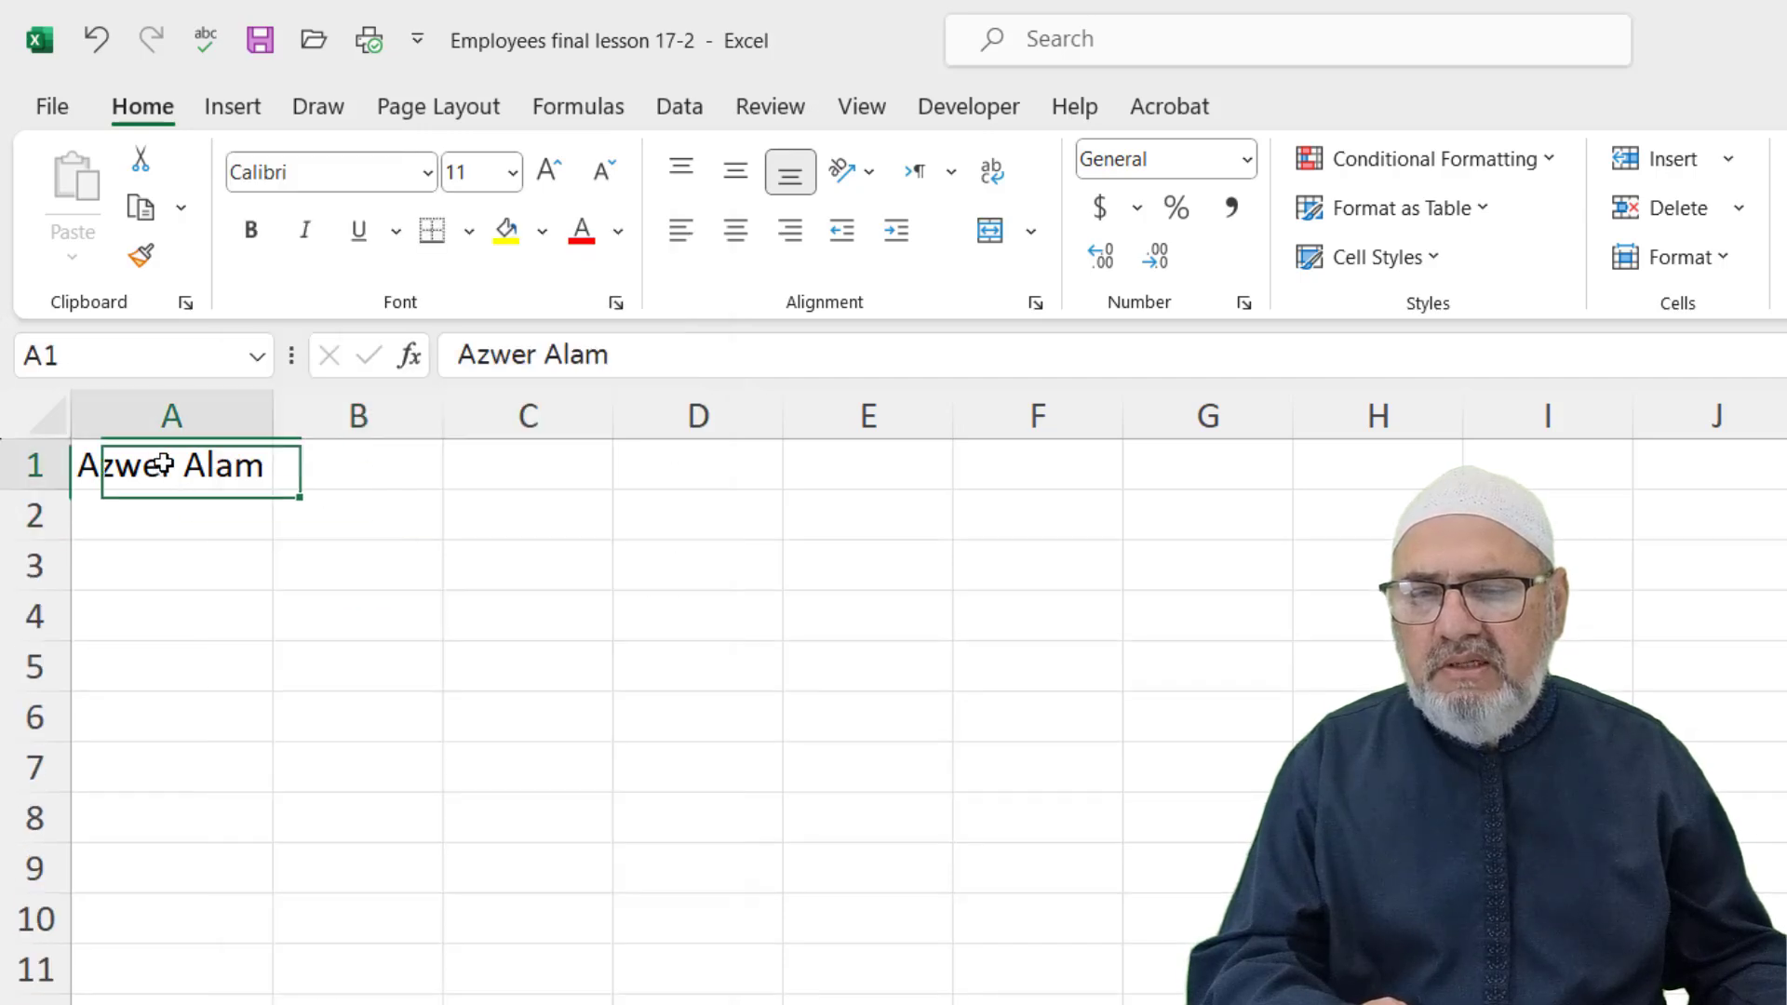
pyautogui.click(428, 177)
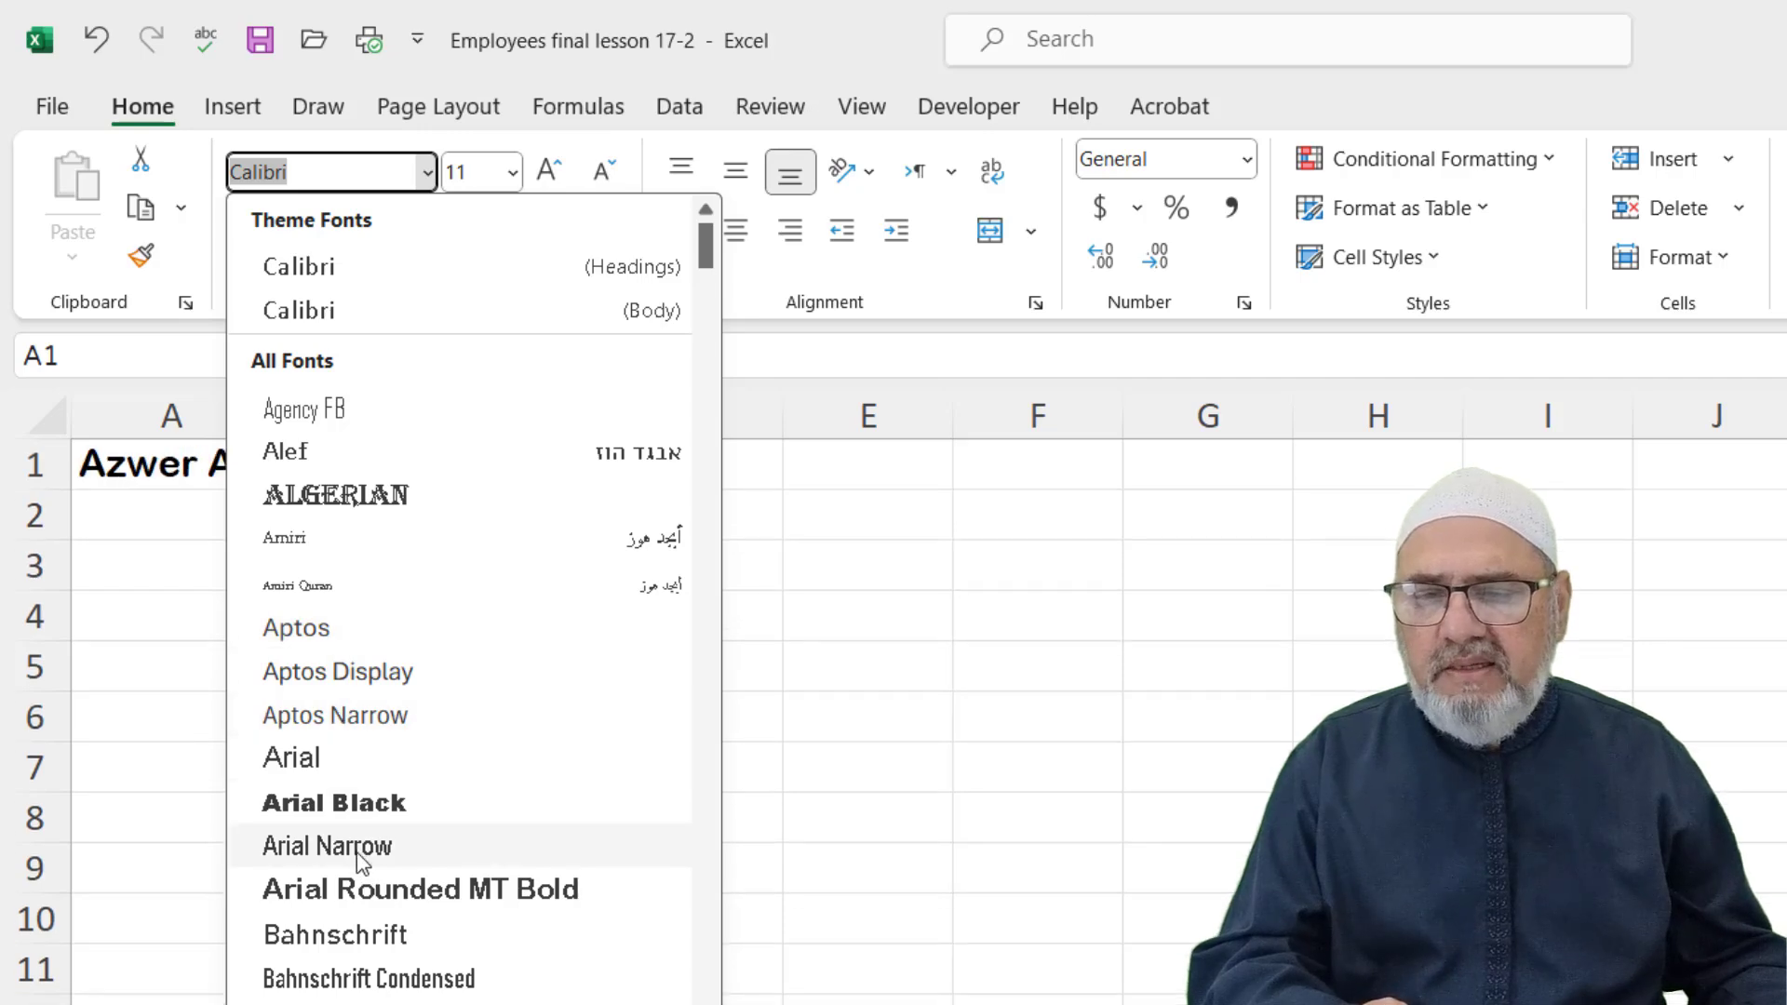
pyautogui.click(327, 758)
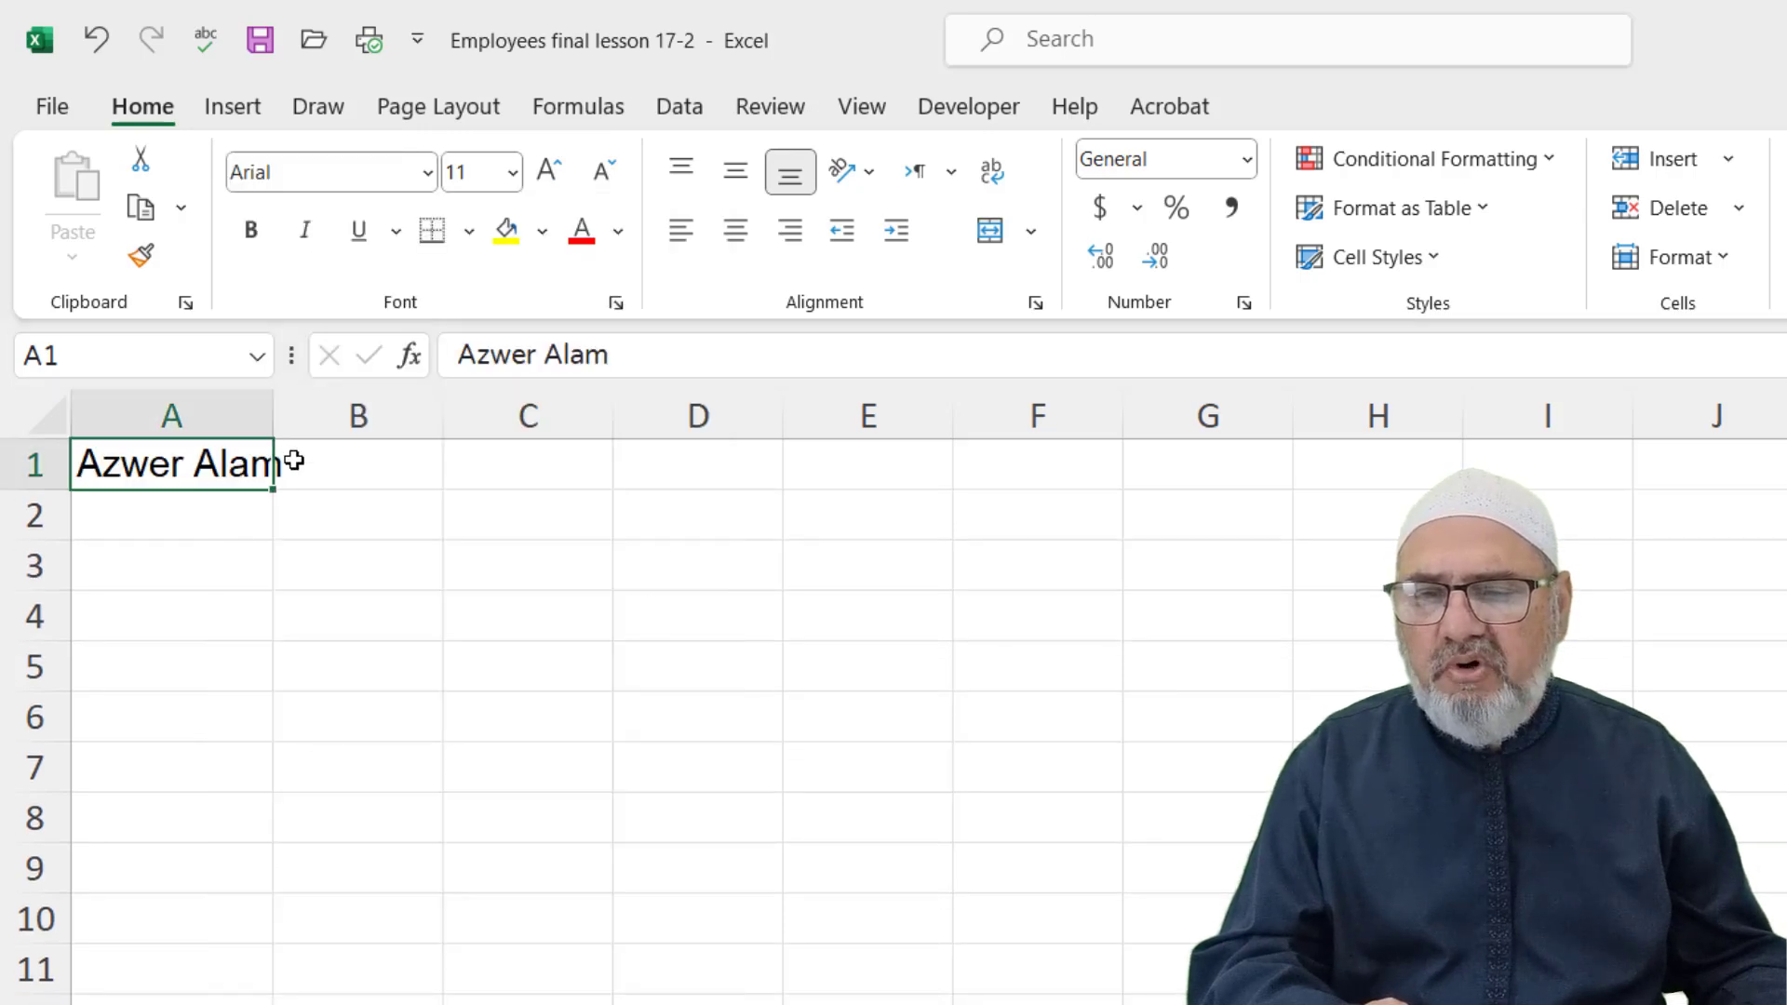
pyautogui.moveTo(270, 416); pyautogui.dragTo(313, 416)
# Change A1 to Varela Round at size 16 and widen column A to fit
pyautogui.click(325, 171)
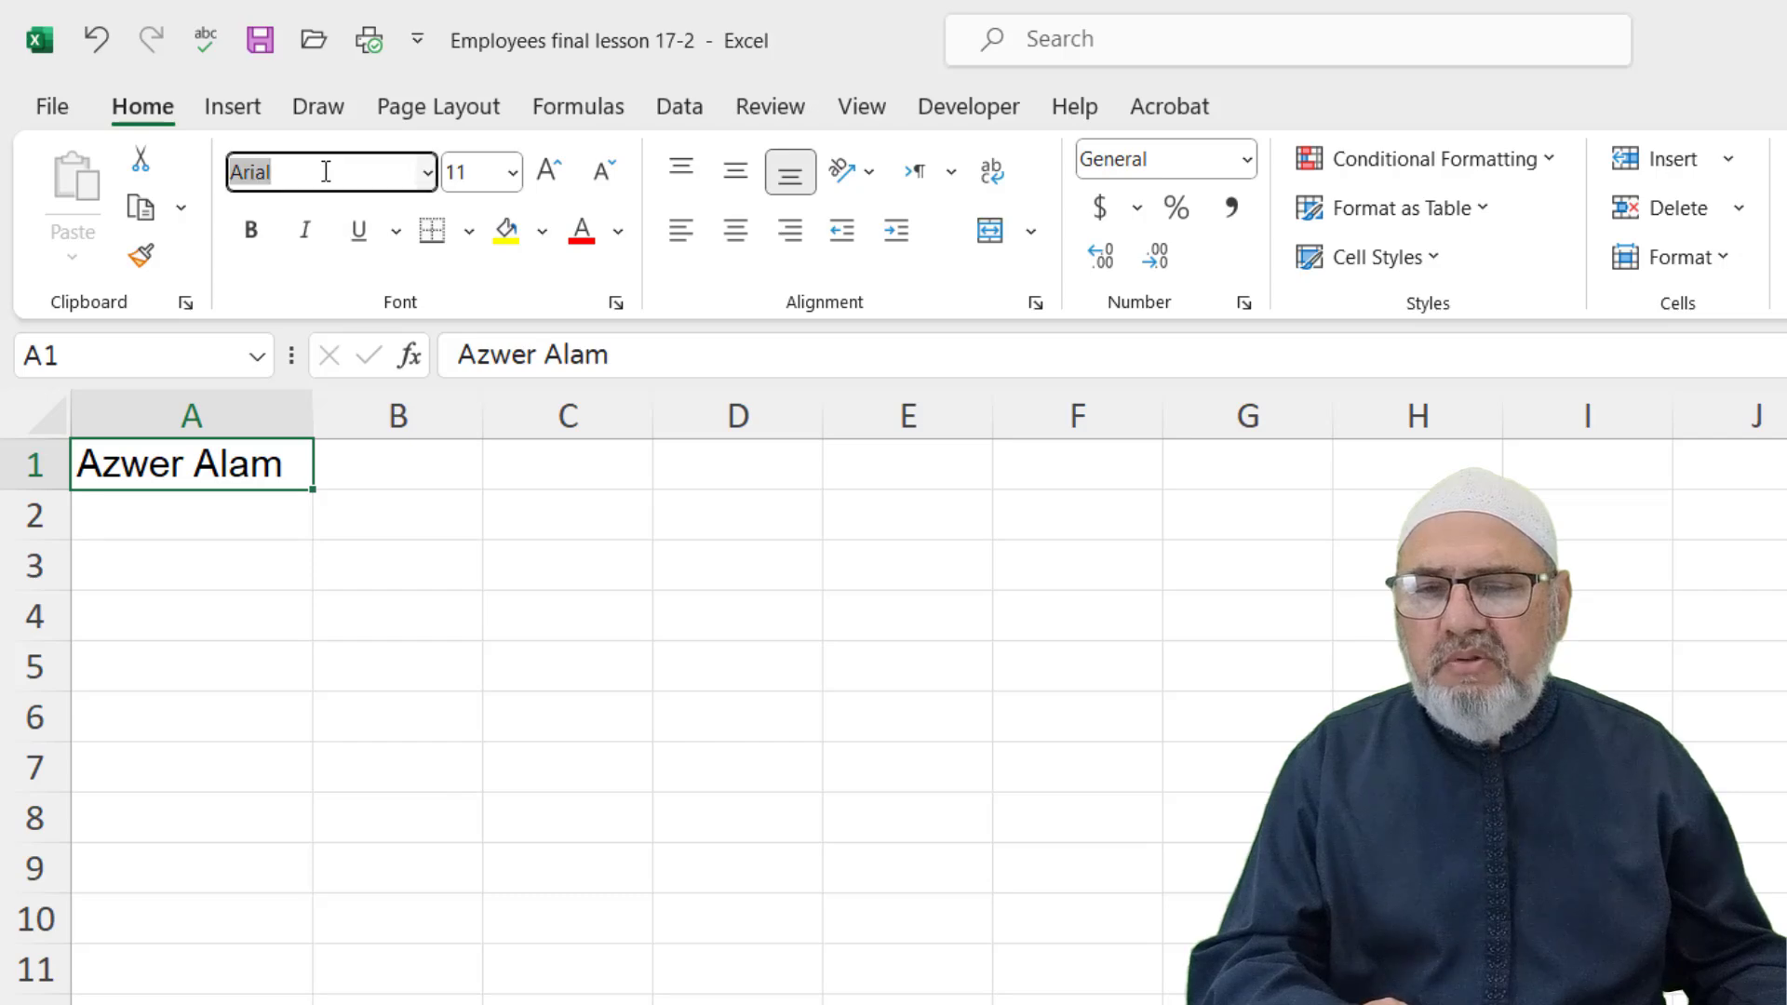
pyautogui.click(427, 171)
pyautogui.write('V')
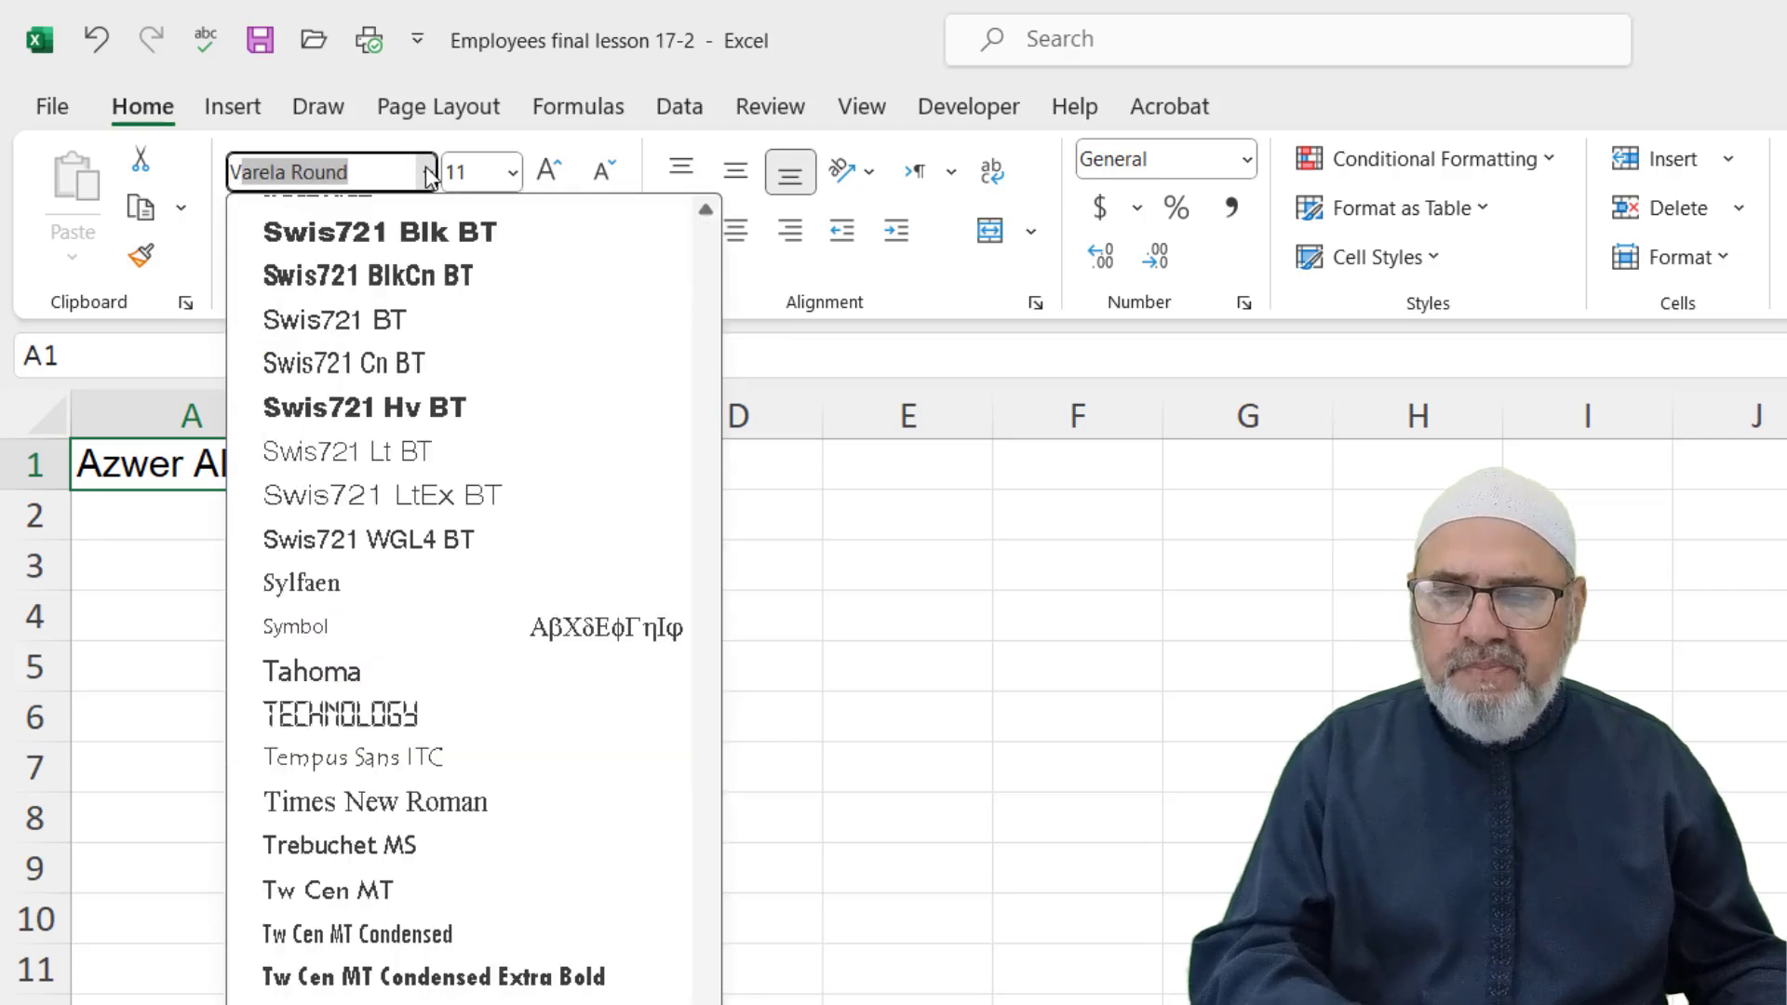
pyautogui.write('are')
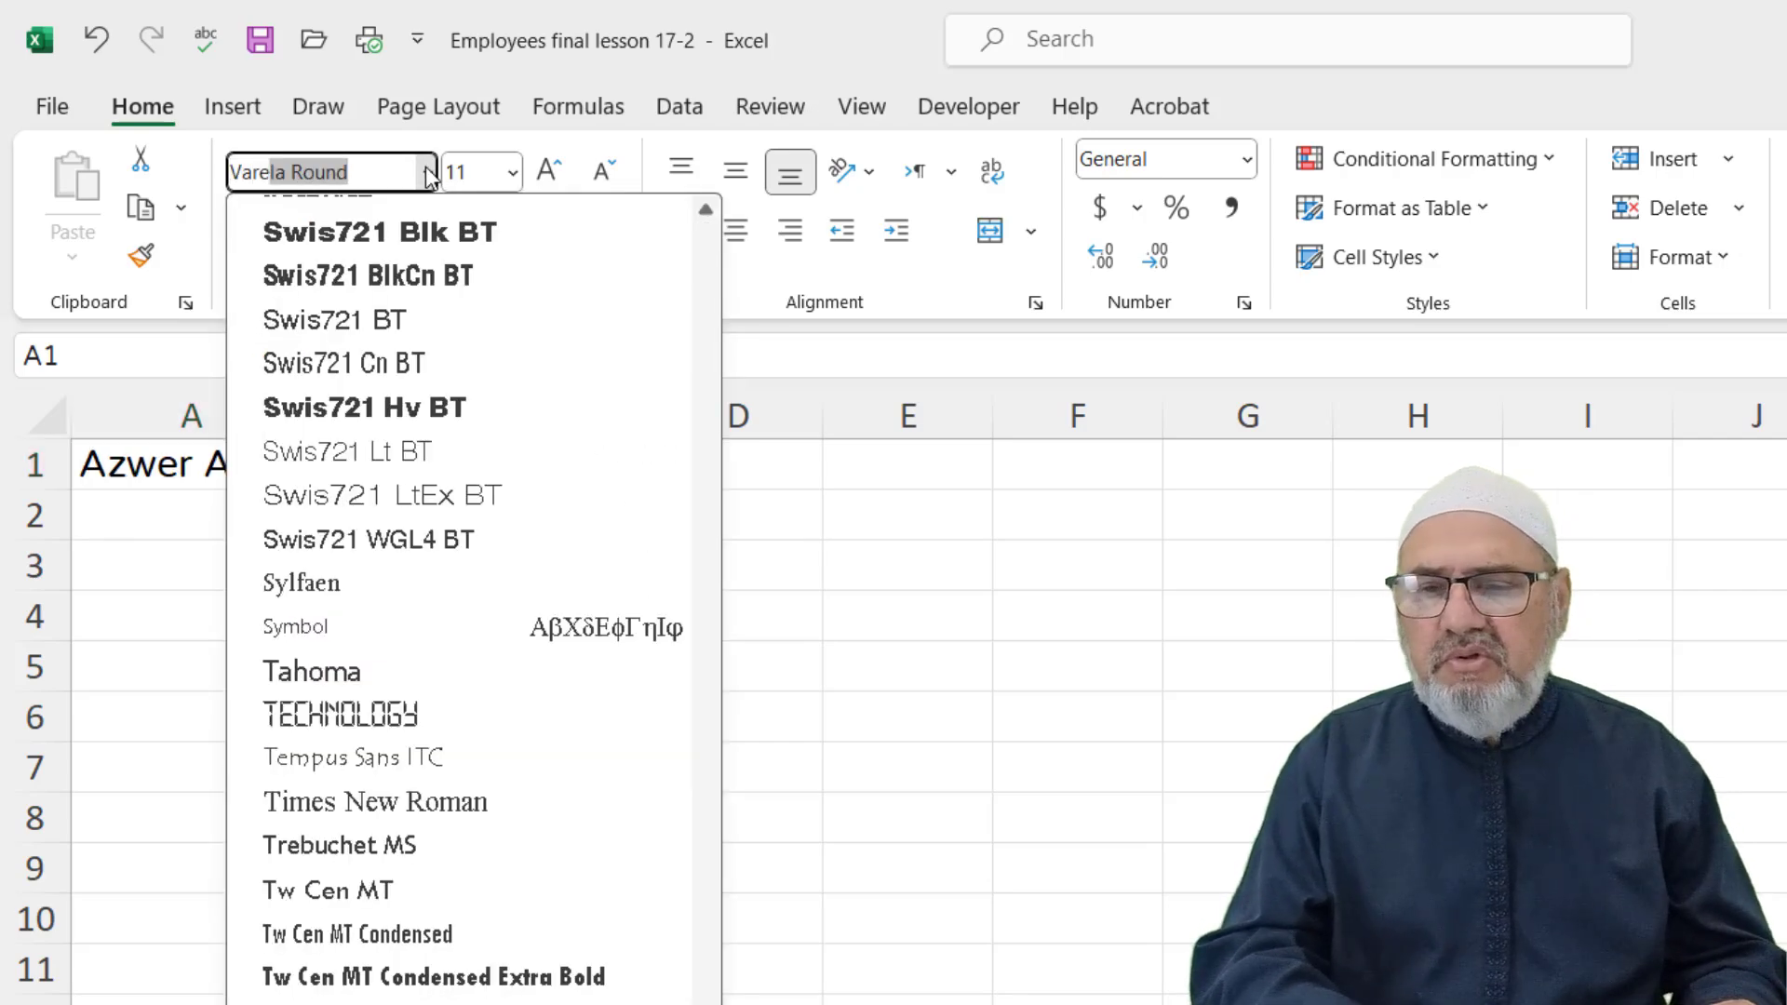
pyautogui.press('Return')
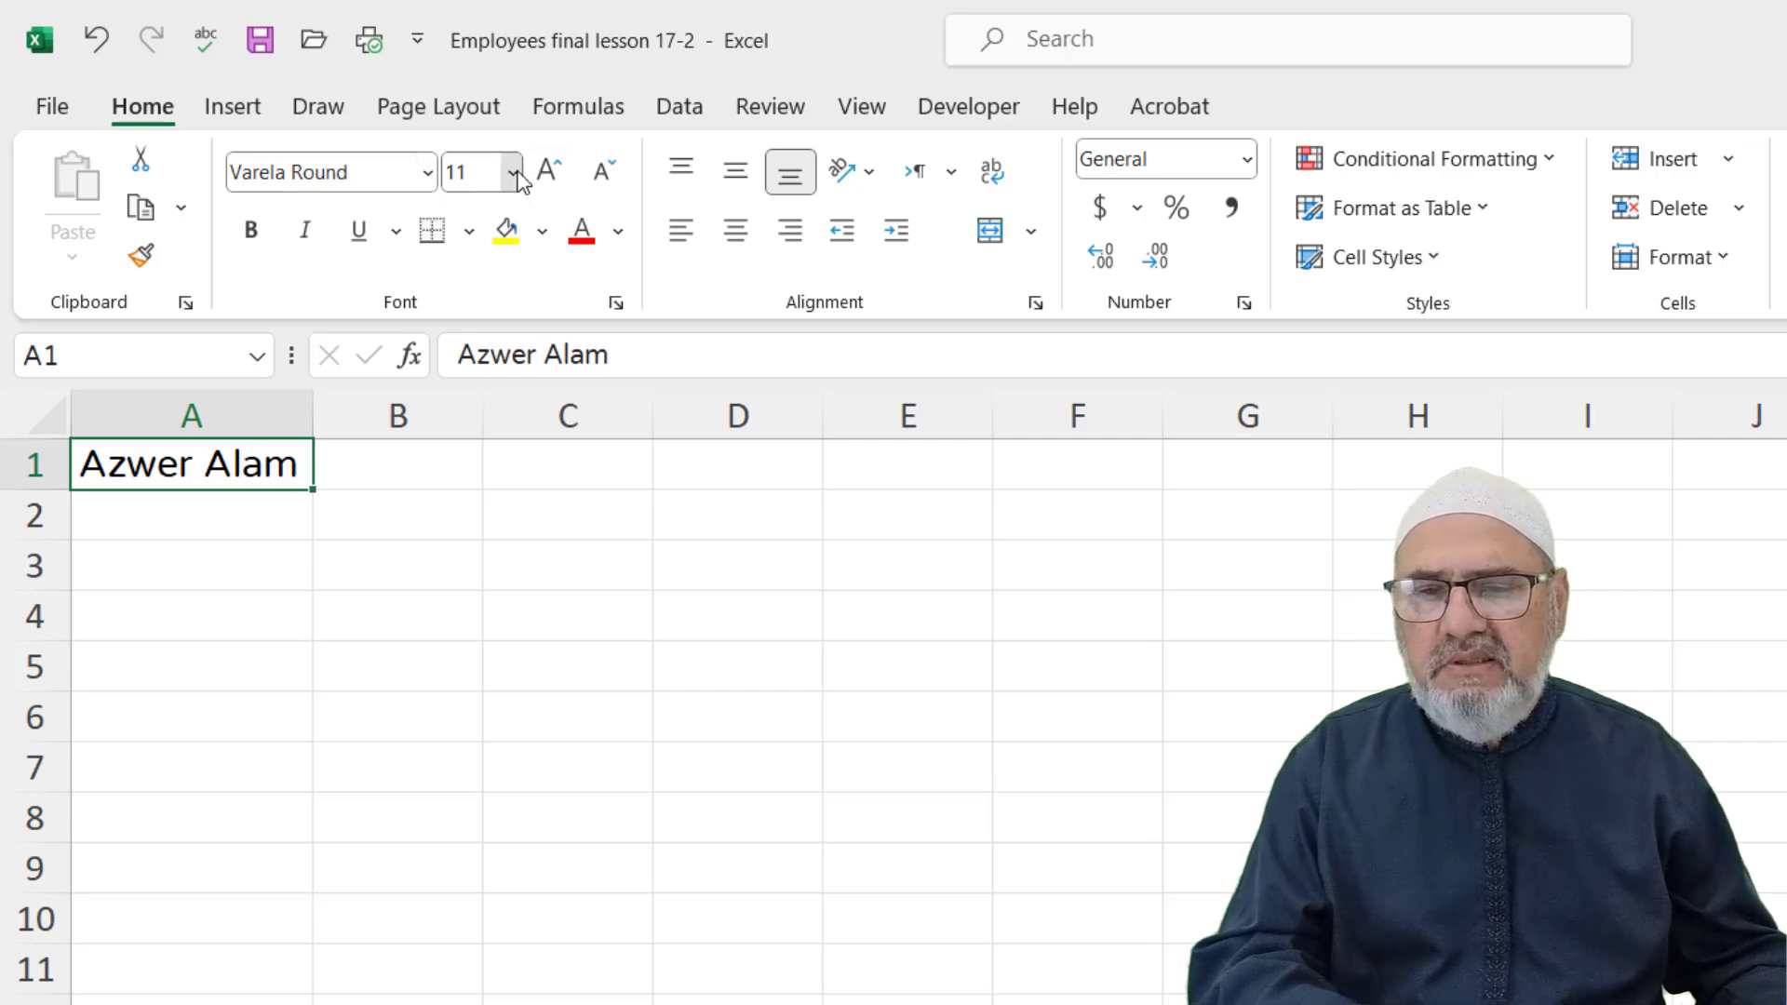
pyautogui.click(512, 172)
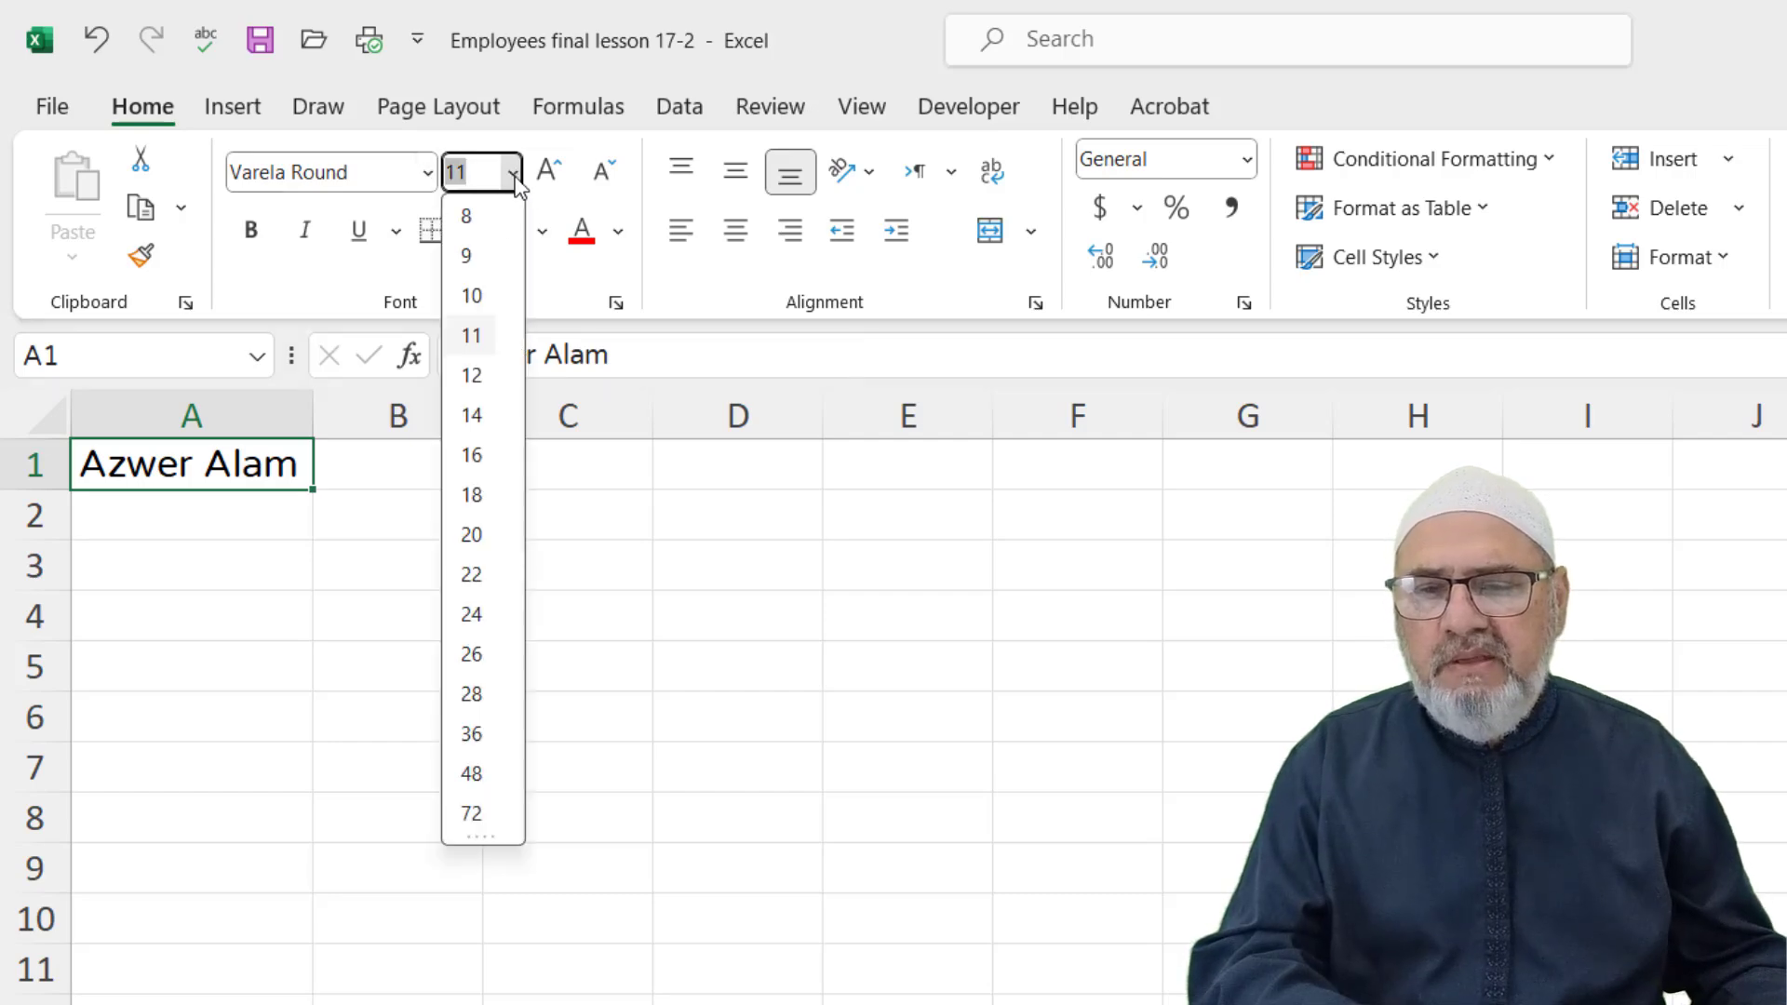
pyautogui.click(472, 455)
pyautogui.moveTo(312, 419); pyautogui.dragTo(454, 416)
# Make the name bold, italic and double-underlined
pyautogui.click(251, 231)
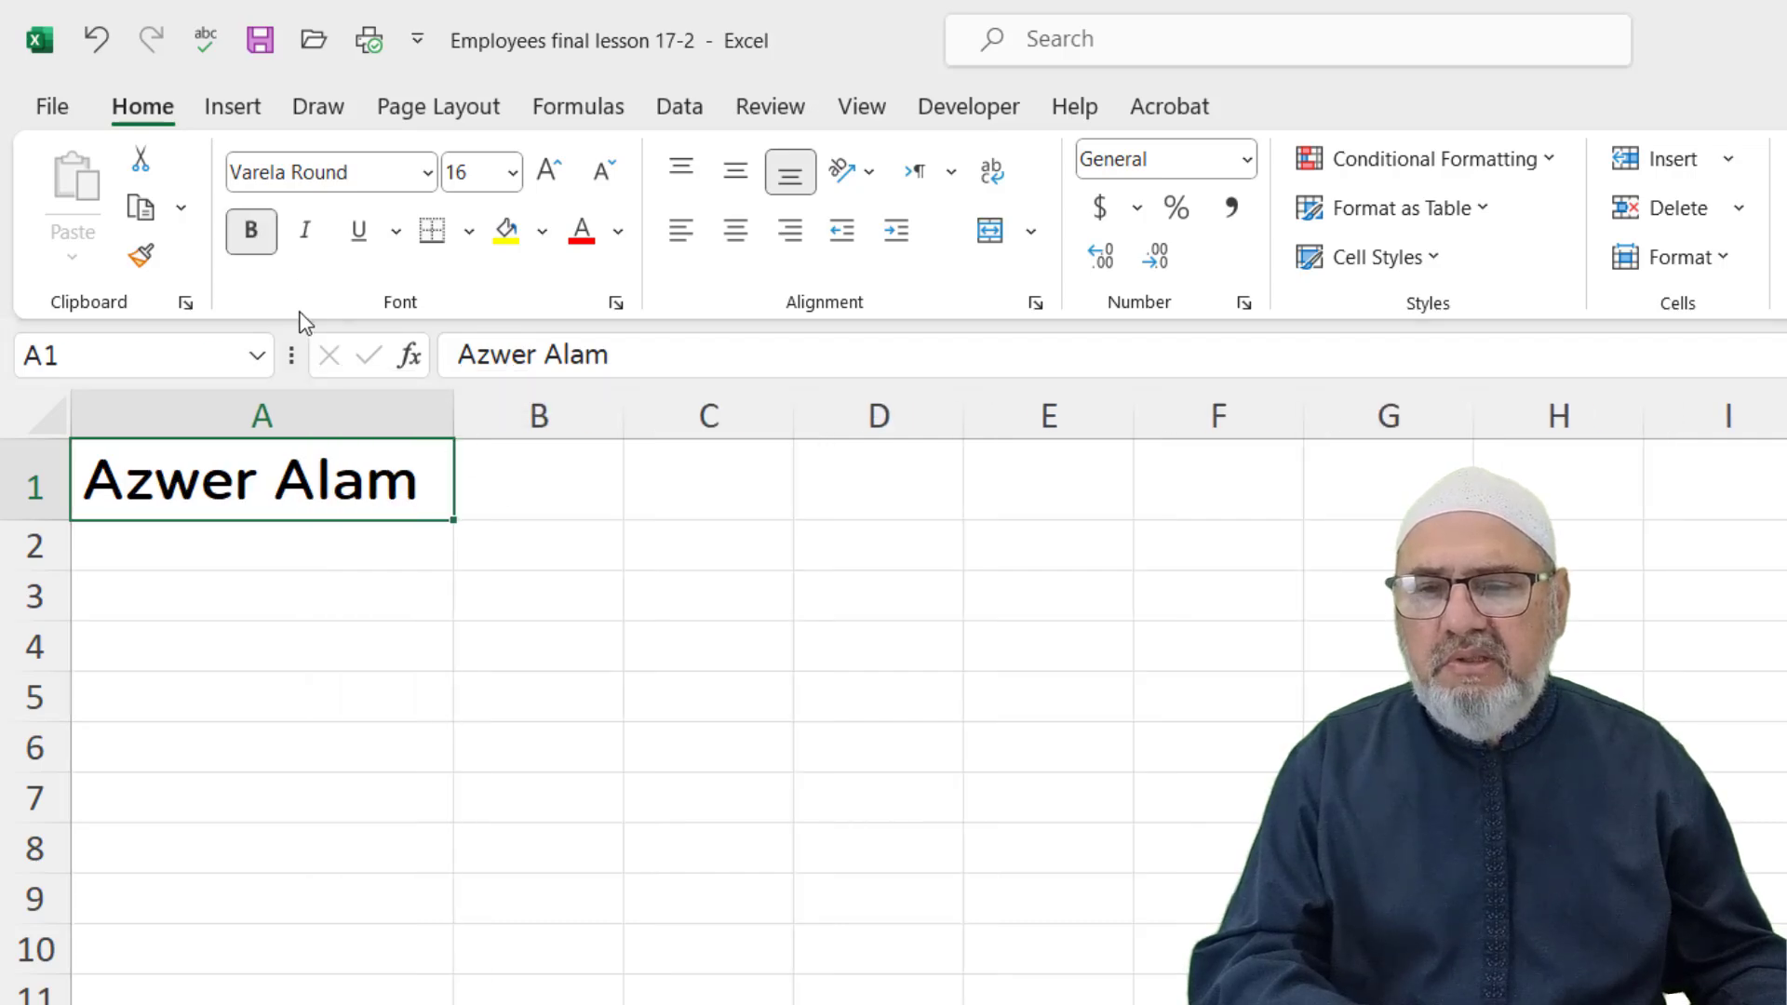
pyautogui.click(305, 231)
pyautogui.click(359, 231)
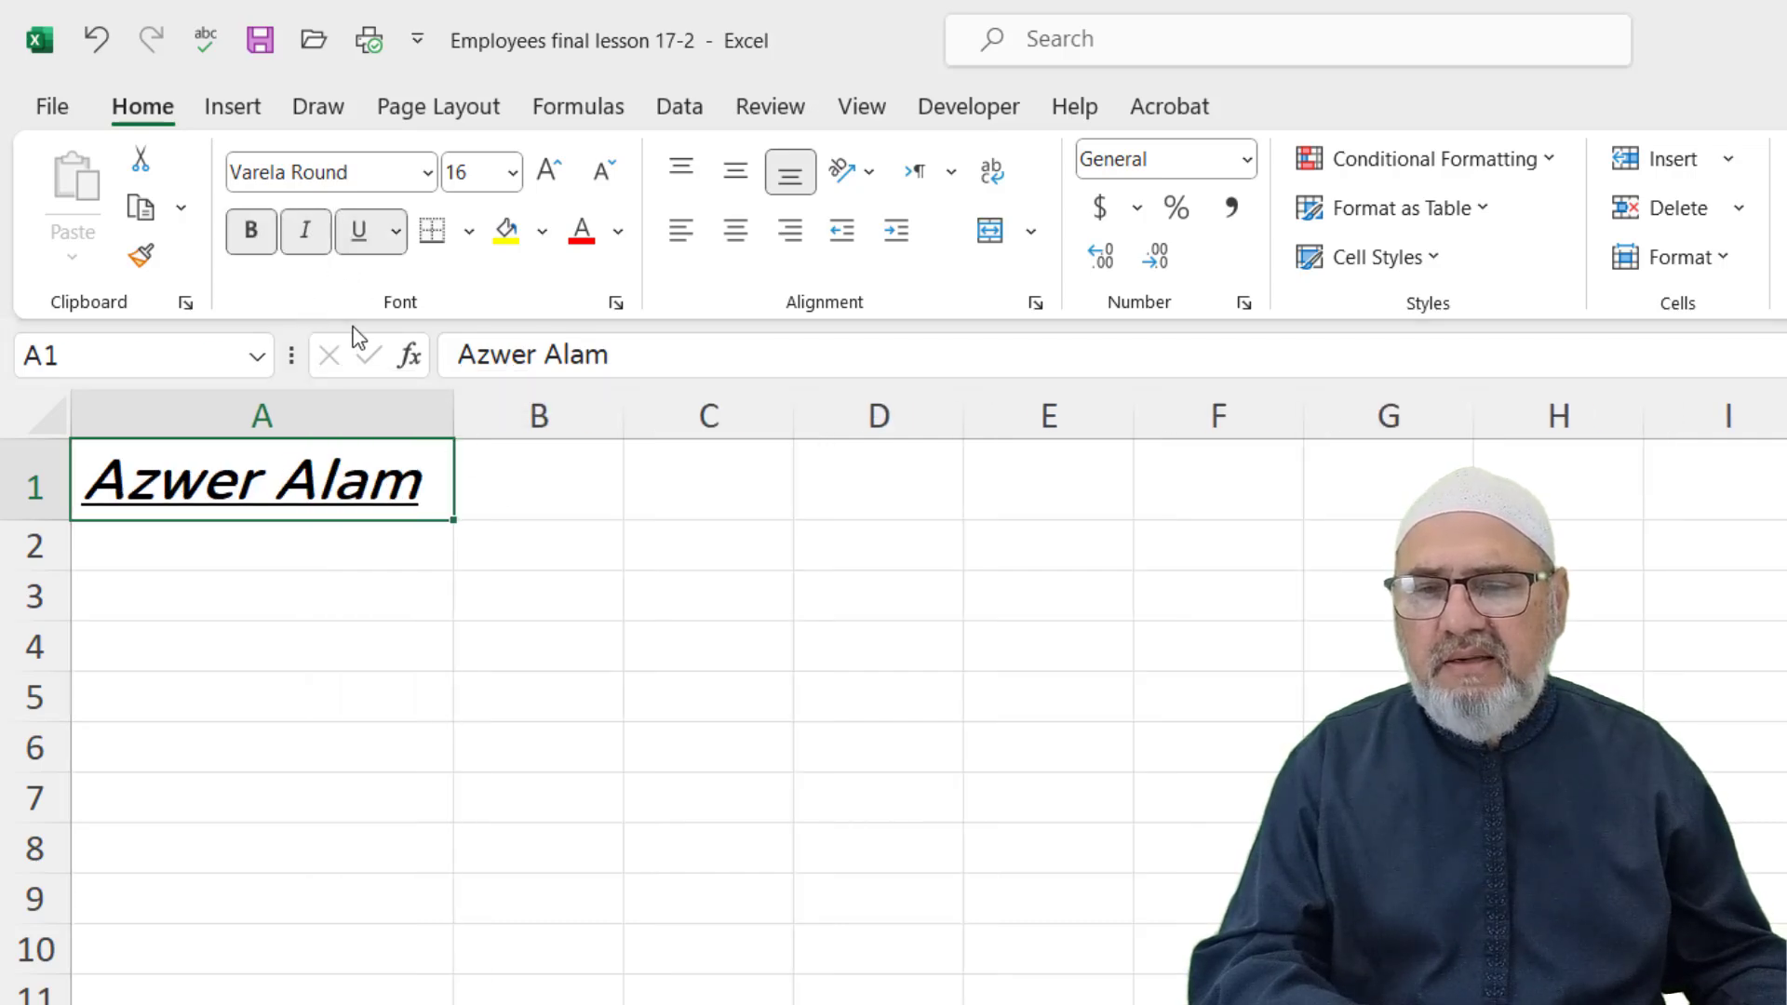
pyautogui.click(398, 240)
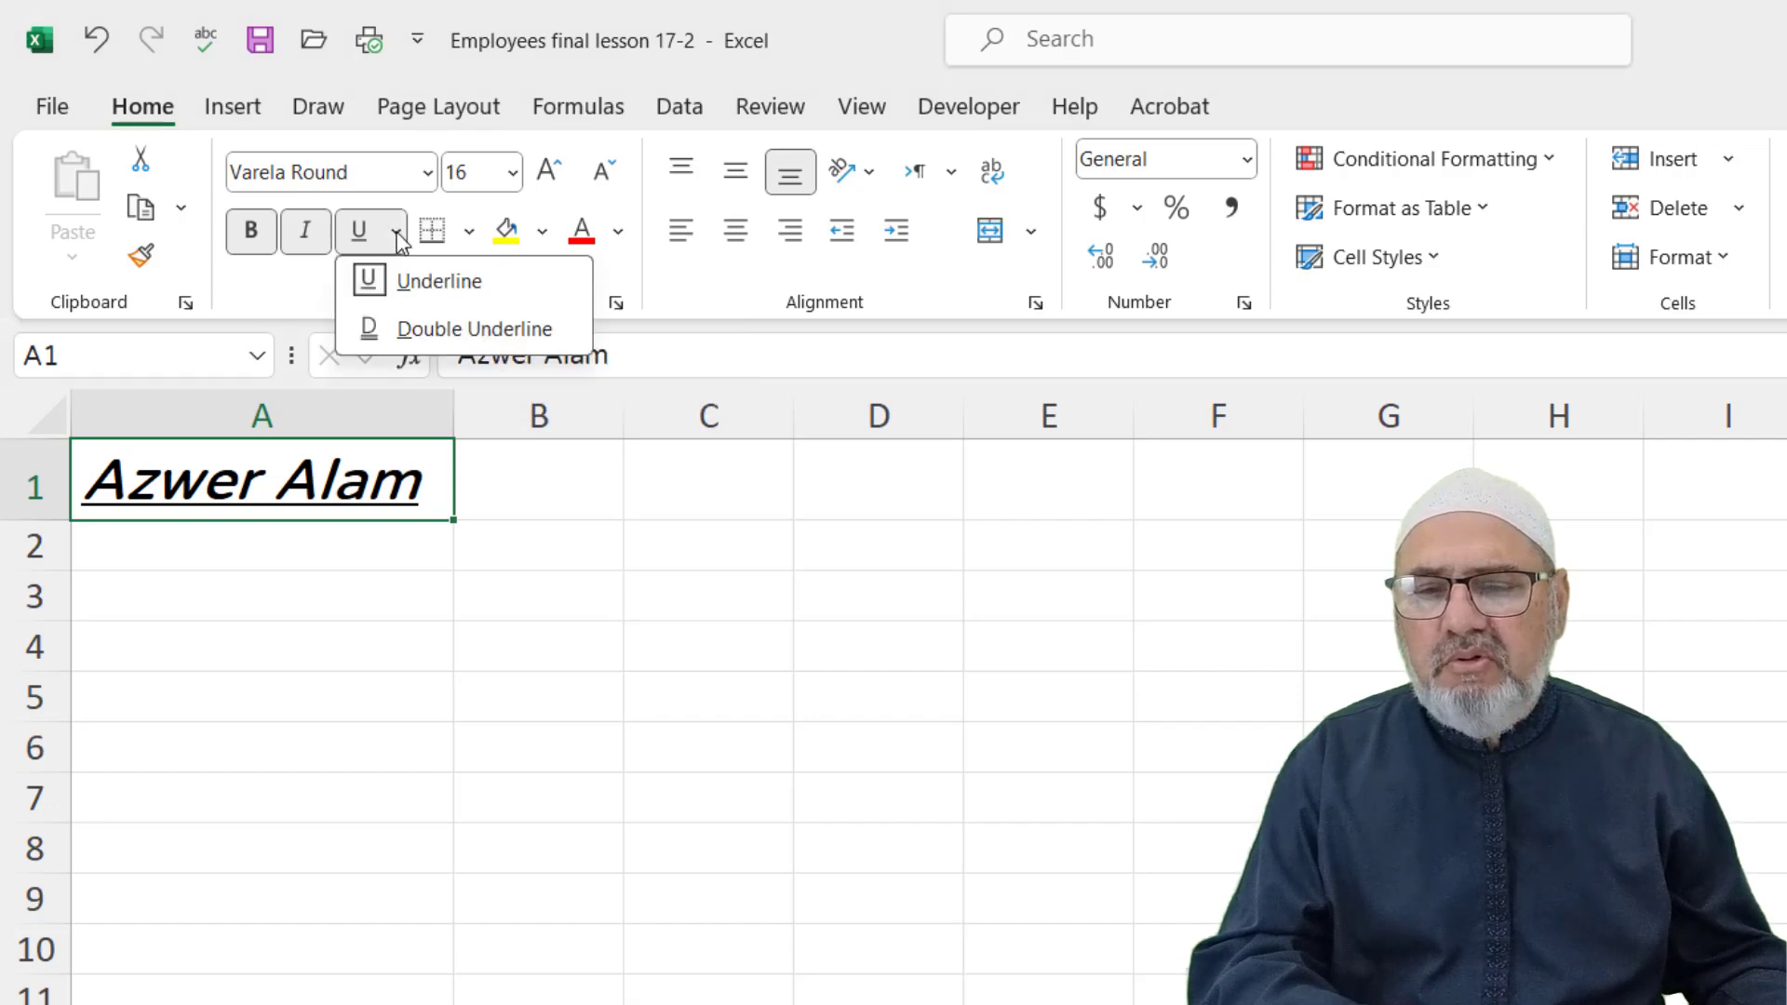
pyautogui.click(407, 330)
# Remove the bold, italic and double underline from the name in A1
pyautogui.click(391, 606)
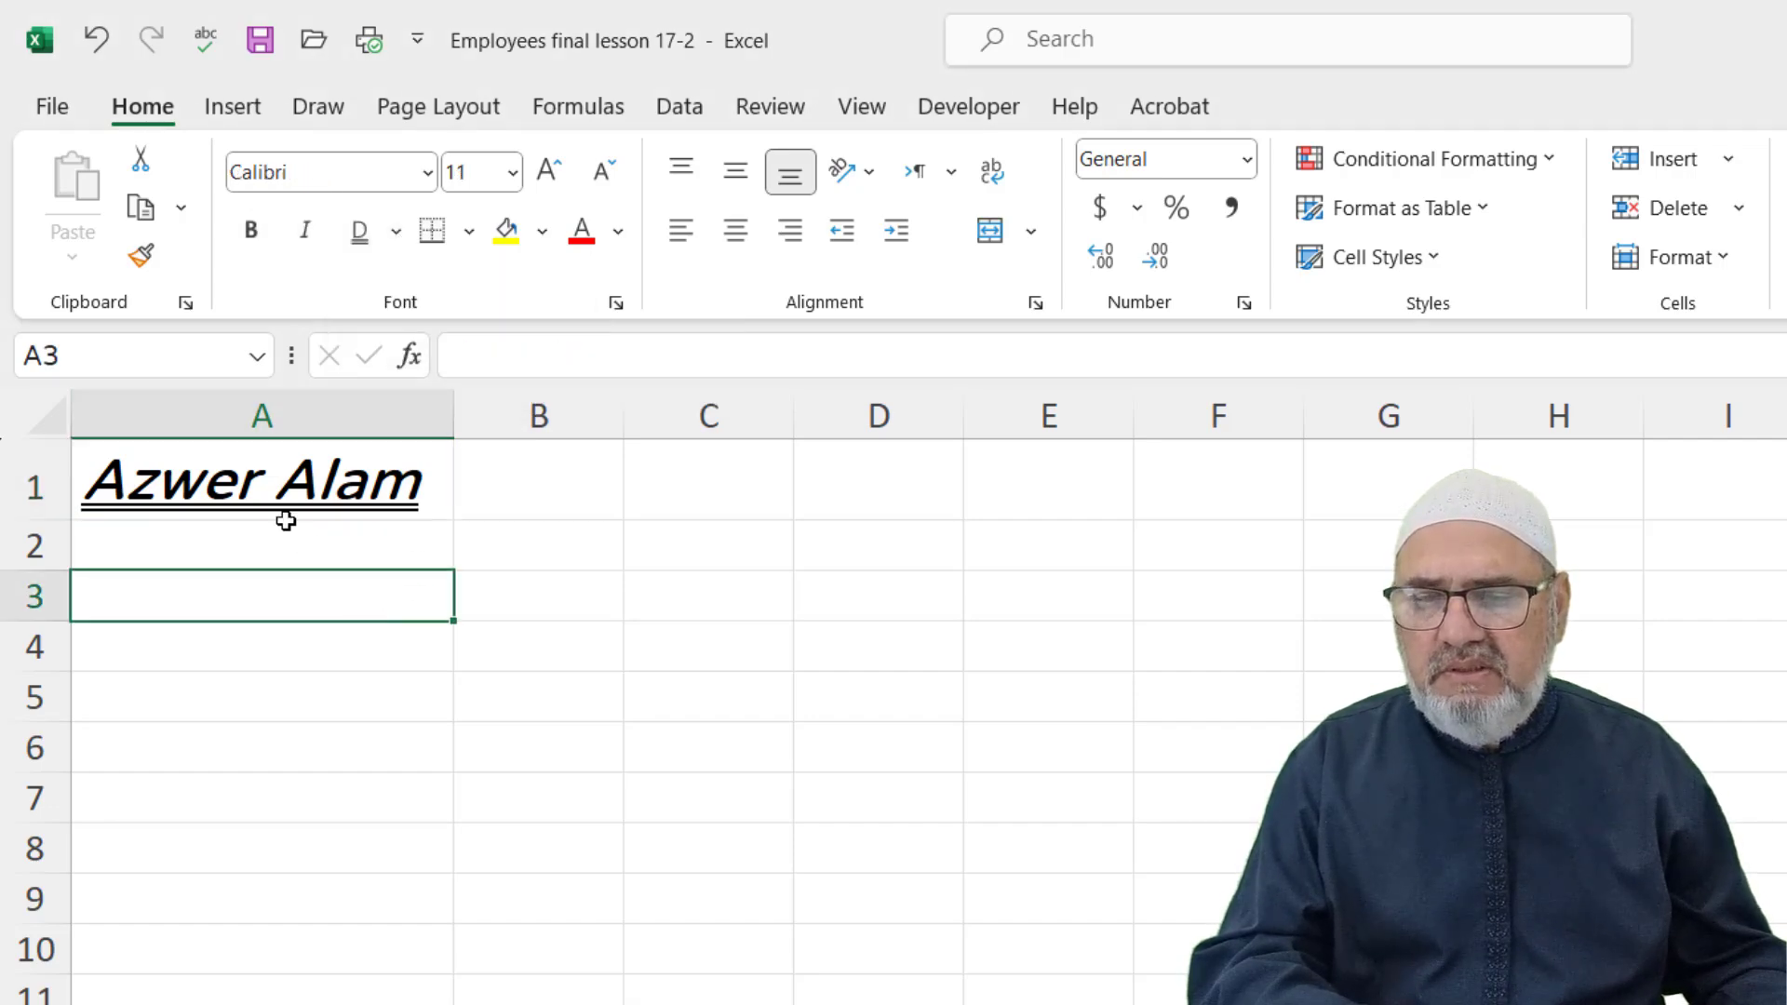
pyautogui.click(334, 479)
pyautogui.click(252, 231)
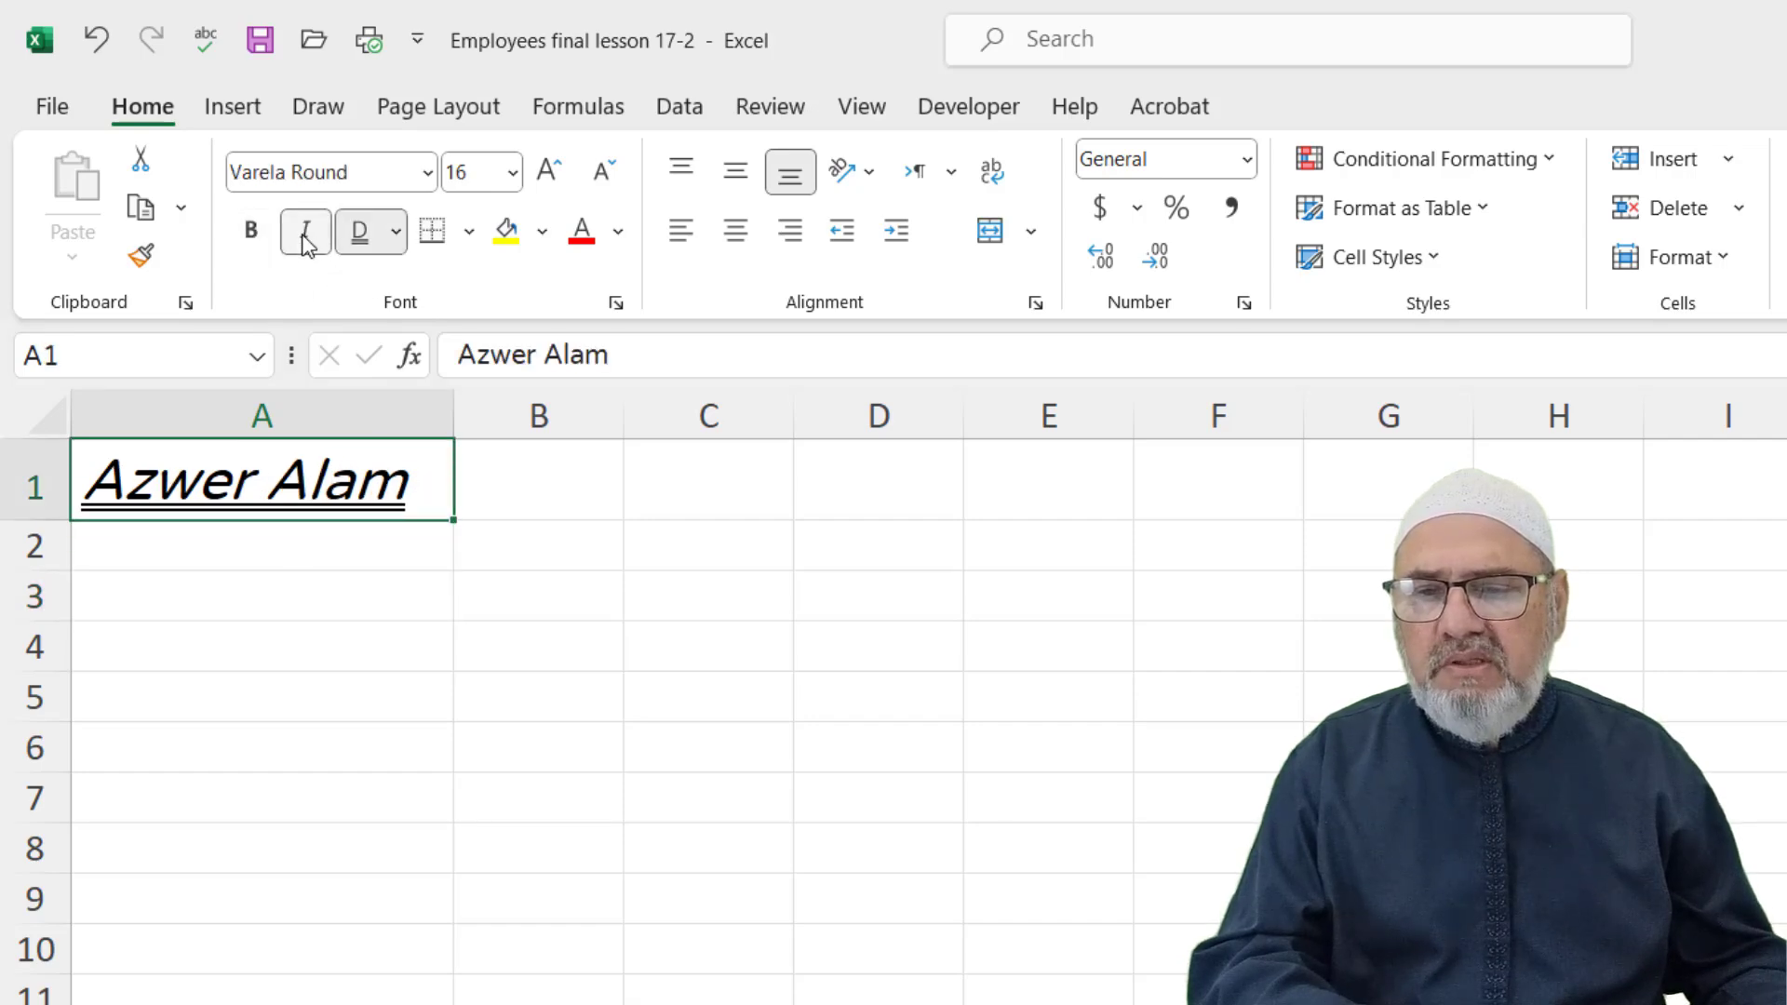
pyautogui.click(306, 238)
pyautogui.click(358, 231)
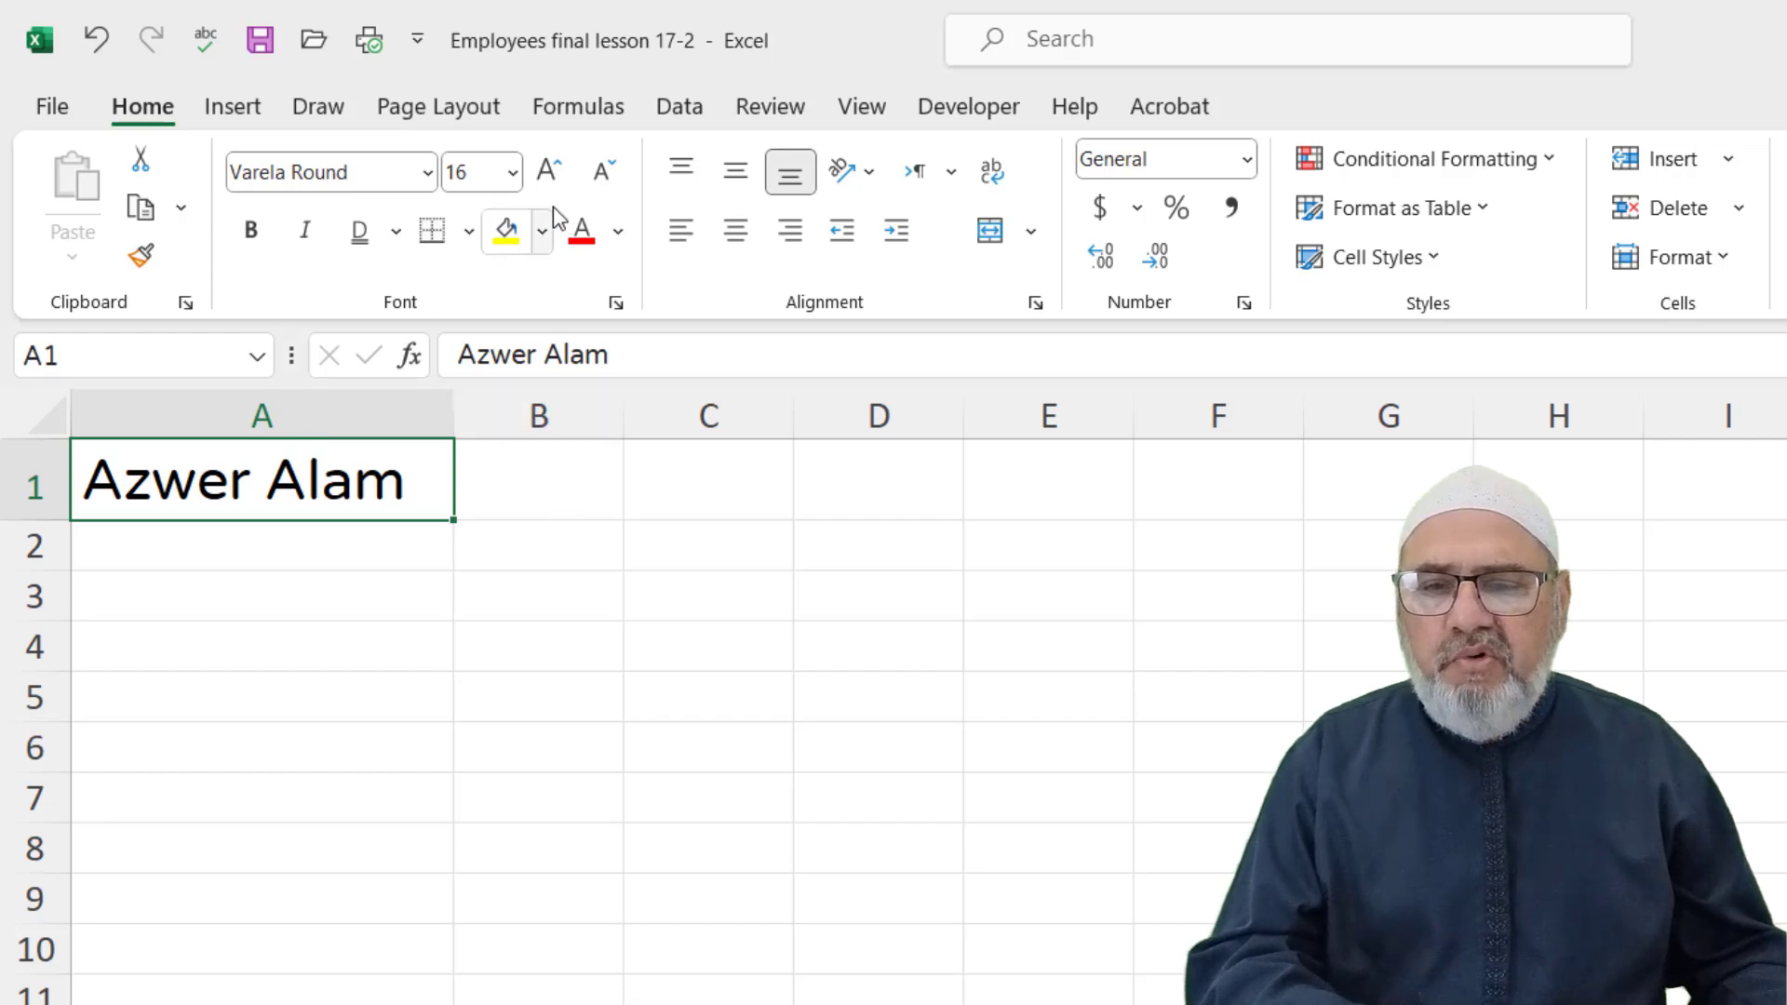
# Step A1's font size up to 20, then back down to 14
pyautogui.click(551, 177)
pyautogui.click(551, 177)
pyautogui.click(600, 172)
pyautogui.click(601, 172)
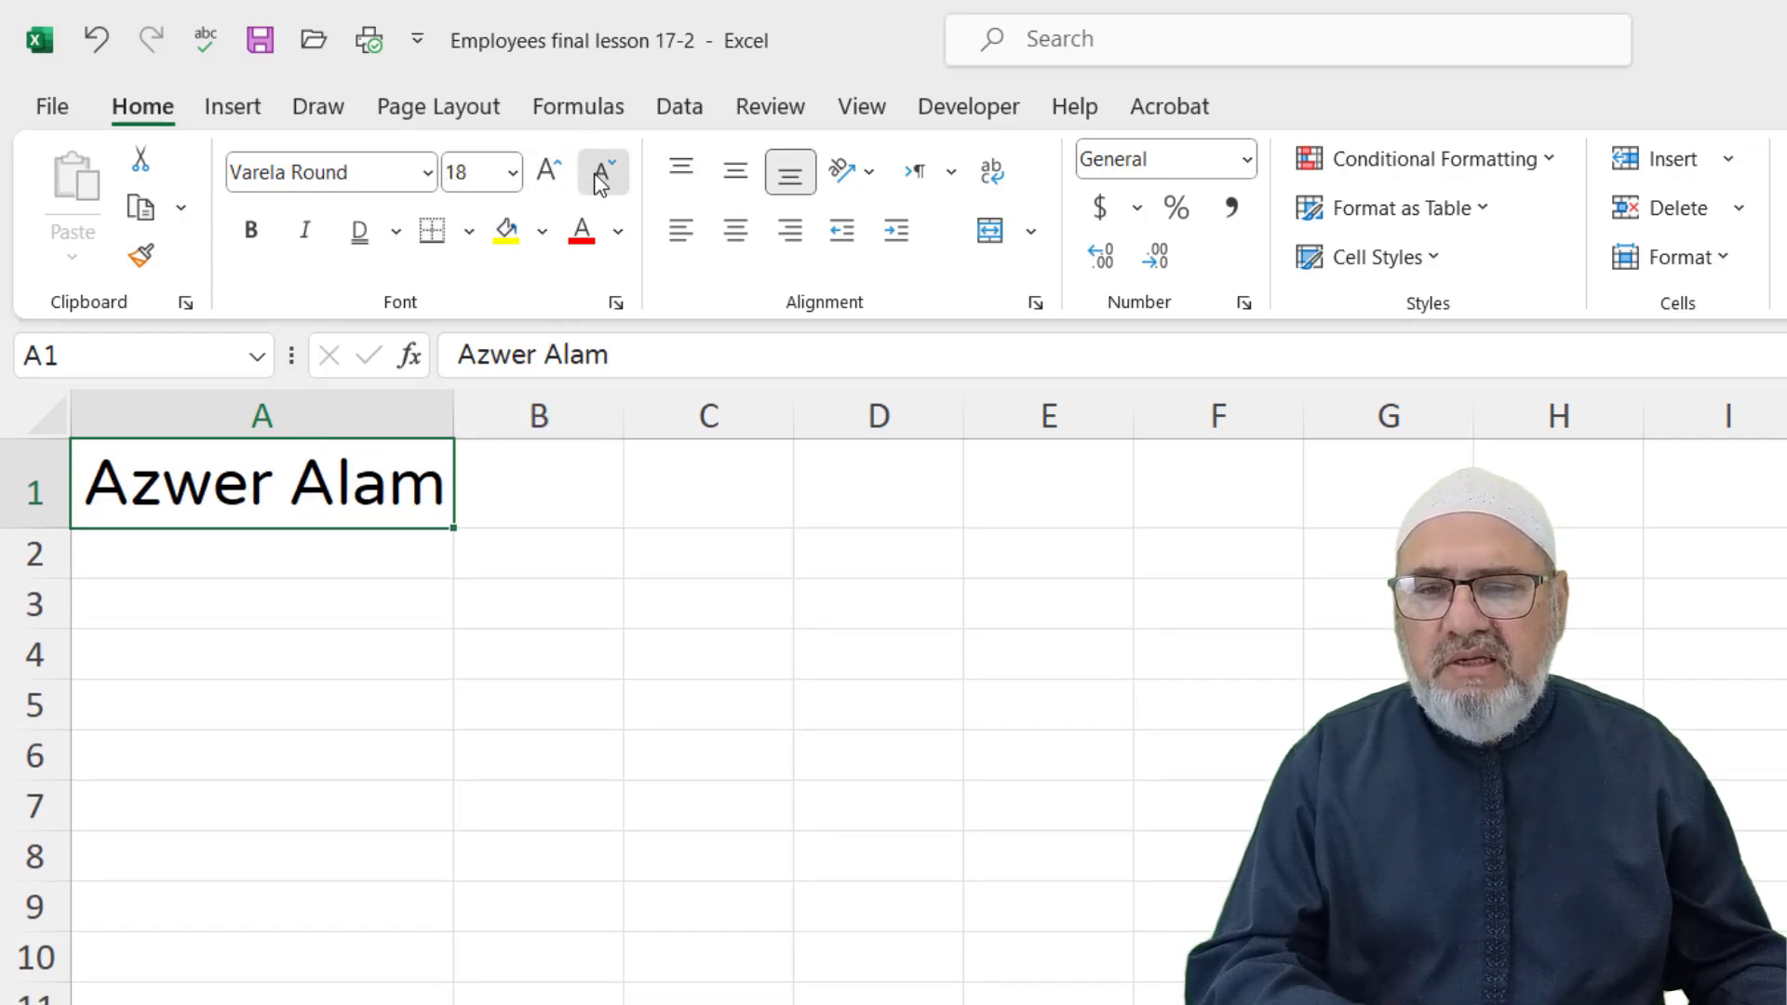
pyautogui.click(600, 172)
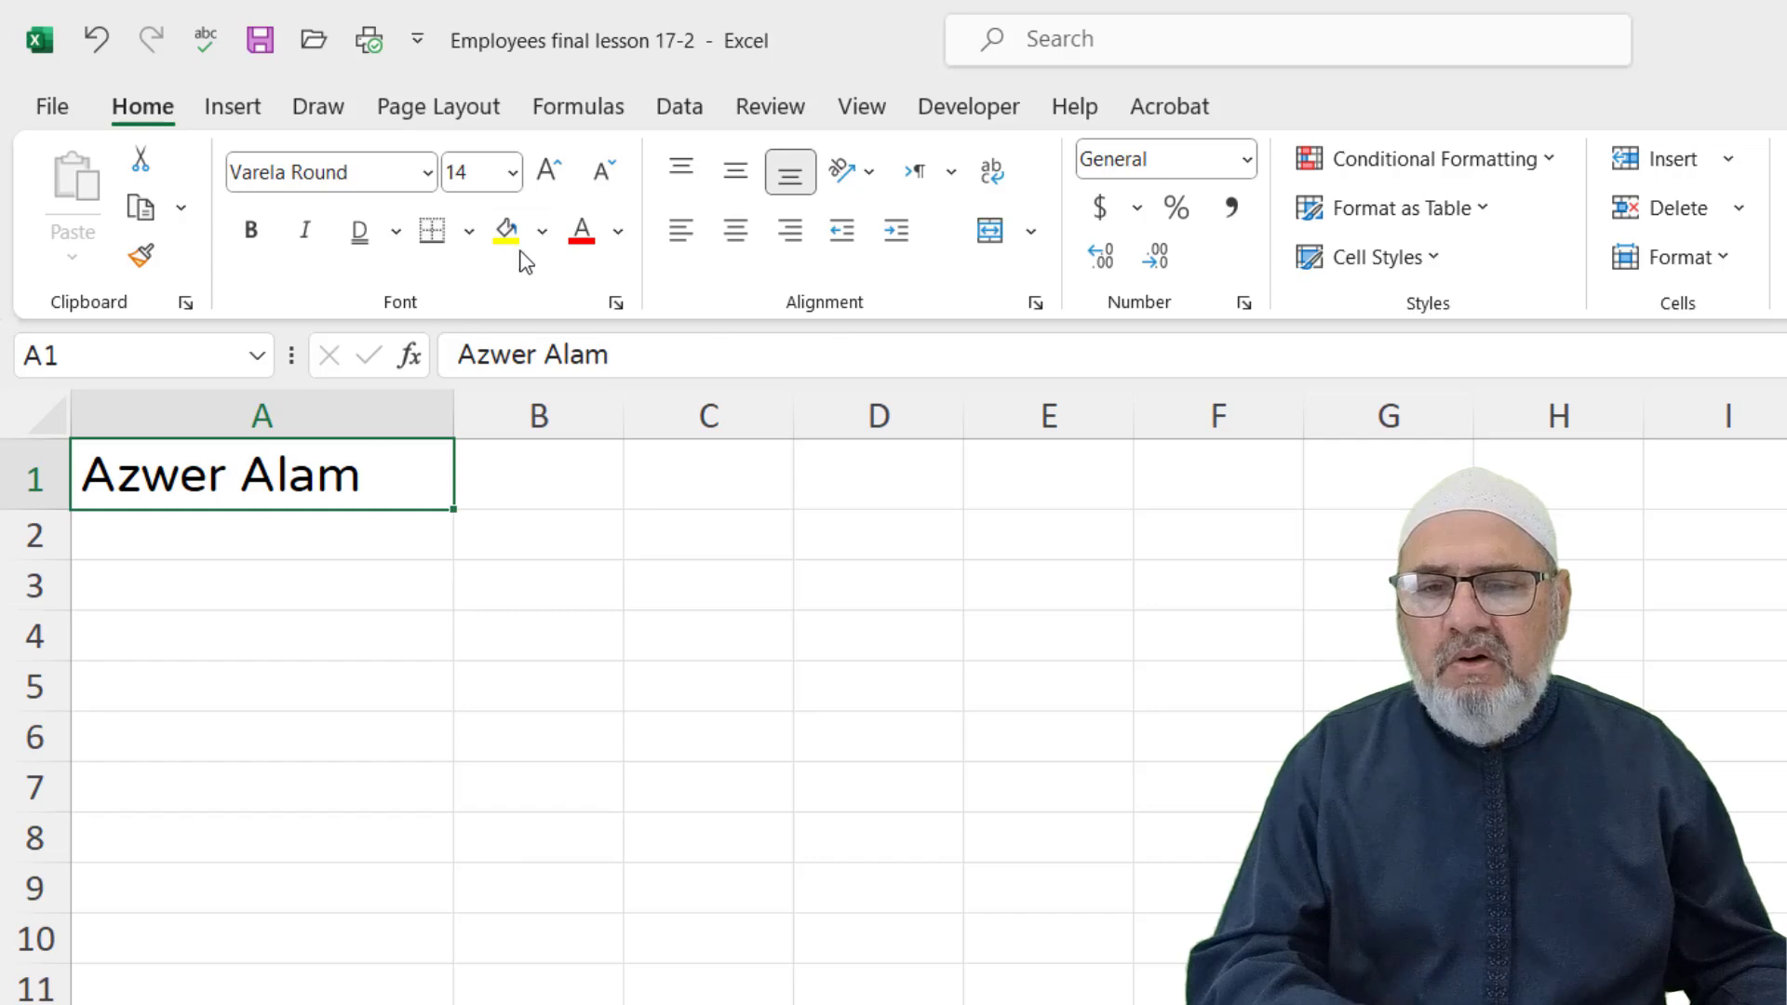
# Fill A1 with dark blue and set its text colour to white, then gold
pyautogui.click(543, 240)
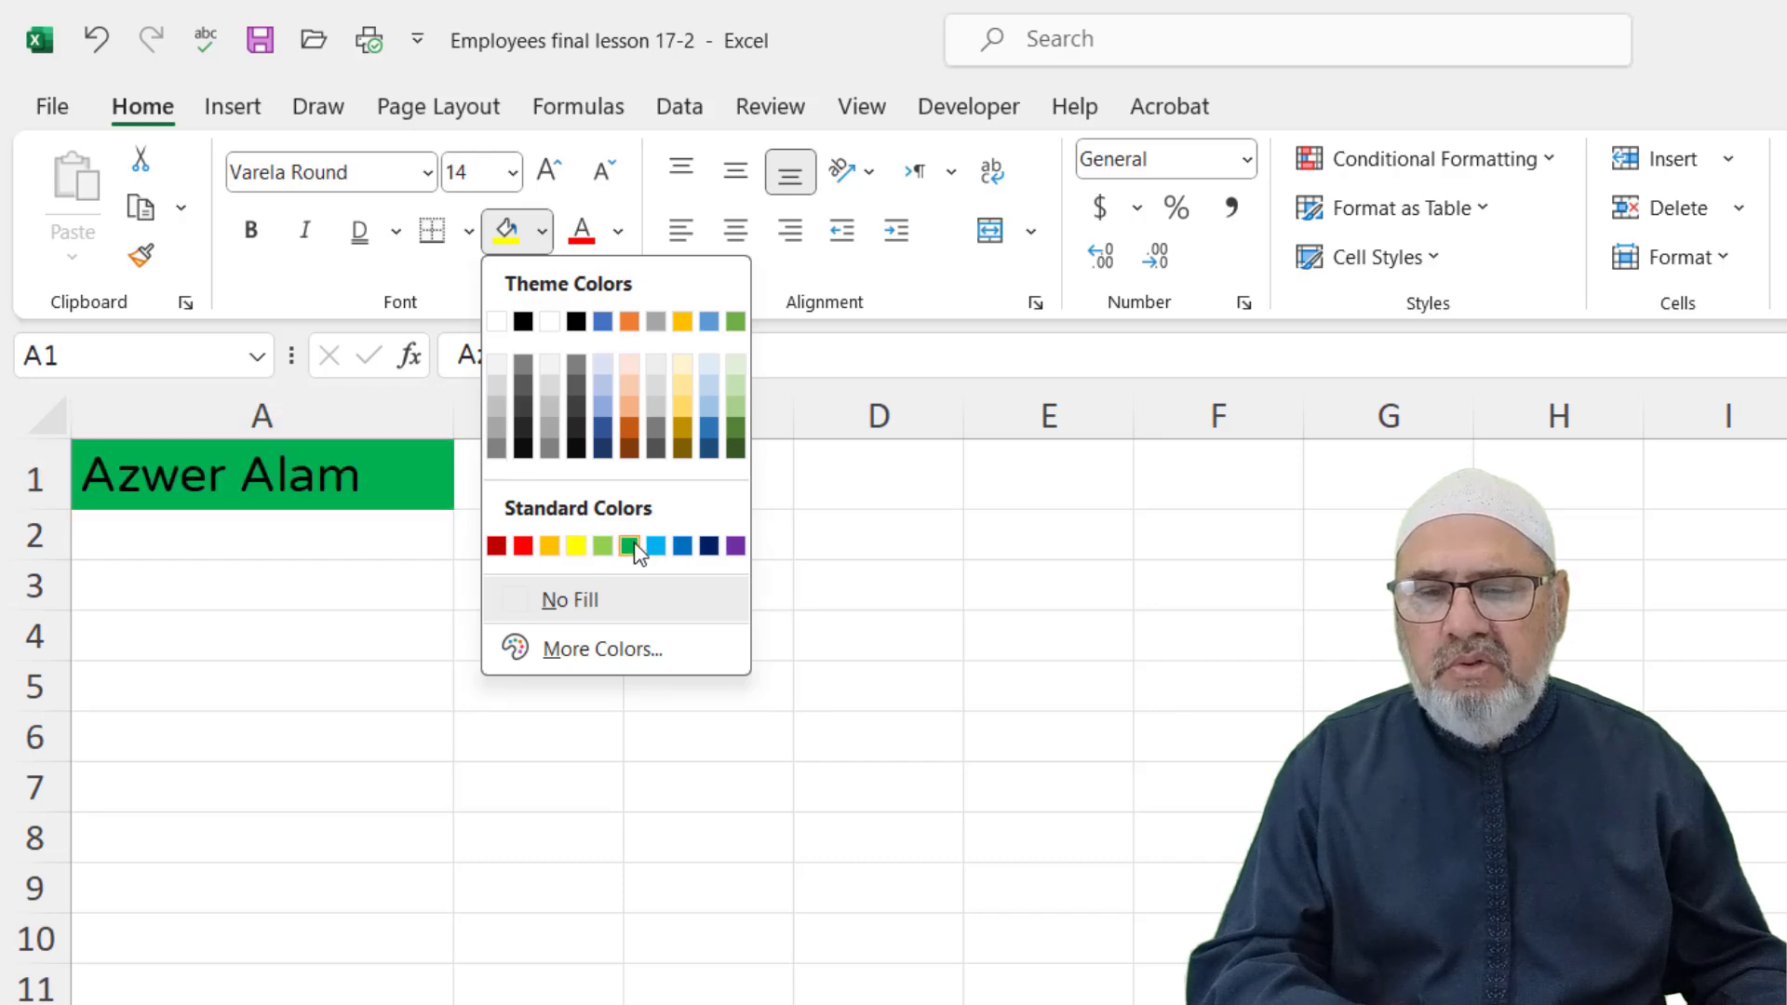
pyautogui.click(710, 547)
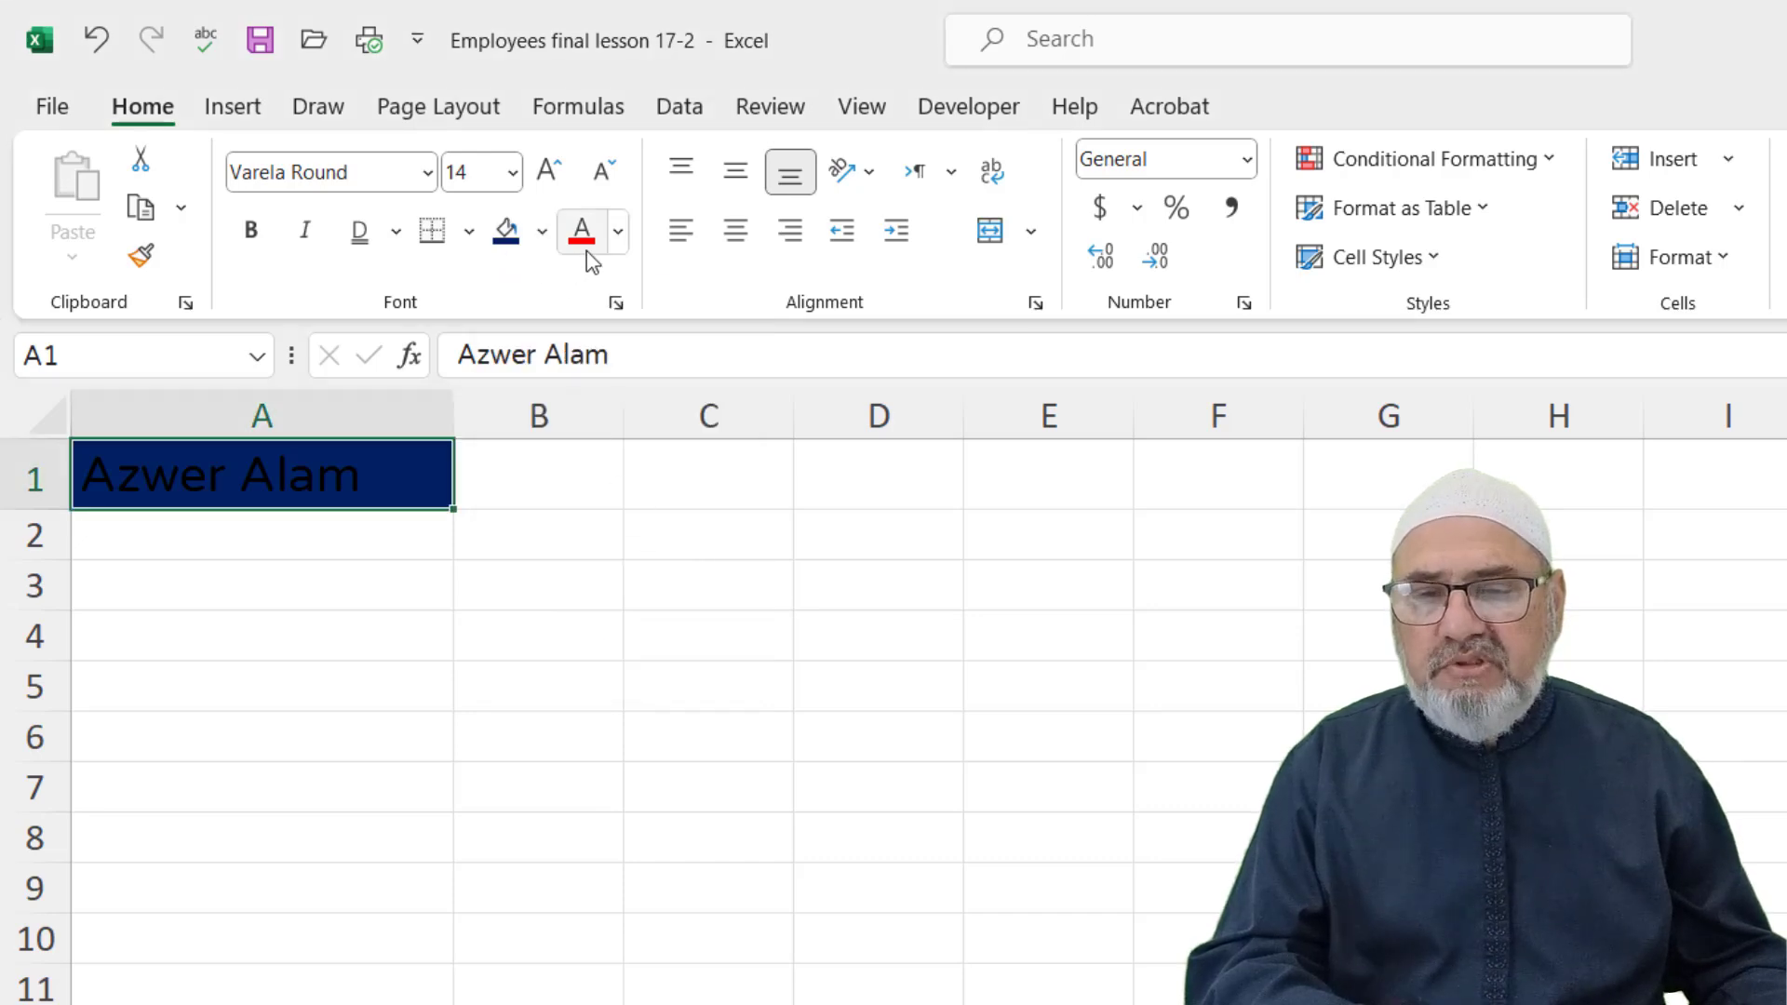
pyautogui.click(619, 231)
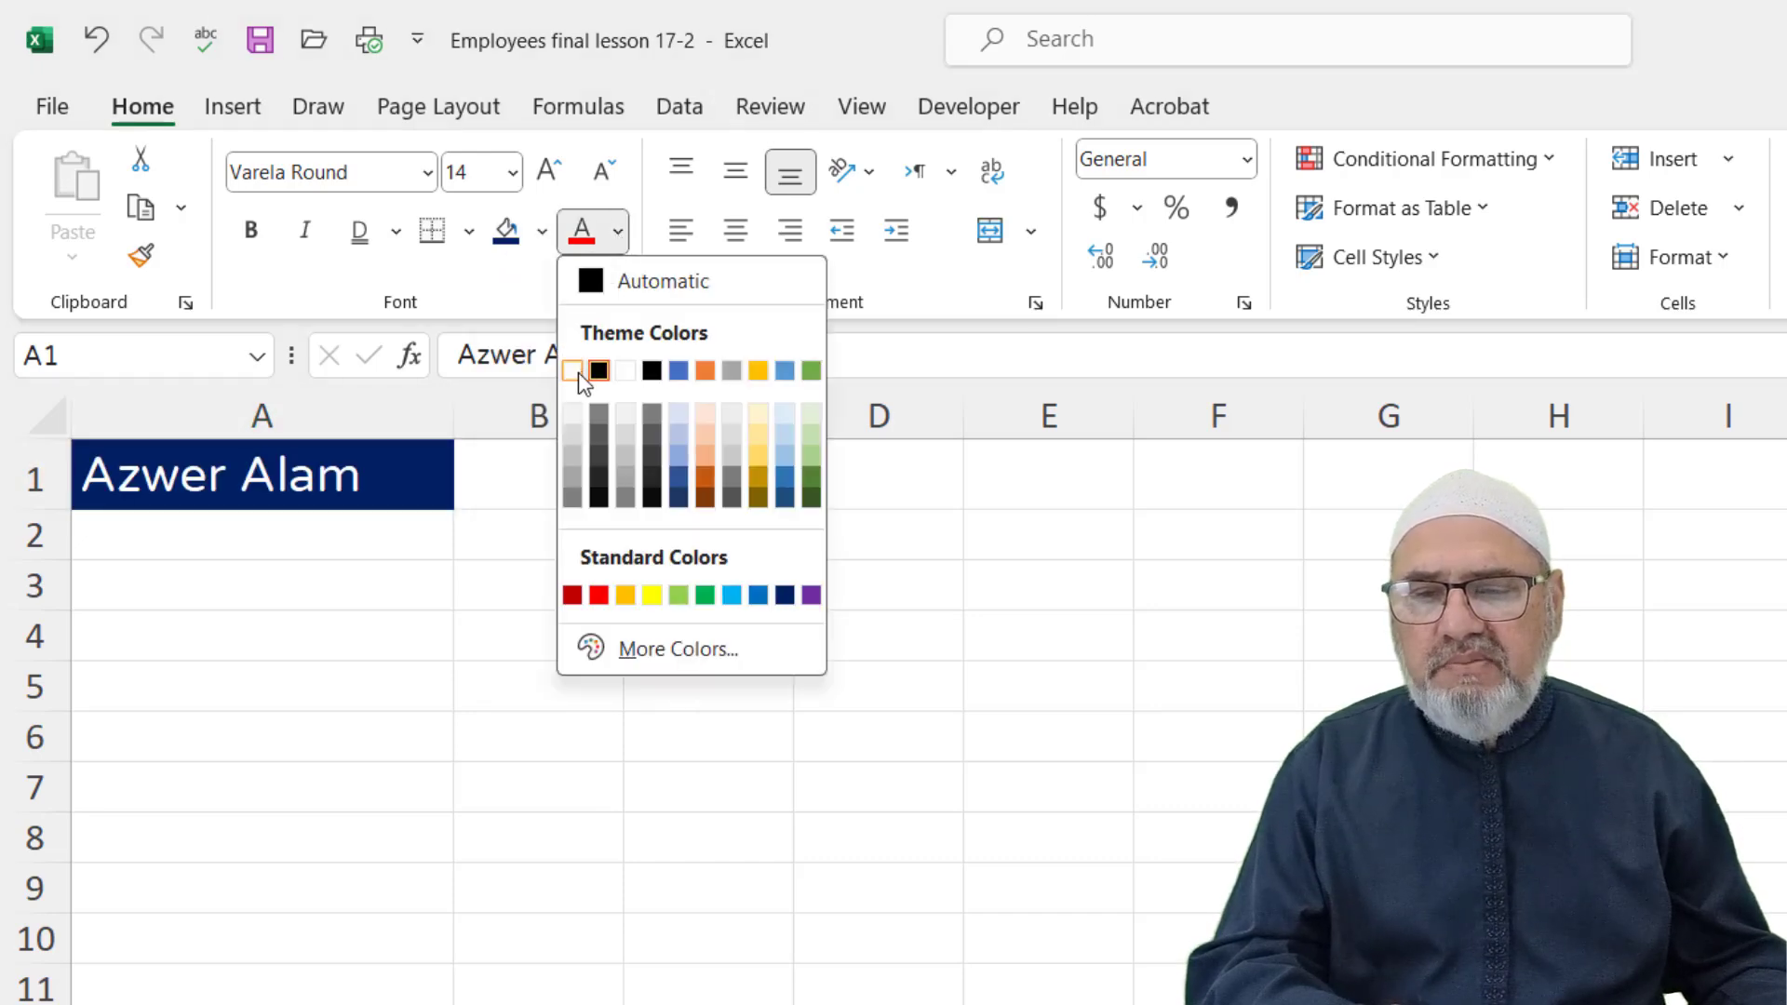
pyautogui.click(573, 371)
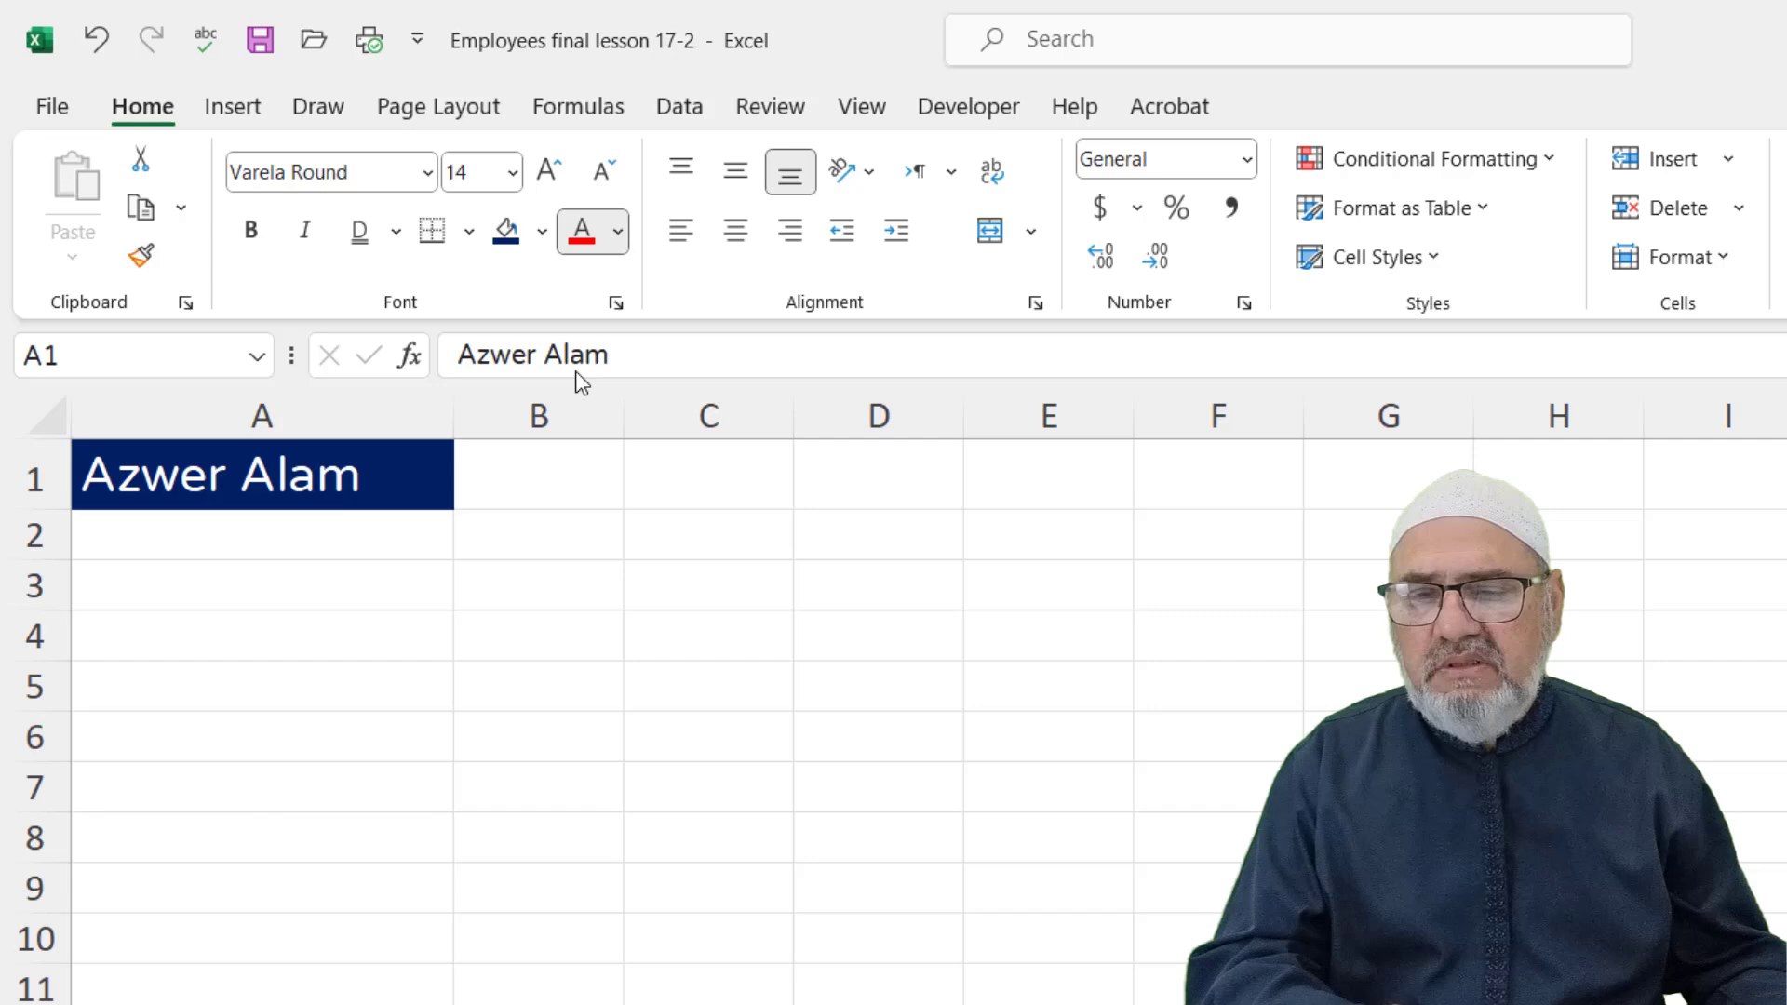
pyautogui.click(622, 235)
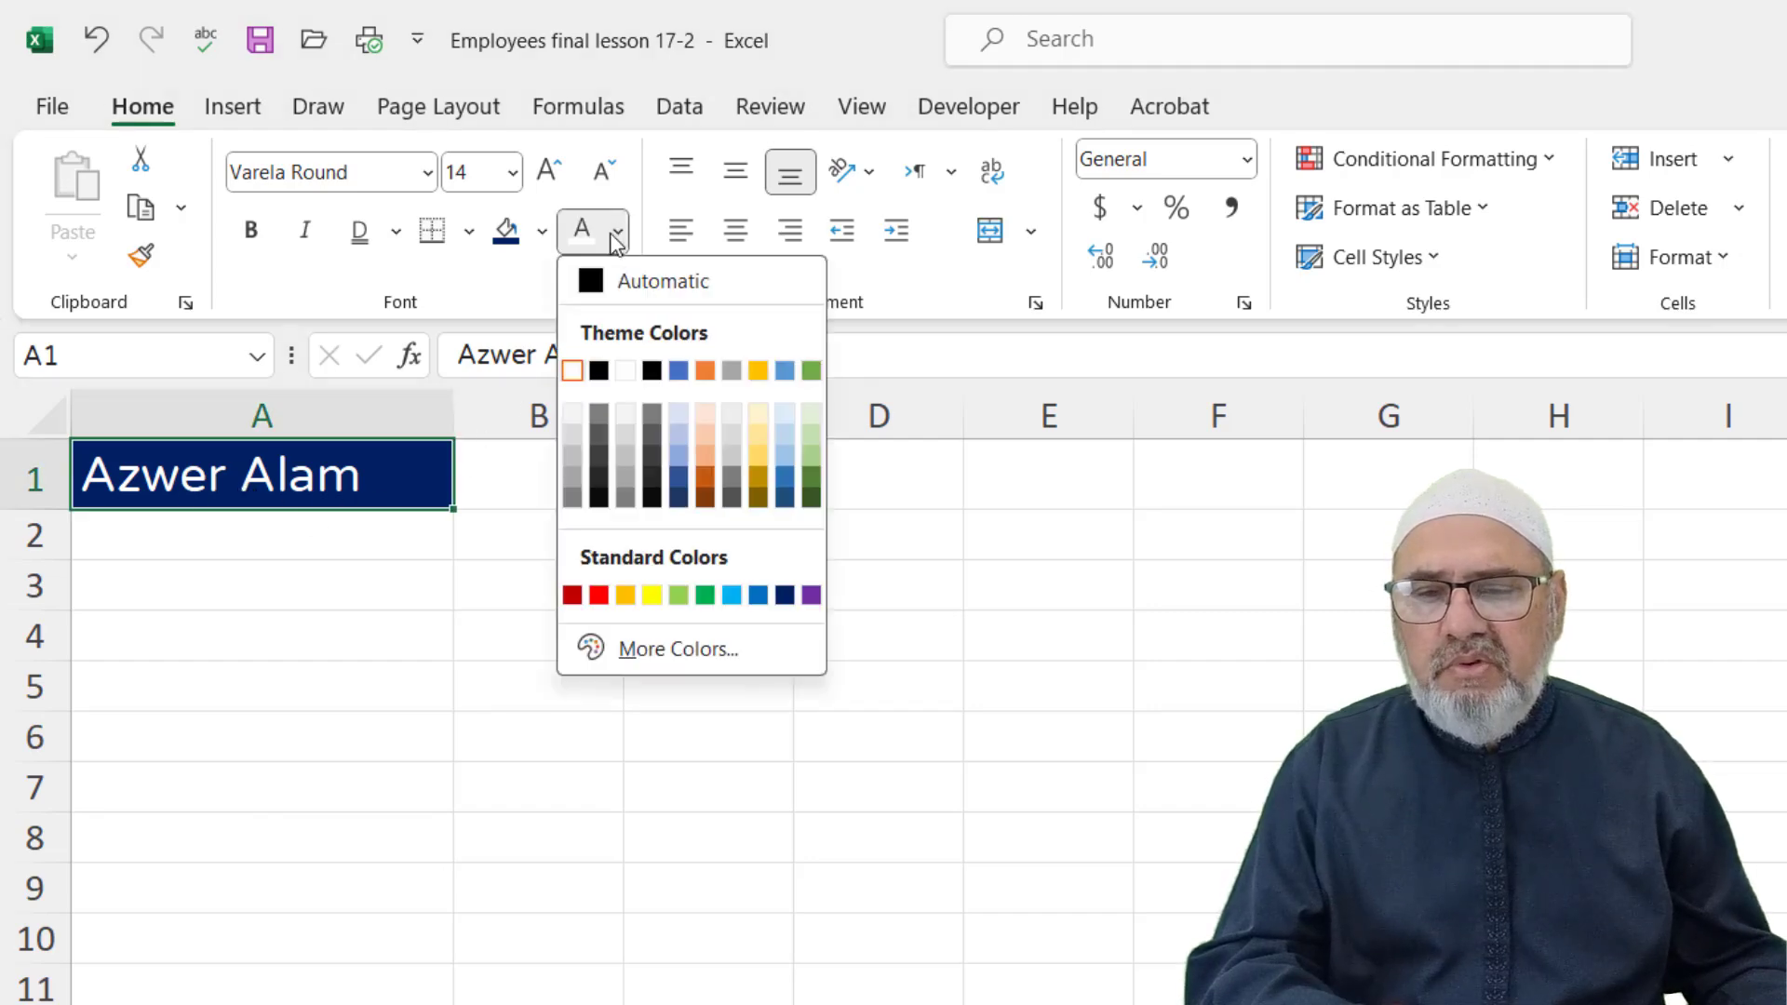
pyautogui.click(757, 371)
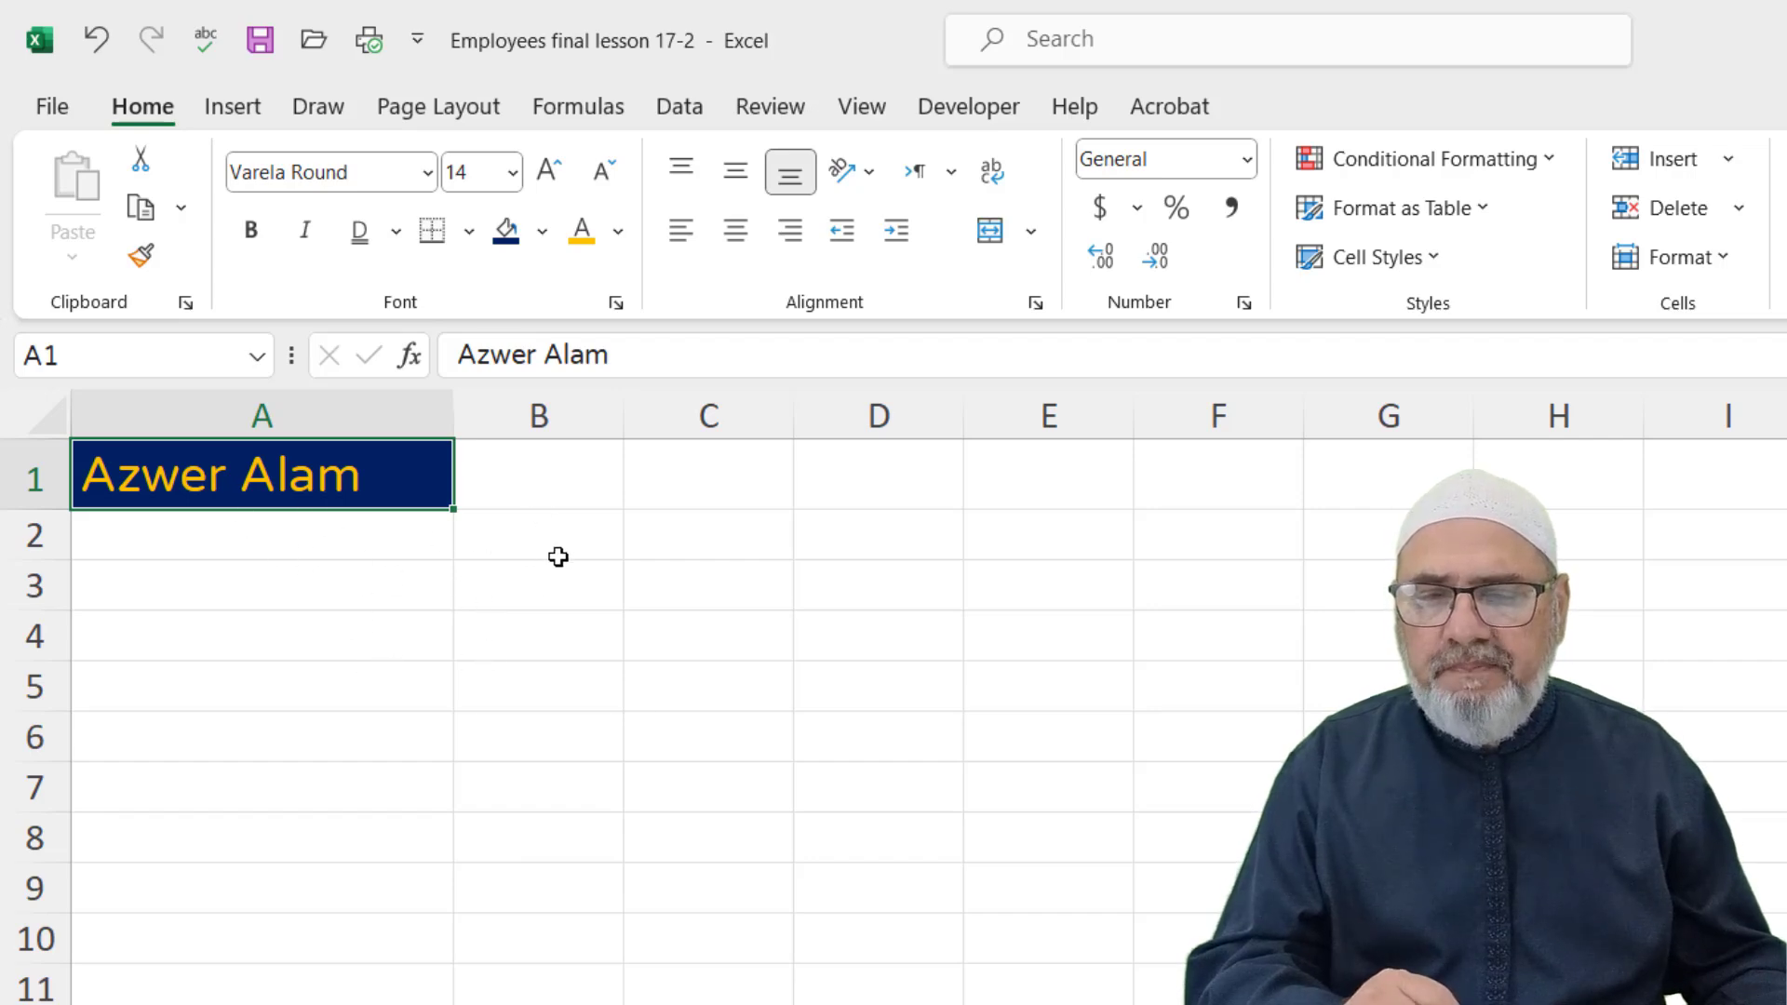
# Paint blank C2's formatting onto A1, then make row 1 taller and column A slightly wider
pyautogui.click(705, 534)
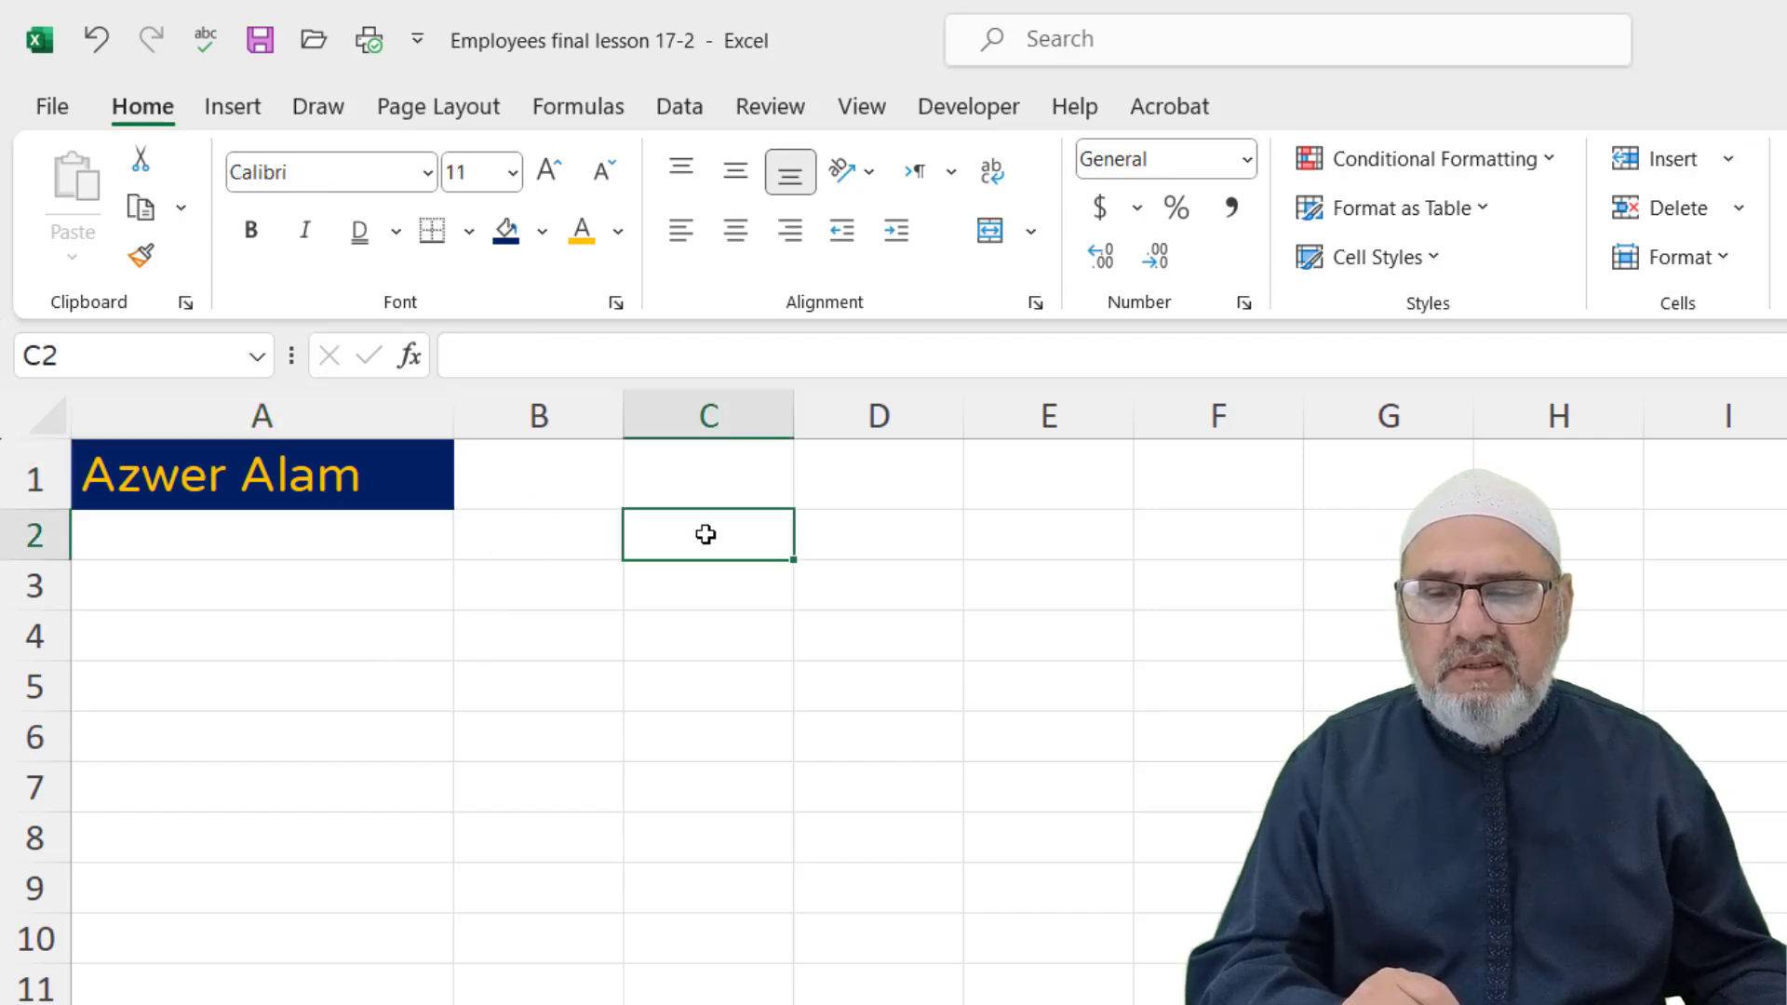
pyautogui.click(140, 256)
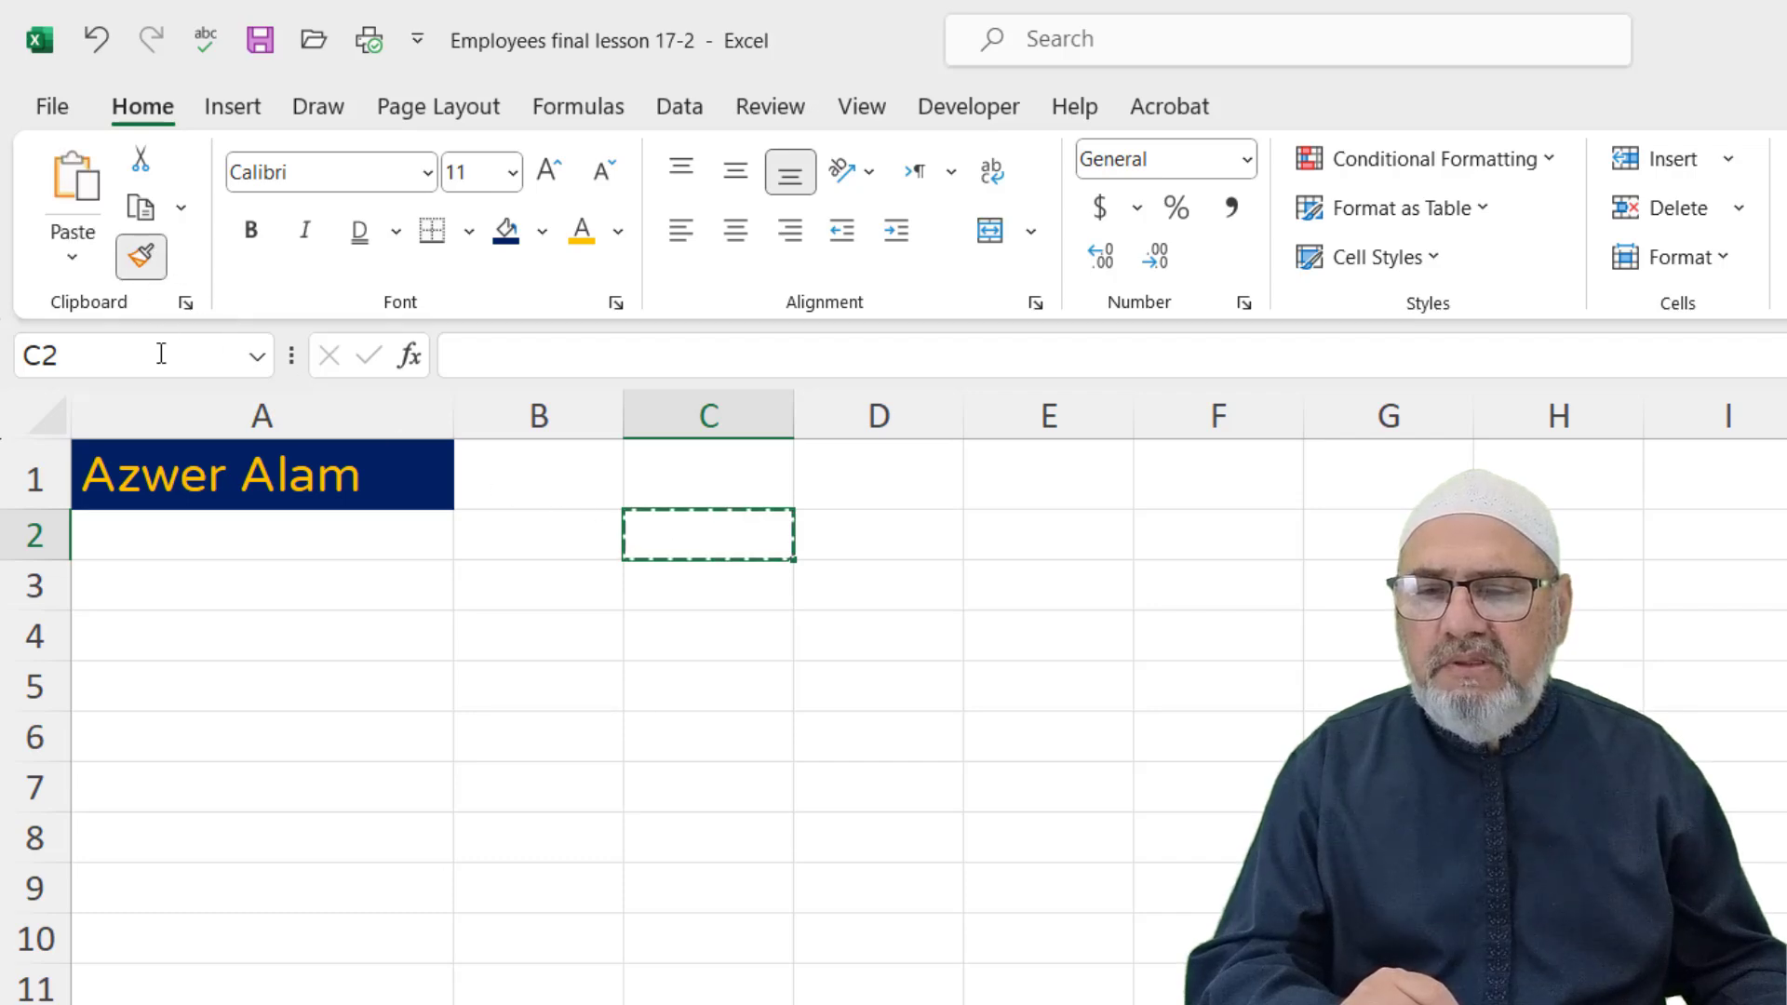
pyautogui.click(217, 486)
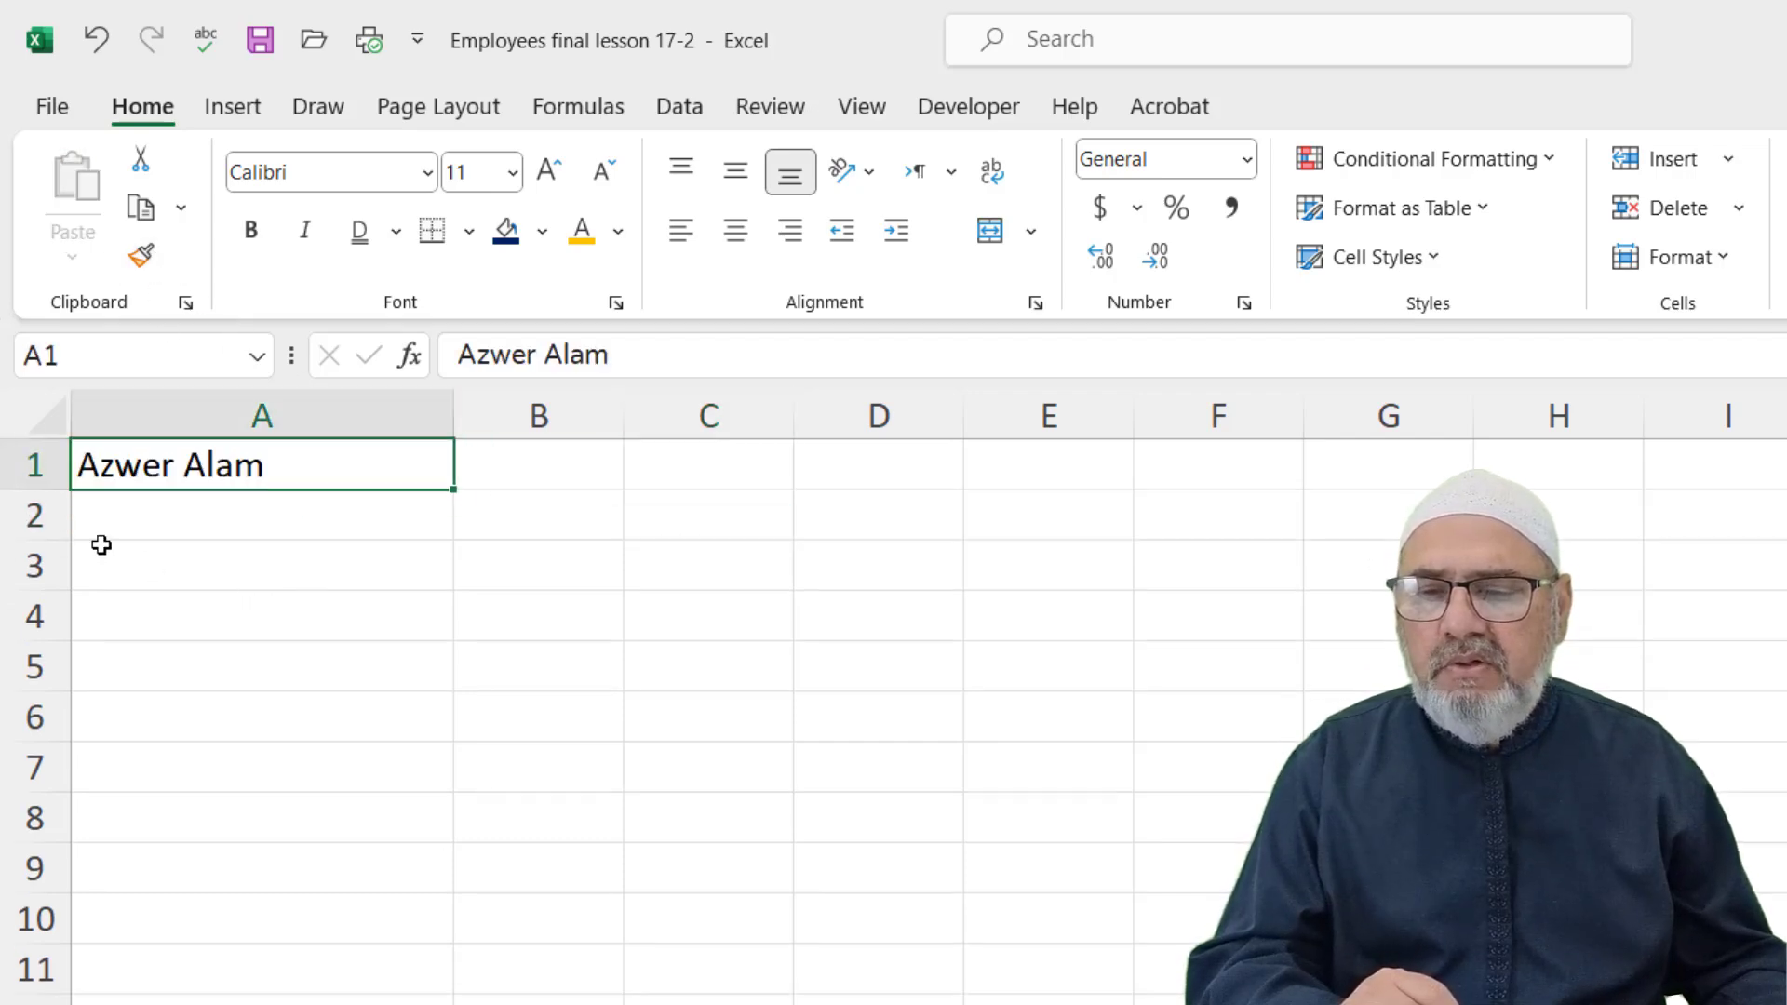
pyautogui.moveTo(43, 493); pyautogui.dragTo(42, 596)
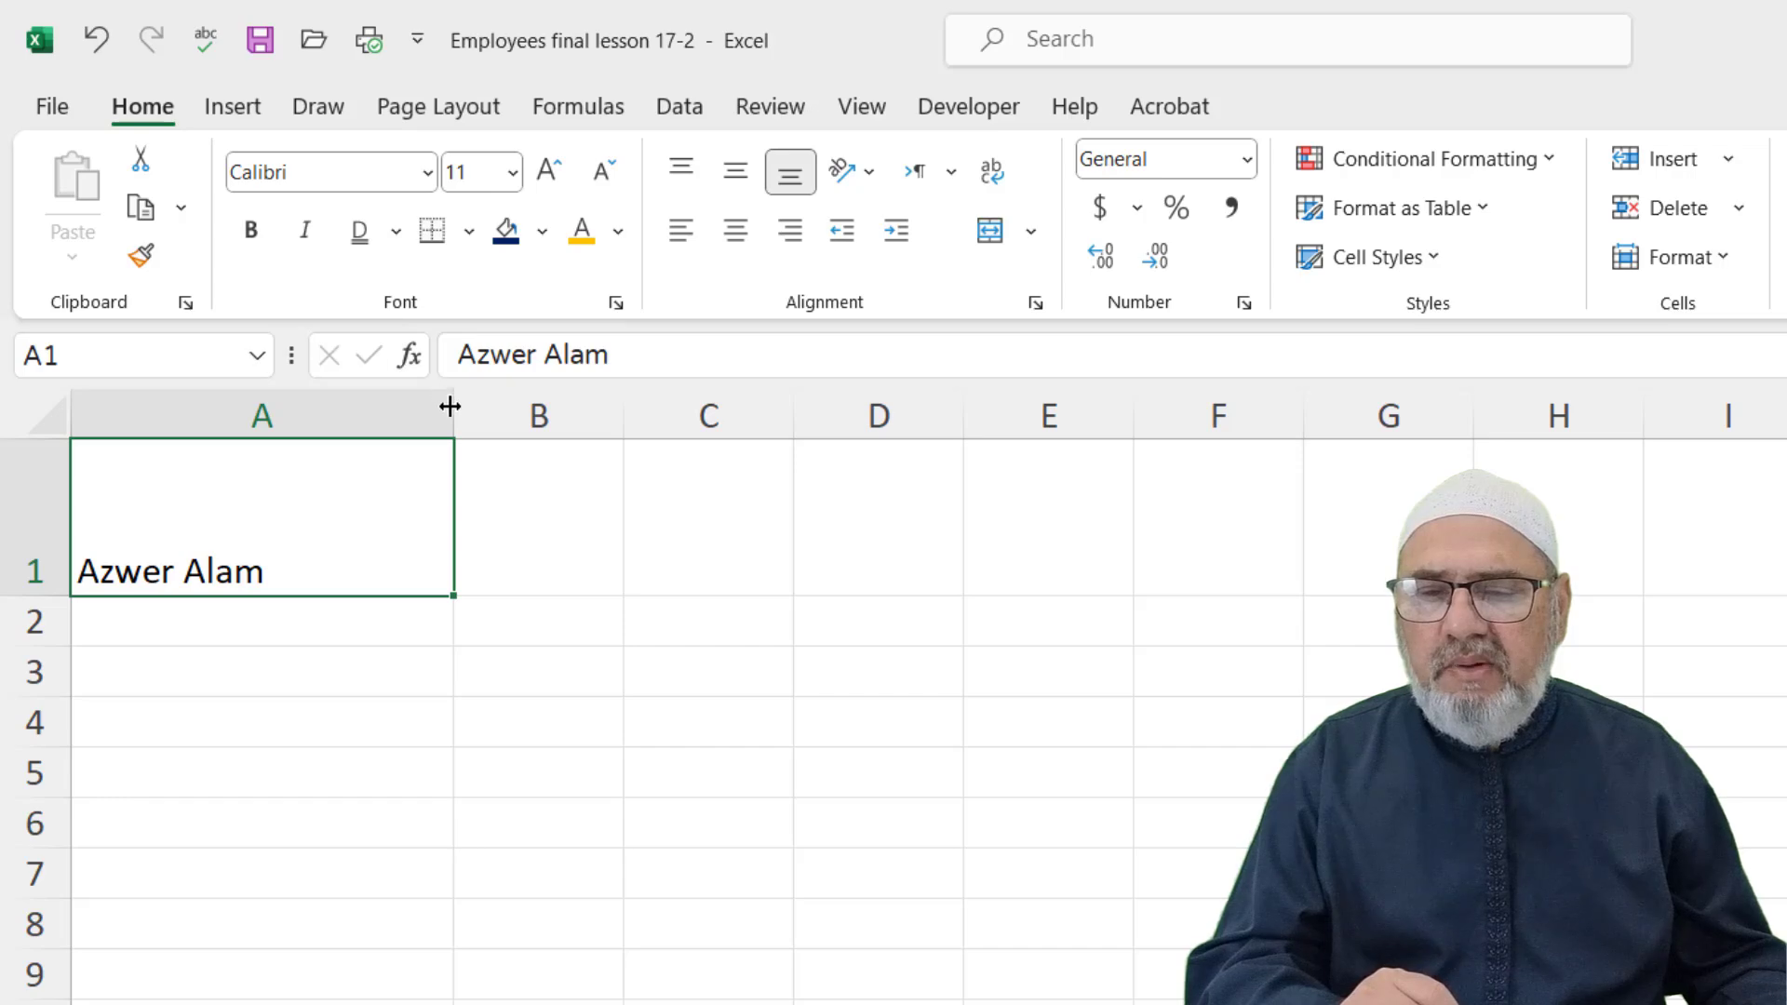
pyautogui.moveTo(454, 409); pyautogui.dragTo(465, 410)
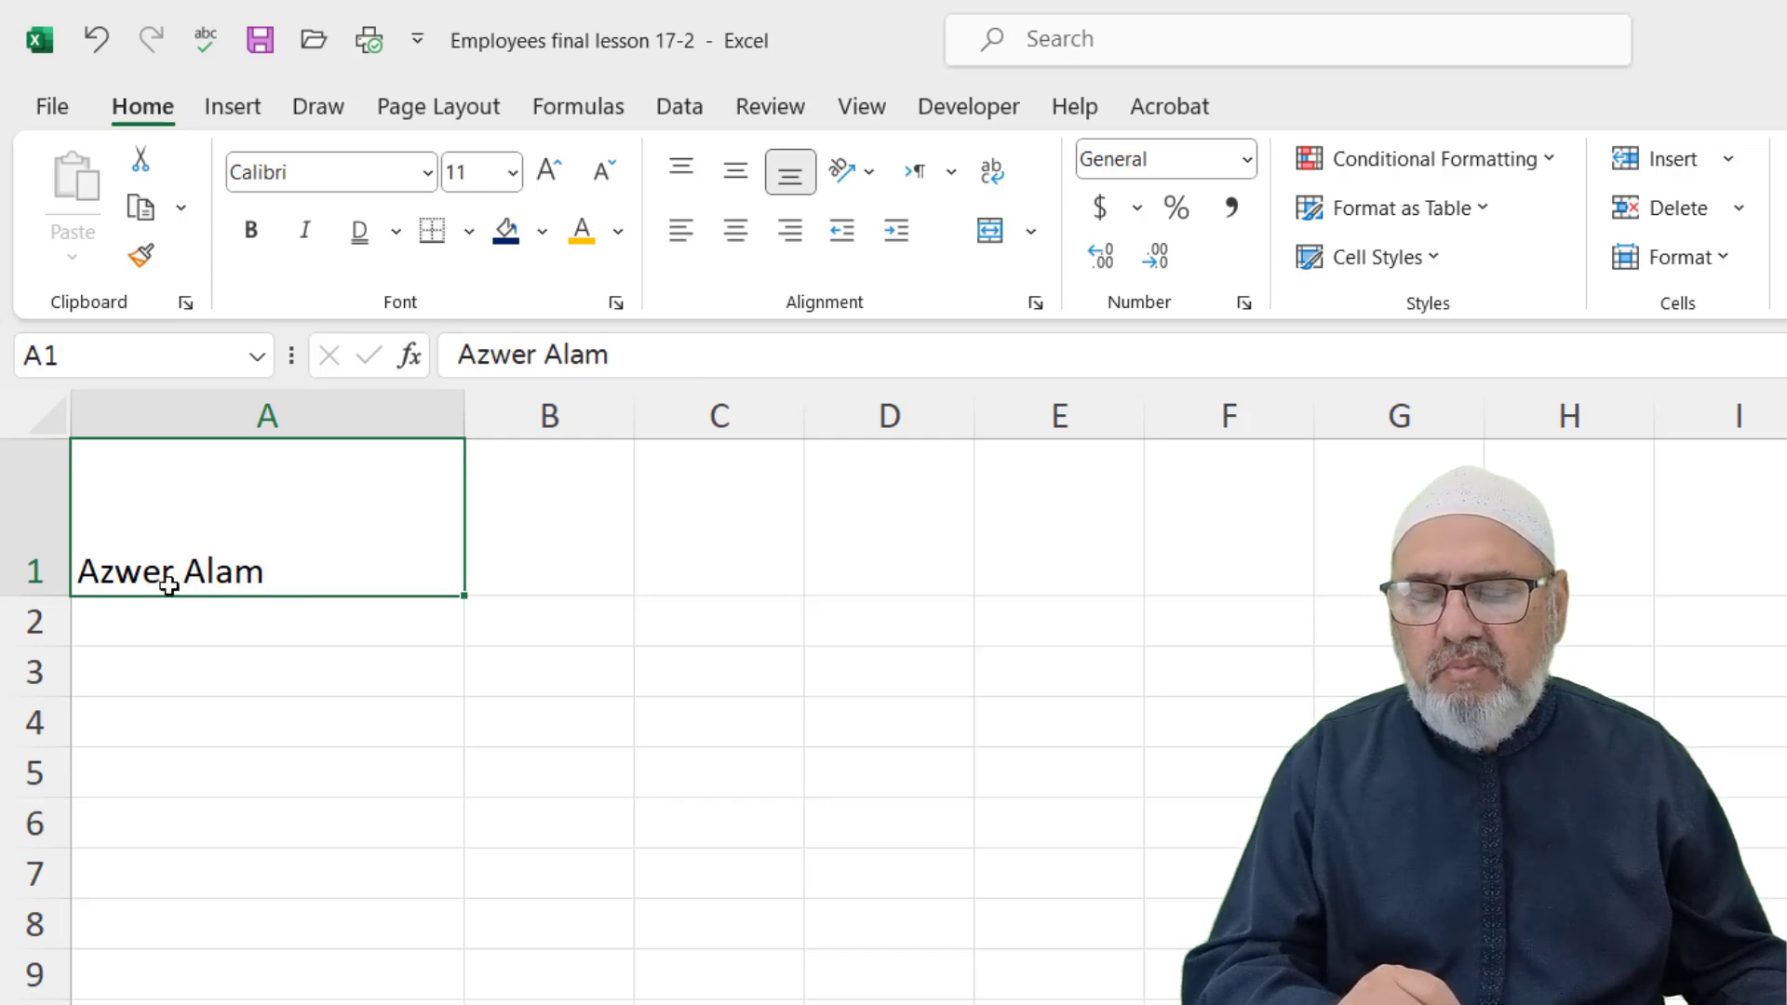
# Try top, middle, bottom, left, center and right alignment on A1, ending with Middle and Center
pyautogui.click(684, 180)
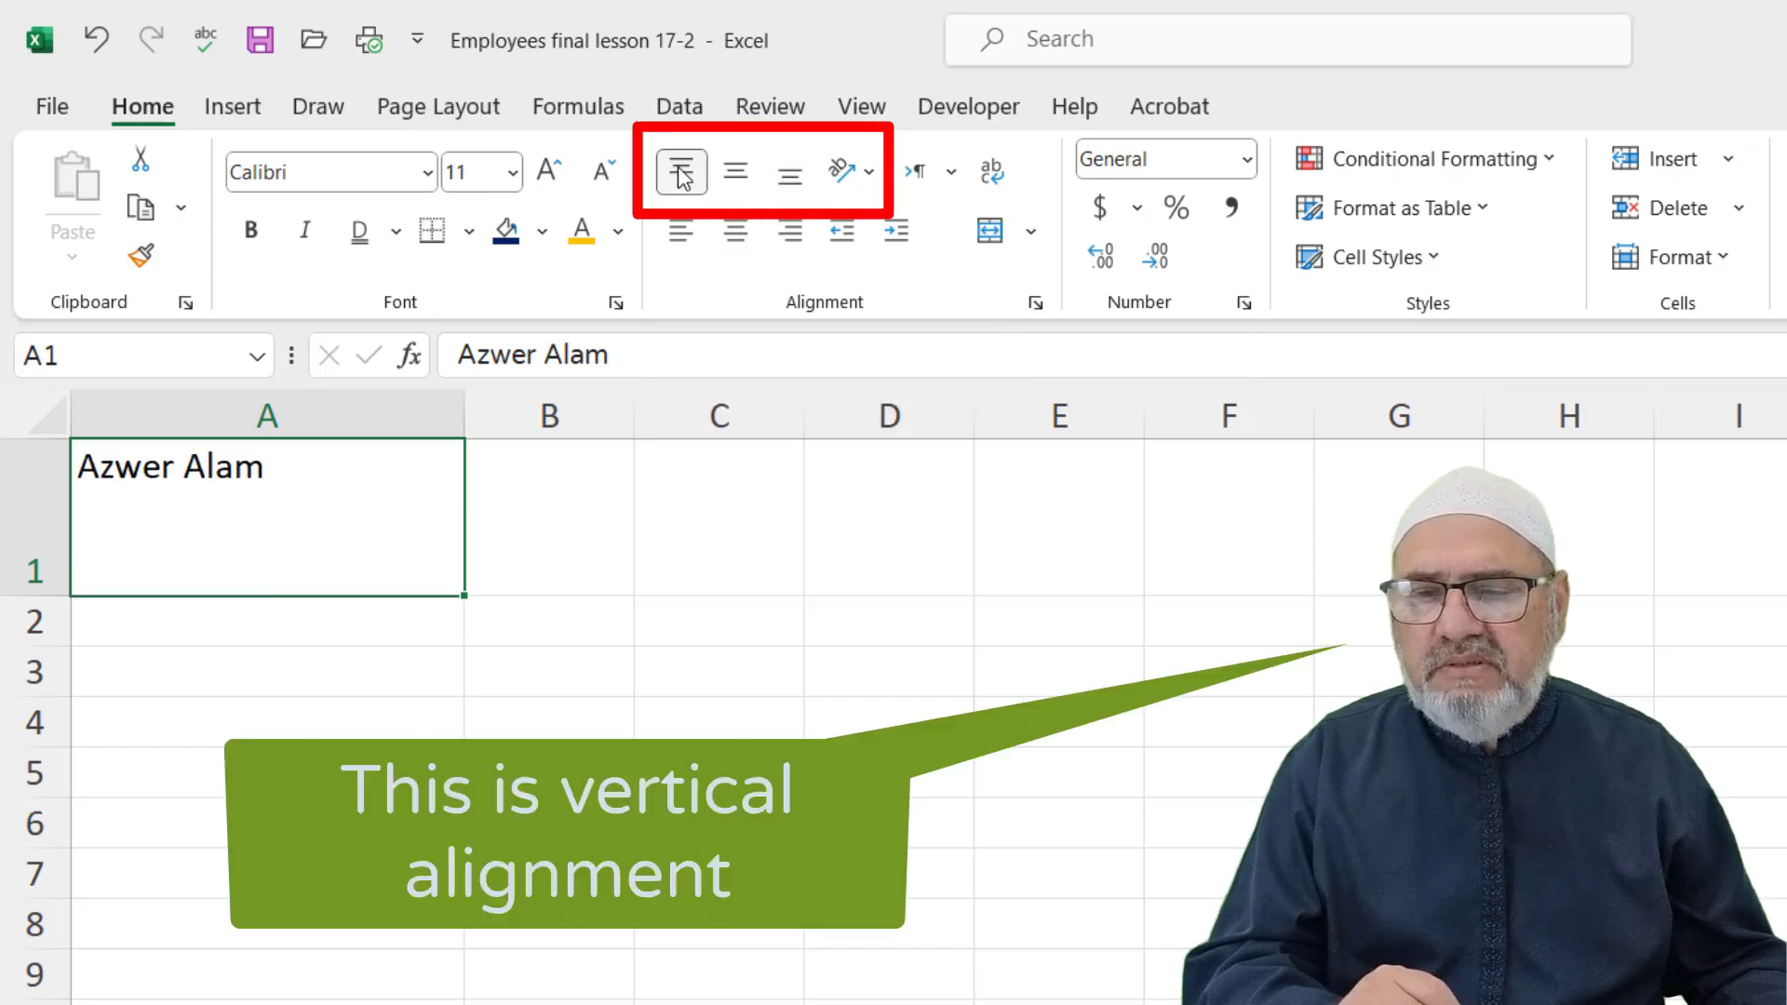
pyautogui.click(740, 179)
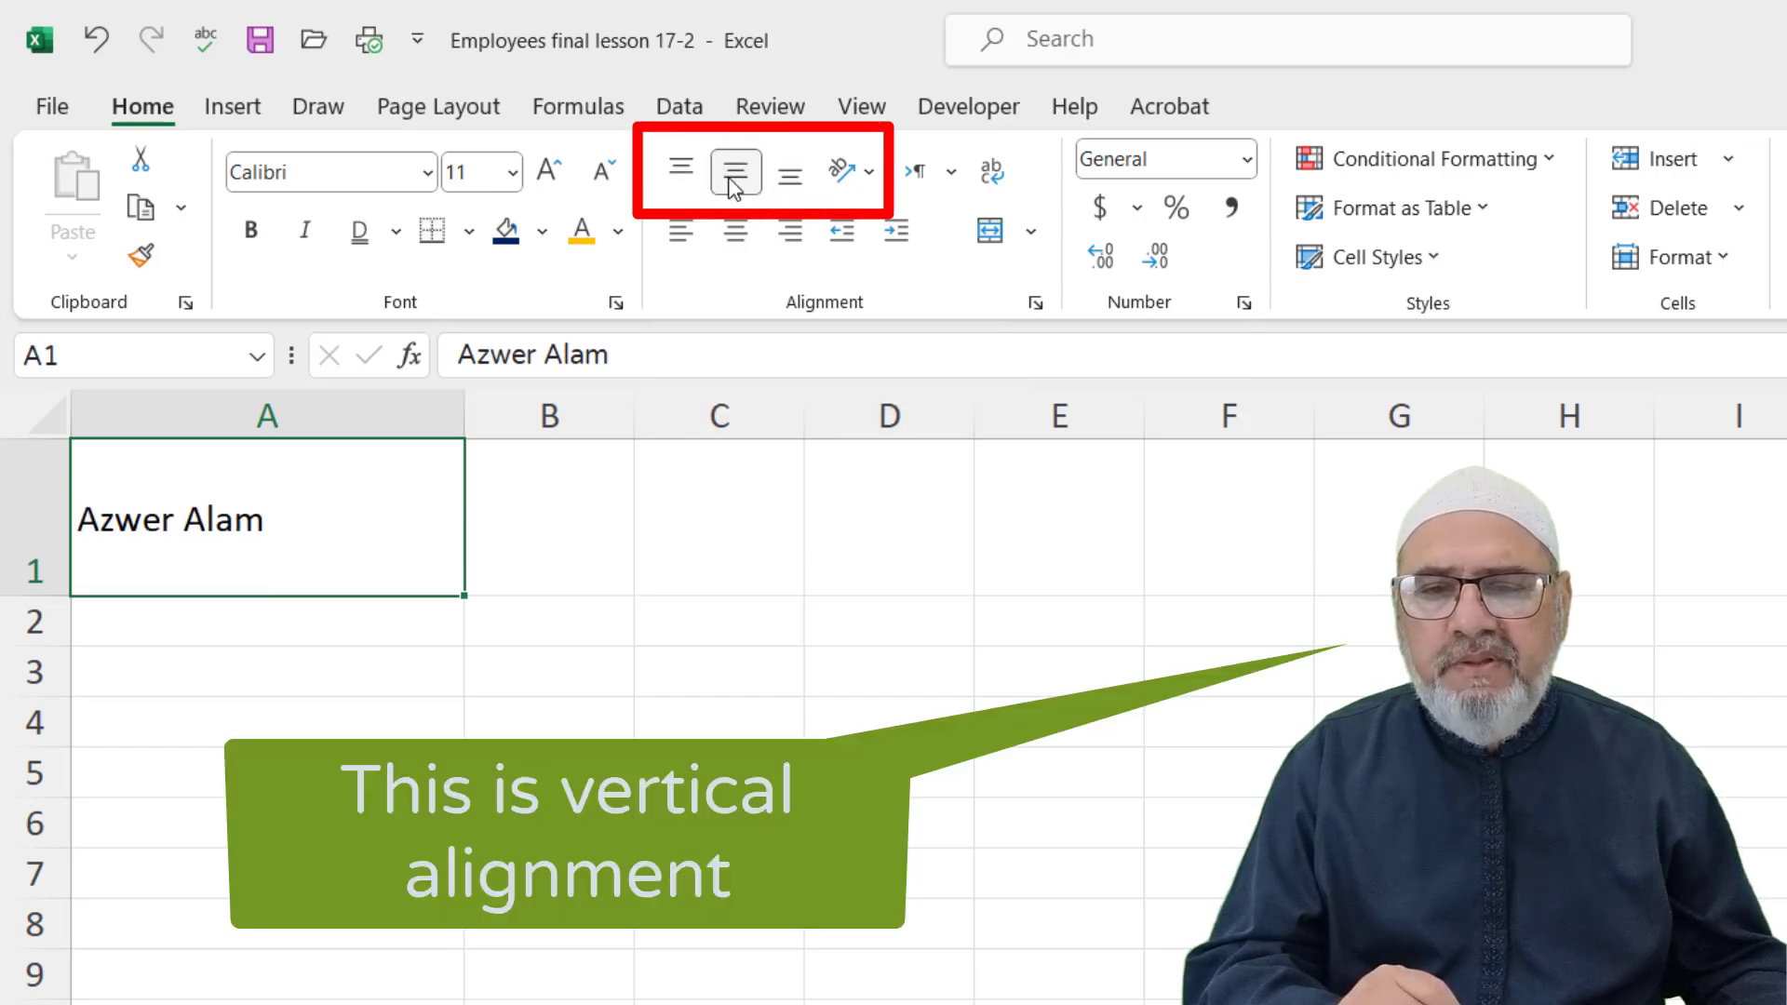
pyautogui.click(796, 179)
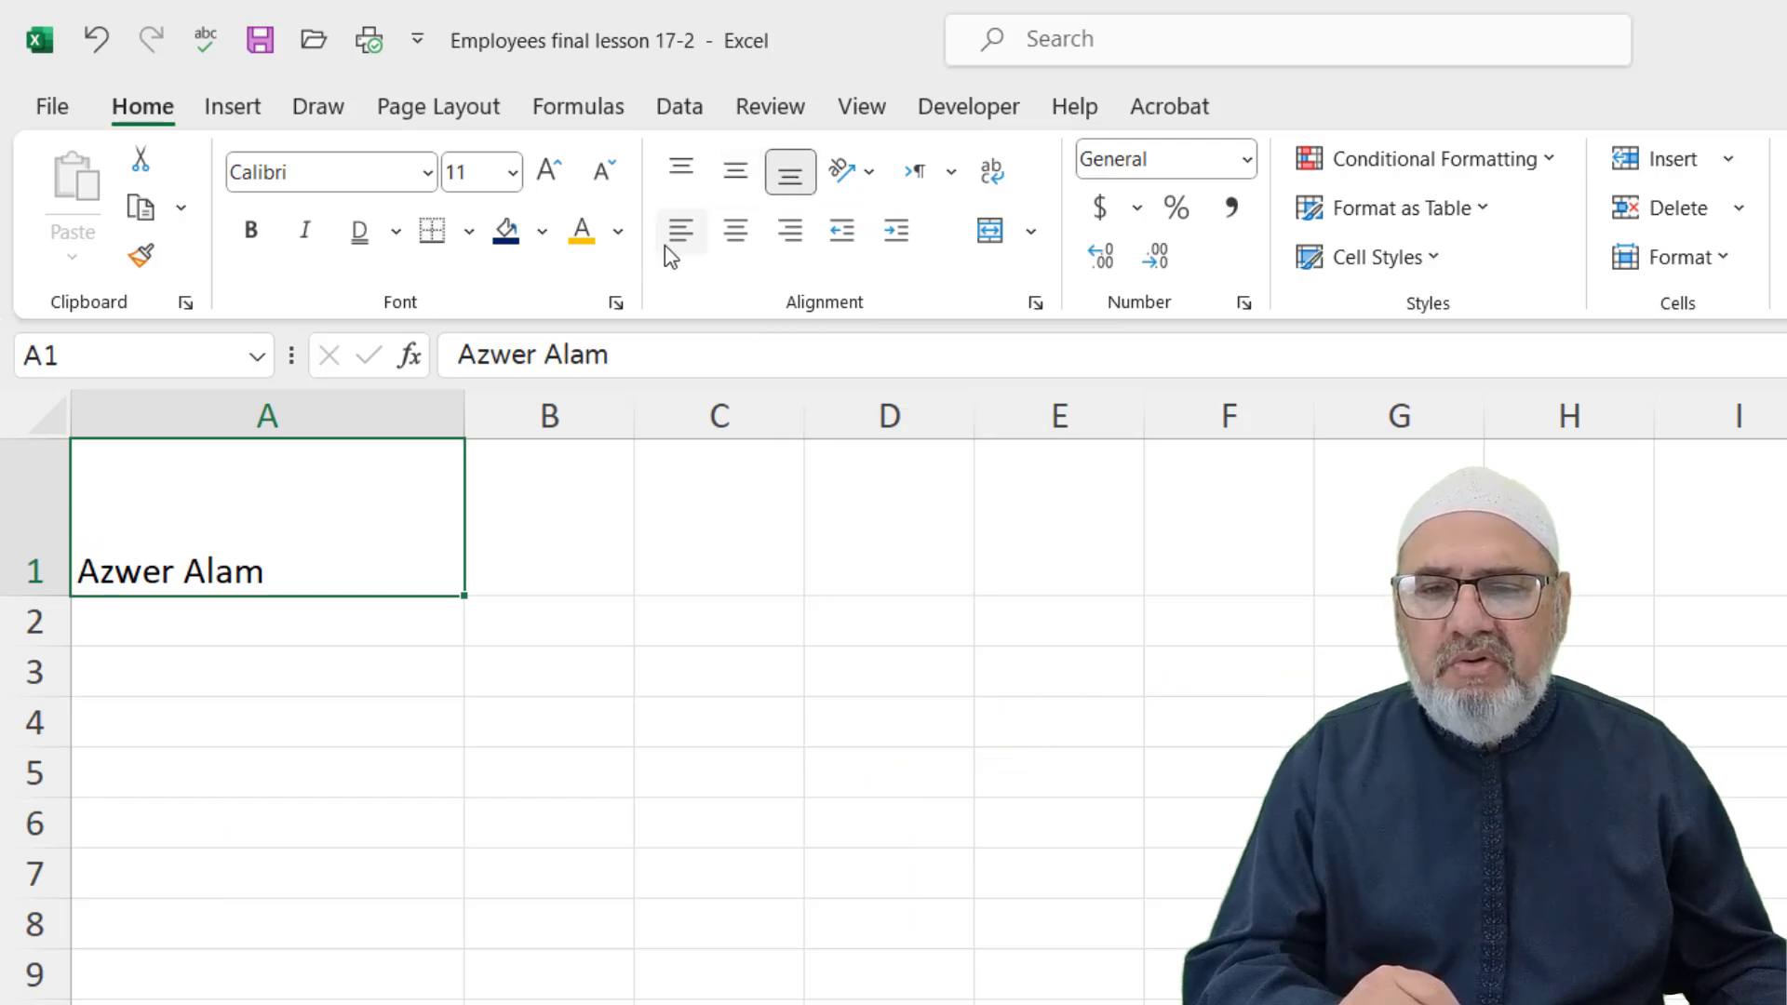
pyautogui.click(342, 426)
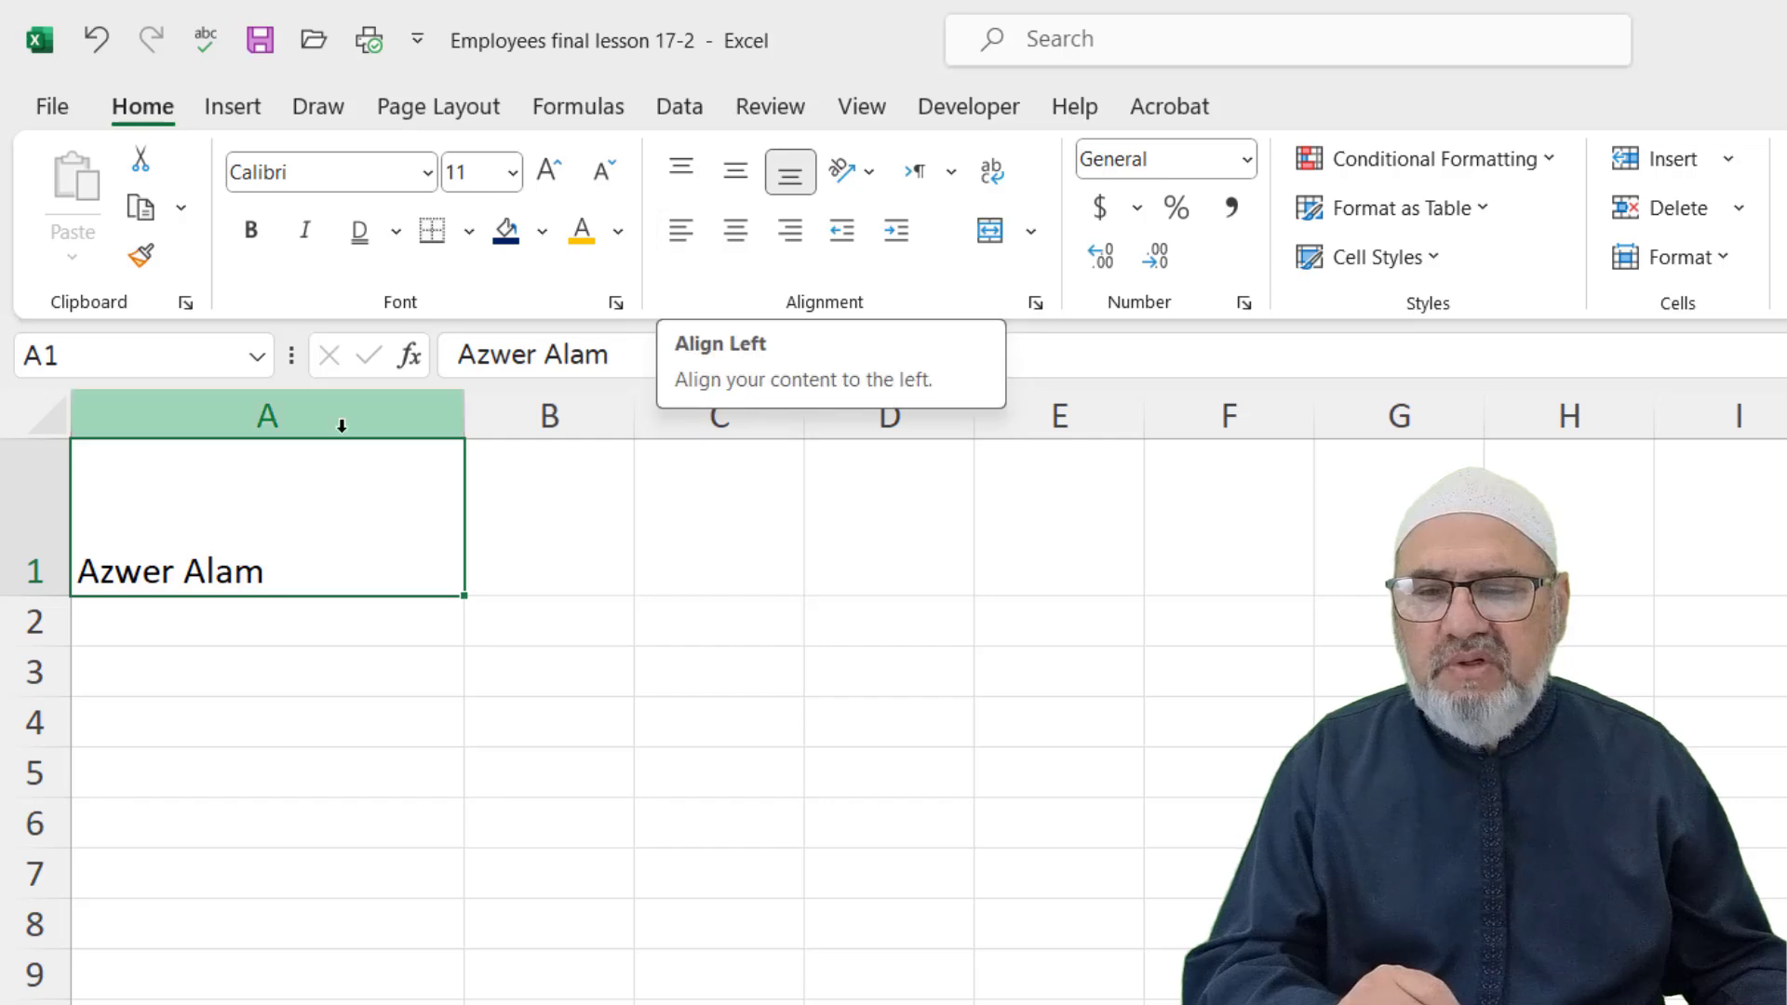
pyautogui.click(735, 233)
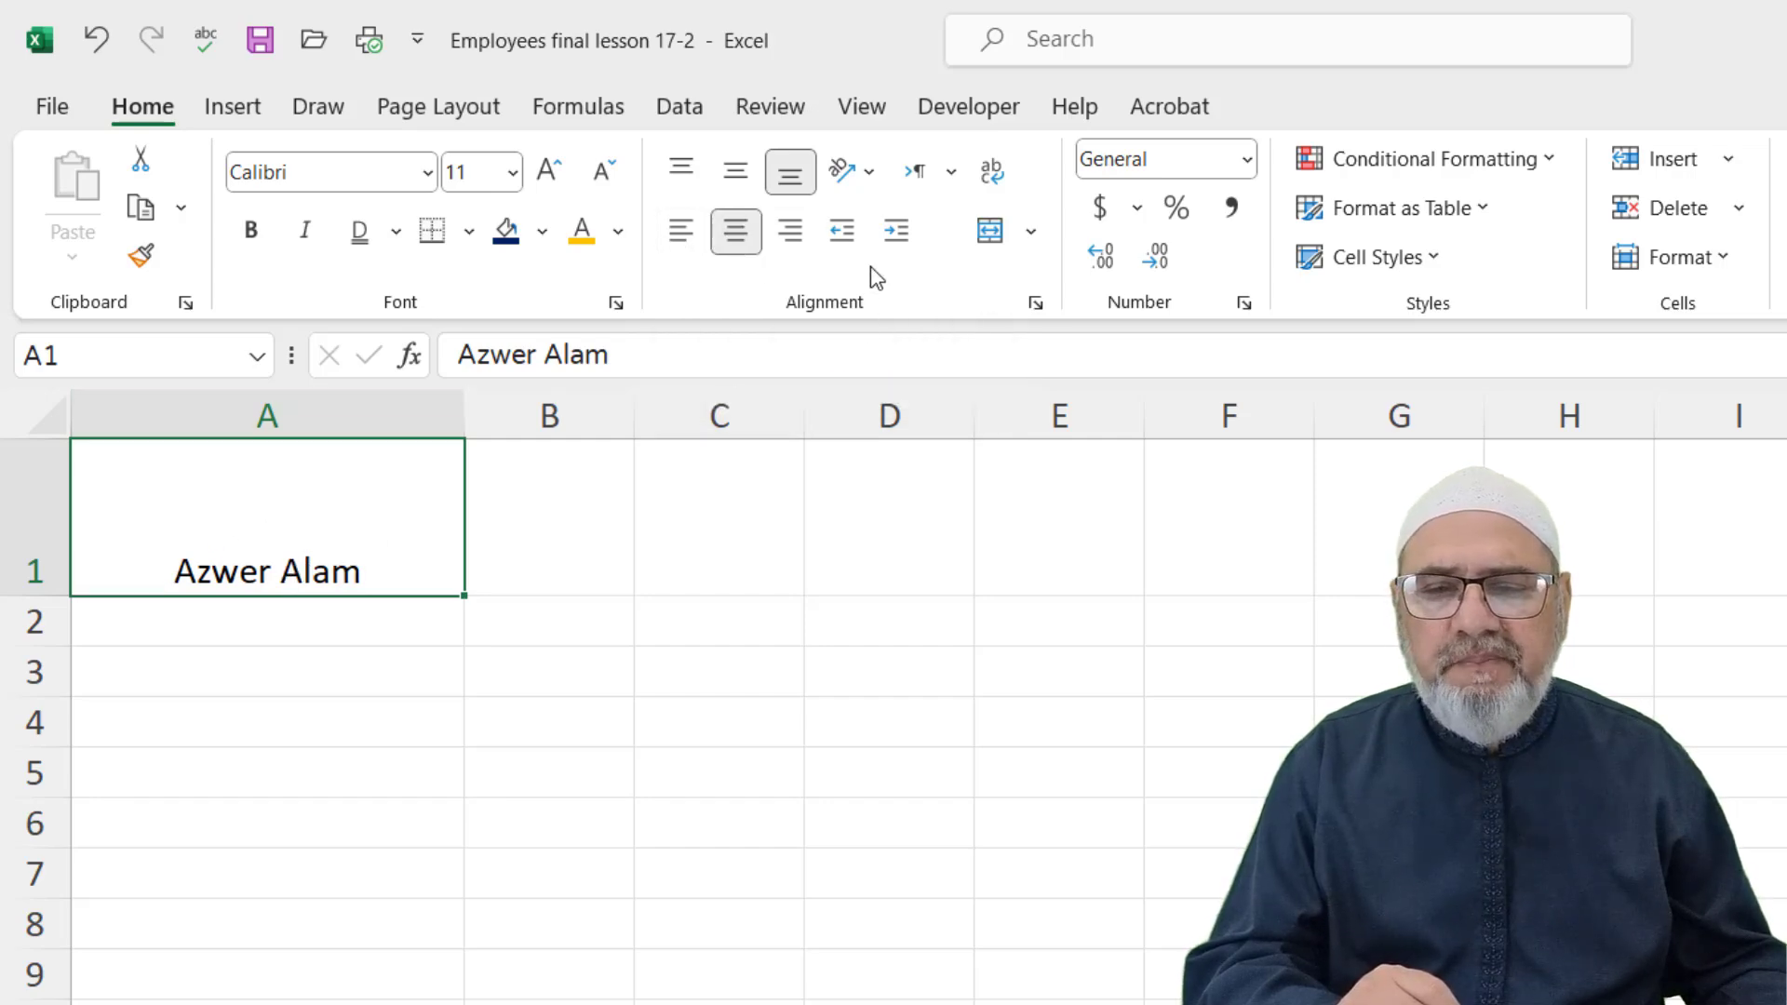
pyautogui.click(796, 233)
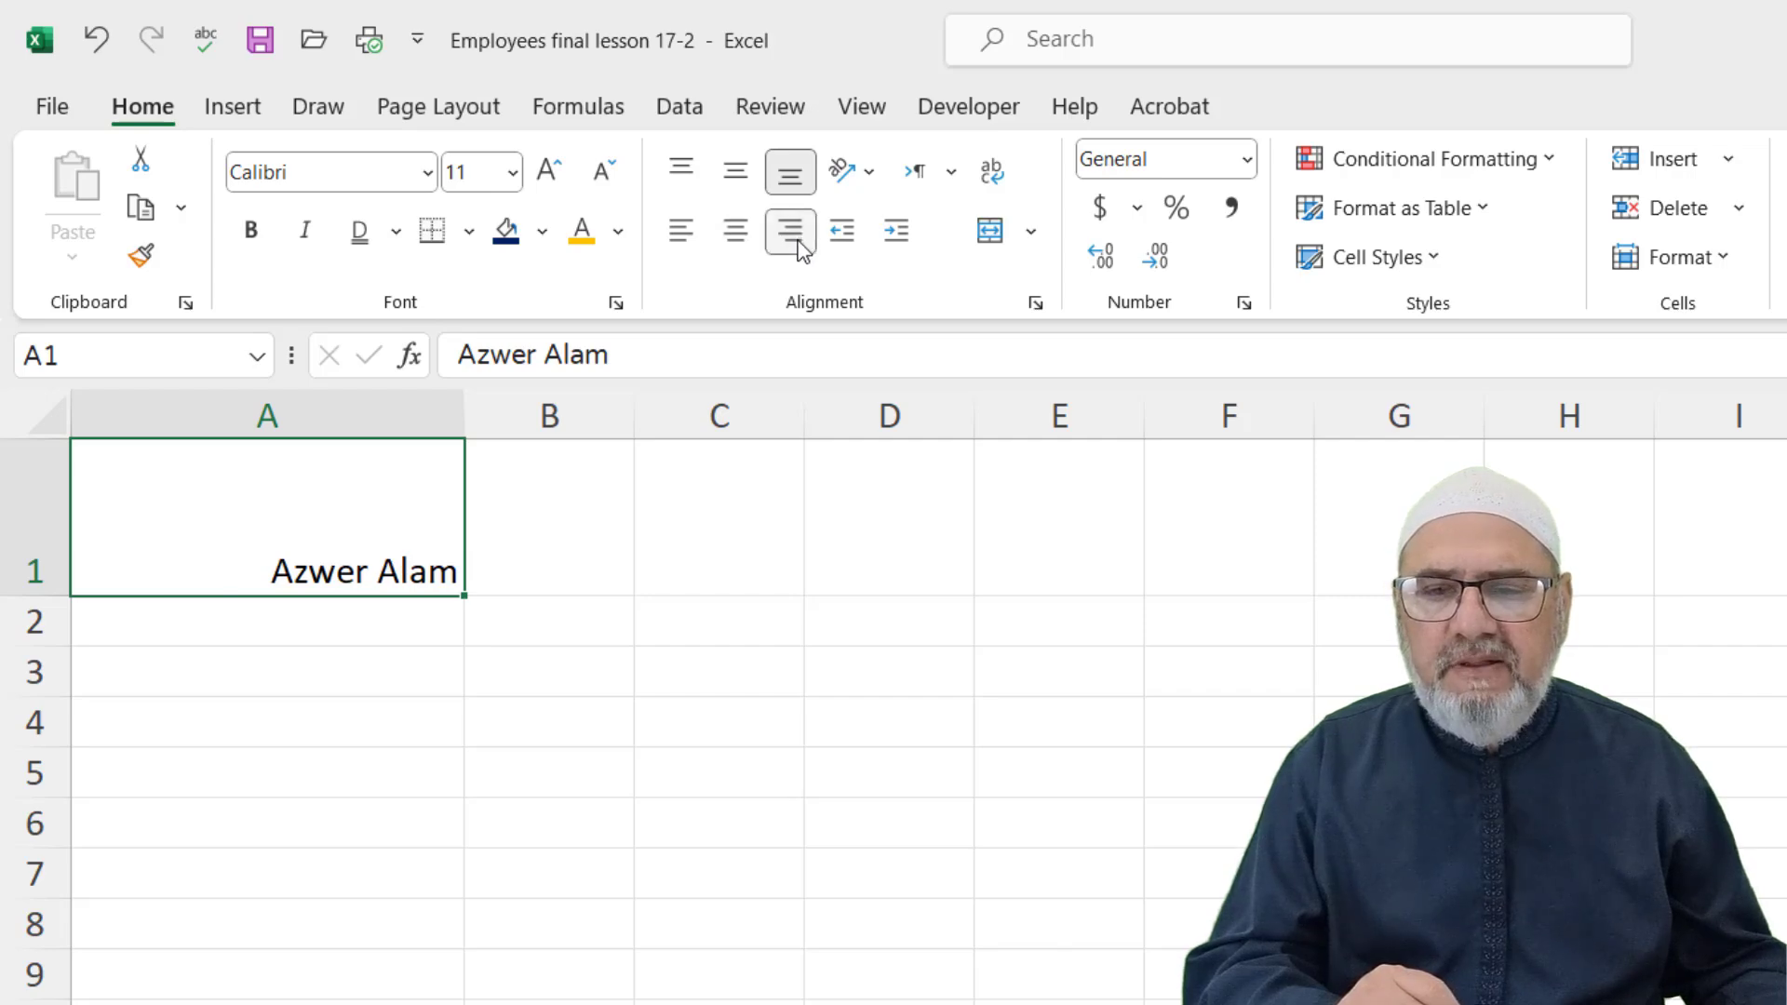
pyautogui.click(736, 173)
pyautogui.click(735, 232)
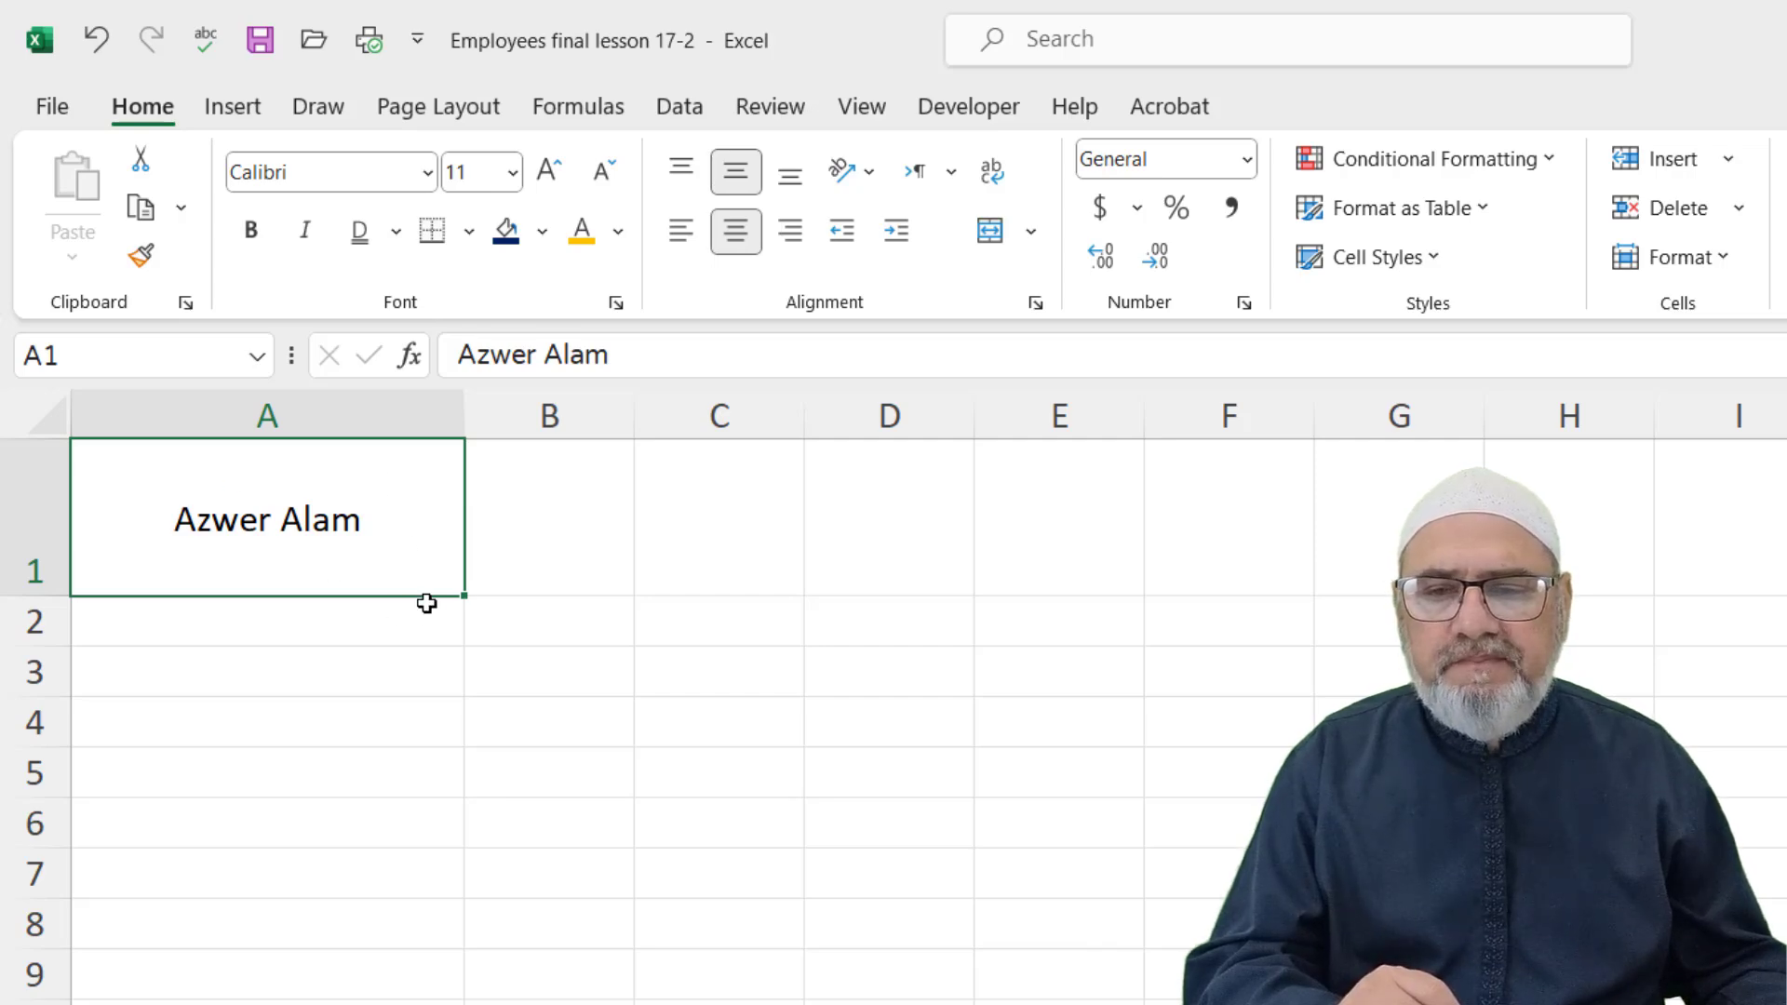
# Try counterclockwise, clockwise, vertical and rotate-down text orientations on A1
pyautogui.click(871, 175)
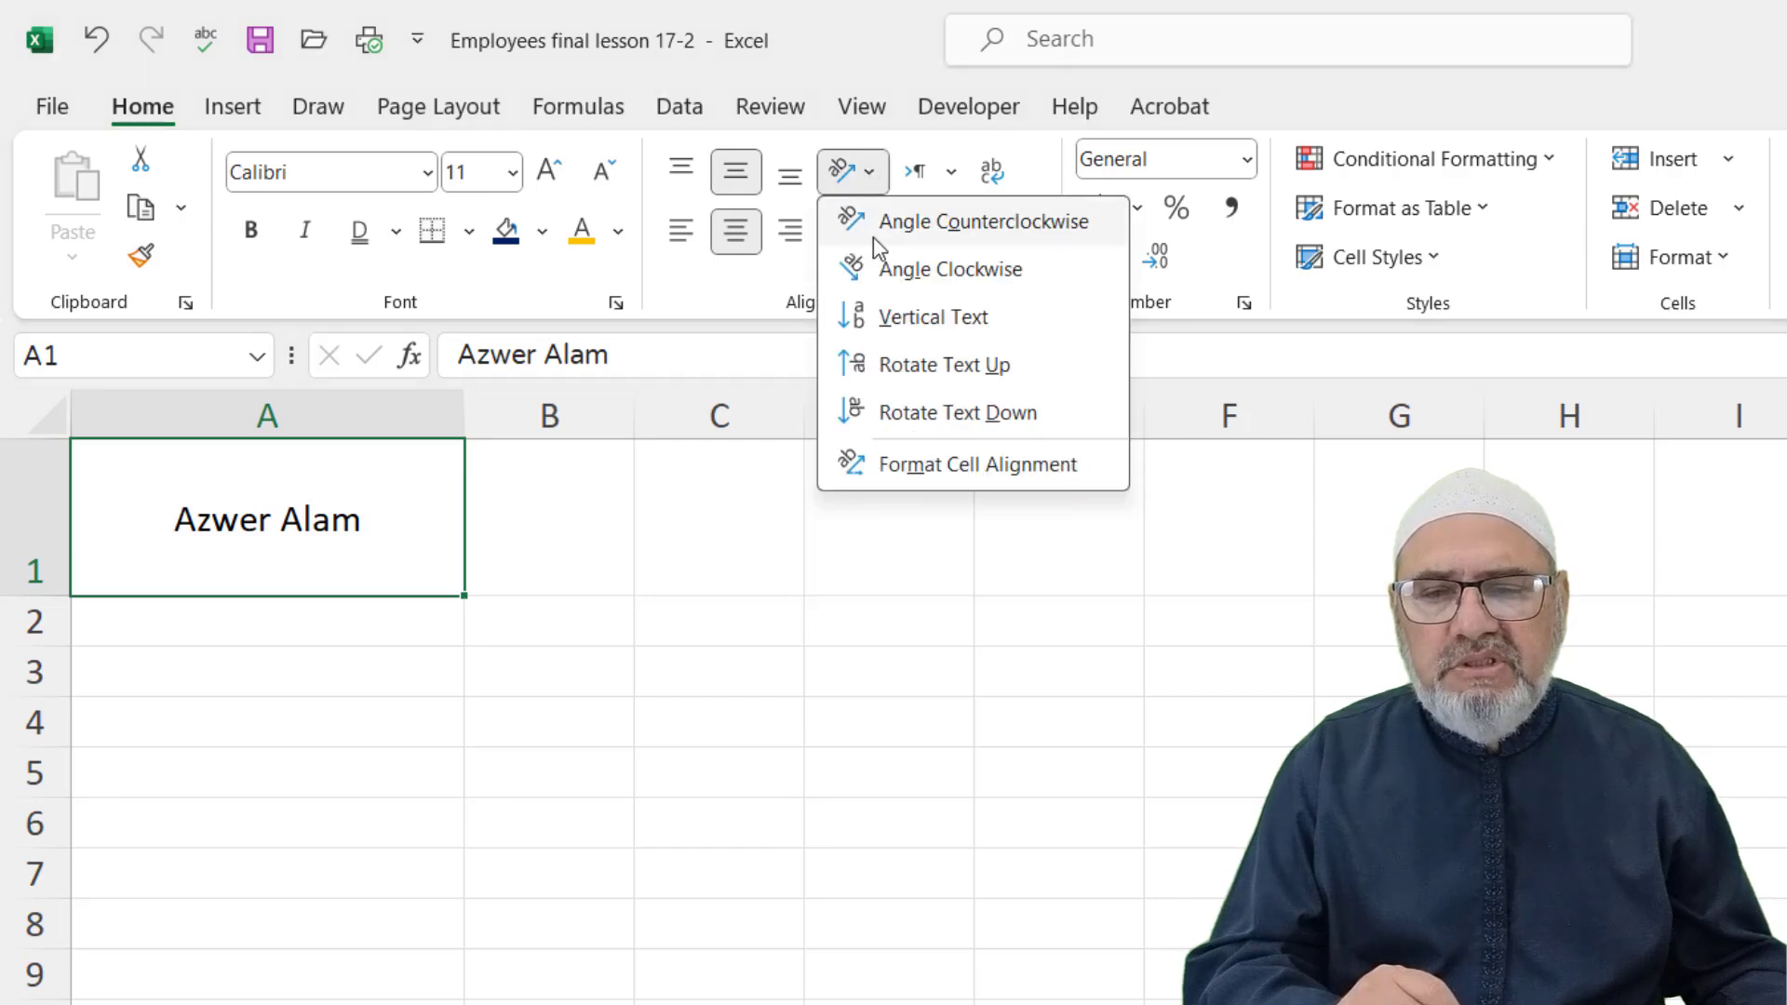
pyautogui.click(880, 238)
pyautogui.click(873, 173)
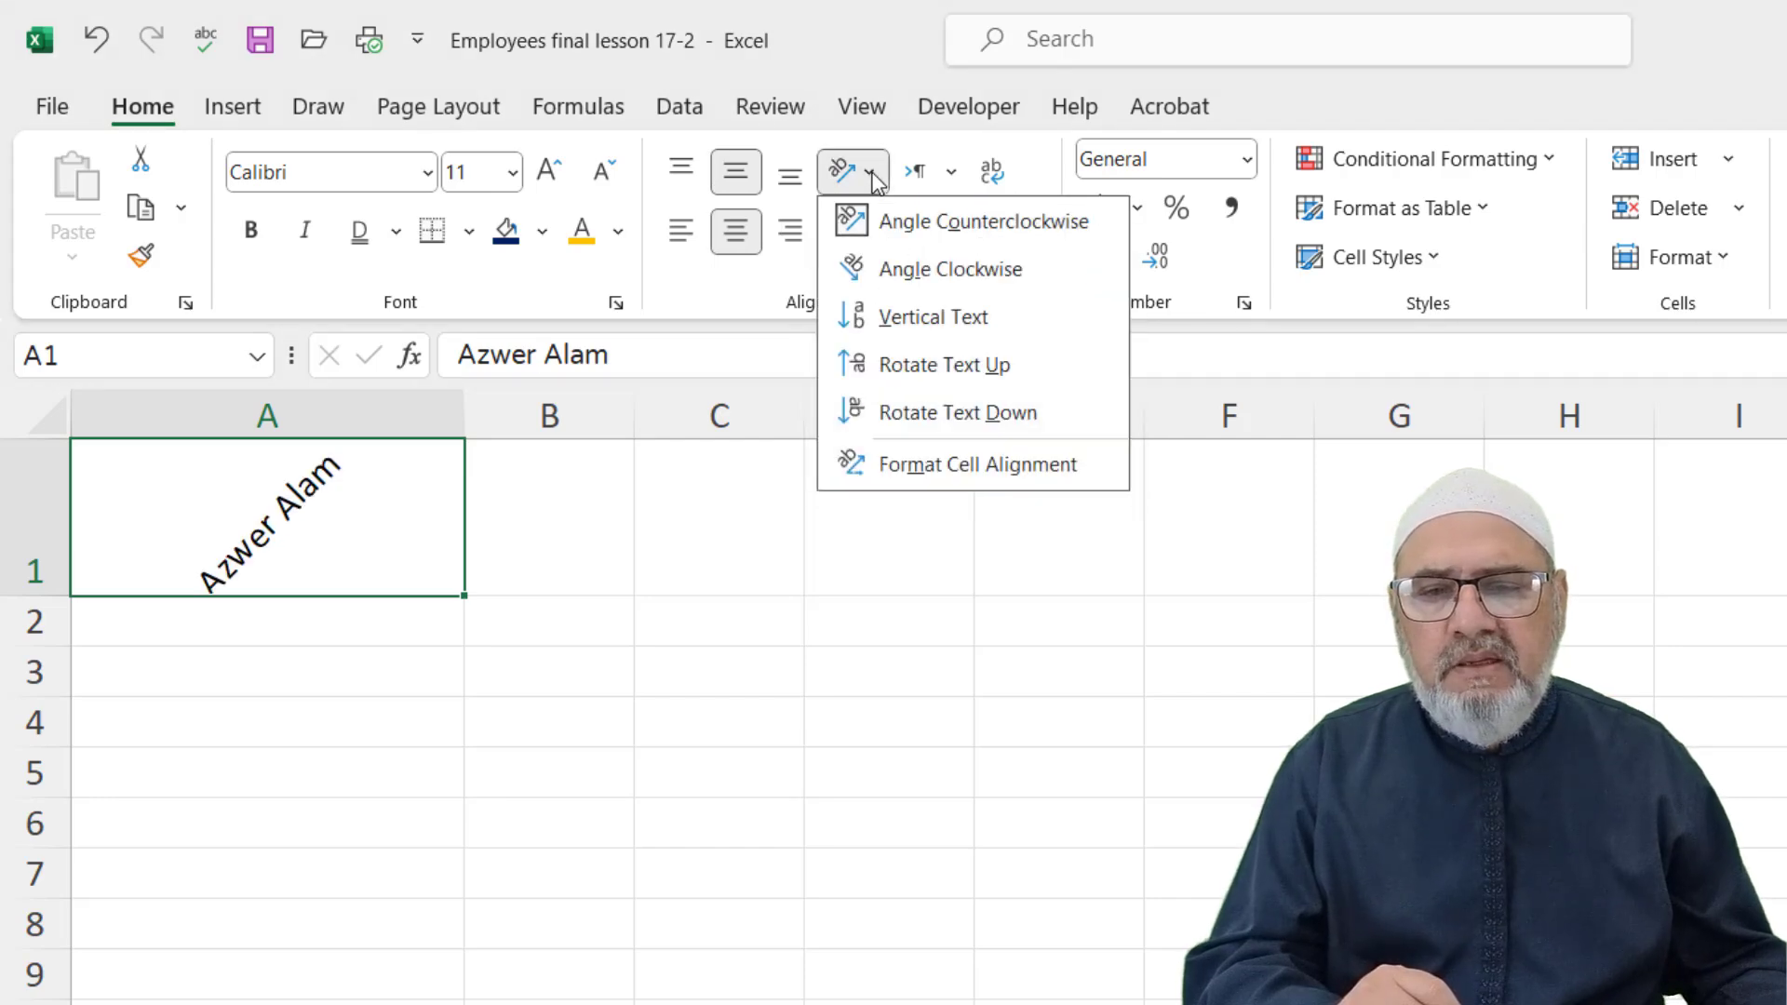
pyautogui.click(887, 272)
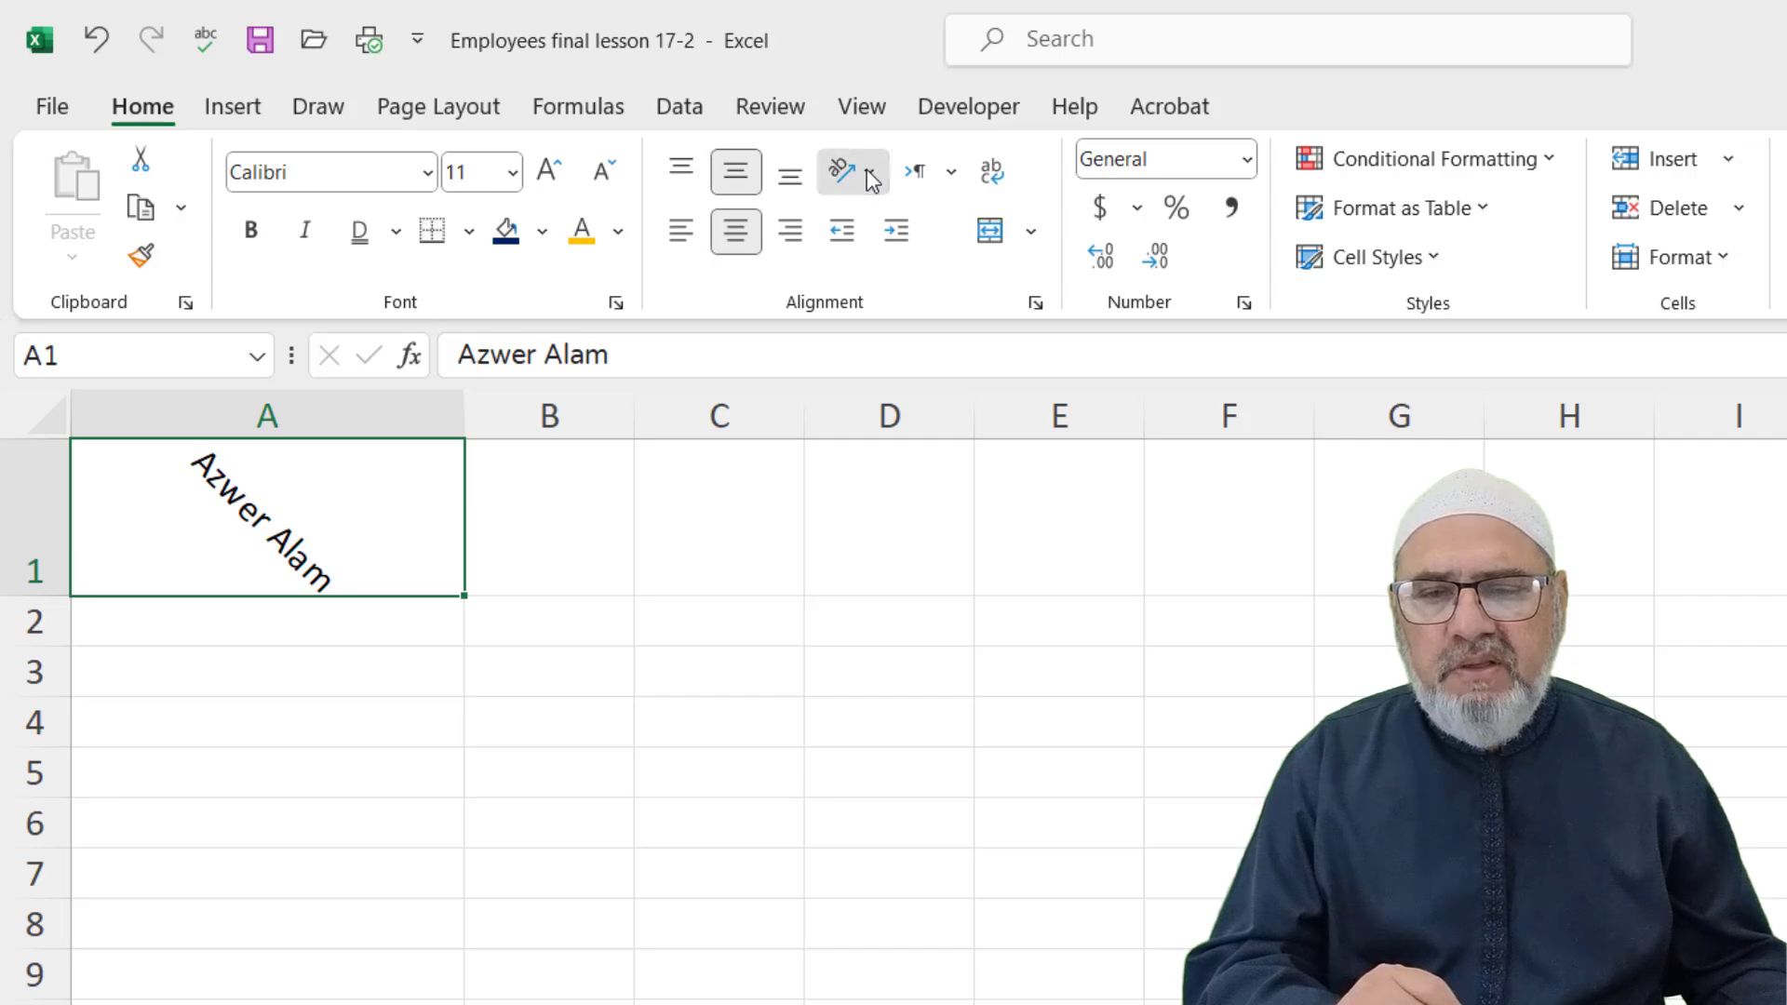
pyautogui.click(853, 173)
pyautogui.click(889, 331)
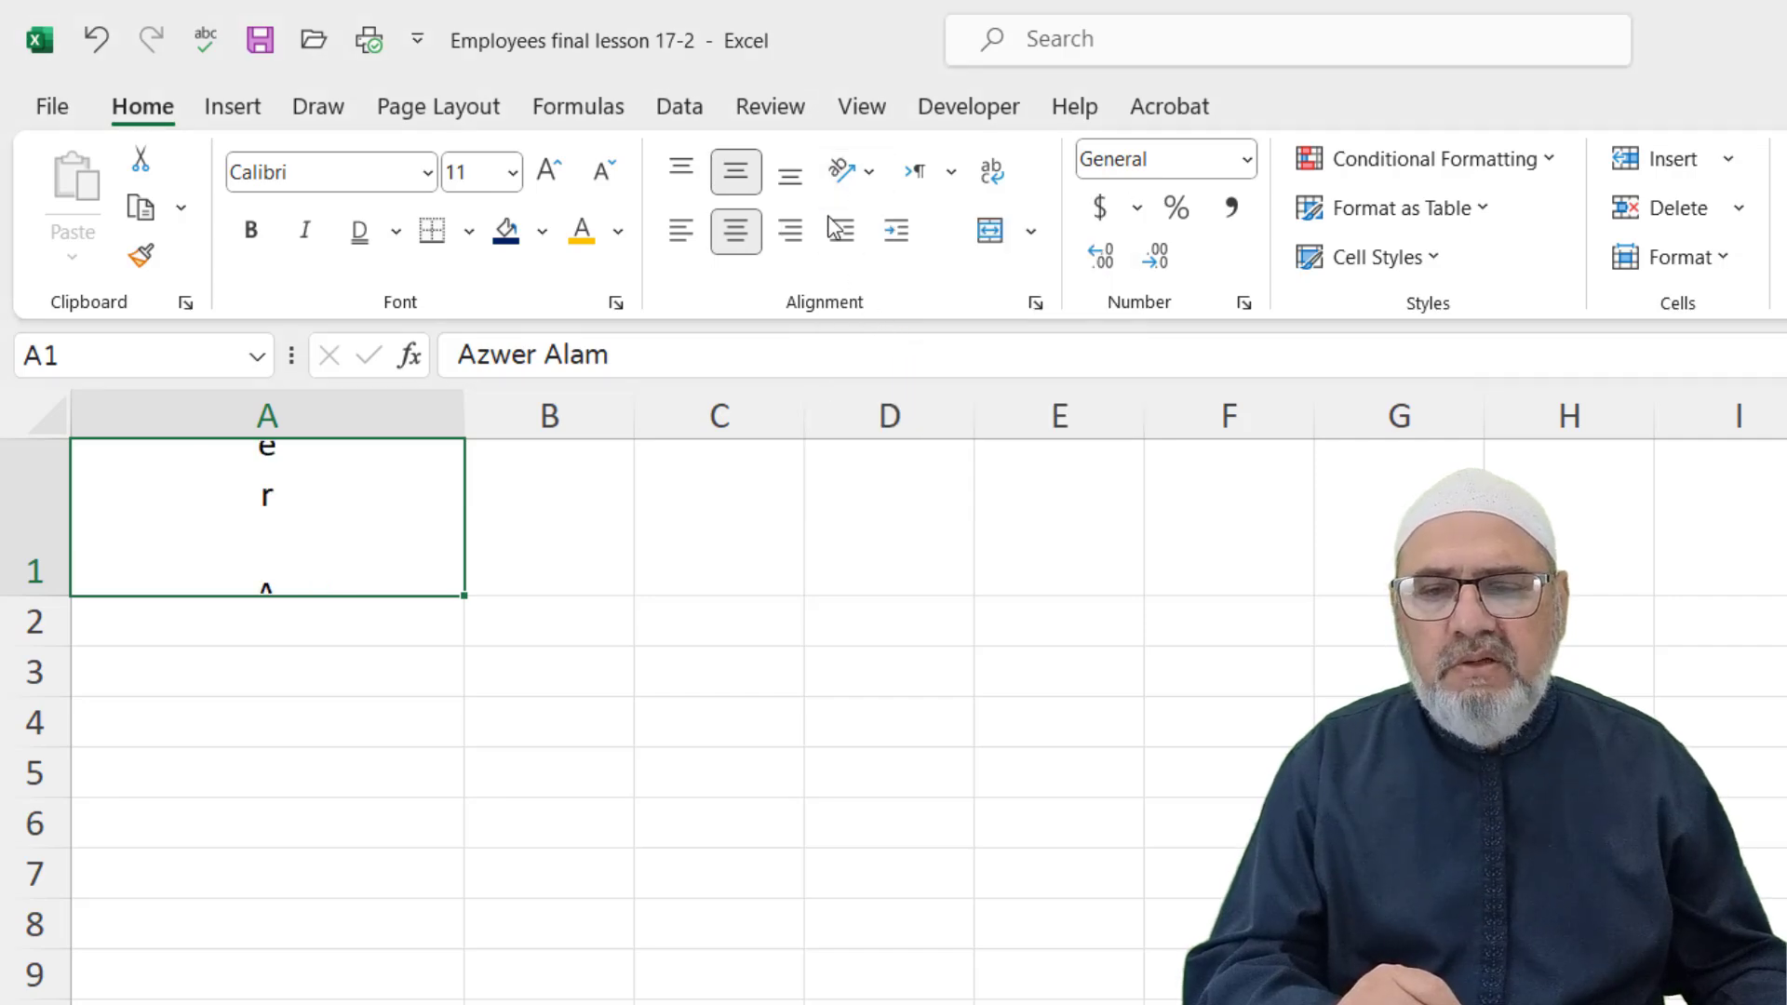
pyautogui.click(868, 177)
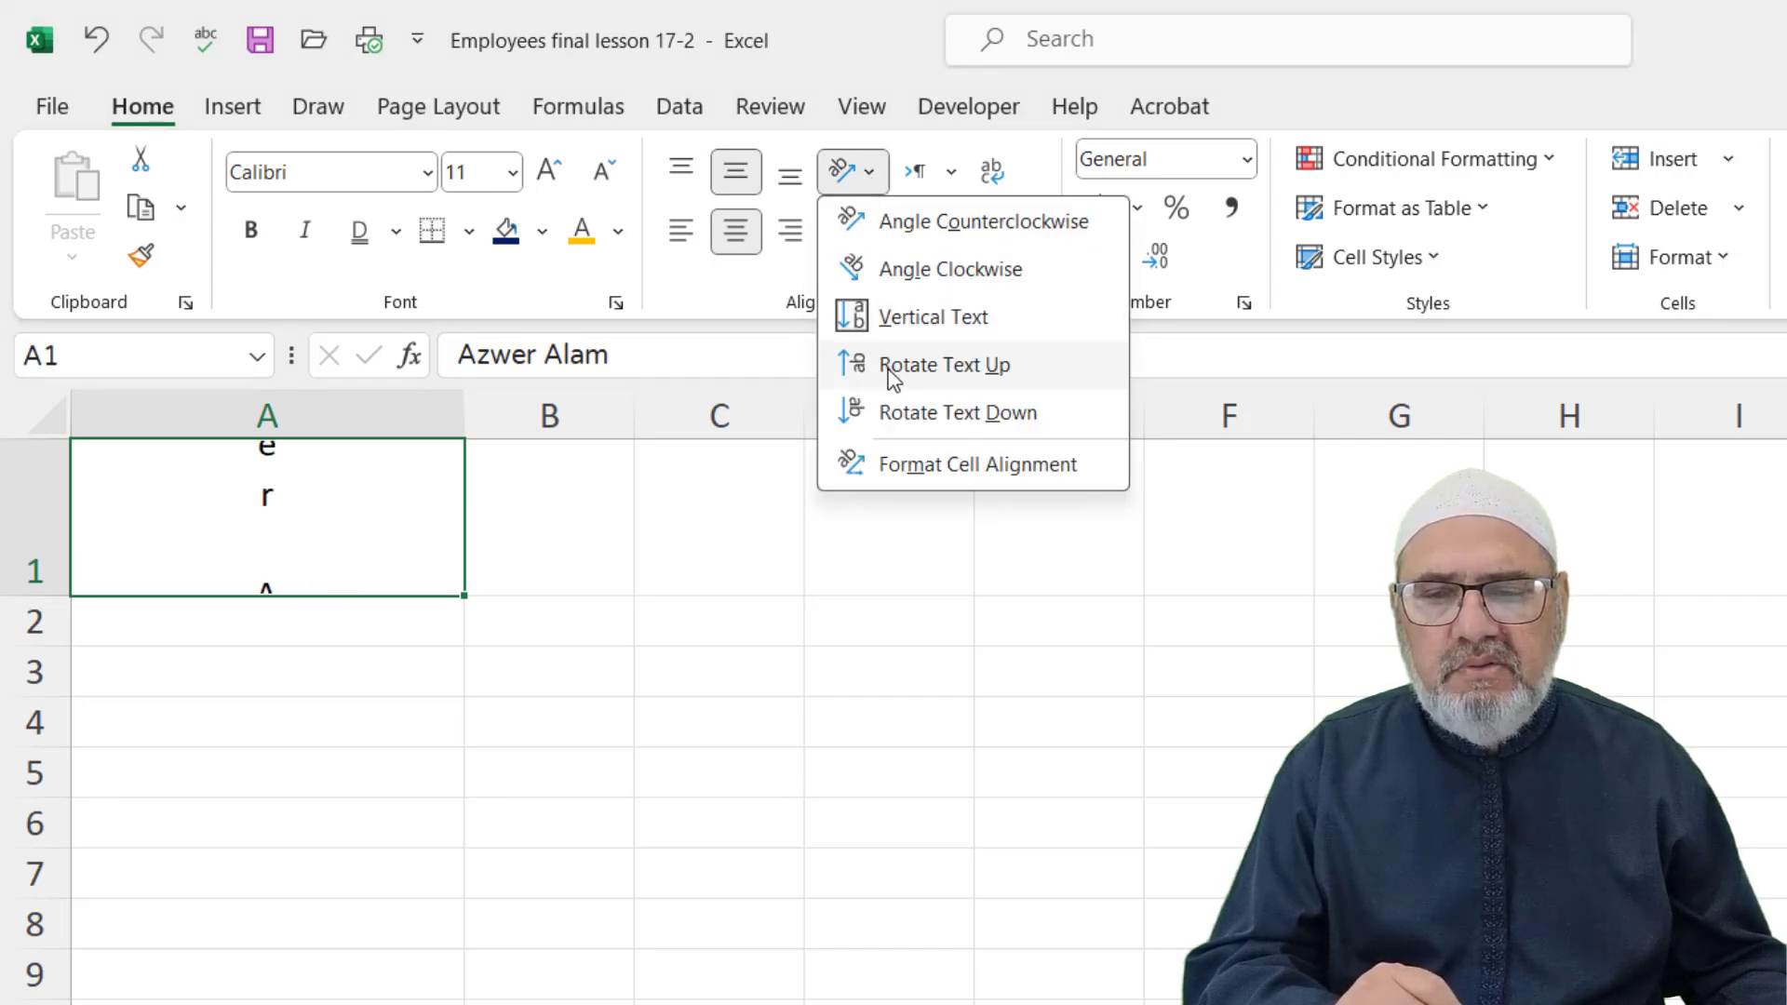
pyautogui.click(894, 416)
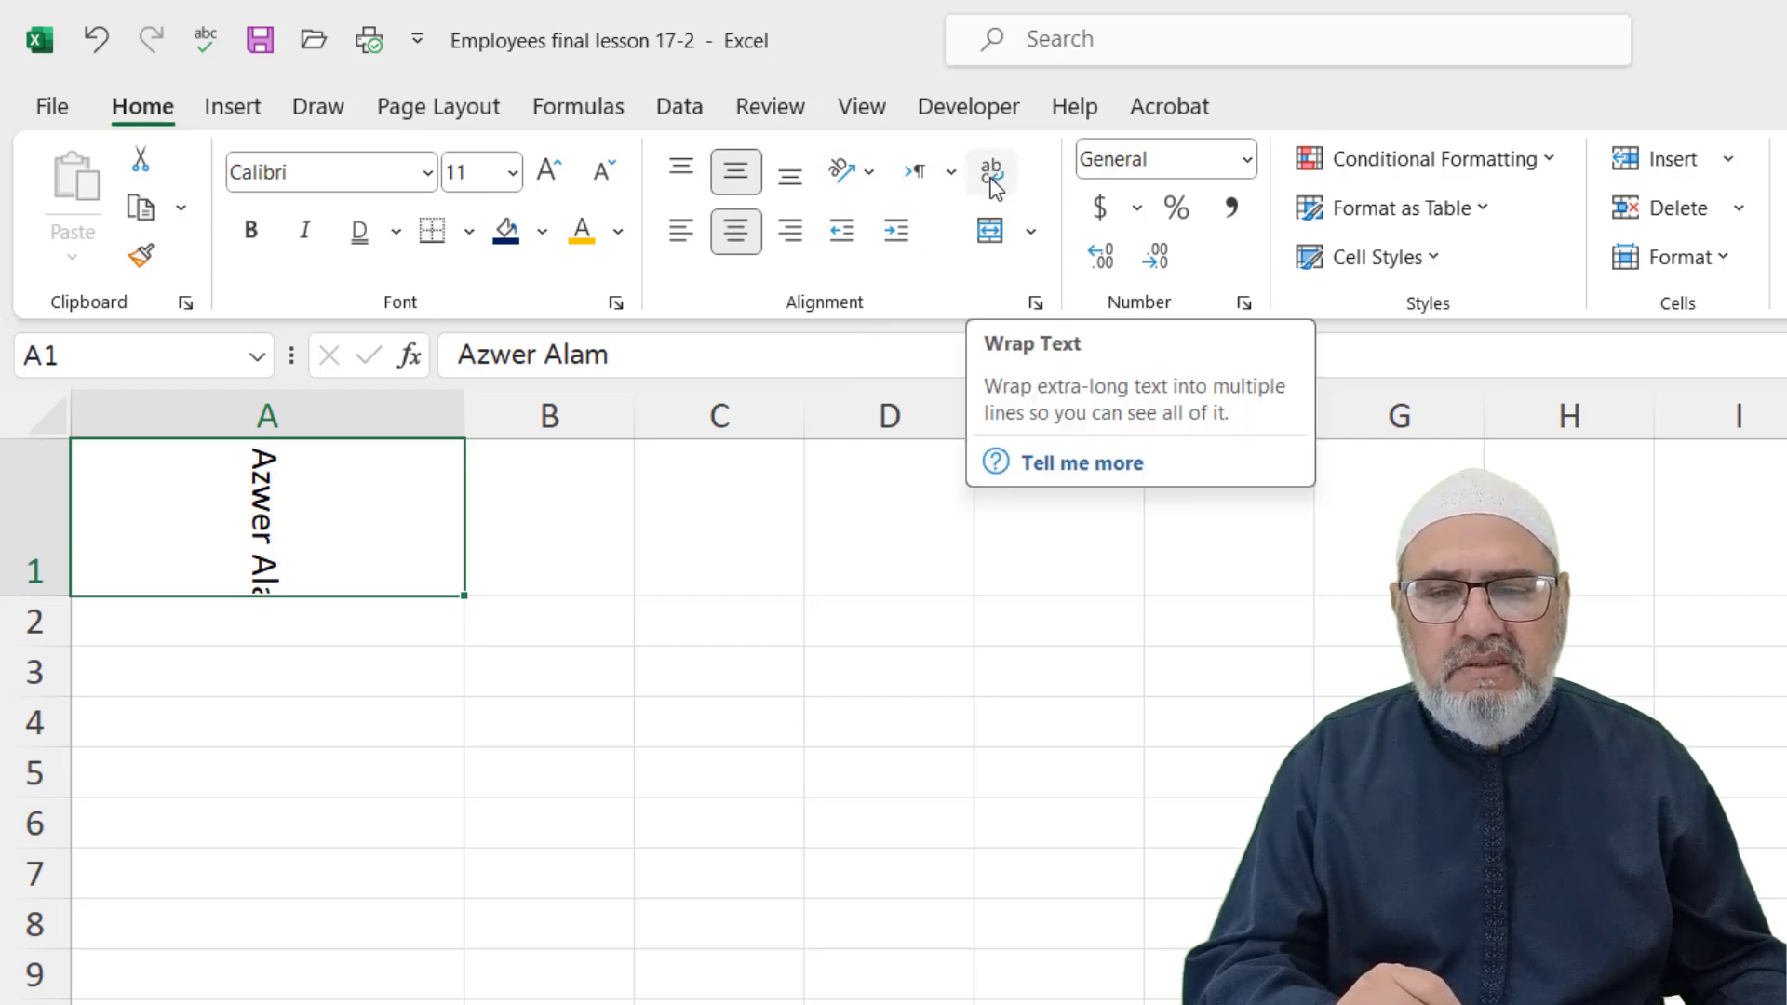
# Reset A1 to plain formatting by painting blank C3's format onto it
pyautogui.click(731, 687)
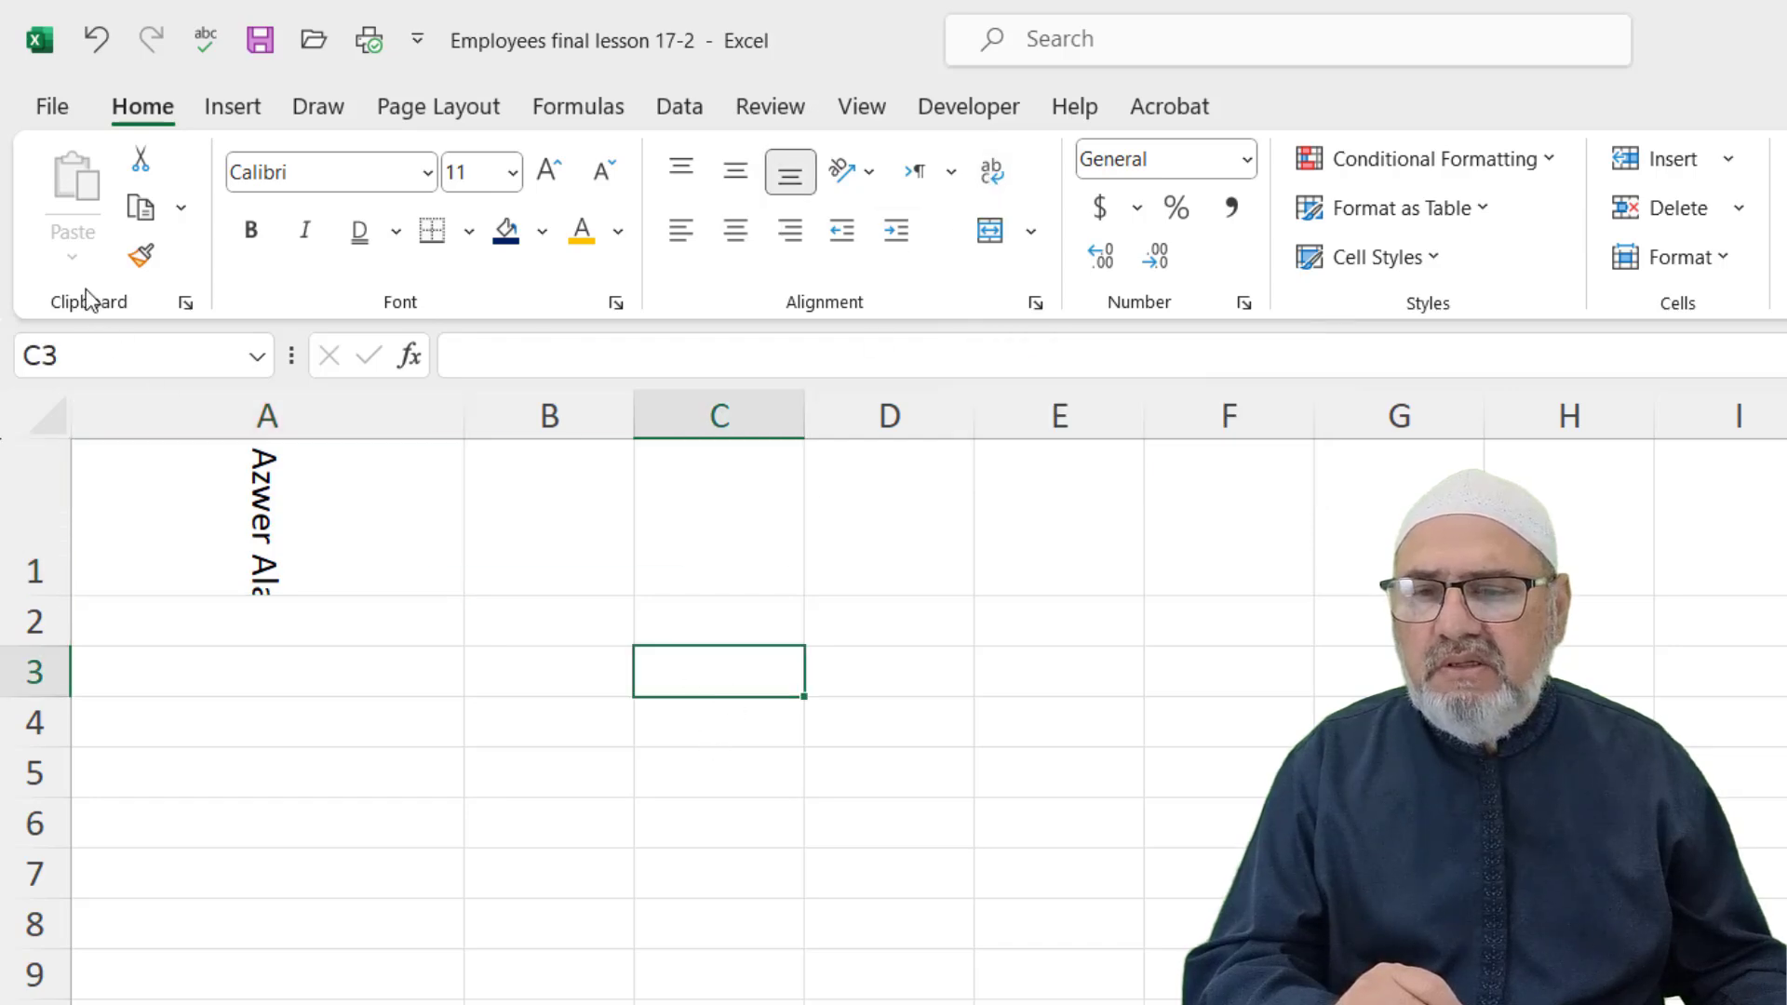
pyautogui.click(142, 257)
pyautogui.click(187, 456)
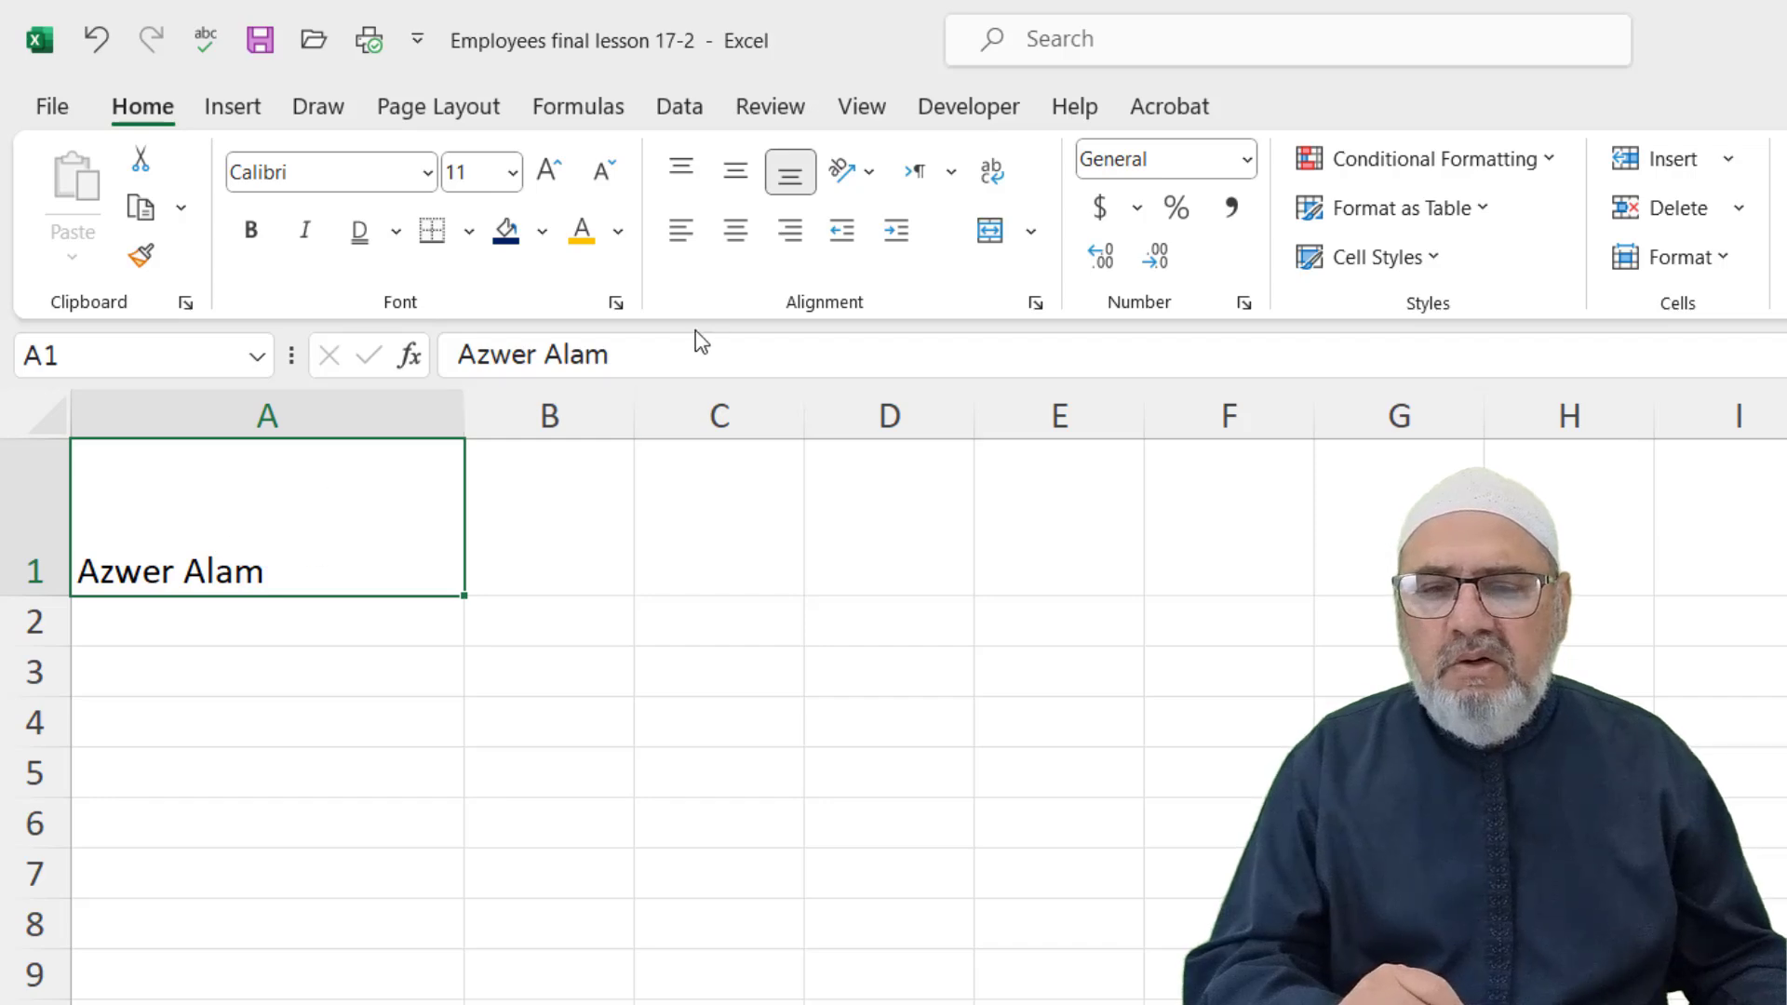
# Center A1 both ways and append the filler text 'adssdf asdafsdf asd asdfasf asd' to the name
pyautogui.click(736, 232)
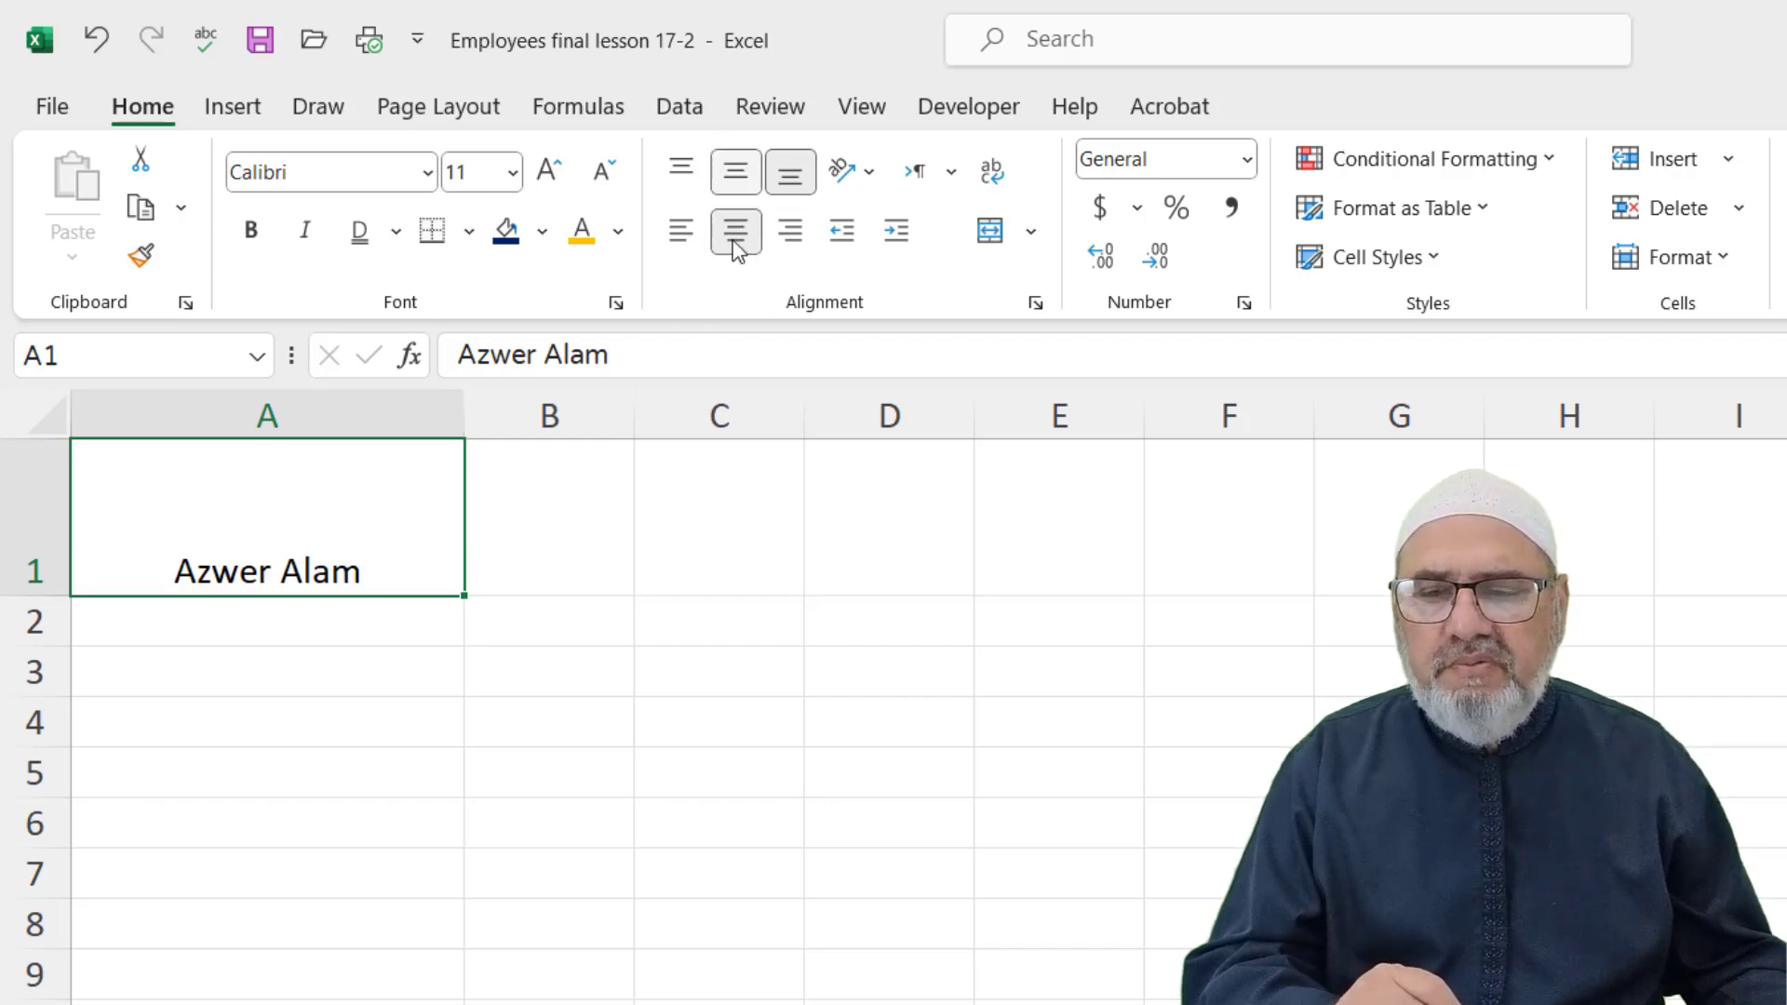
pyautogui.click(735, 171)
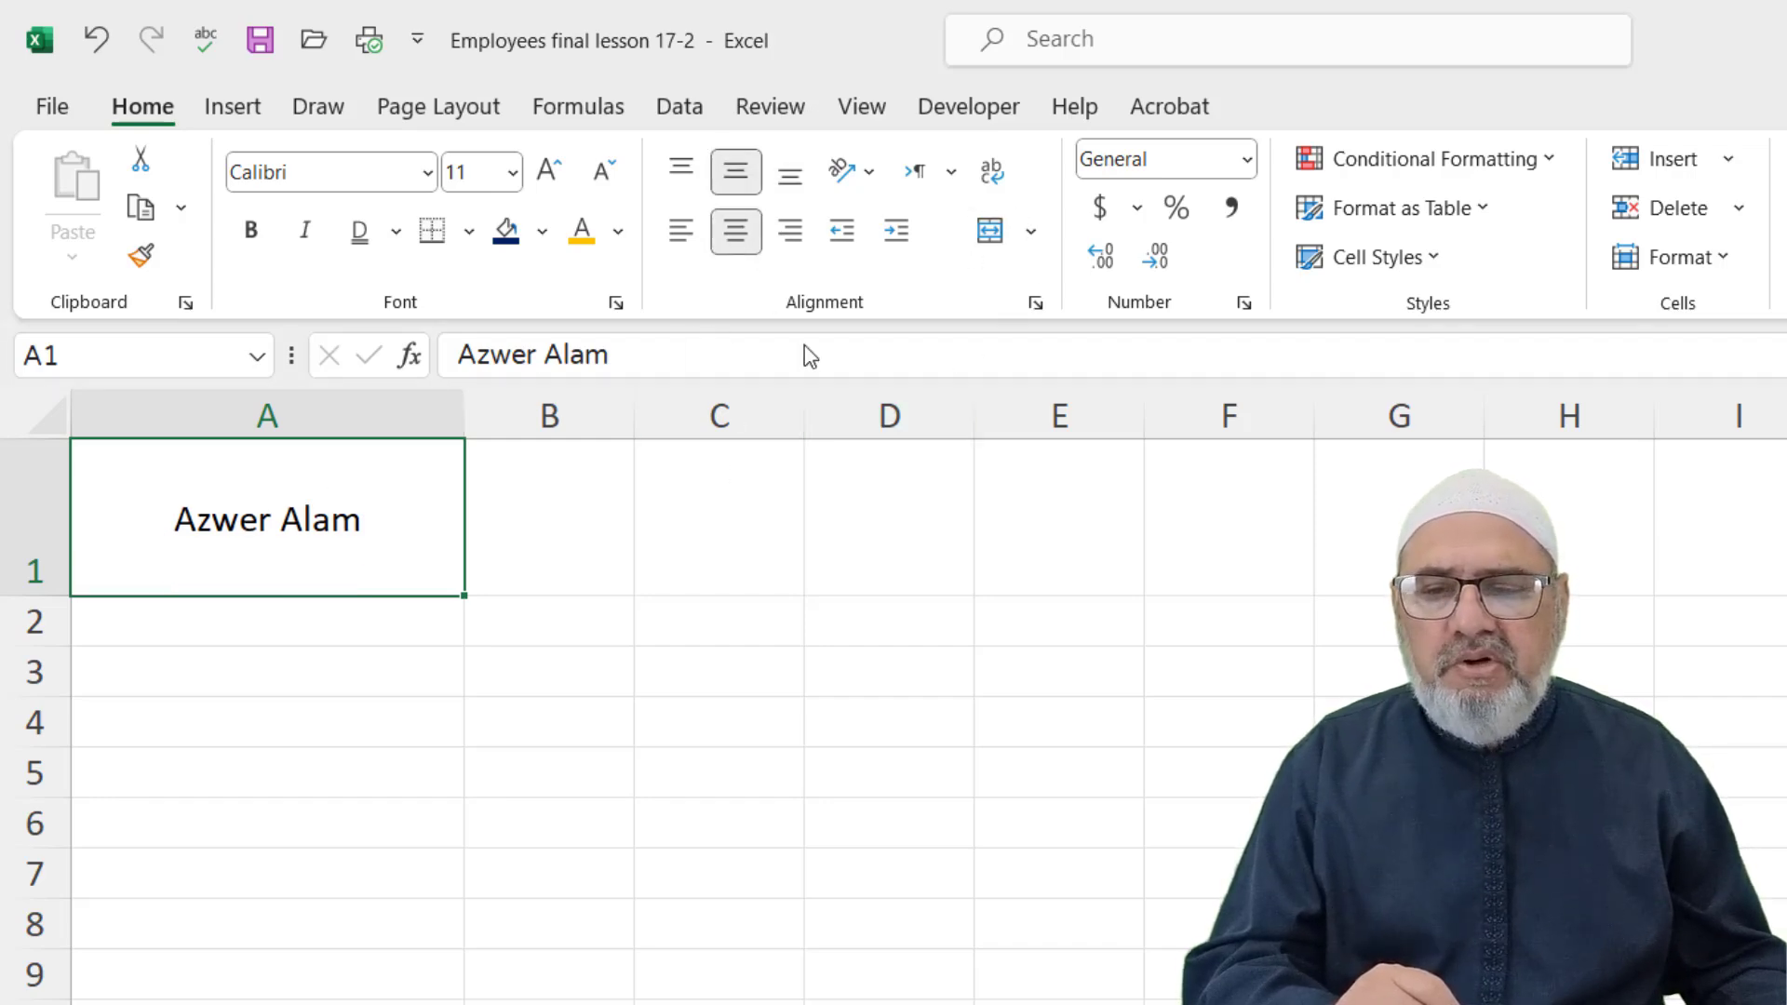
pyautogui.click(662, 357)
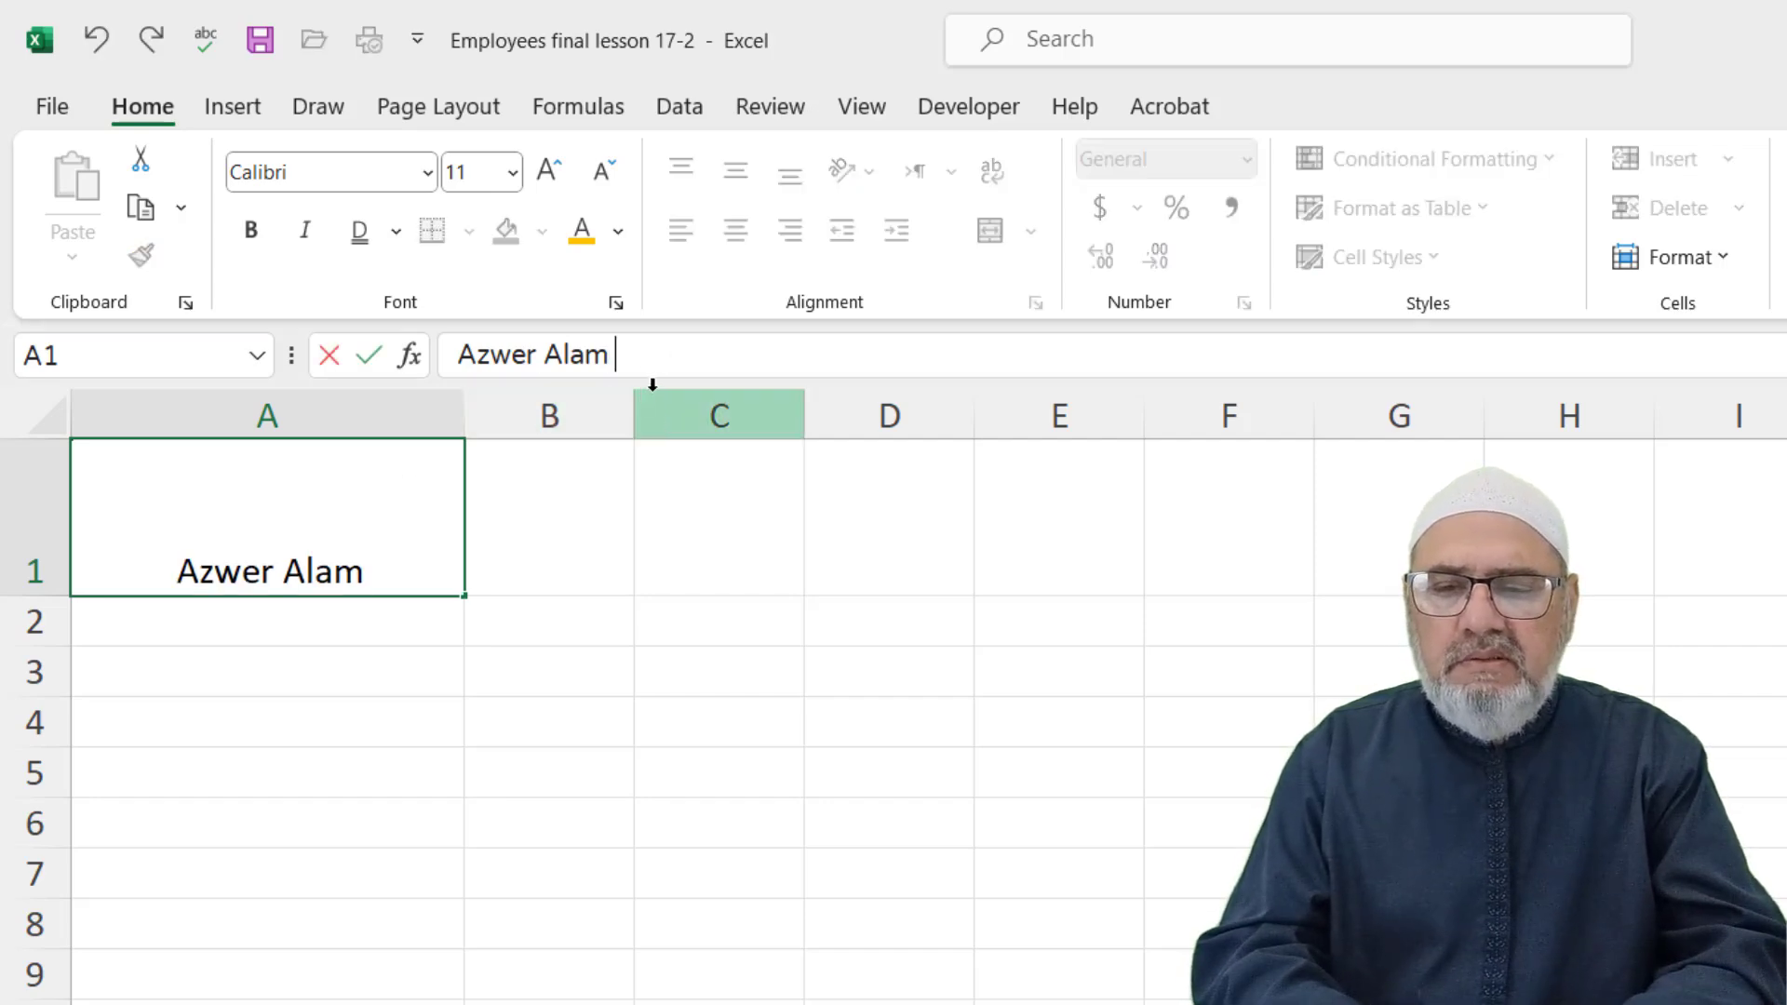
pyautogui.write('f')
pyautogui.press('BackSpace')
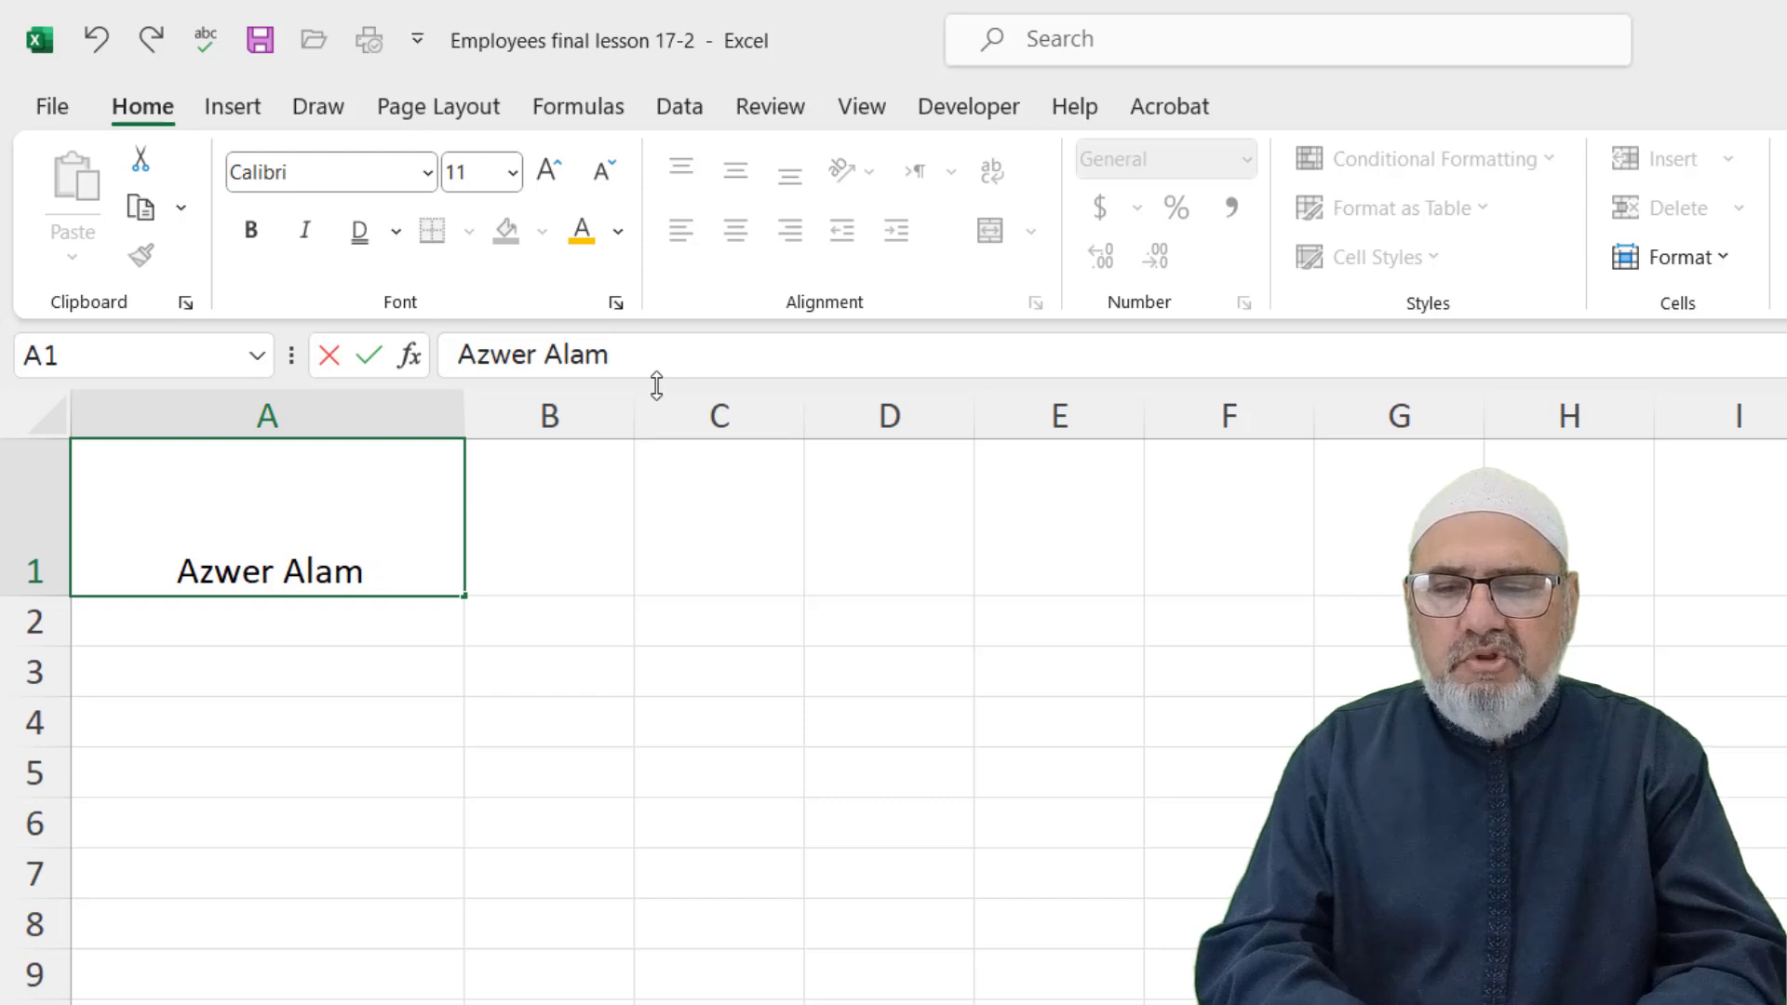
pyautogui.write('adssdf asdafsdf asd')
pyautogui.write(' asdfasf asd')
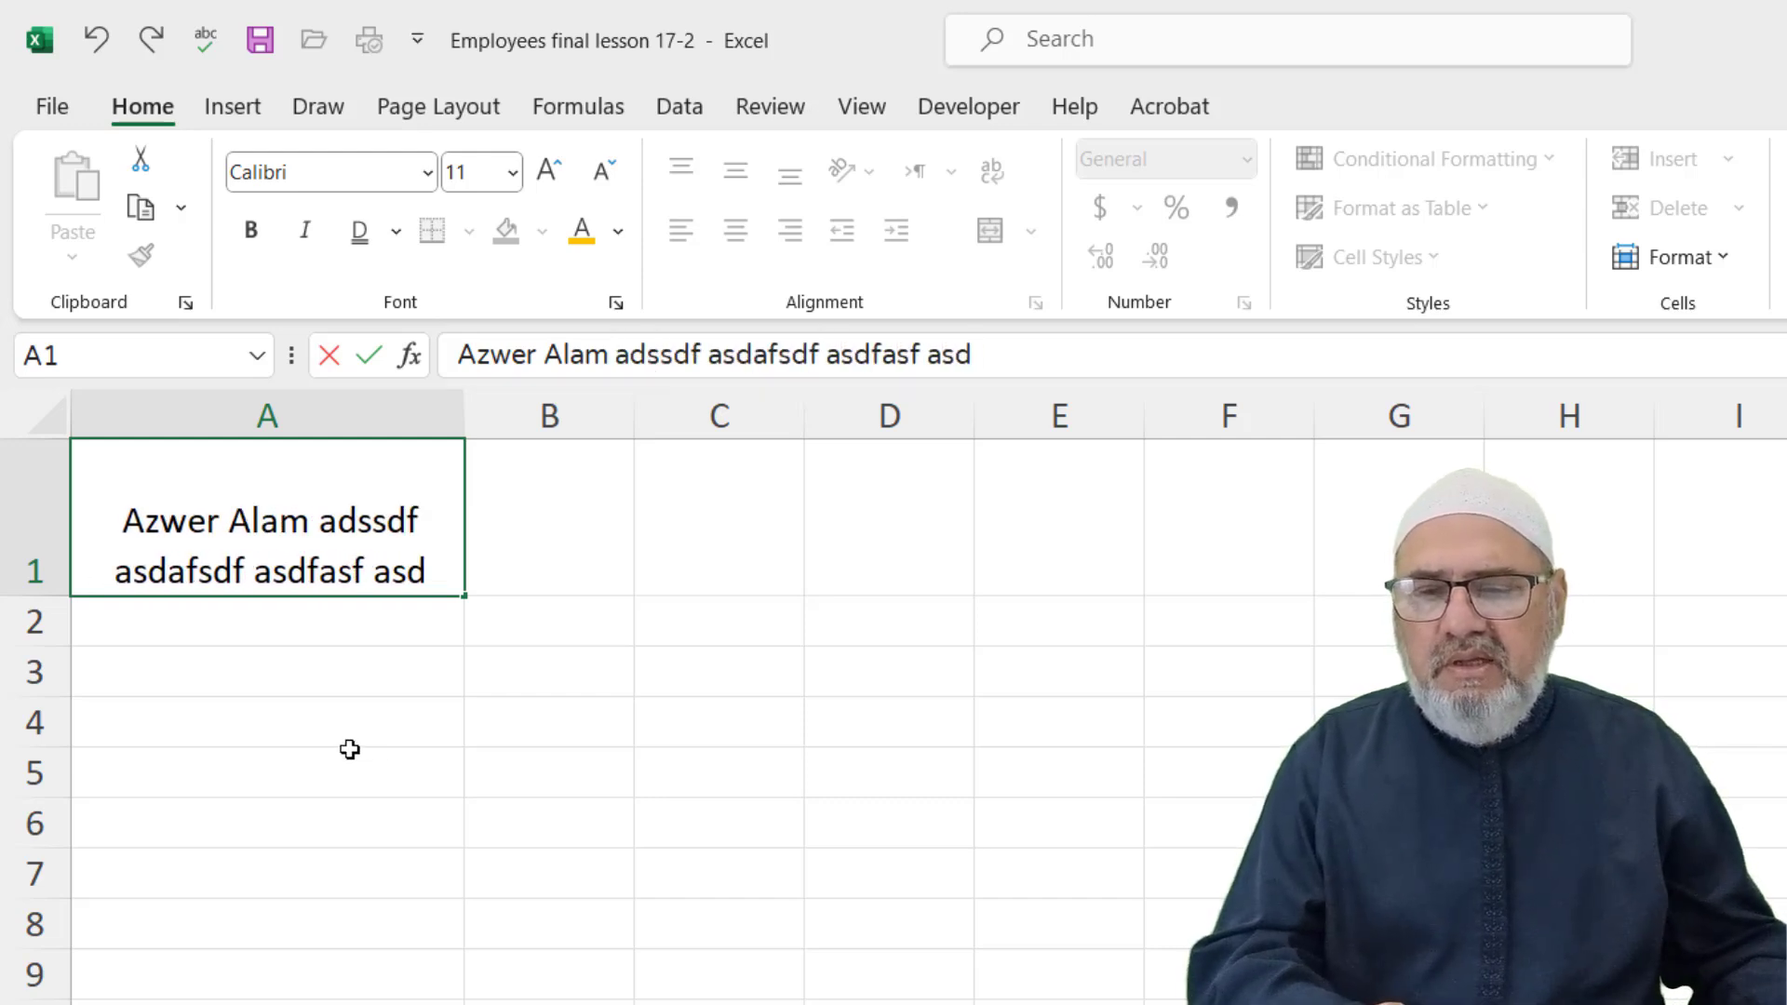
pyautogui.moveTo(347, 750); pyautogui.dragTo(348, 729)
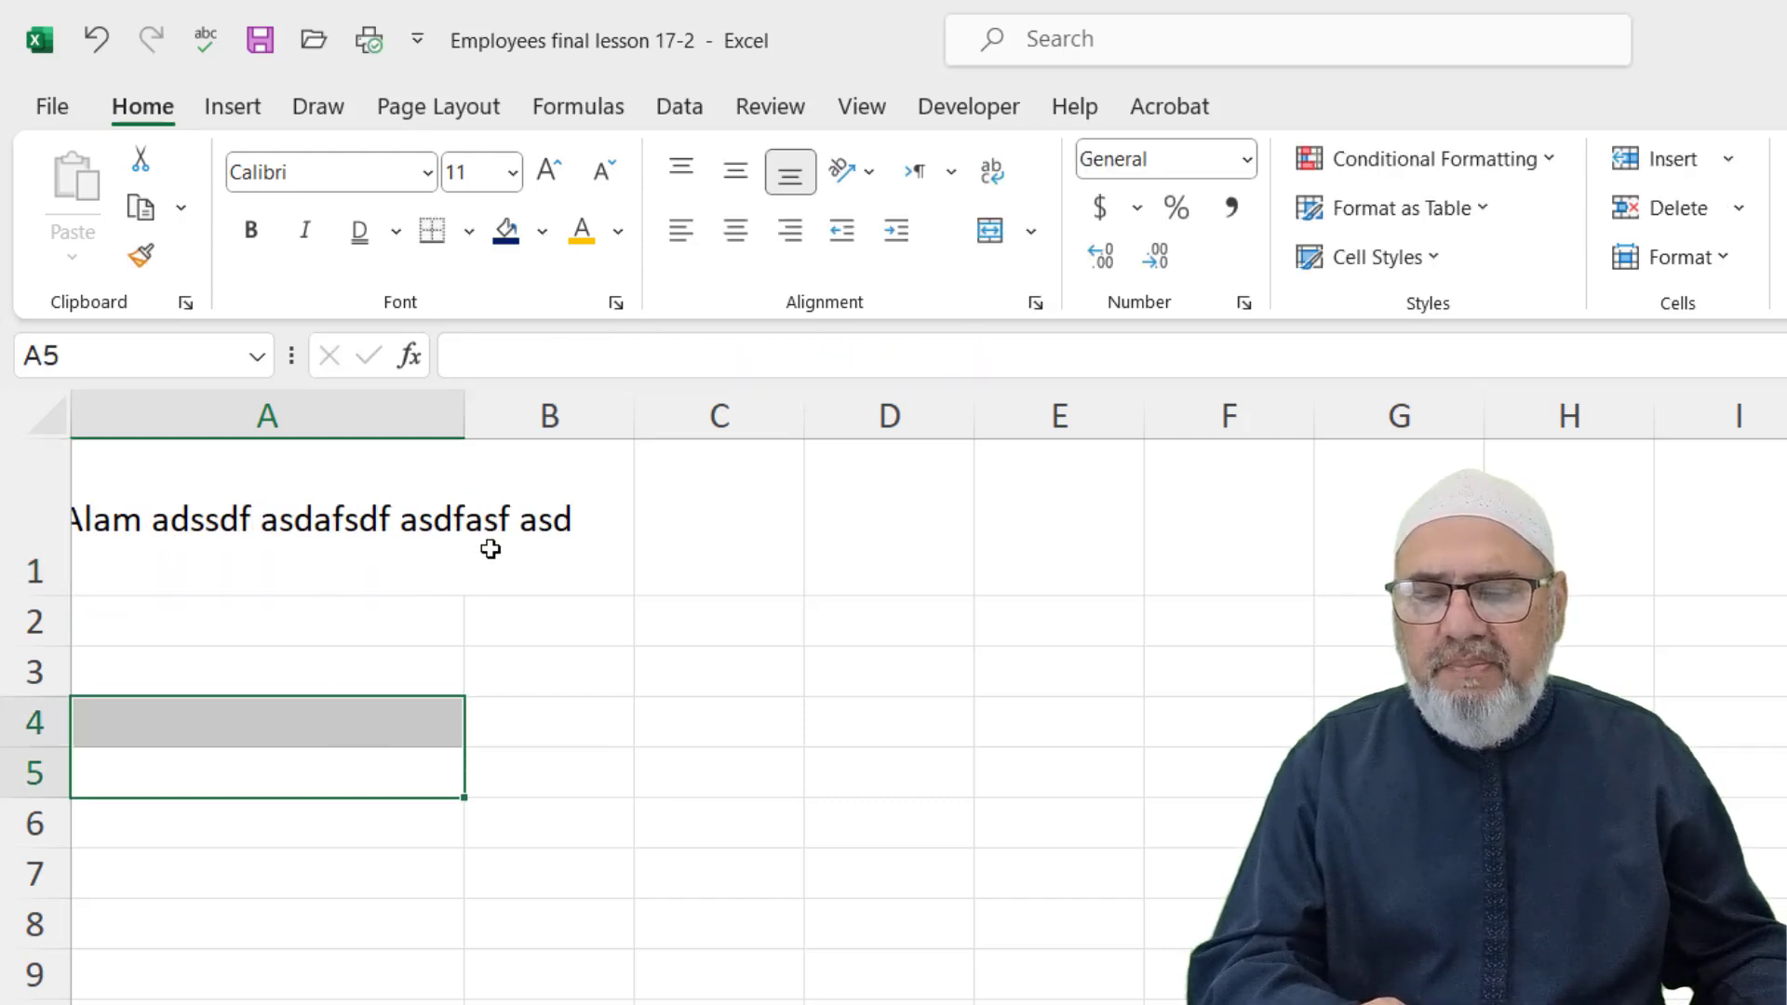
# Shorten row 1 and turn on Wrap Text for A1
pyautogui.moveTo(61, 591); pyautogui.dragTo(60, 542)
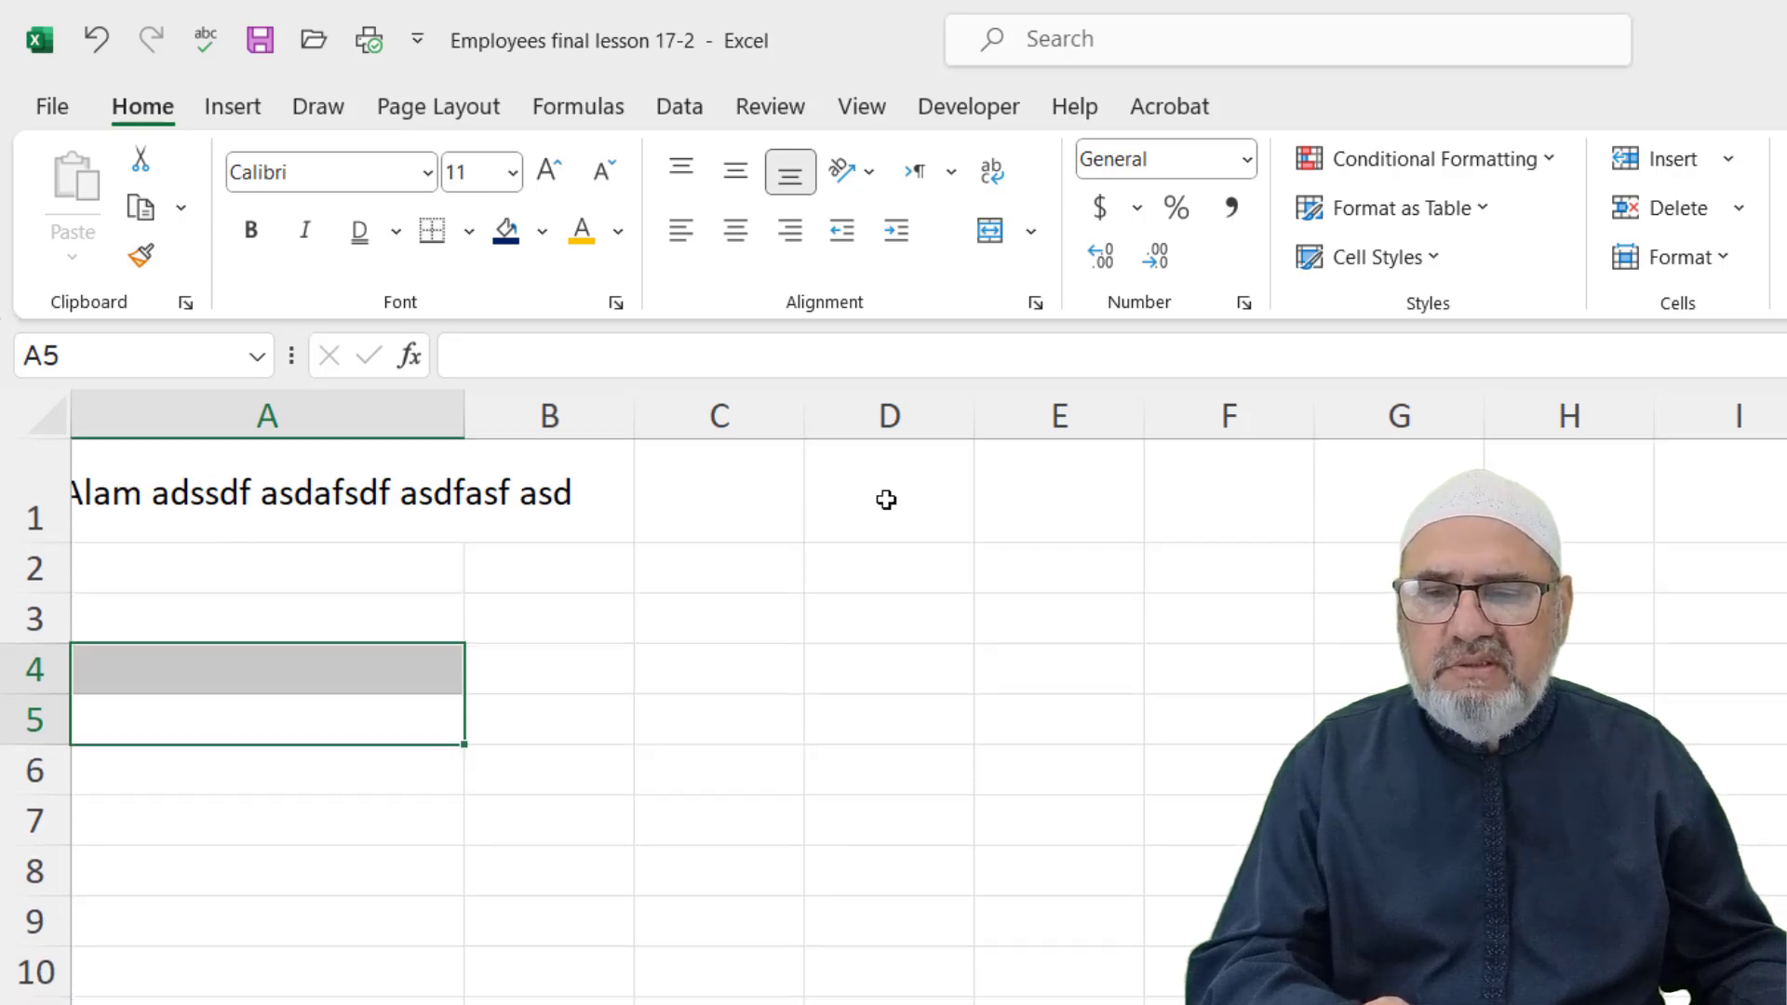
pyautogui.click(244, 496)
pyautogui.click(994, 169)
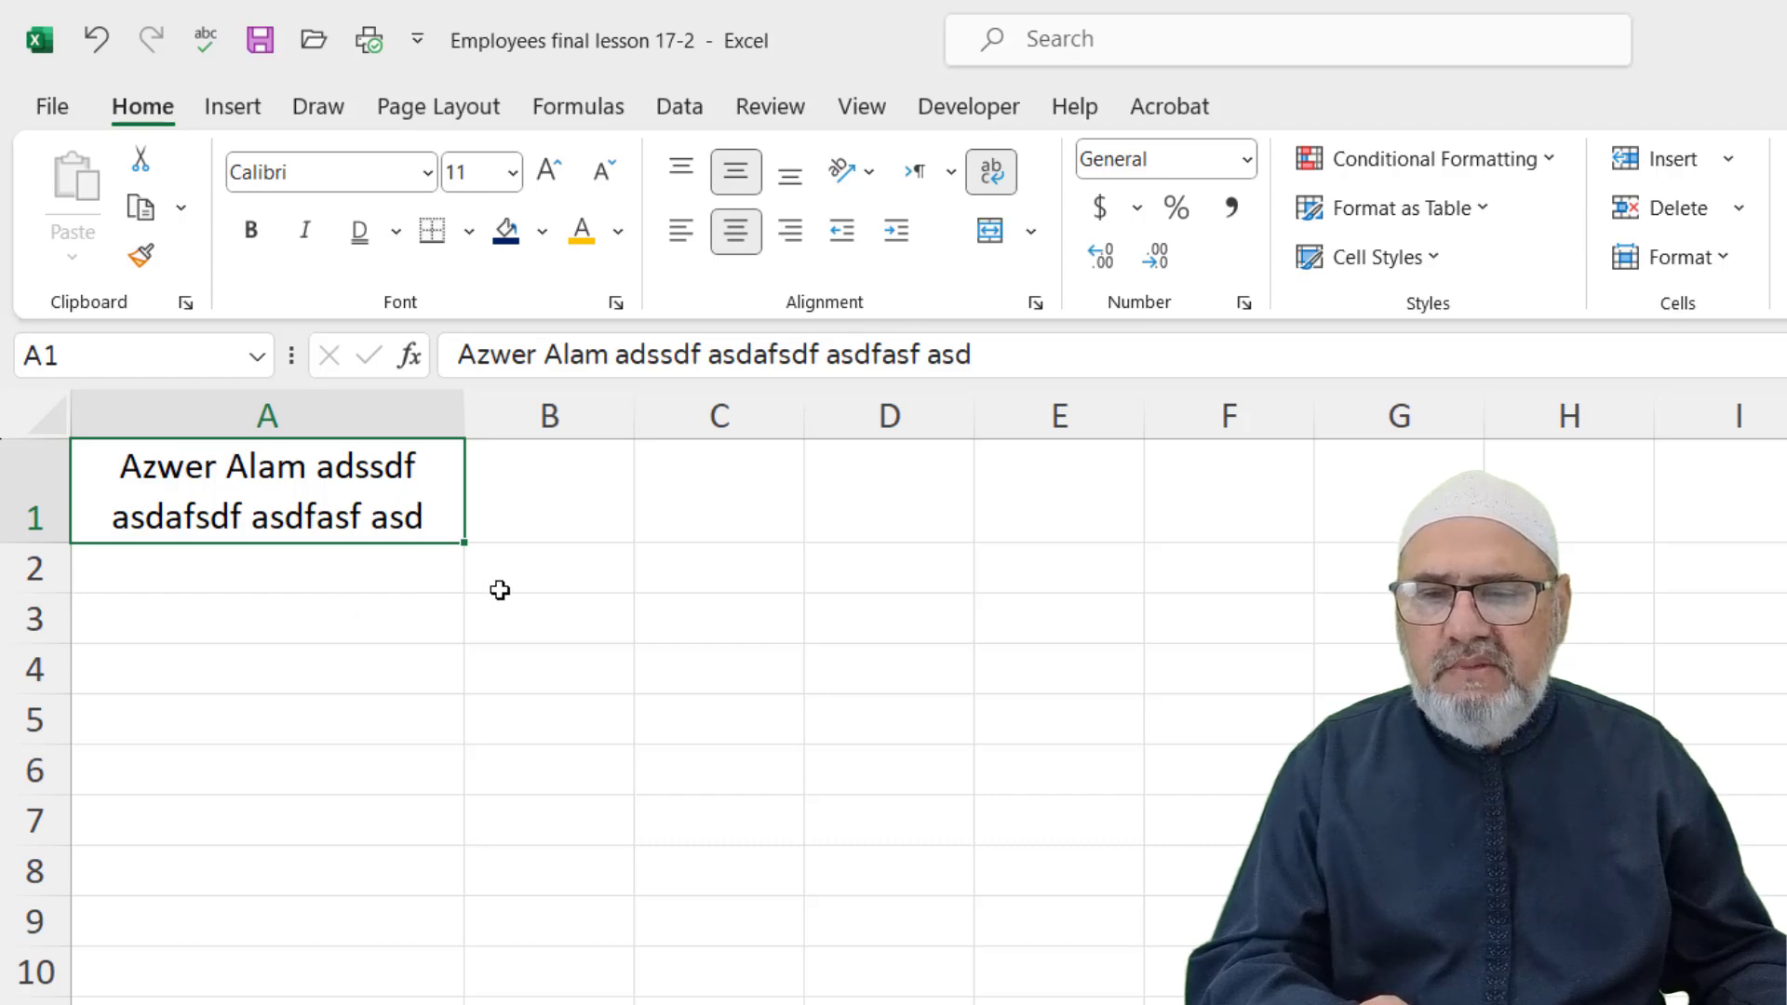
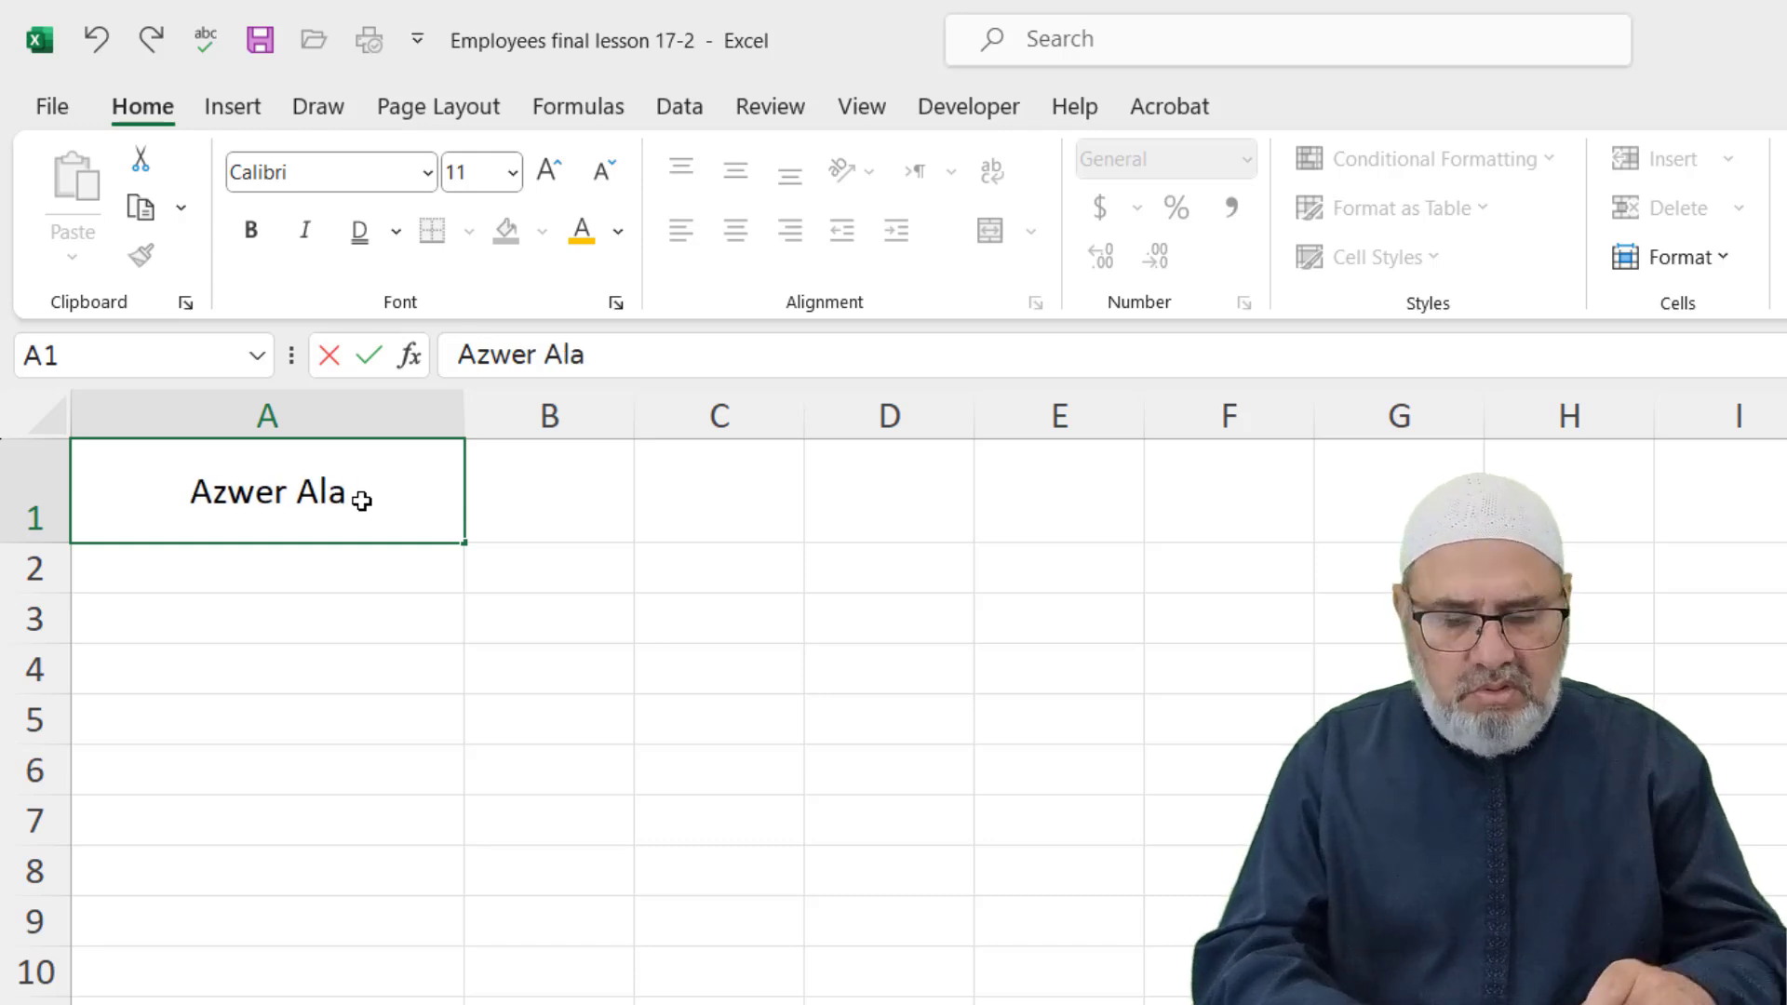
# Retype A1 as the person's full name only, then select A1 through F1
pyautogui.click(852, 486)
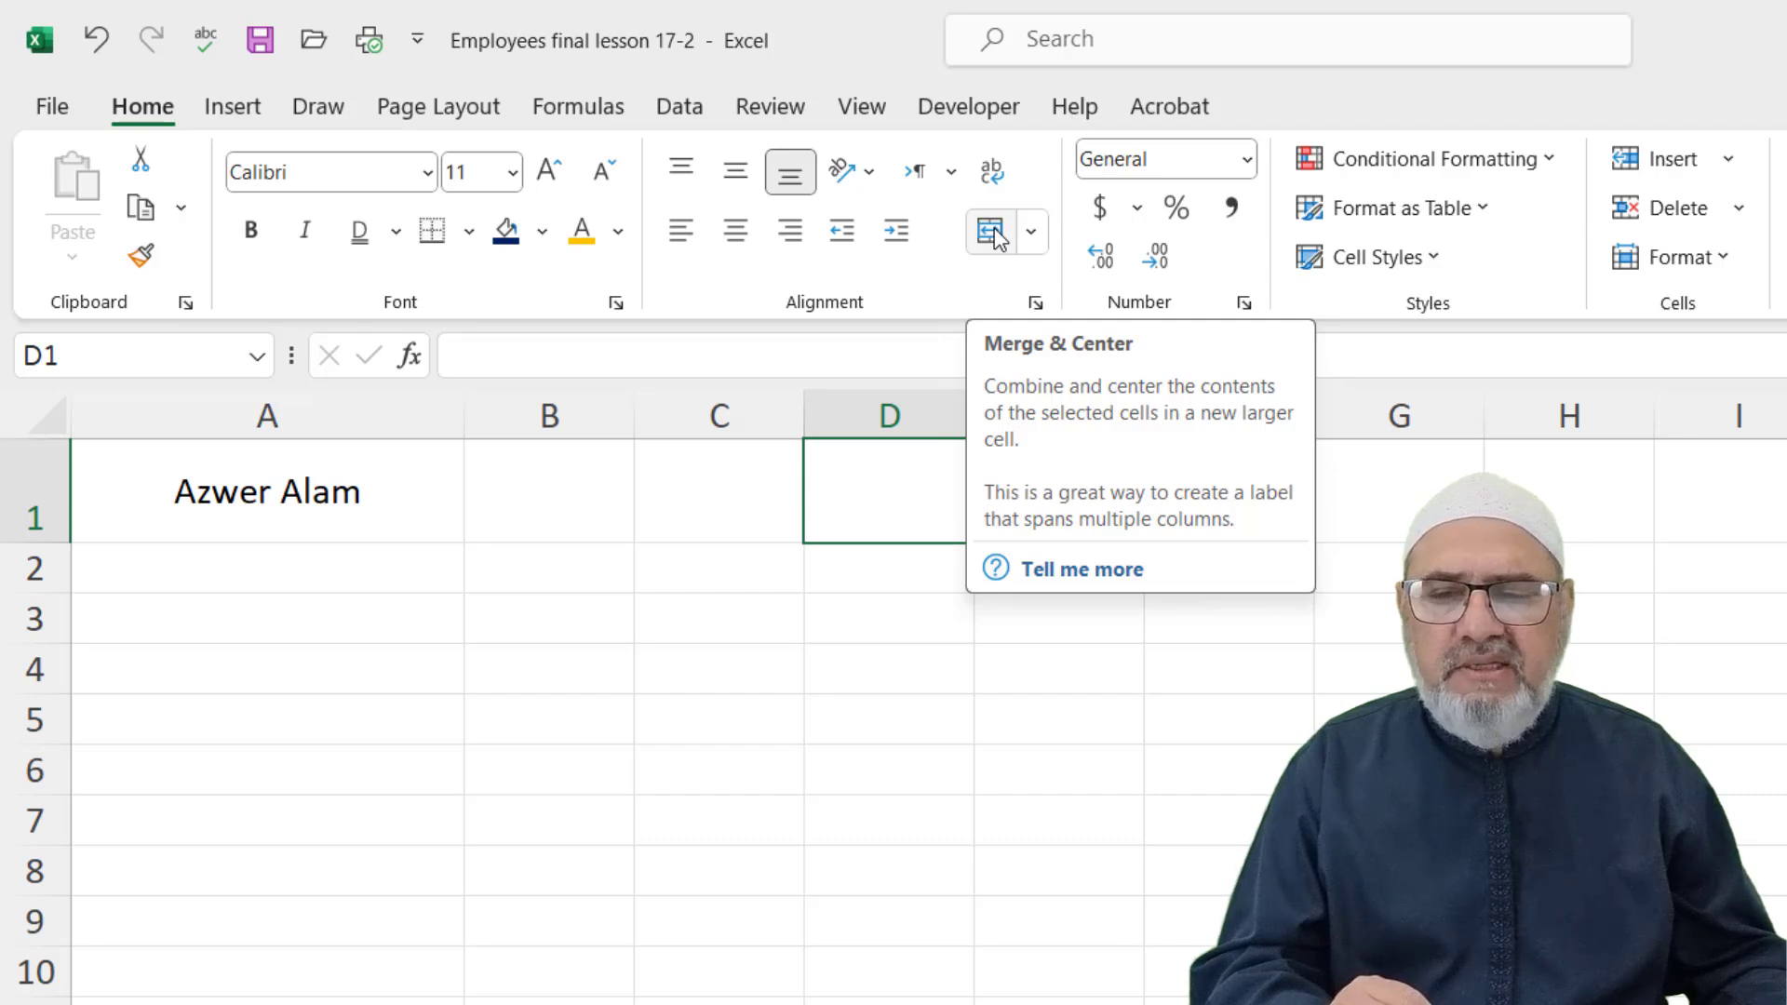
pyautogui.click(712, 805)
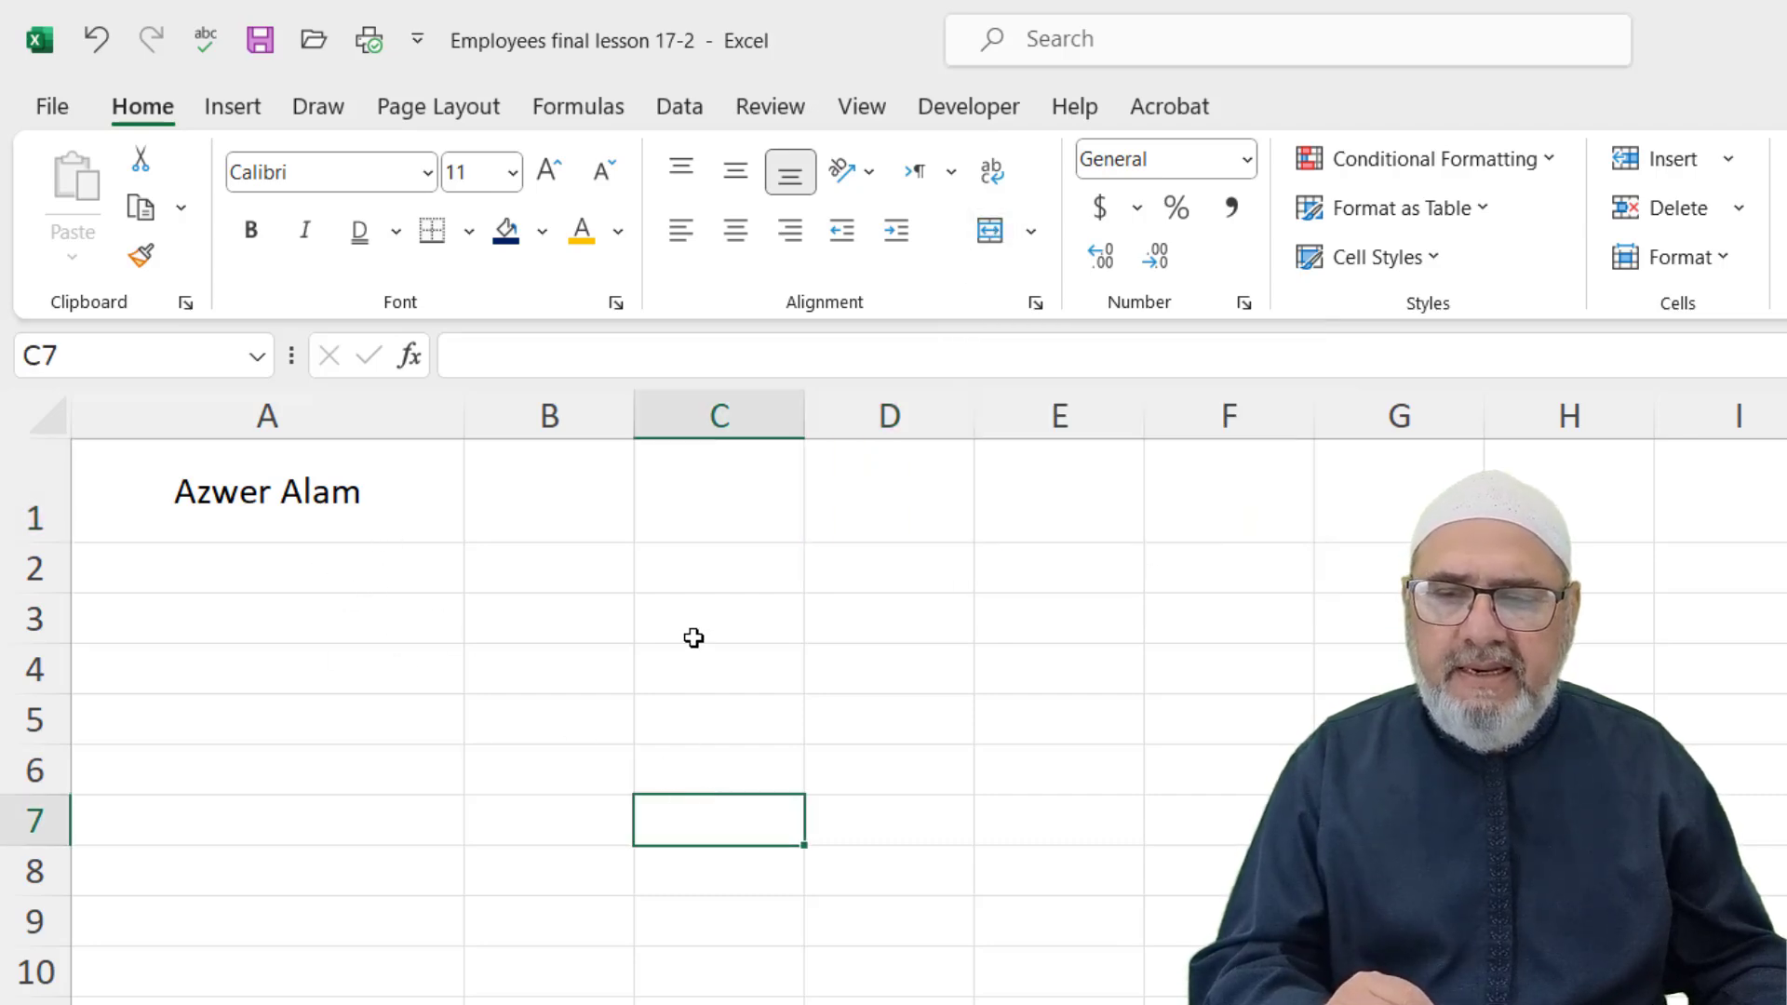
pyautogui.moveTo(160, 503); pyautogui.dragTo(1253, 510)
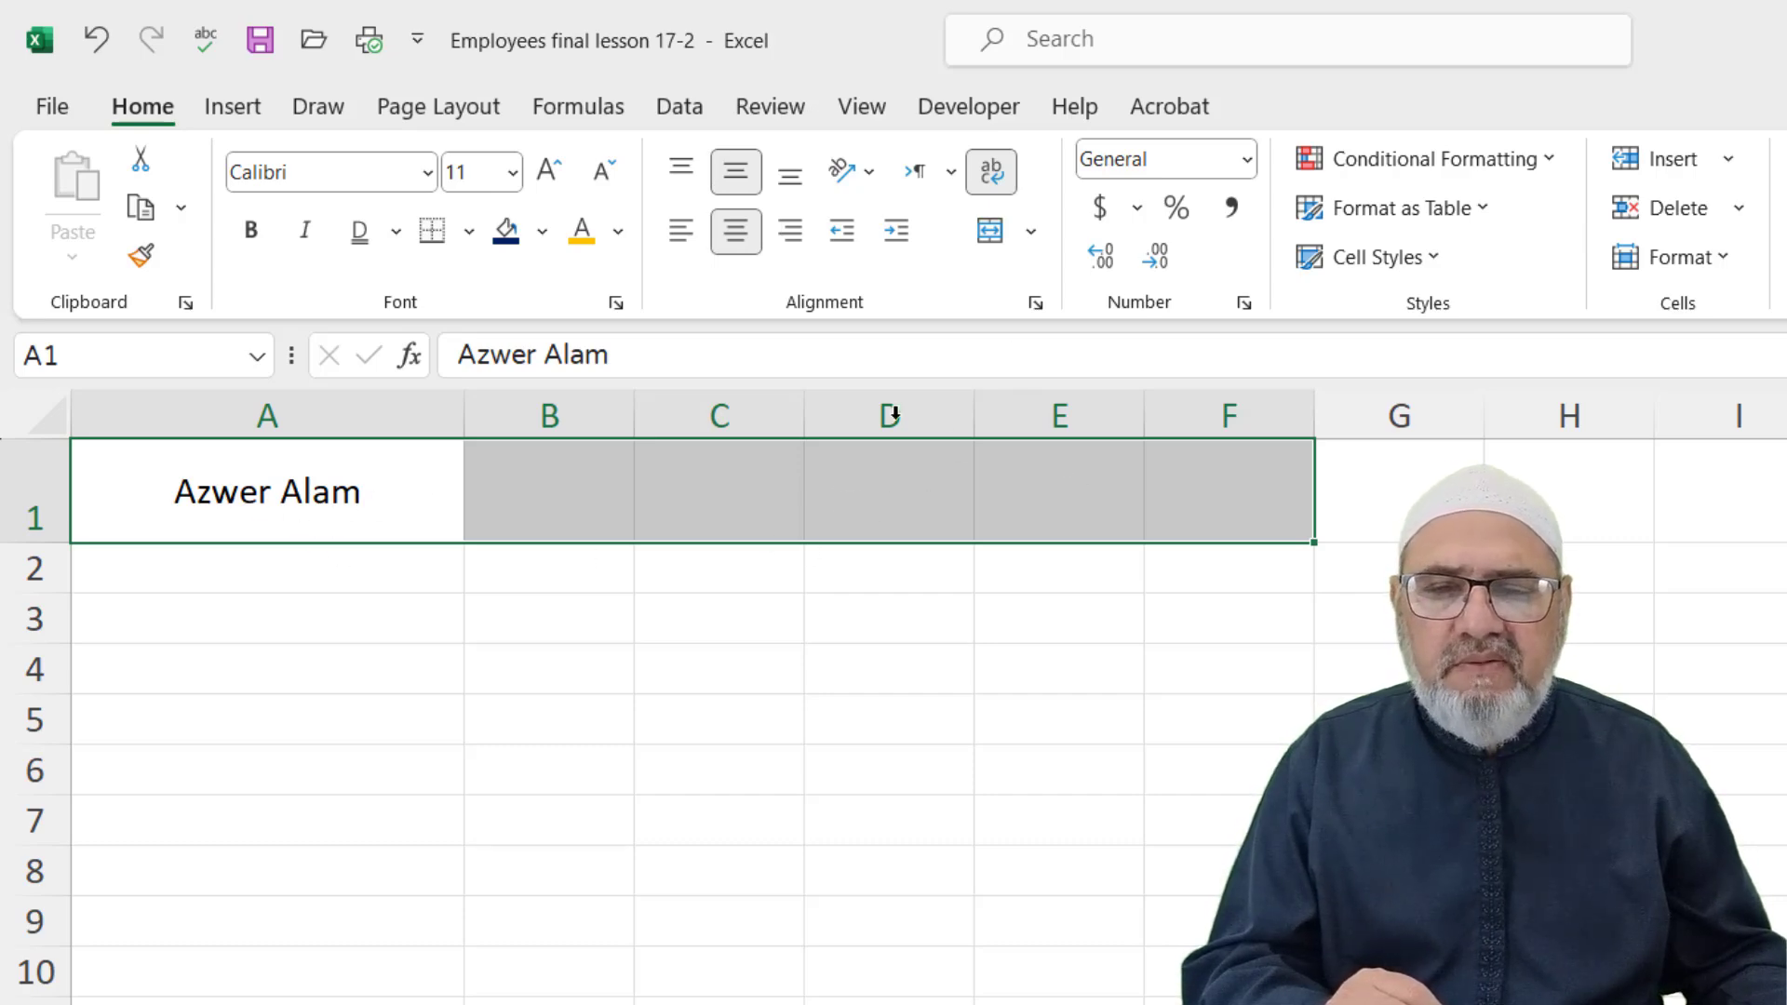
# Merge & Center A1:F1 and check the merged title cell by selecting in and around it
pyautogui.click(989, 230)
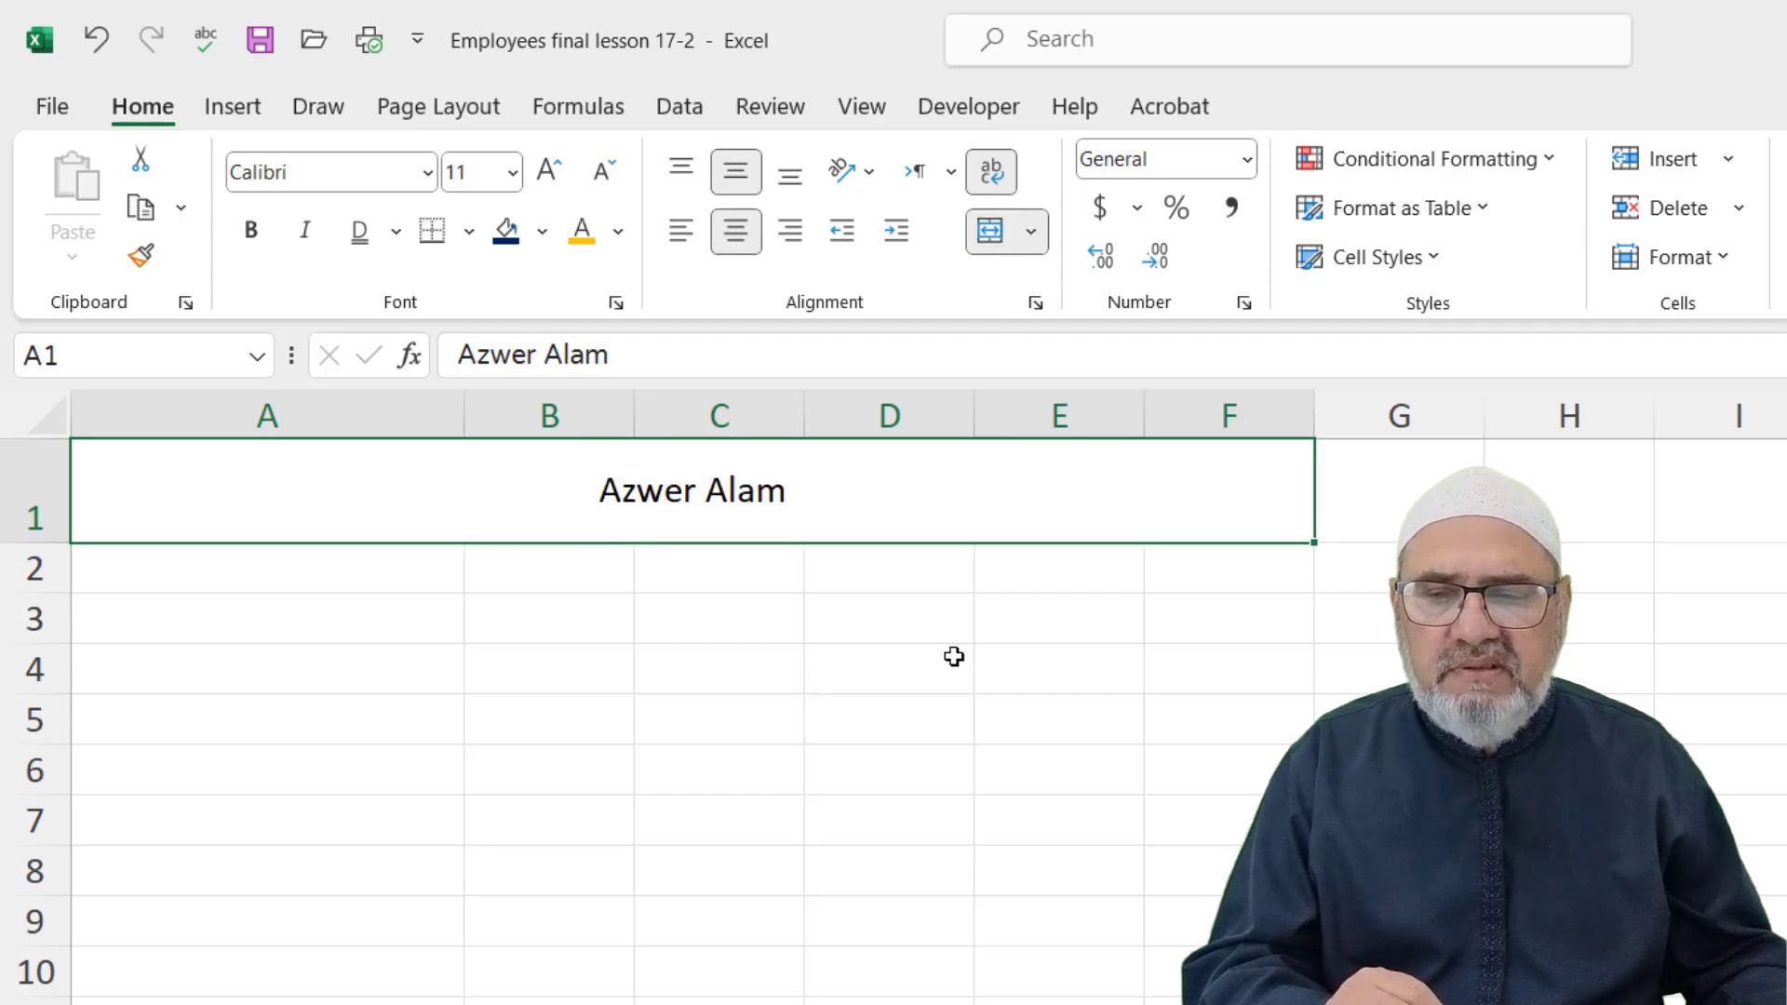
pyautogui.click(931, 661)
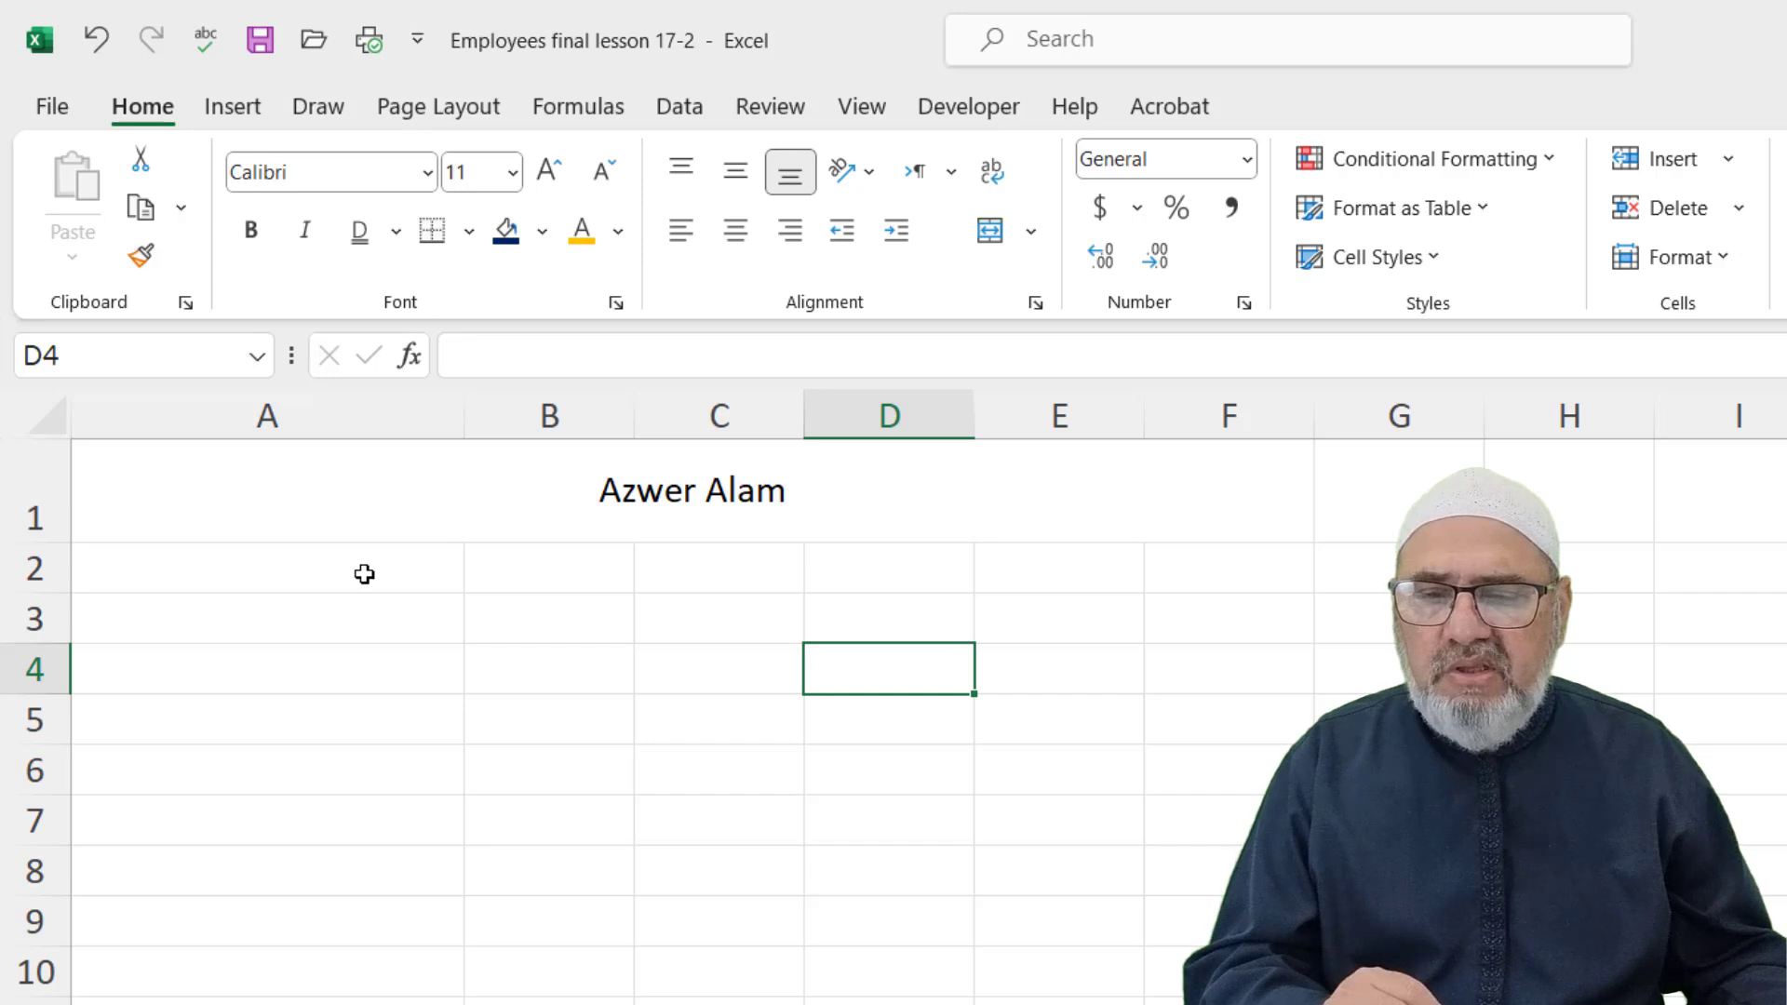
pyautogui.click(292, 487)
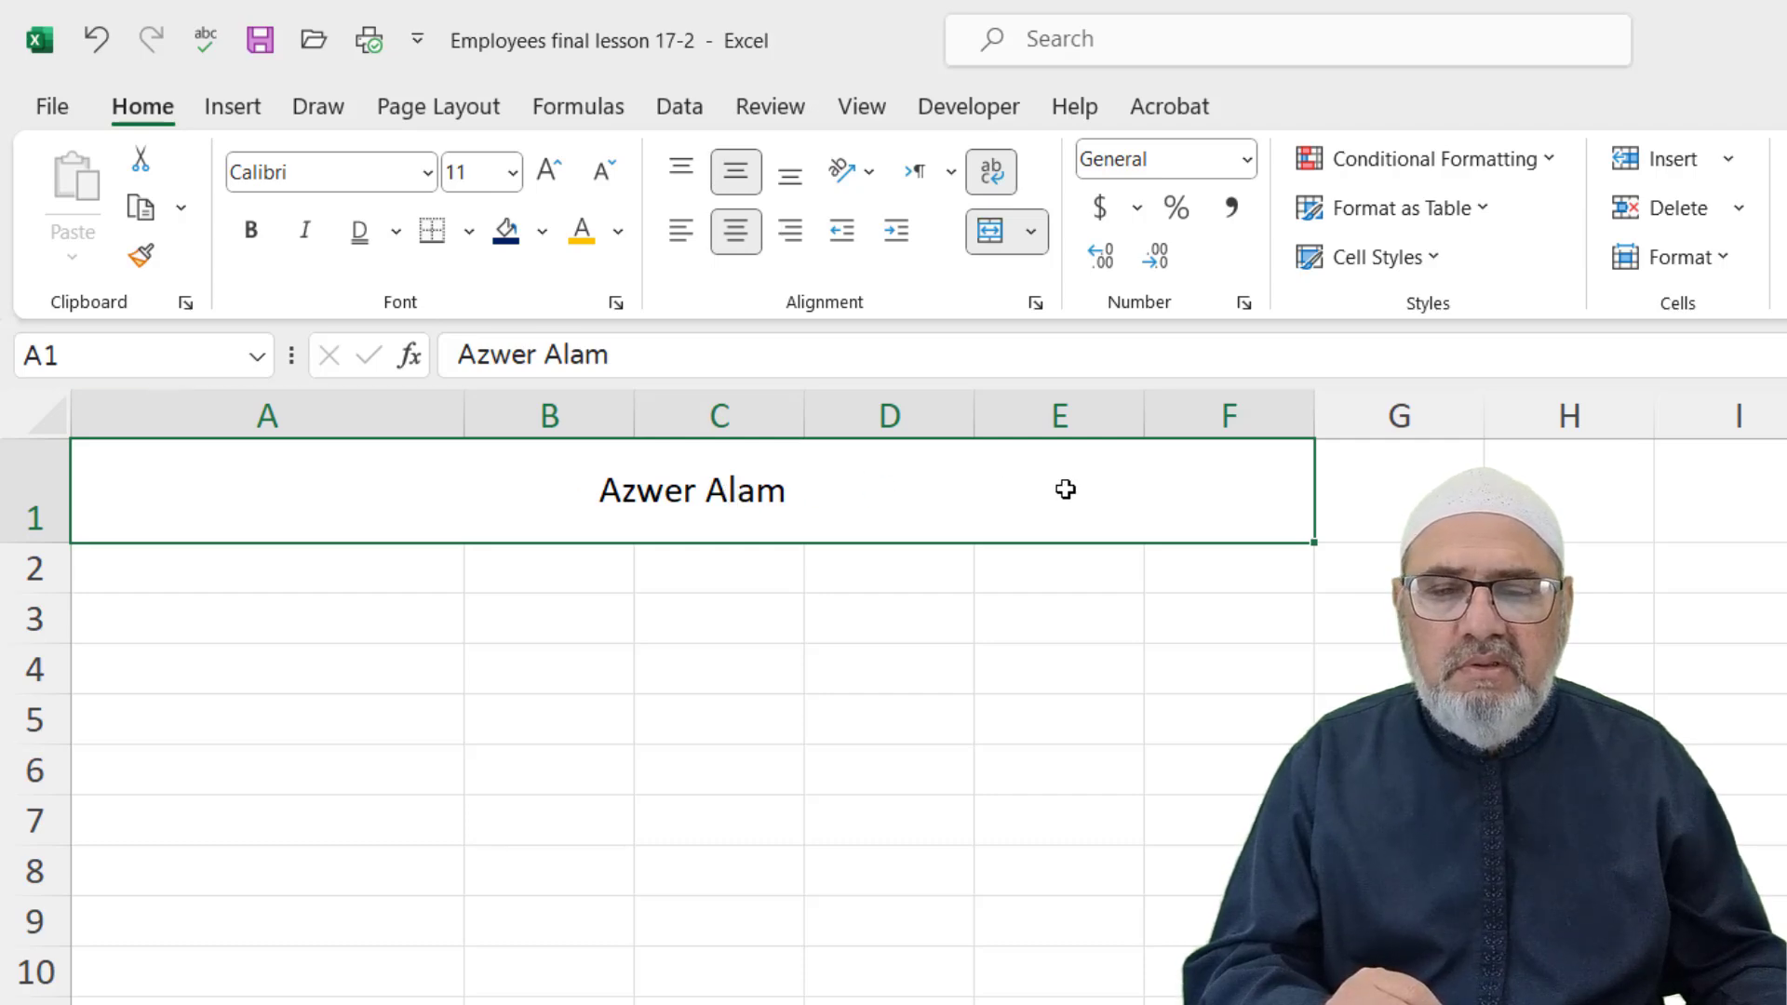
pyautogui.click(1384, 481)
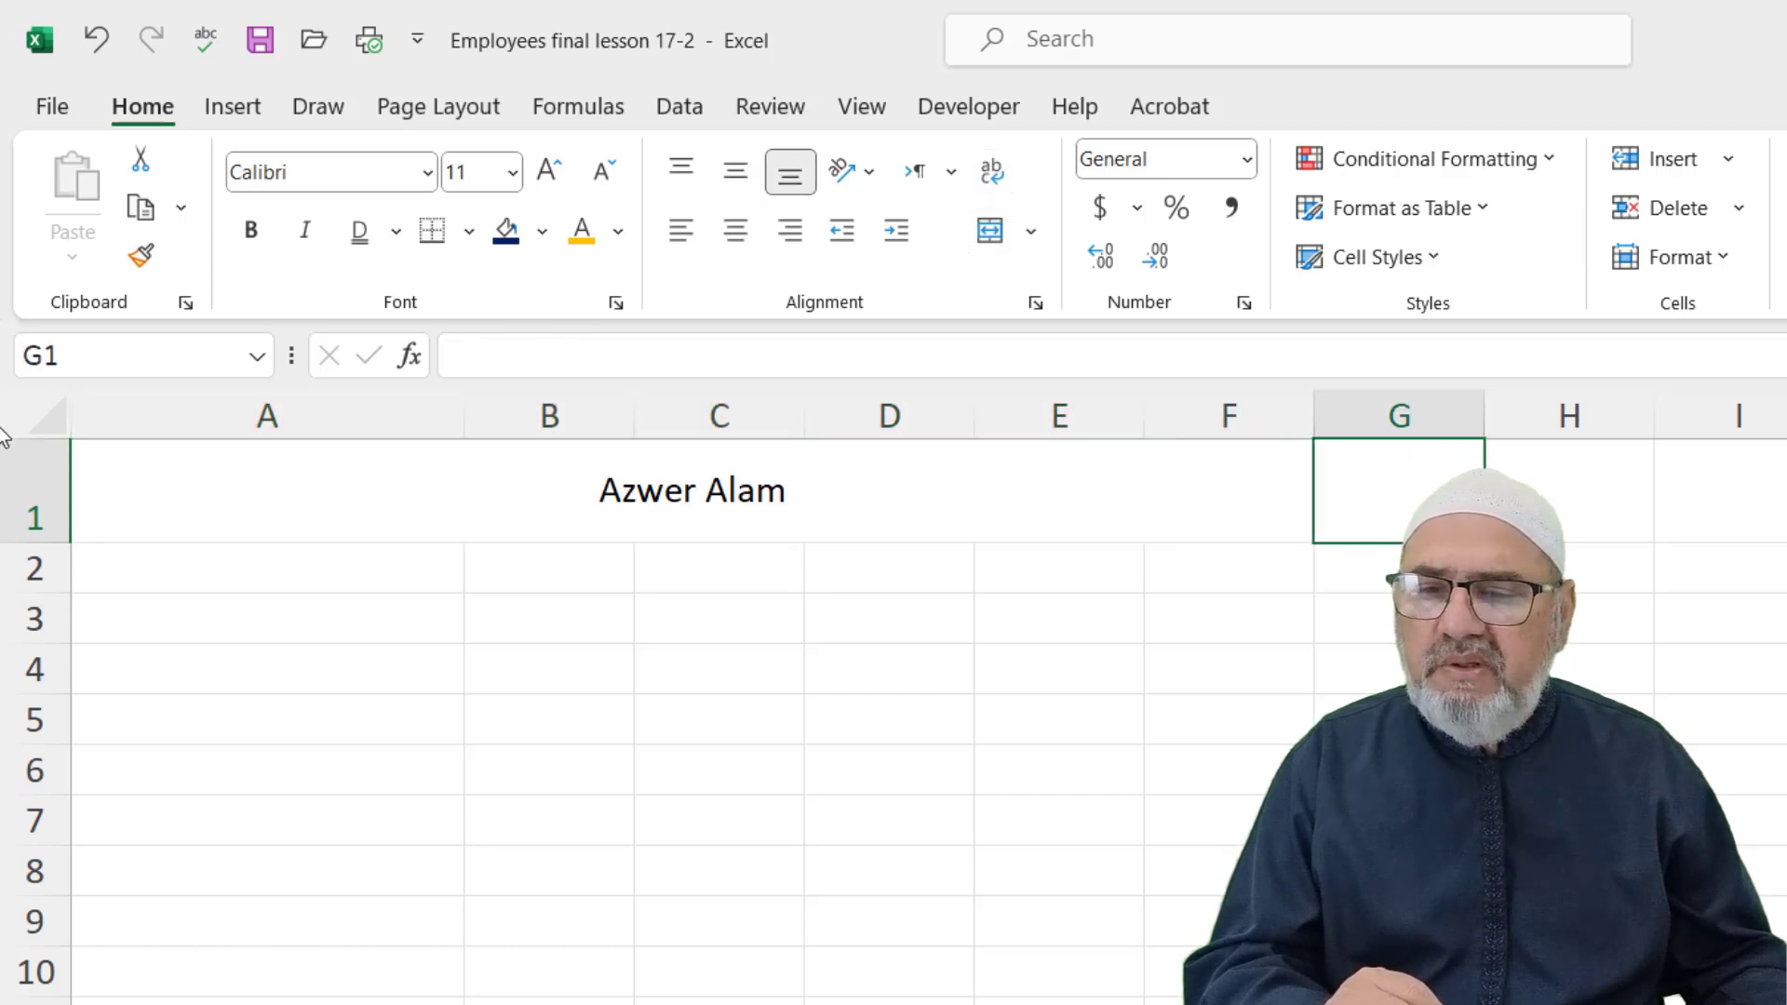
pyautogui.click(814, 654)
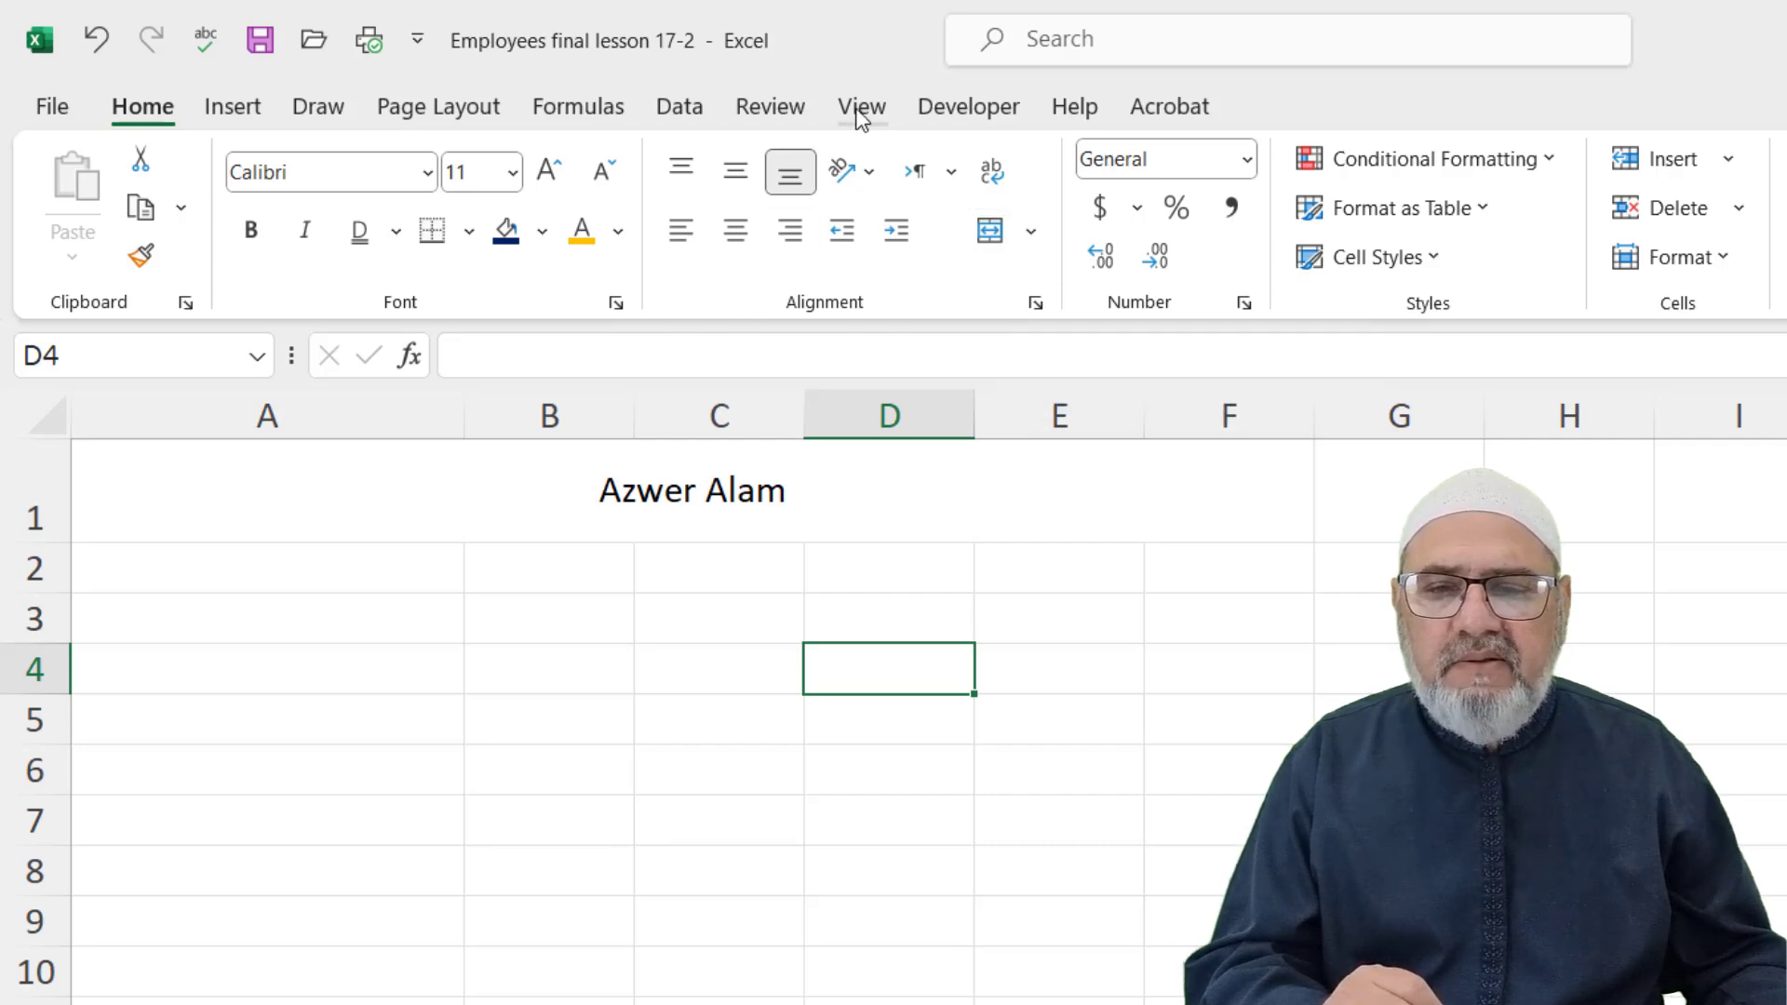
pyautogui.click(503, 482)
pyautogui.click(862, 106)
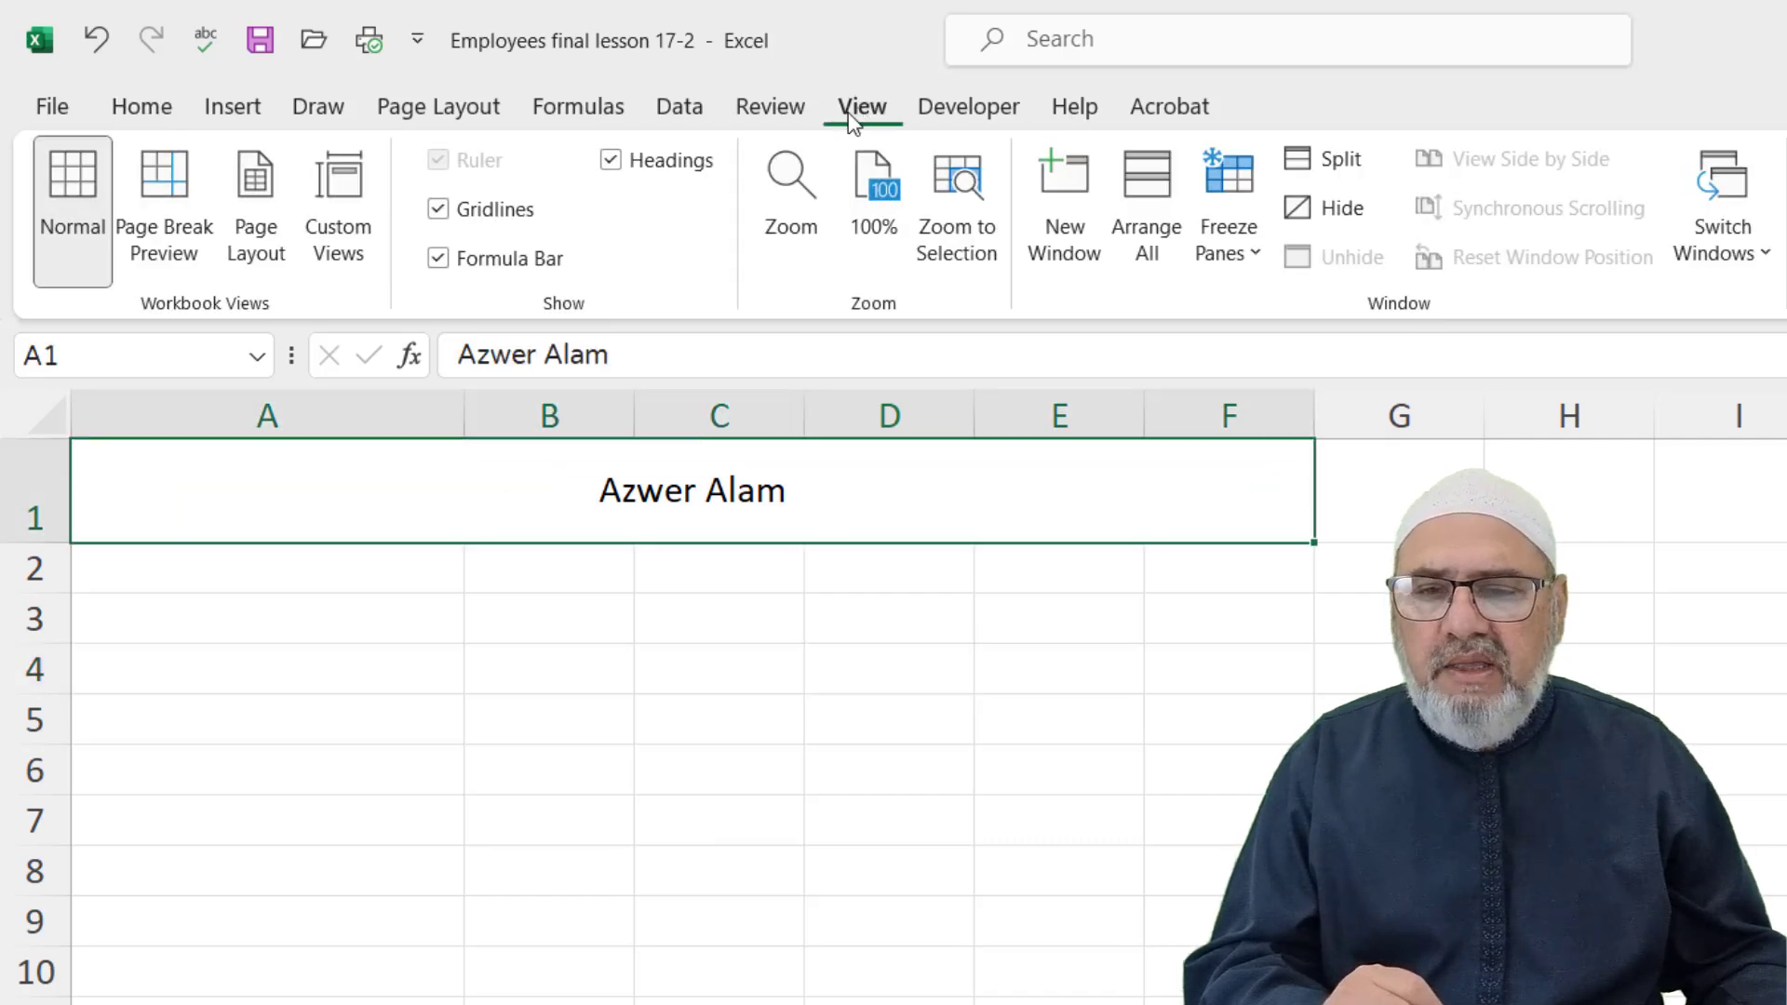
pyautogui.click(438, 210)
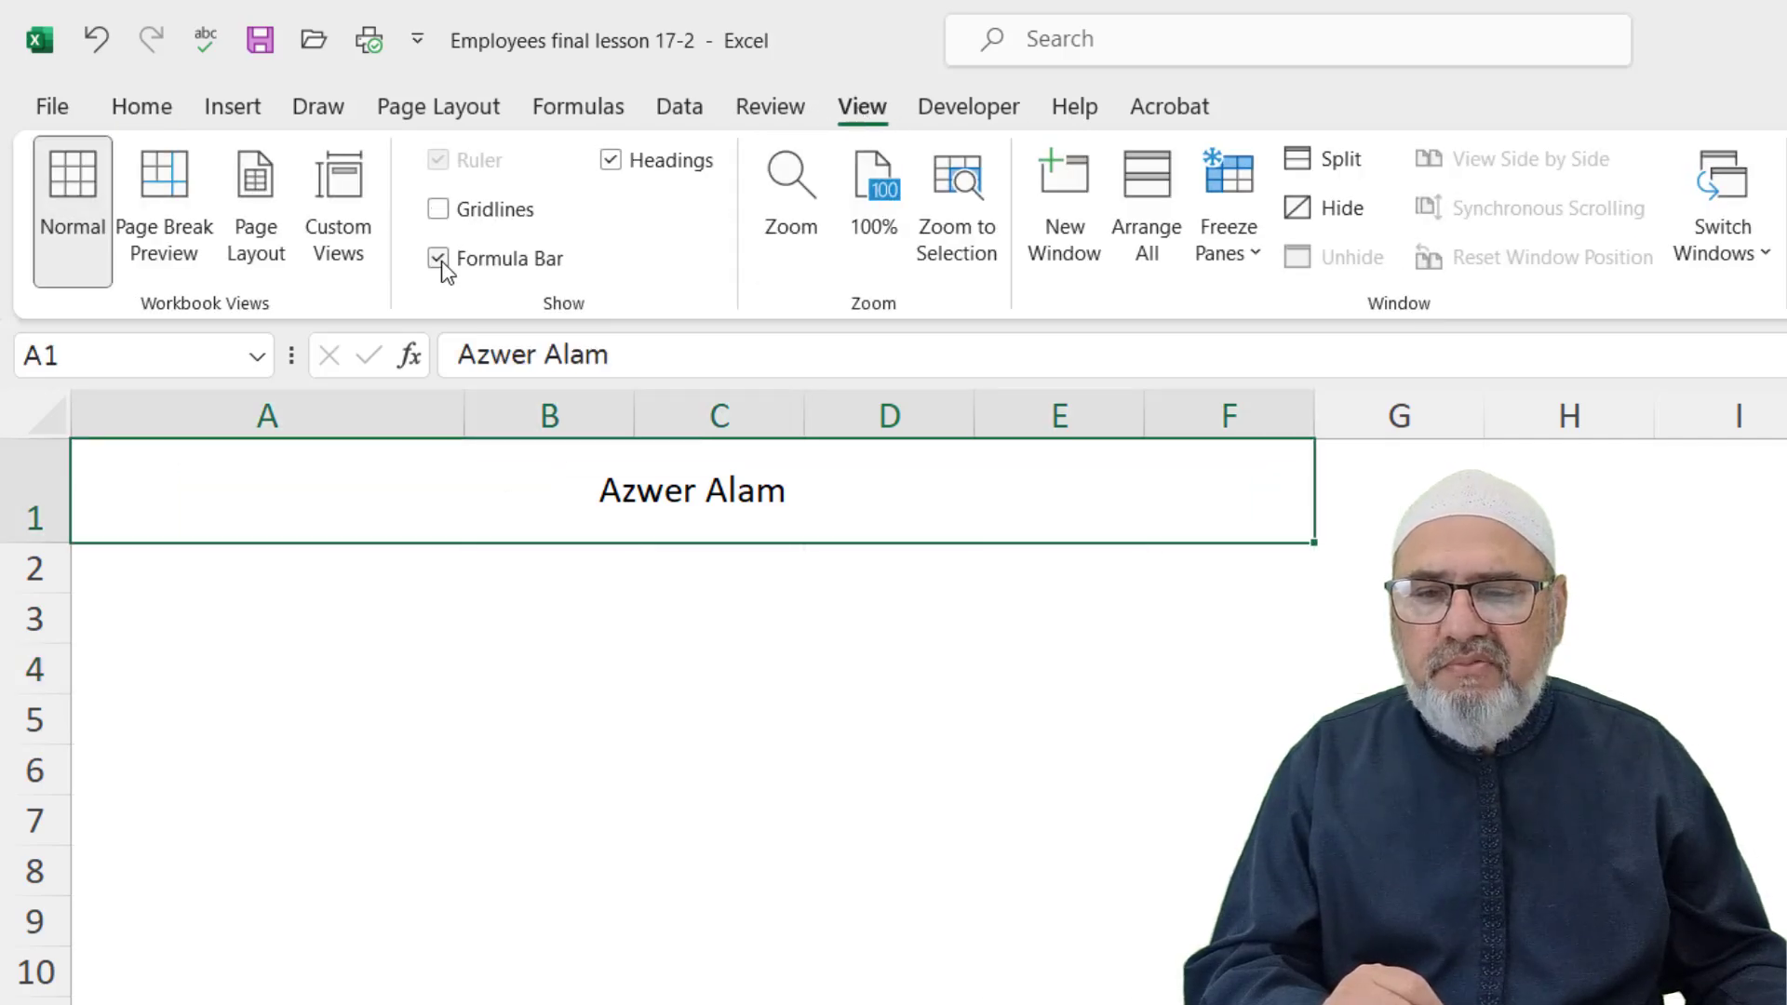
pyautogui.click(439, 259)
pyautogui.click(626, 164)
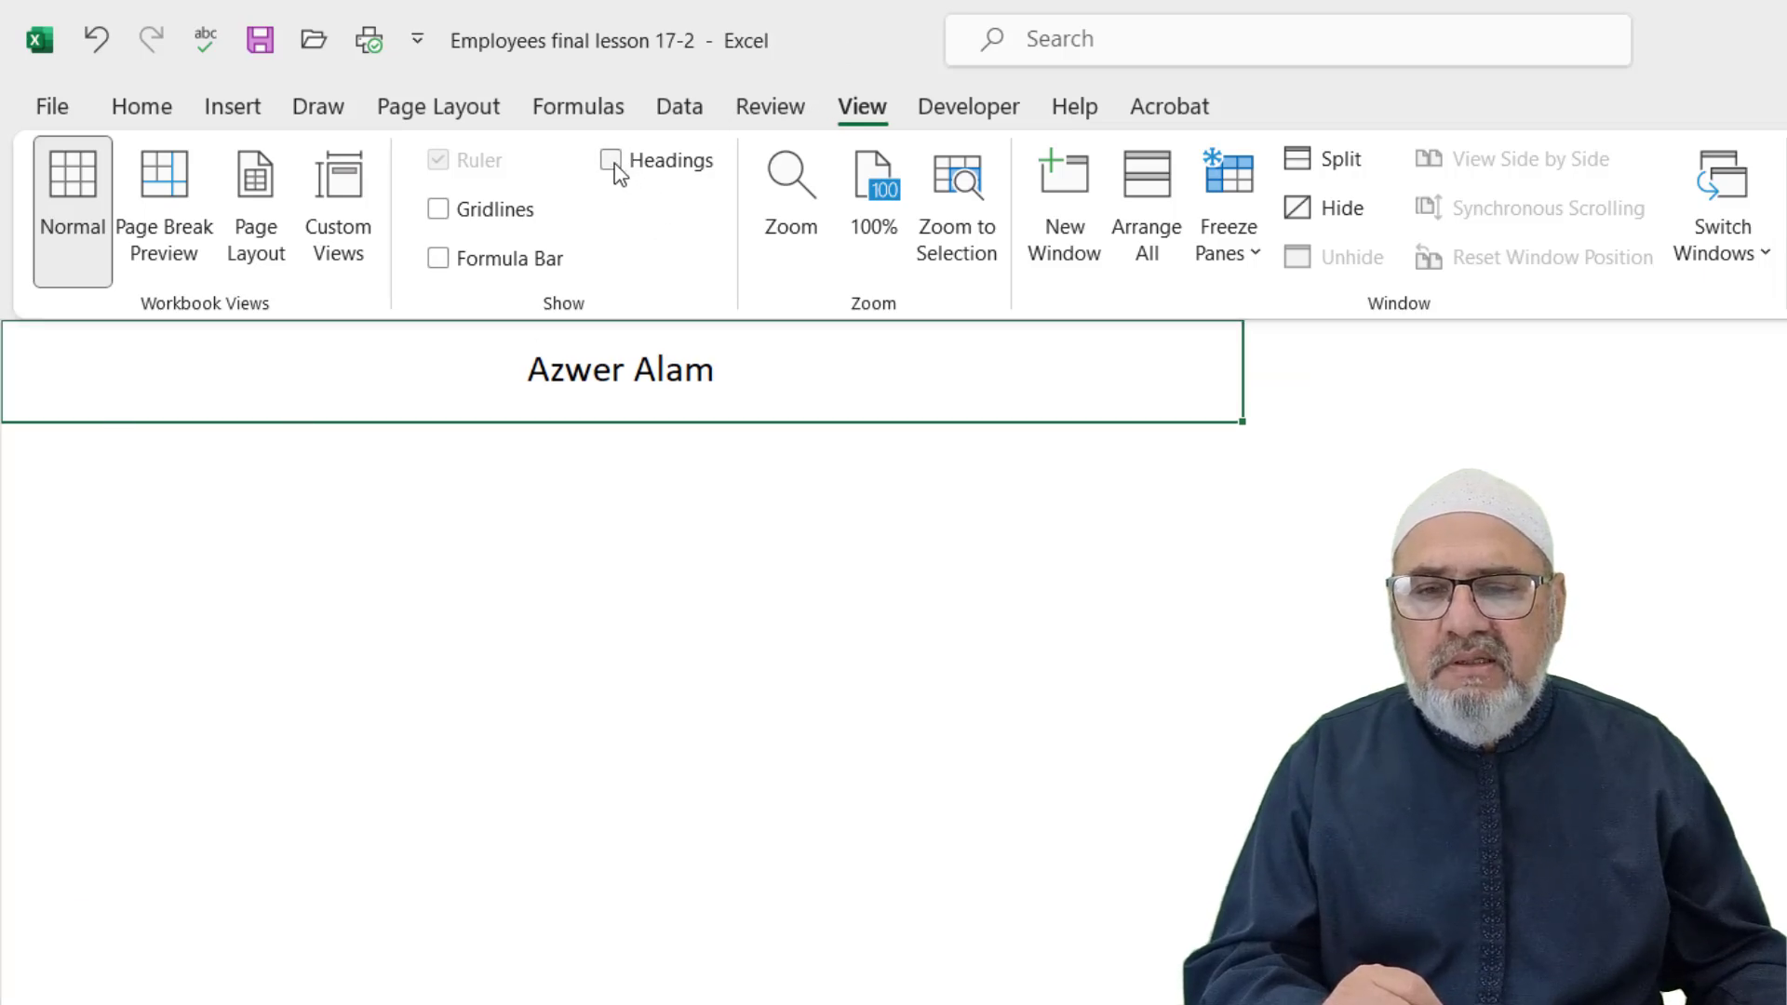
pyautogui.click(619, 173)
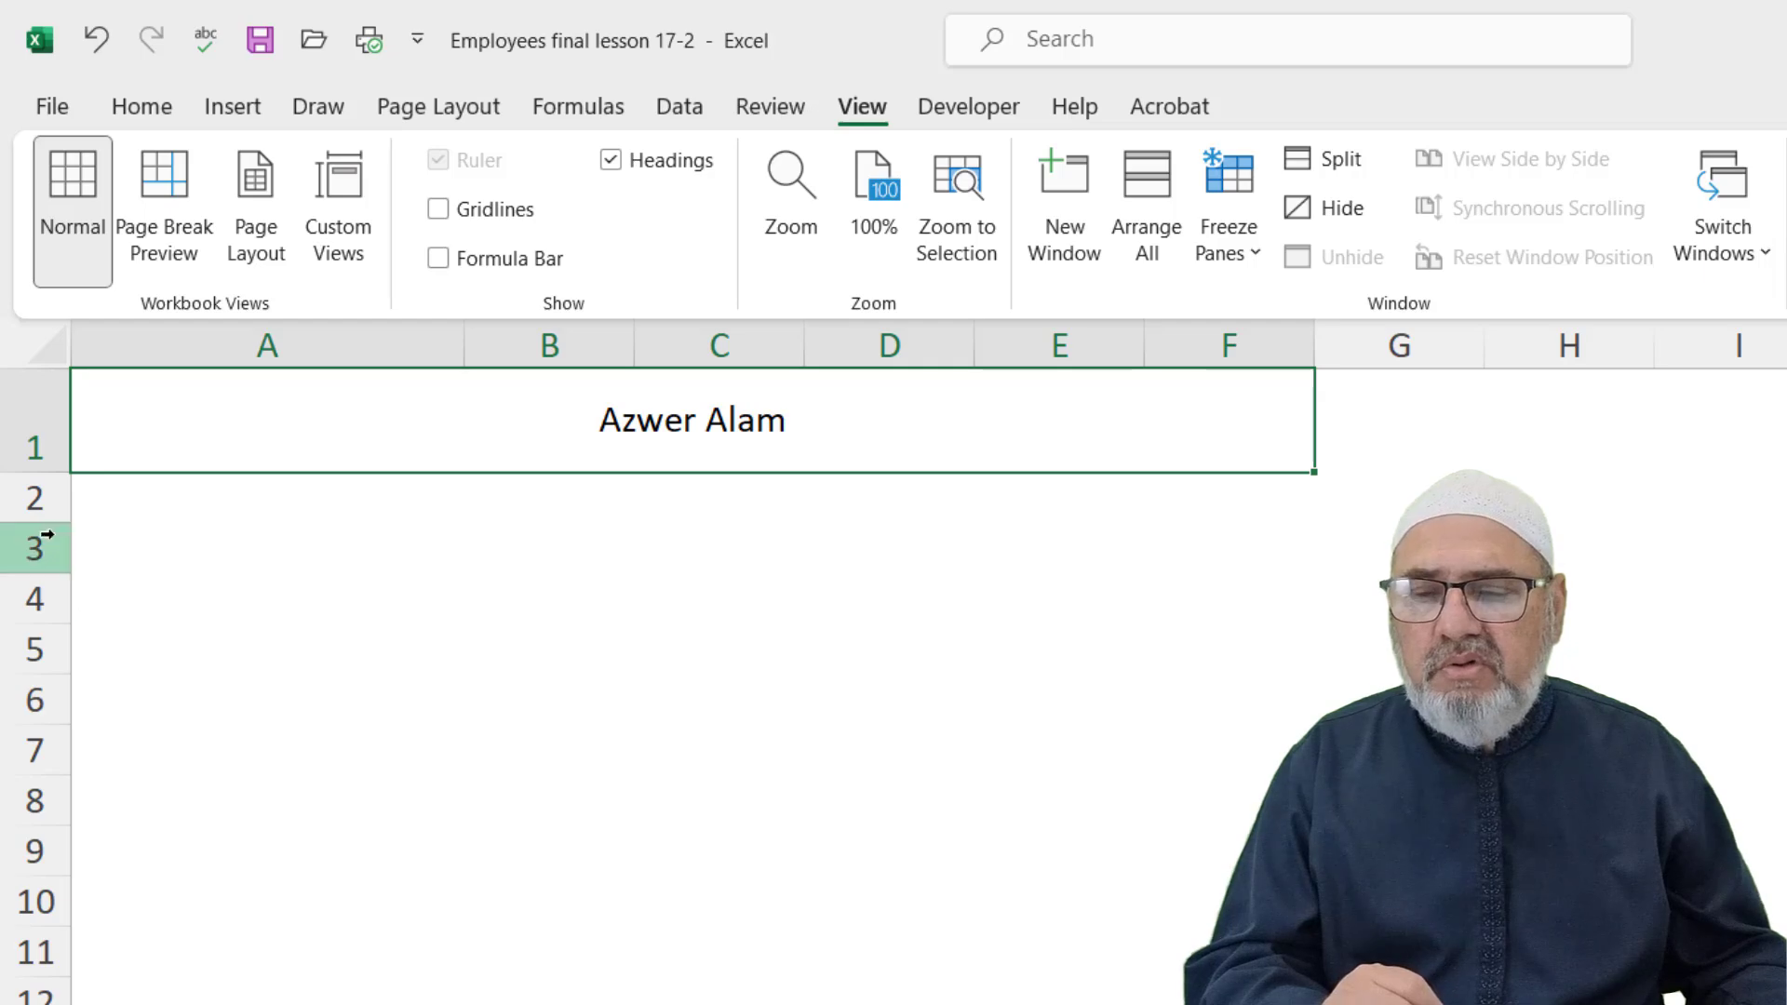
pyautogui.click(439, 212)
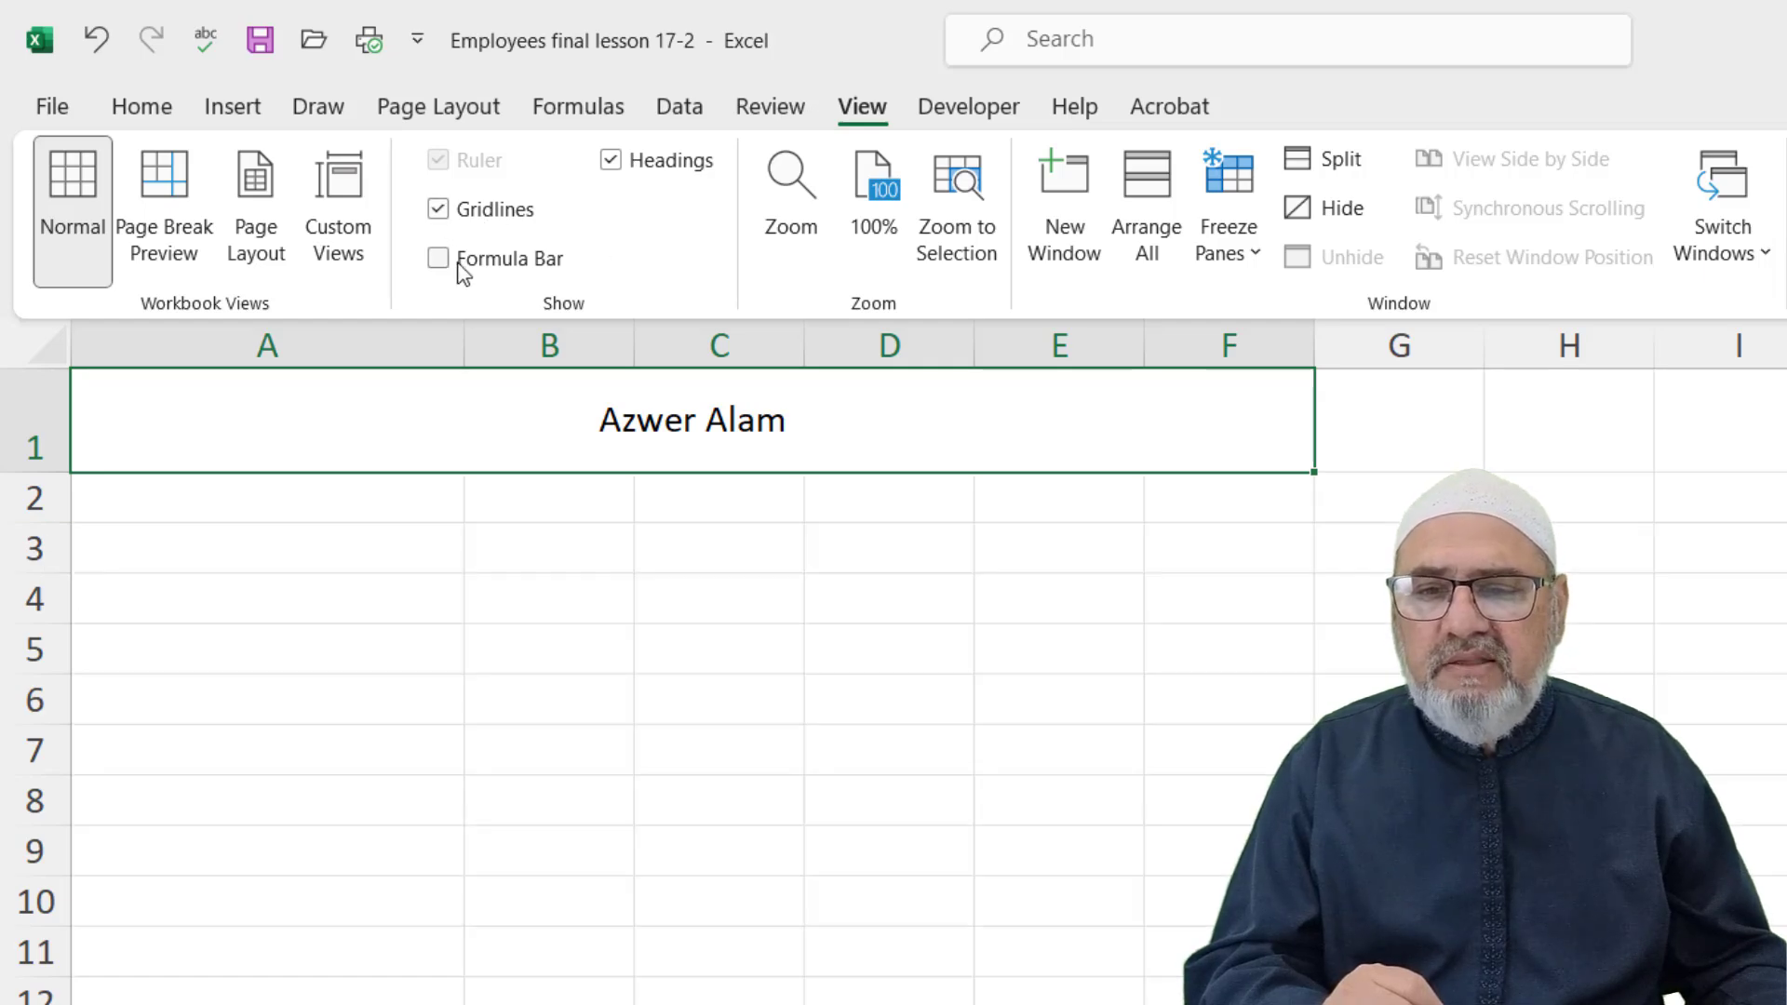
pyautogui.click(440, 258)
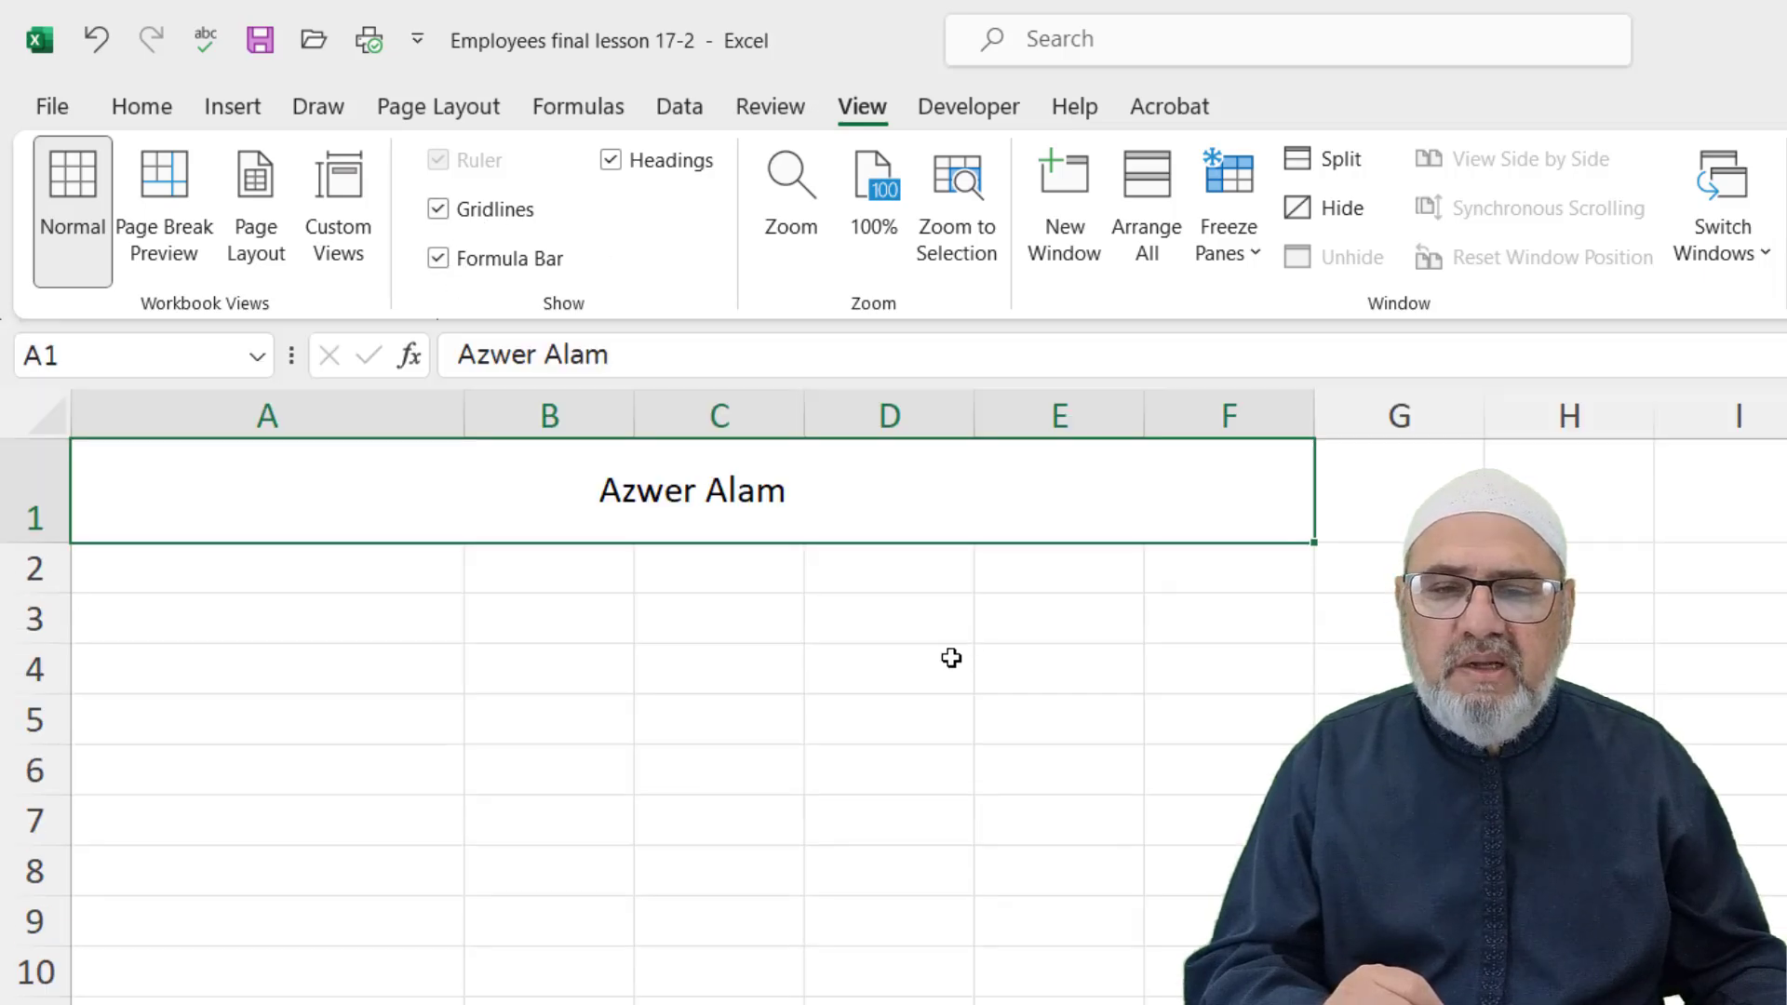
pyautogui.click(142, 107)
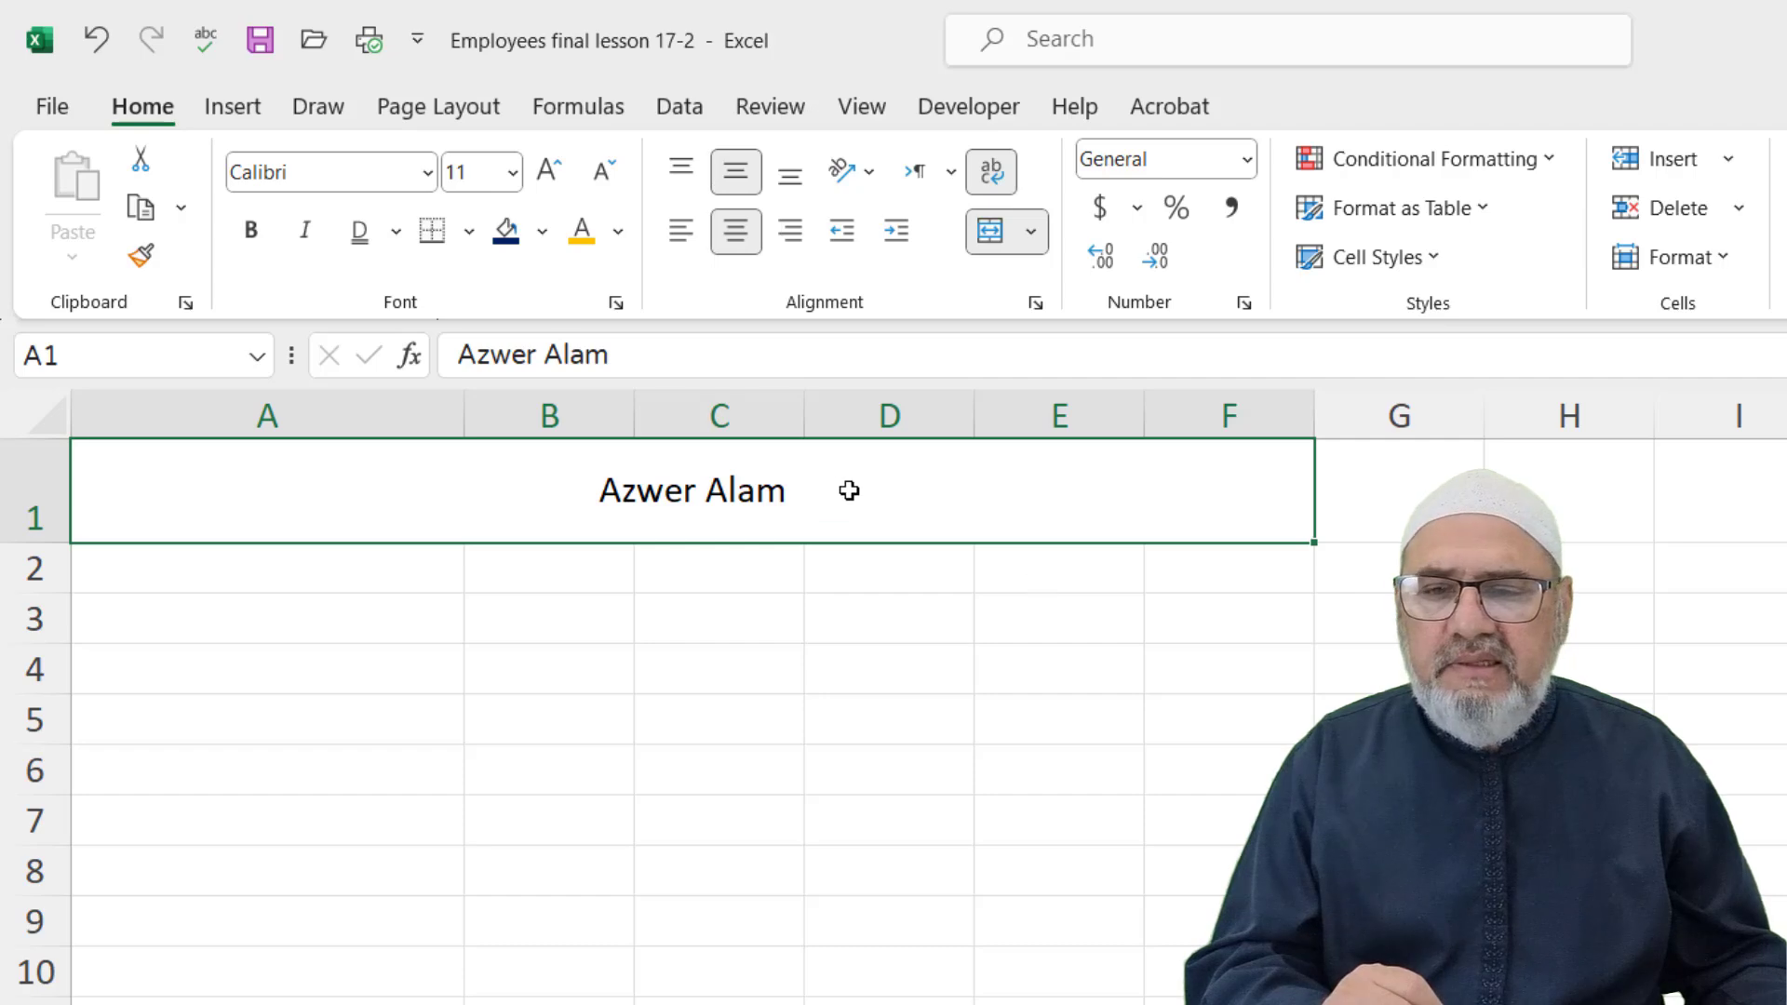
# Put a thick outside border around the merged A1:F1 title
pyautogui.click(470, 233)
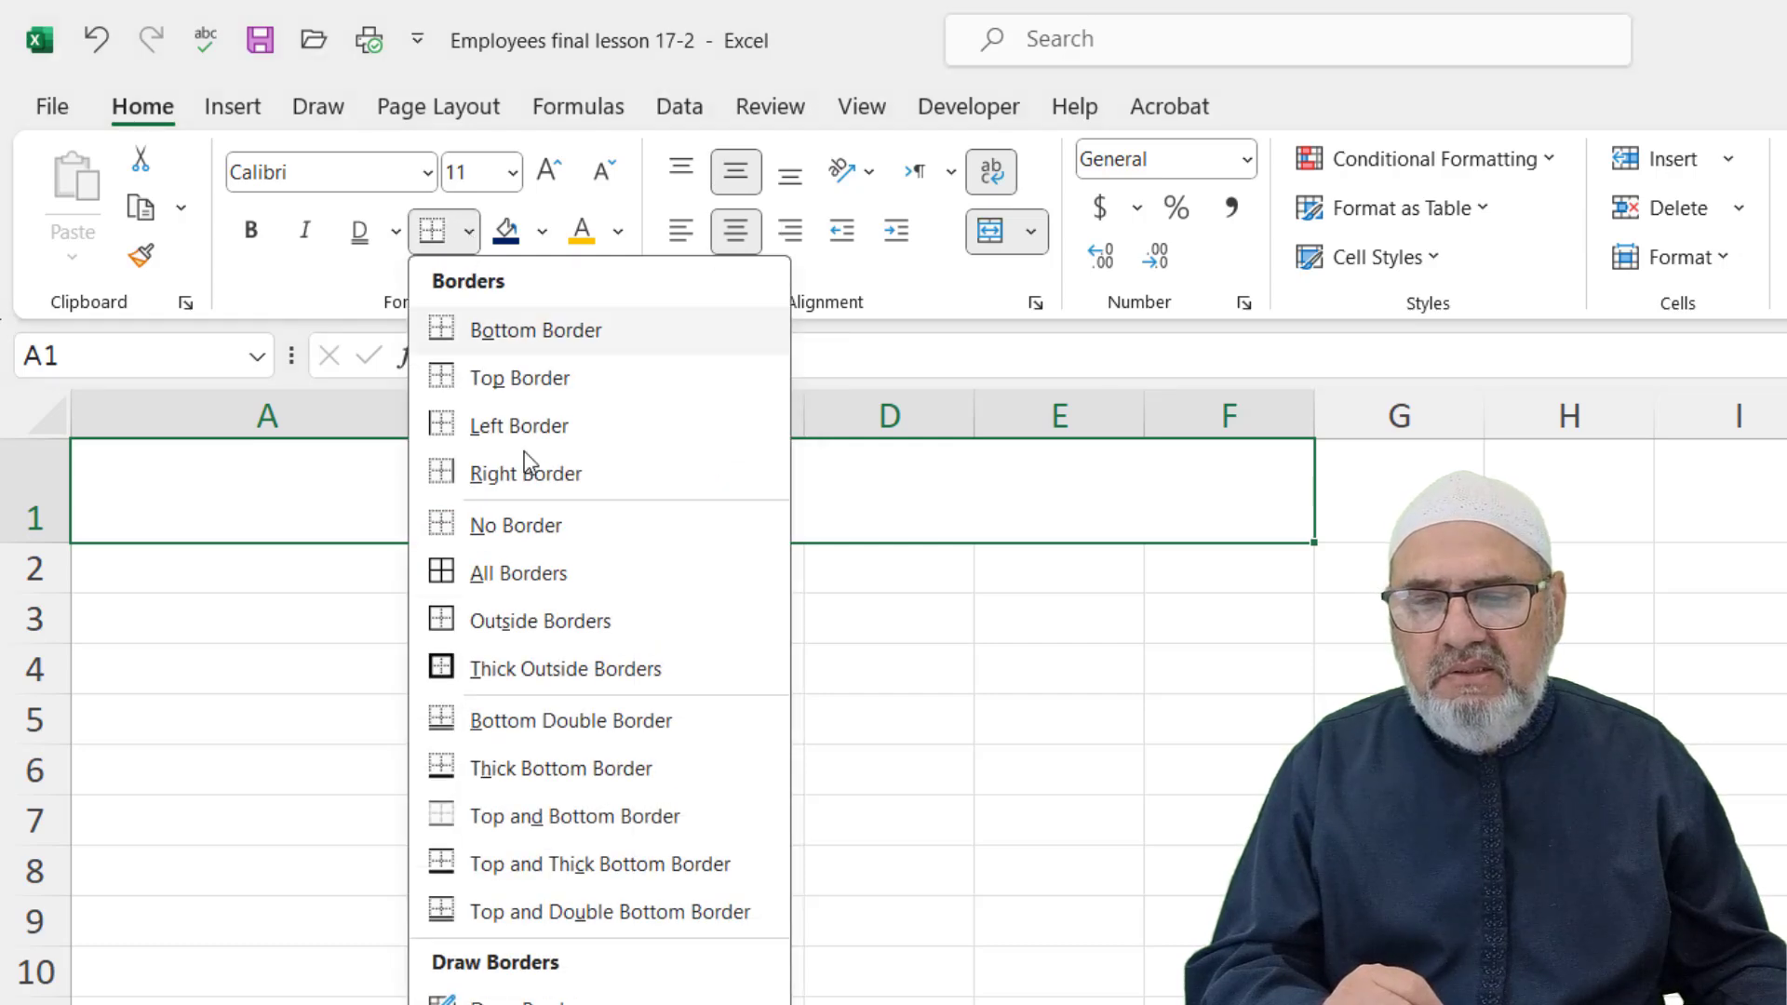
pyautogui.click(535, 670)
pyautogui.click(694, 668)
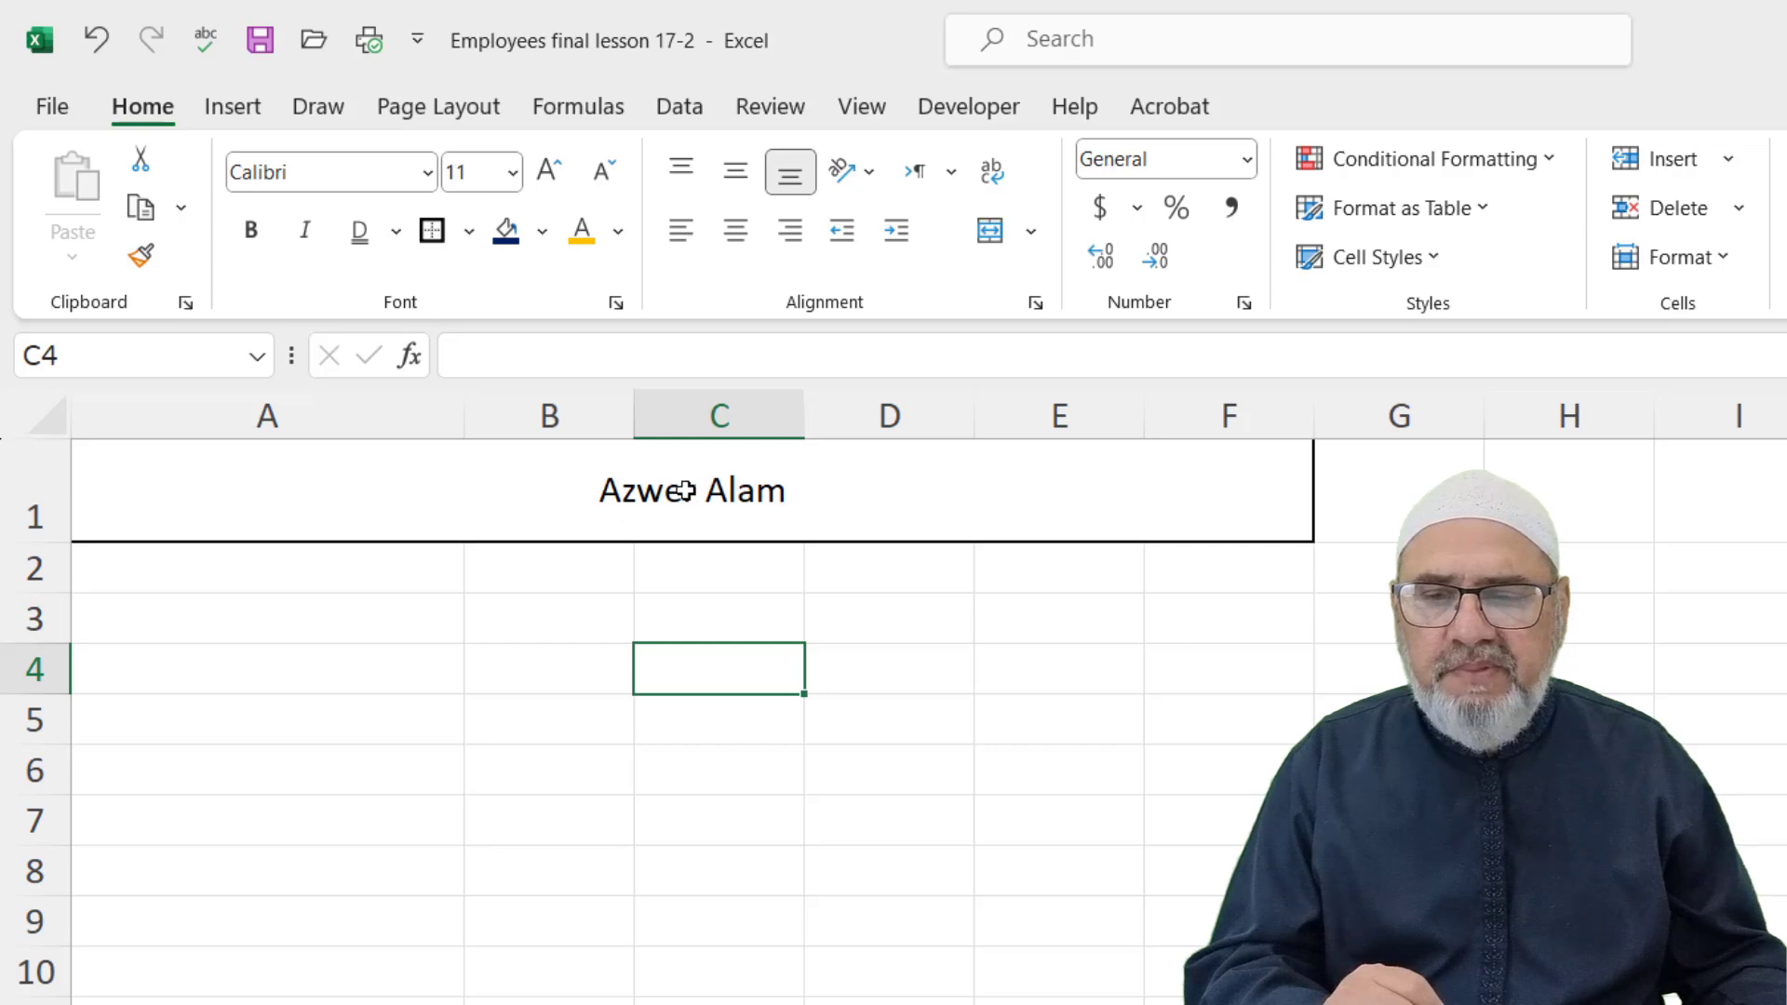
pyautogui.click(469, 231)
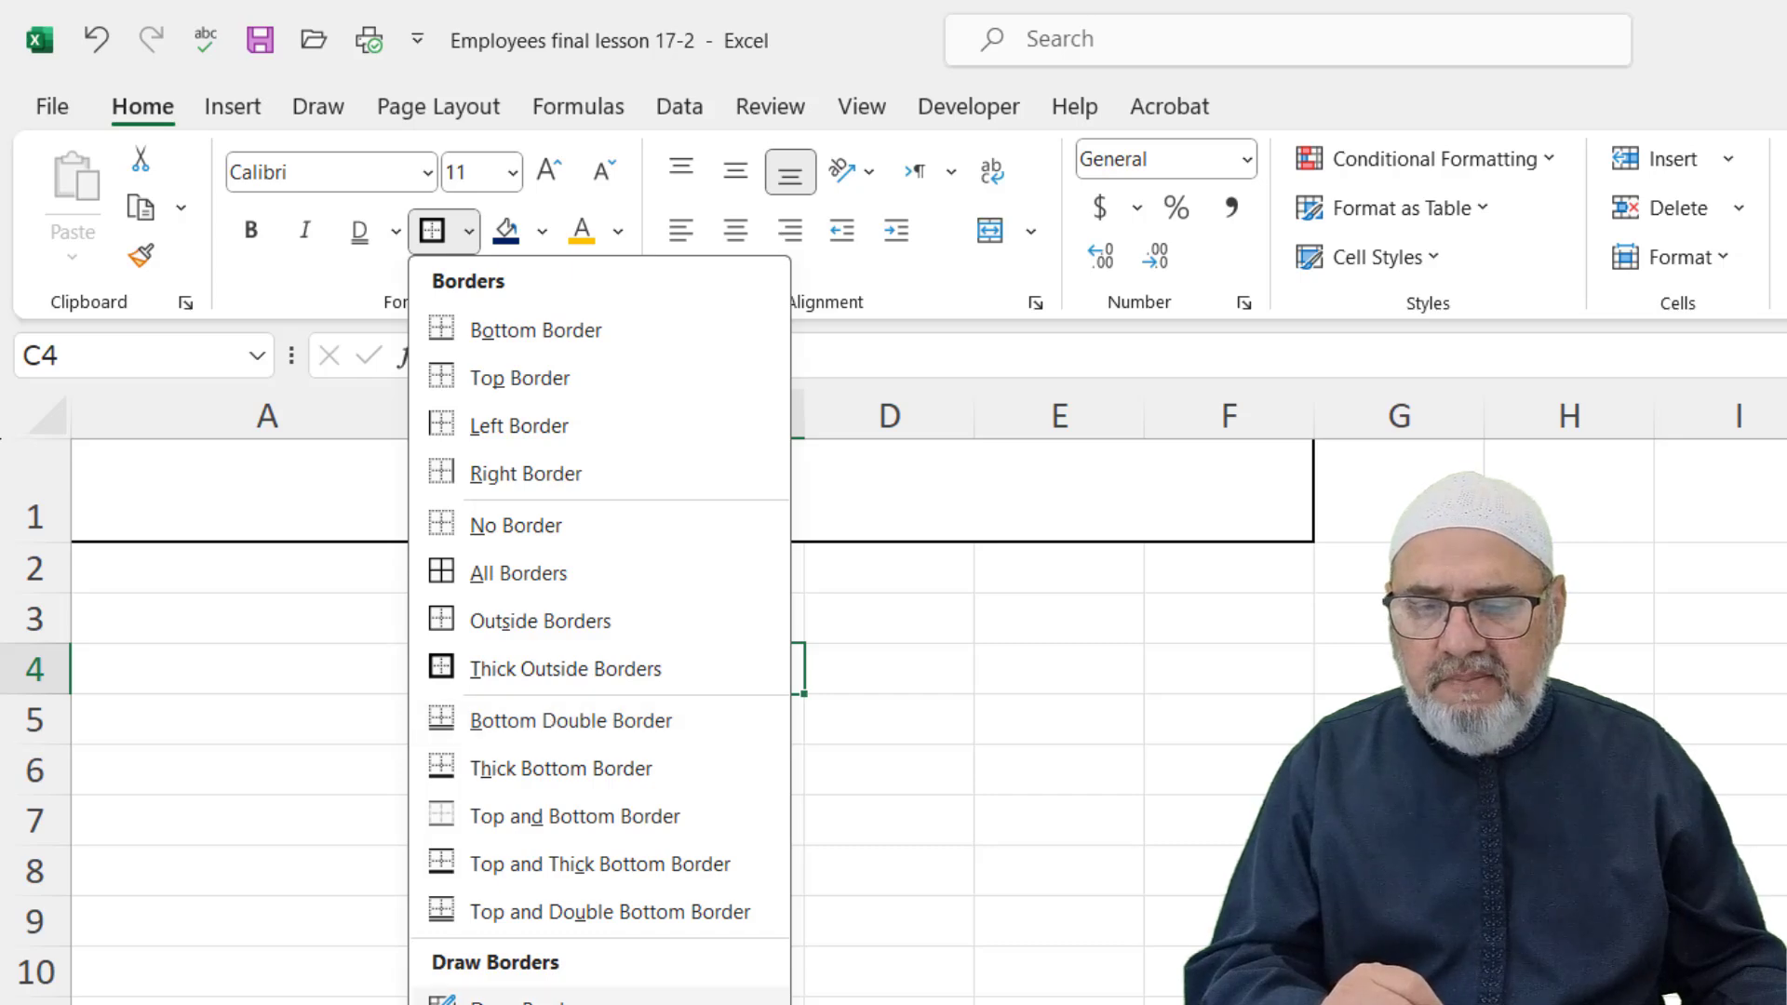
pyautogui.press('Escape')
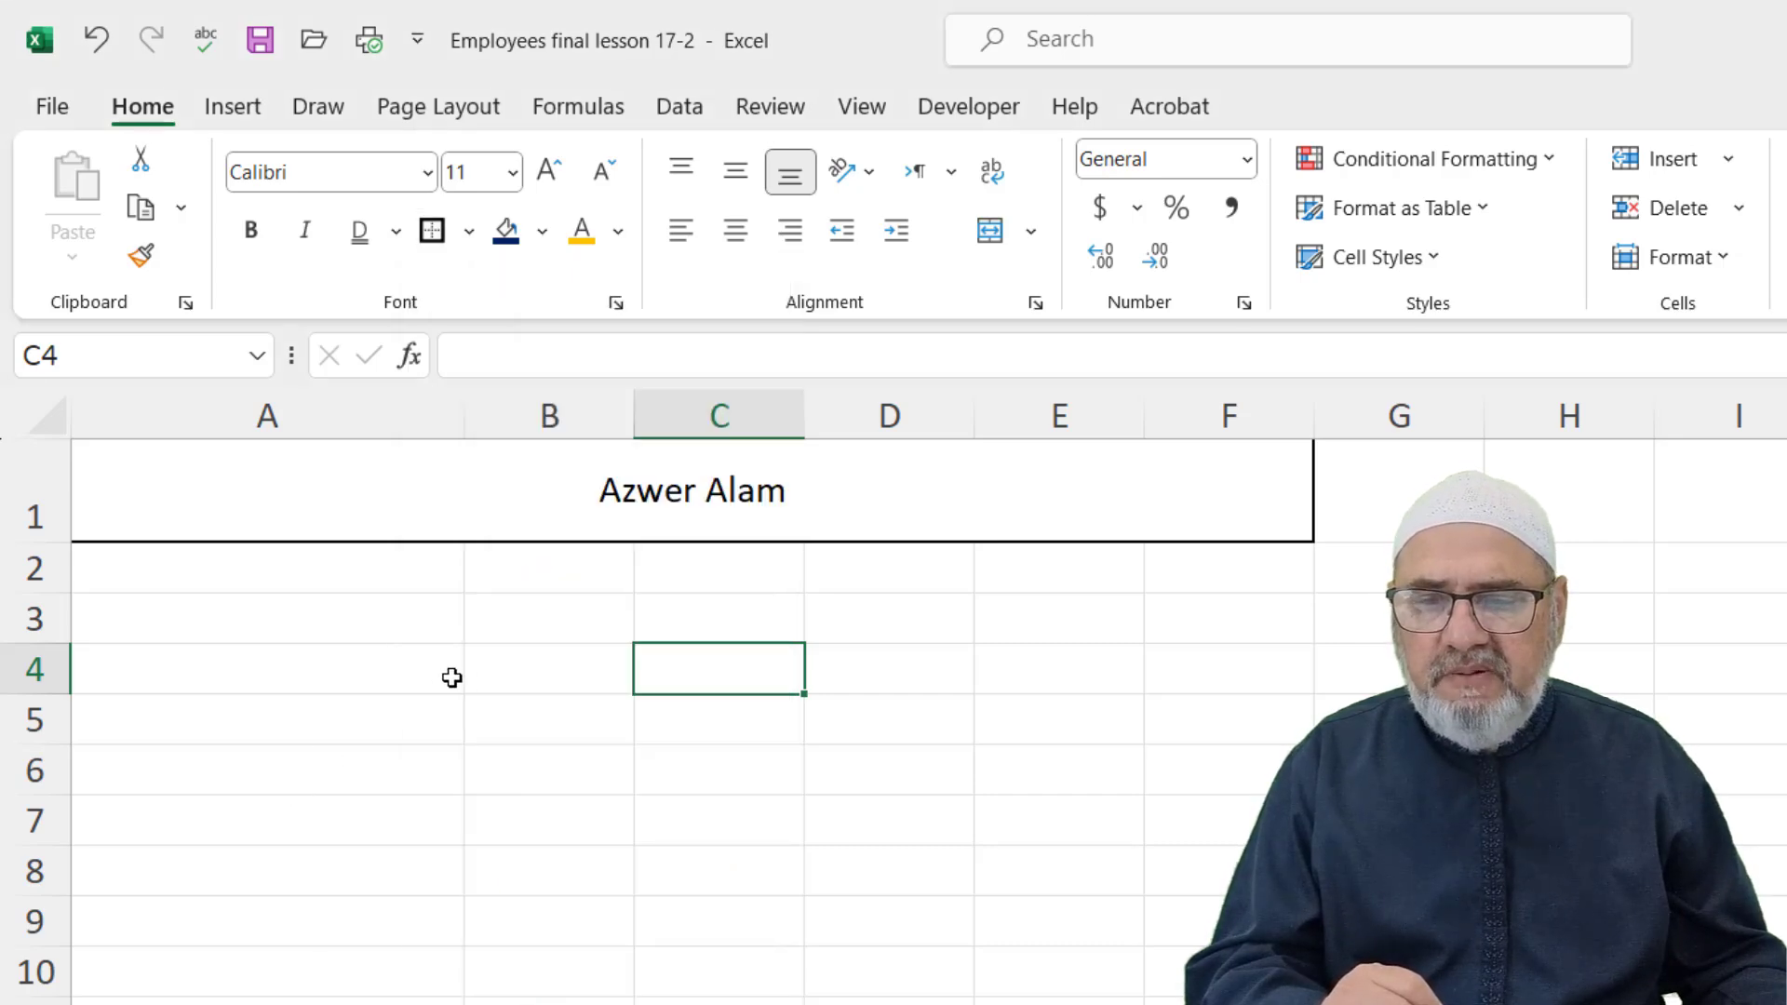
# Paint blank B3's plain formatting over the title row to clear the merge and border
pyautogui.click(540, 621)
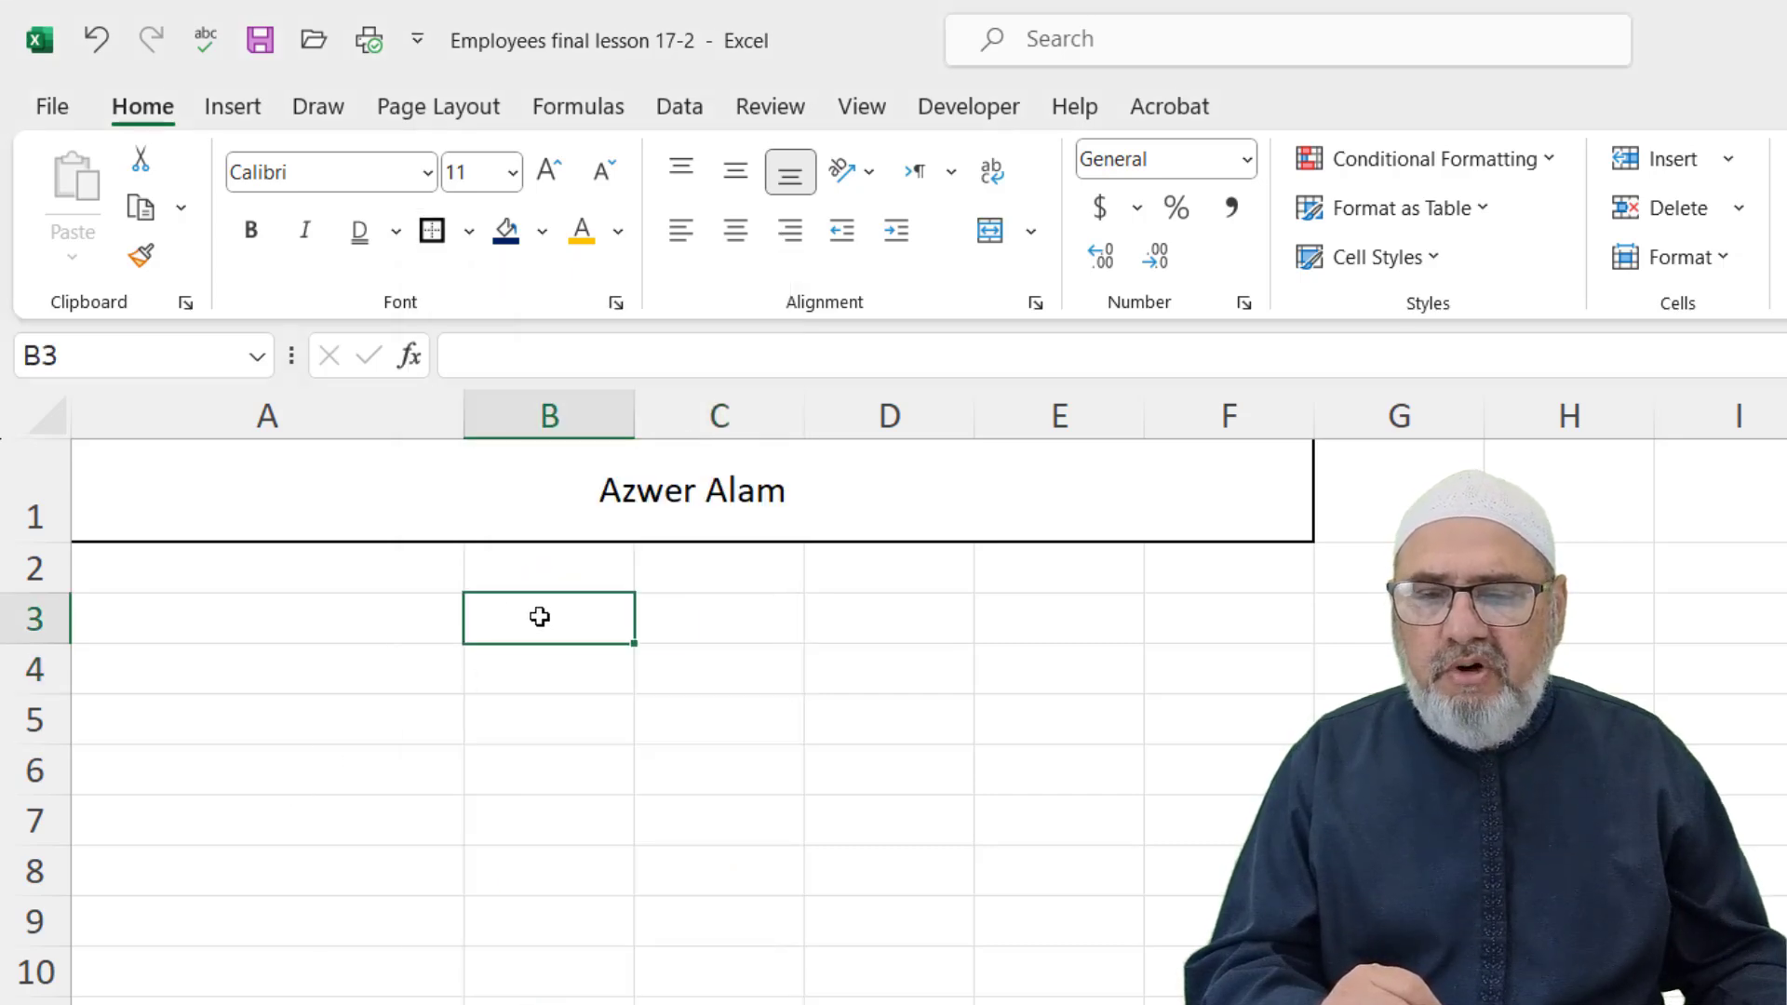
pyautogui.click(141, 255)
pyautogui.click(639, 484)
pyautogui.click(606, 798)
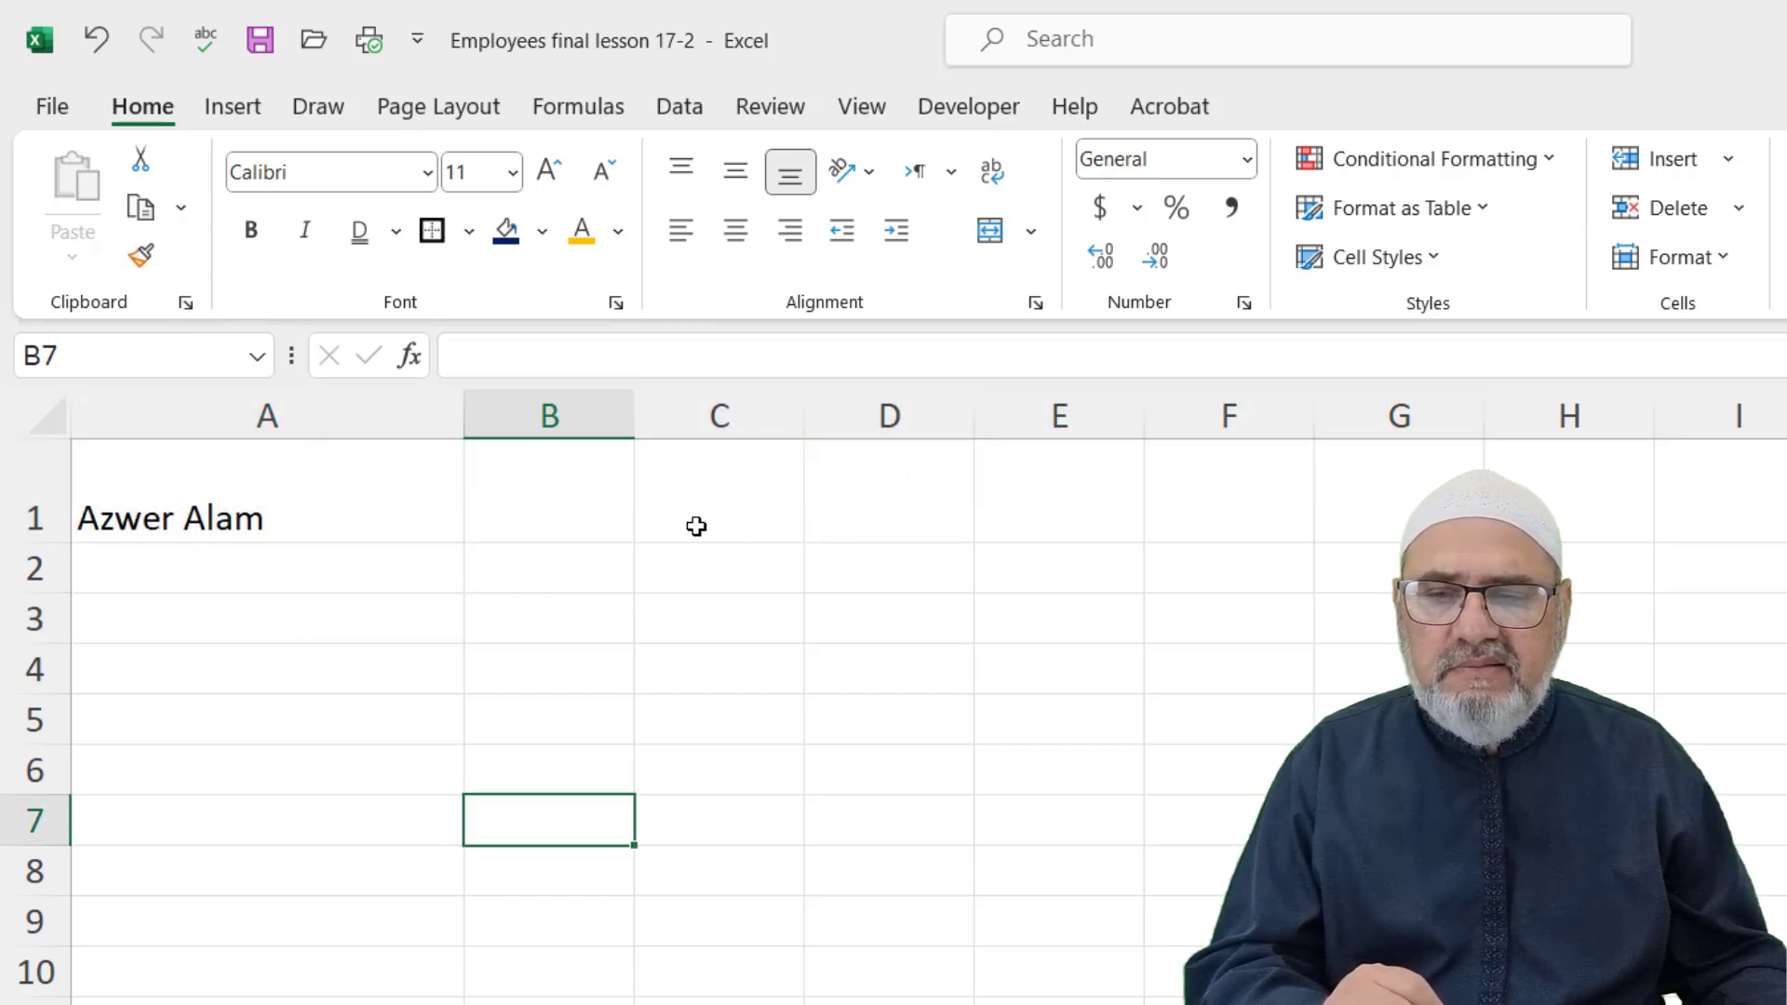
# Check that C1 and D1 are separate cells and make row 1 shorter
pyautogui.click(707, 498)
pyautogui.click(841, 495)
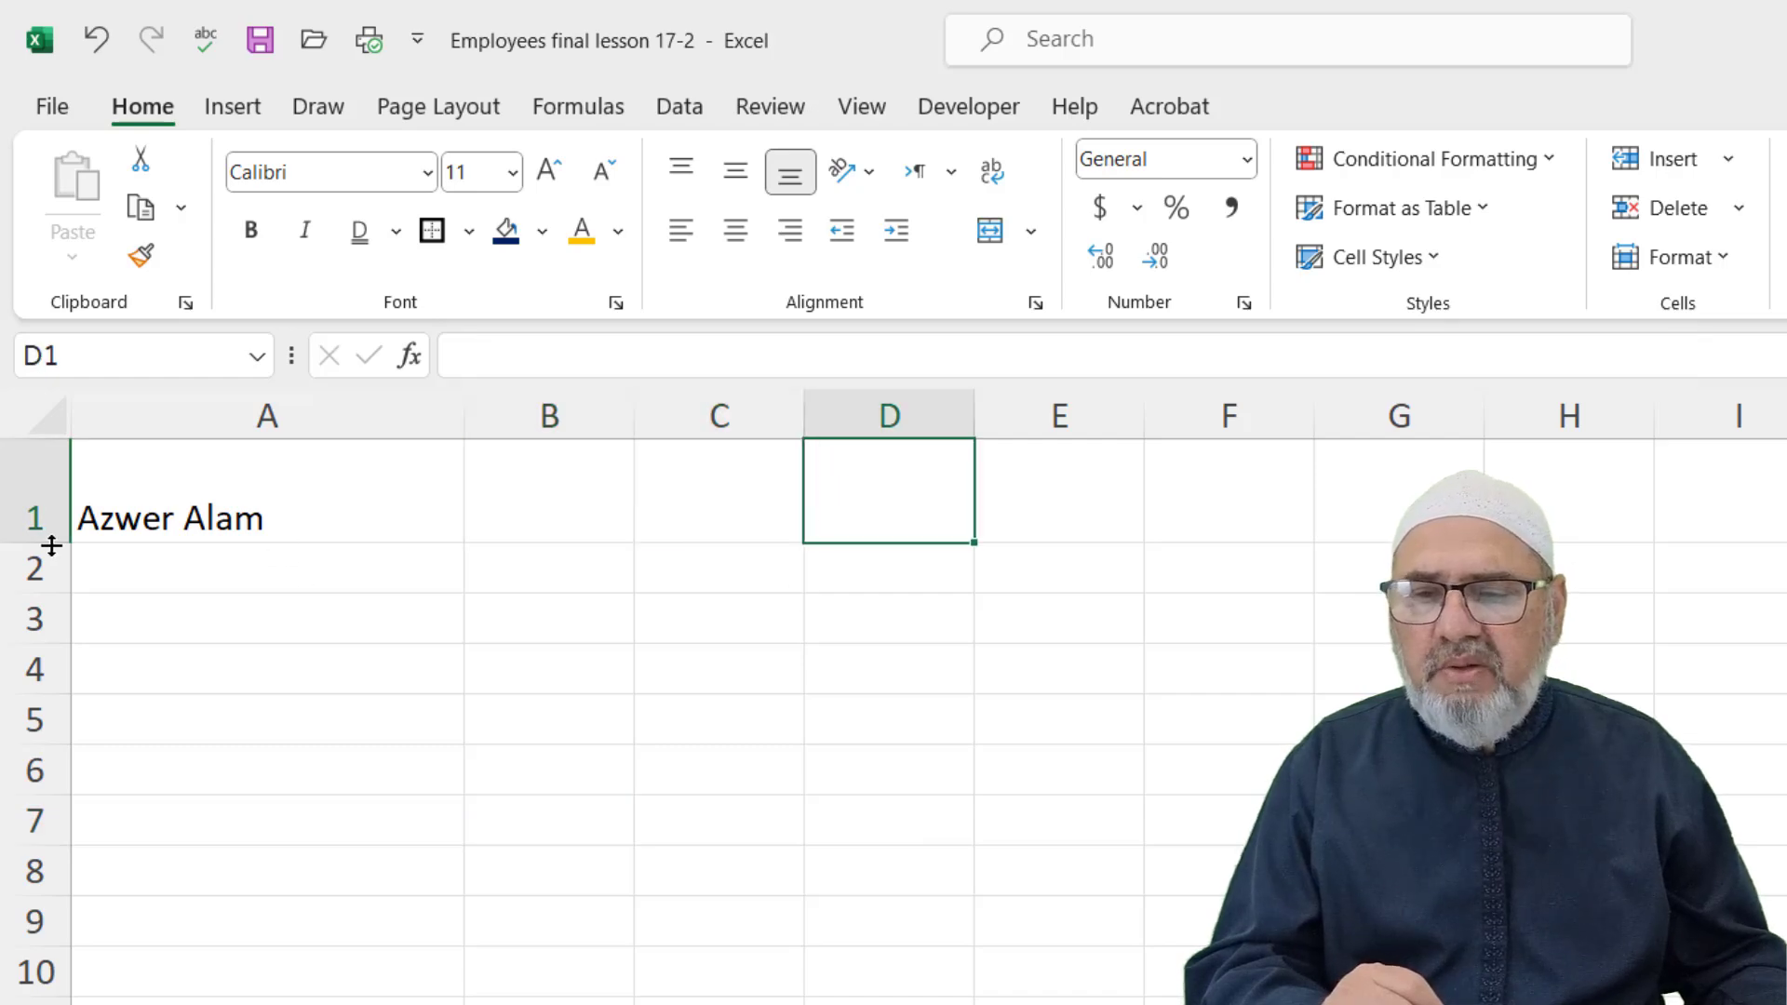
pyautogui.moveTo(50, 545); pyautogui.dragTo(49, 514)
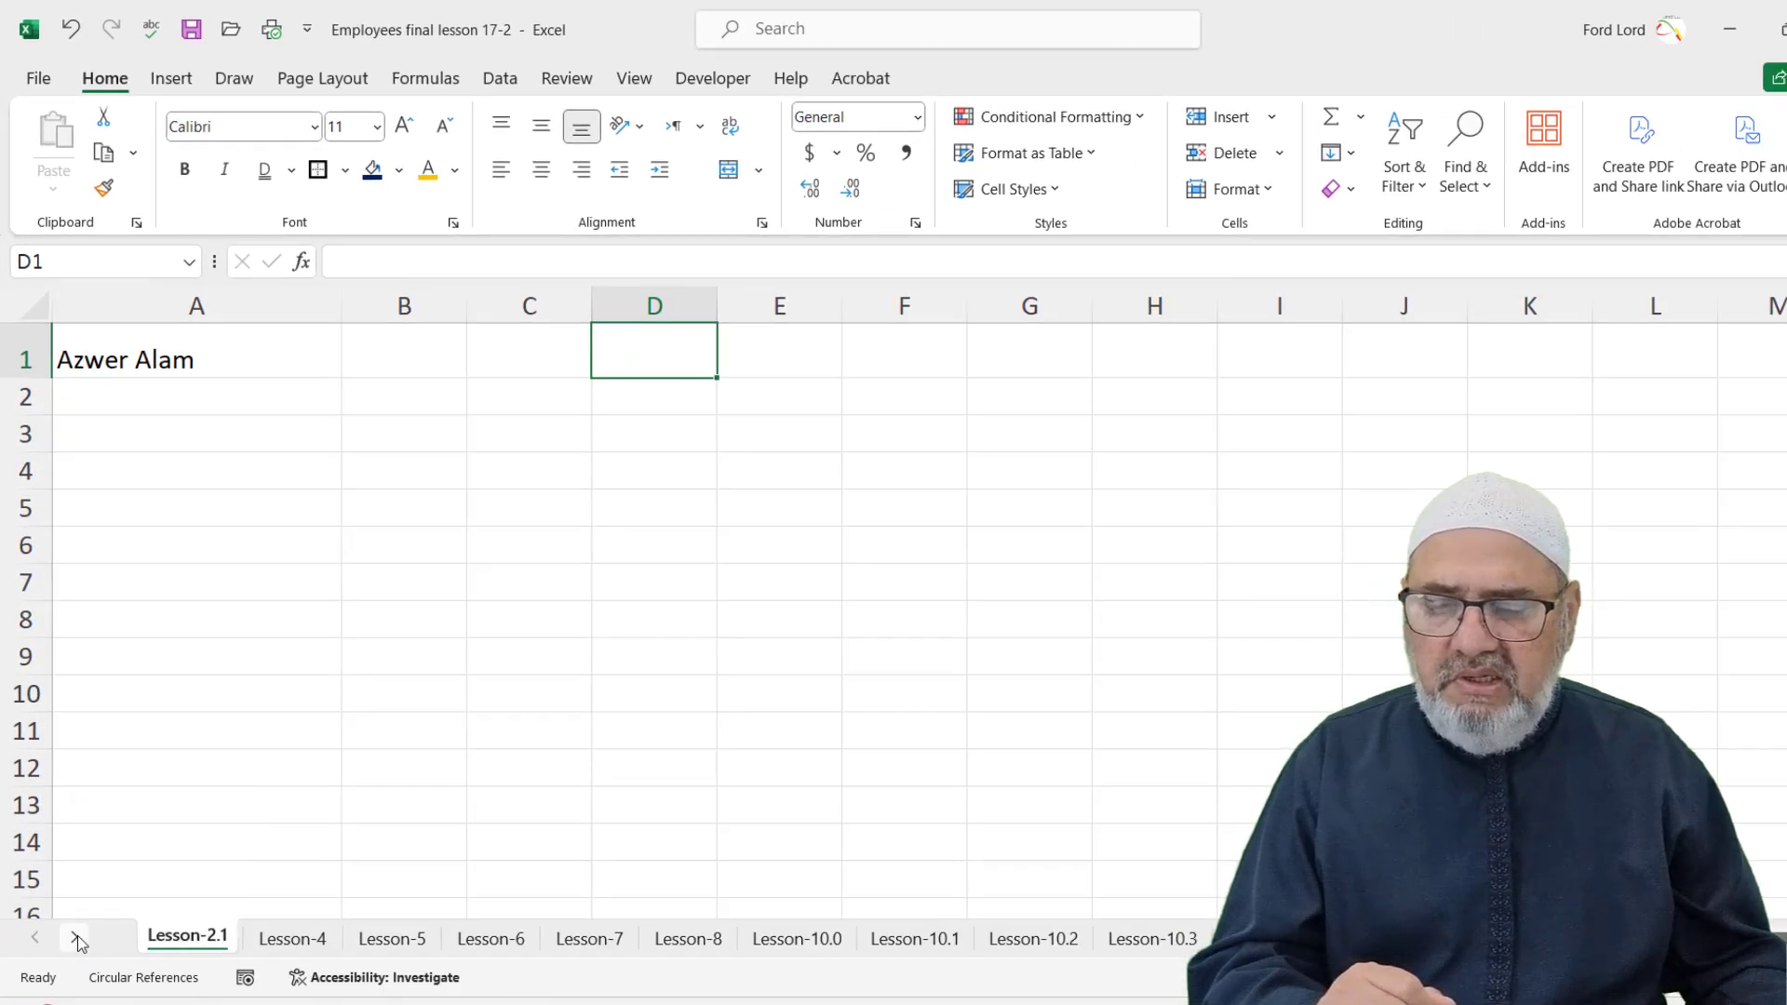
# Scroll the sheet tabs to the later lessons and open the Lesson-17.2 sheet
pyautogui.click(76, 939)
pyautogui.click(76, 938)
pyautogui.click(76, 938)
pyautogui.click(76, 938)
pyautogui.click(76, 938)
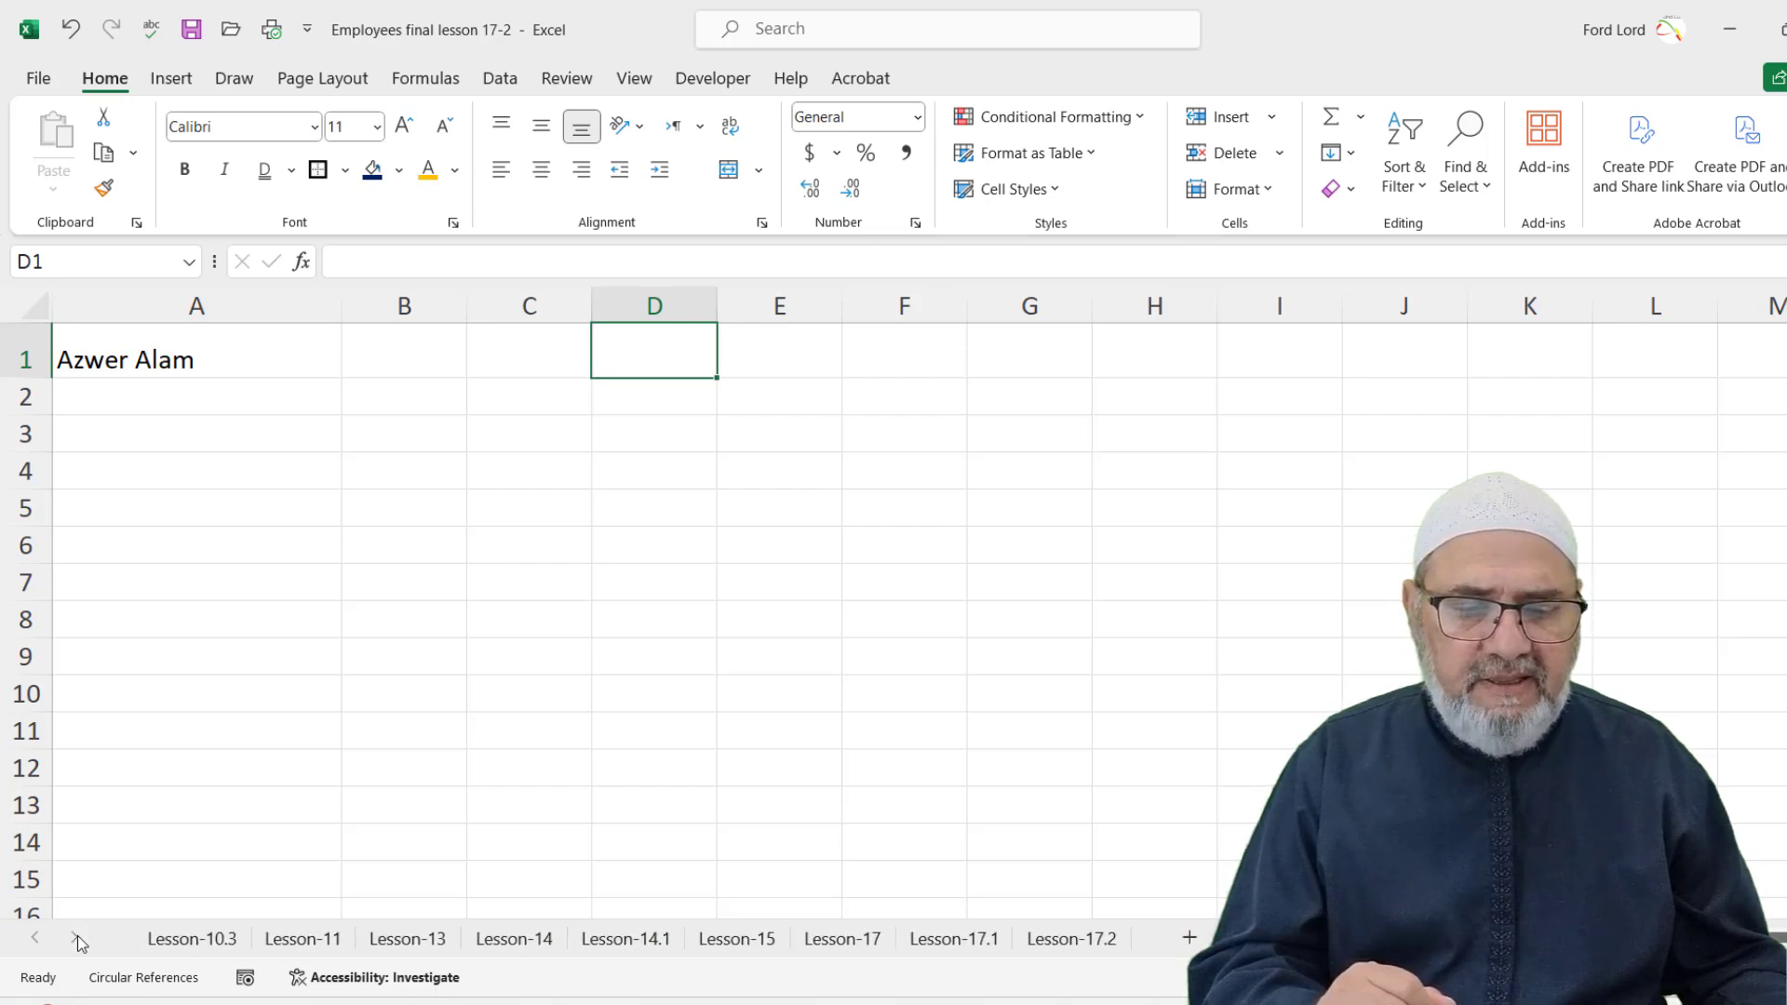
pyautogui.click(1080, 940)
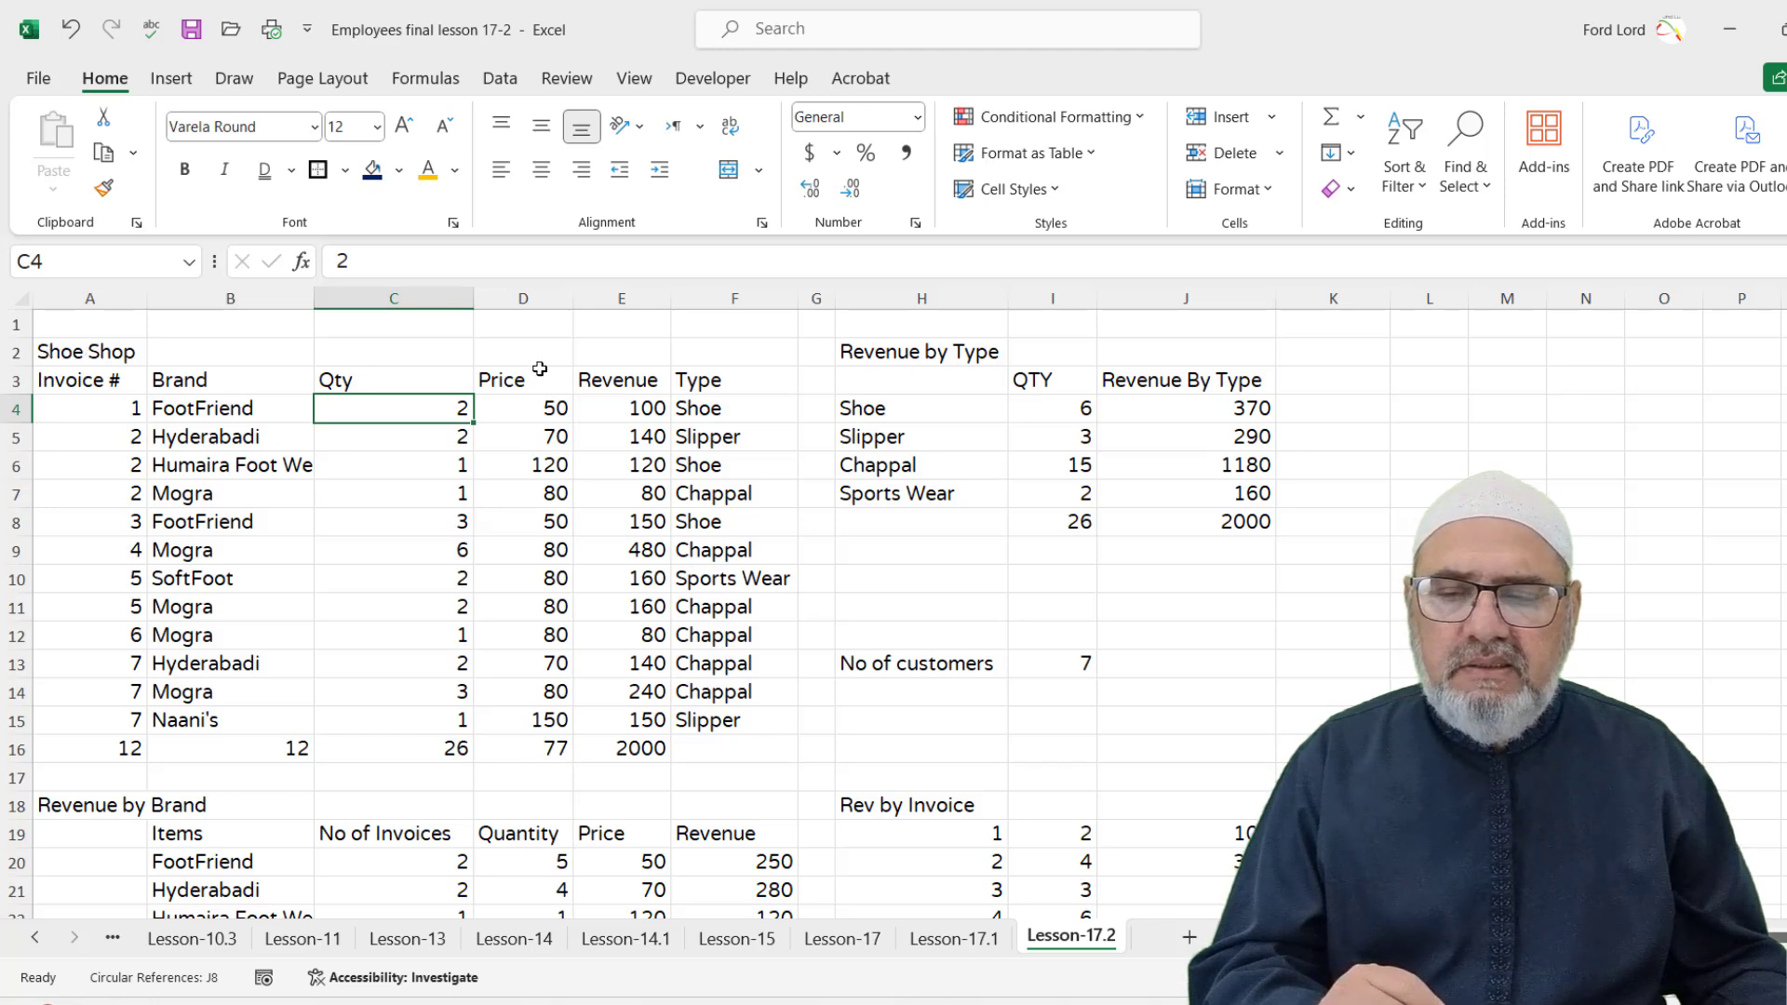
pyautogui.scroll(-3, 501, 633)
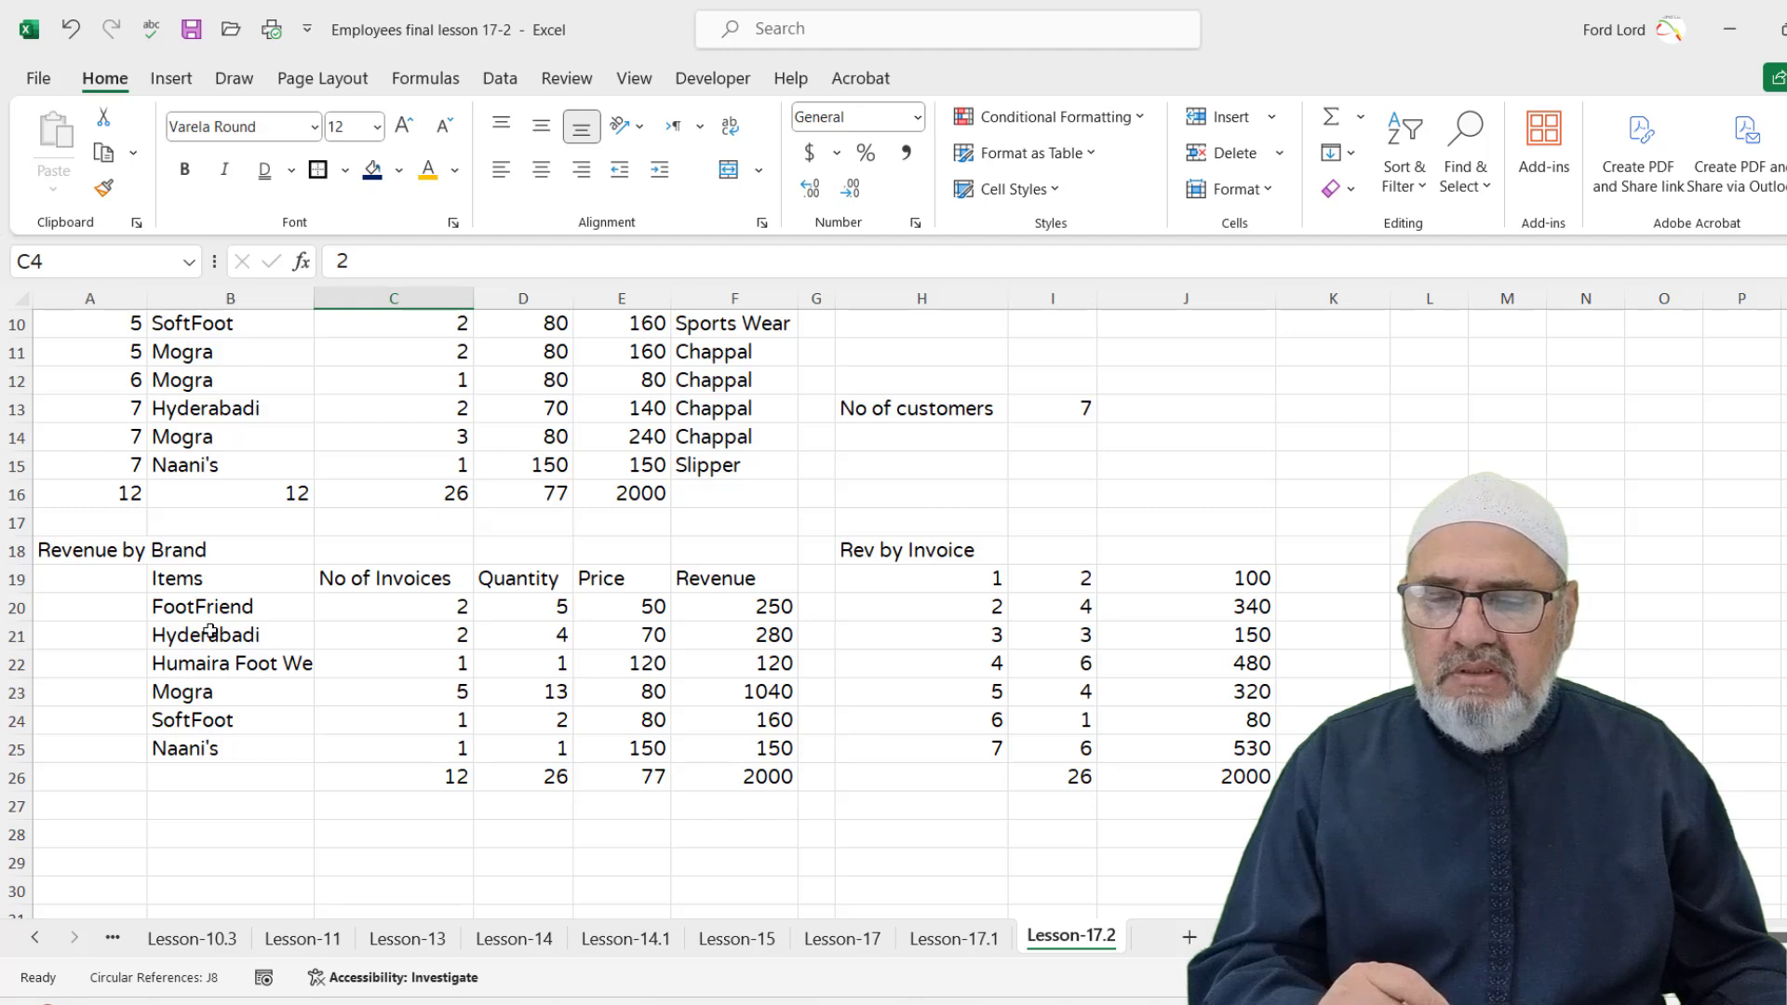
pyautogui.scroll(1, 209, 633)
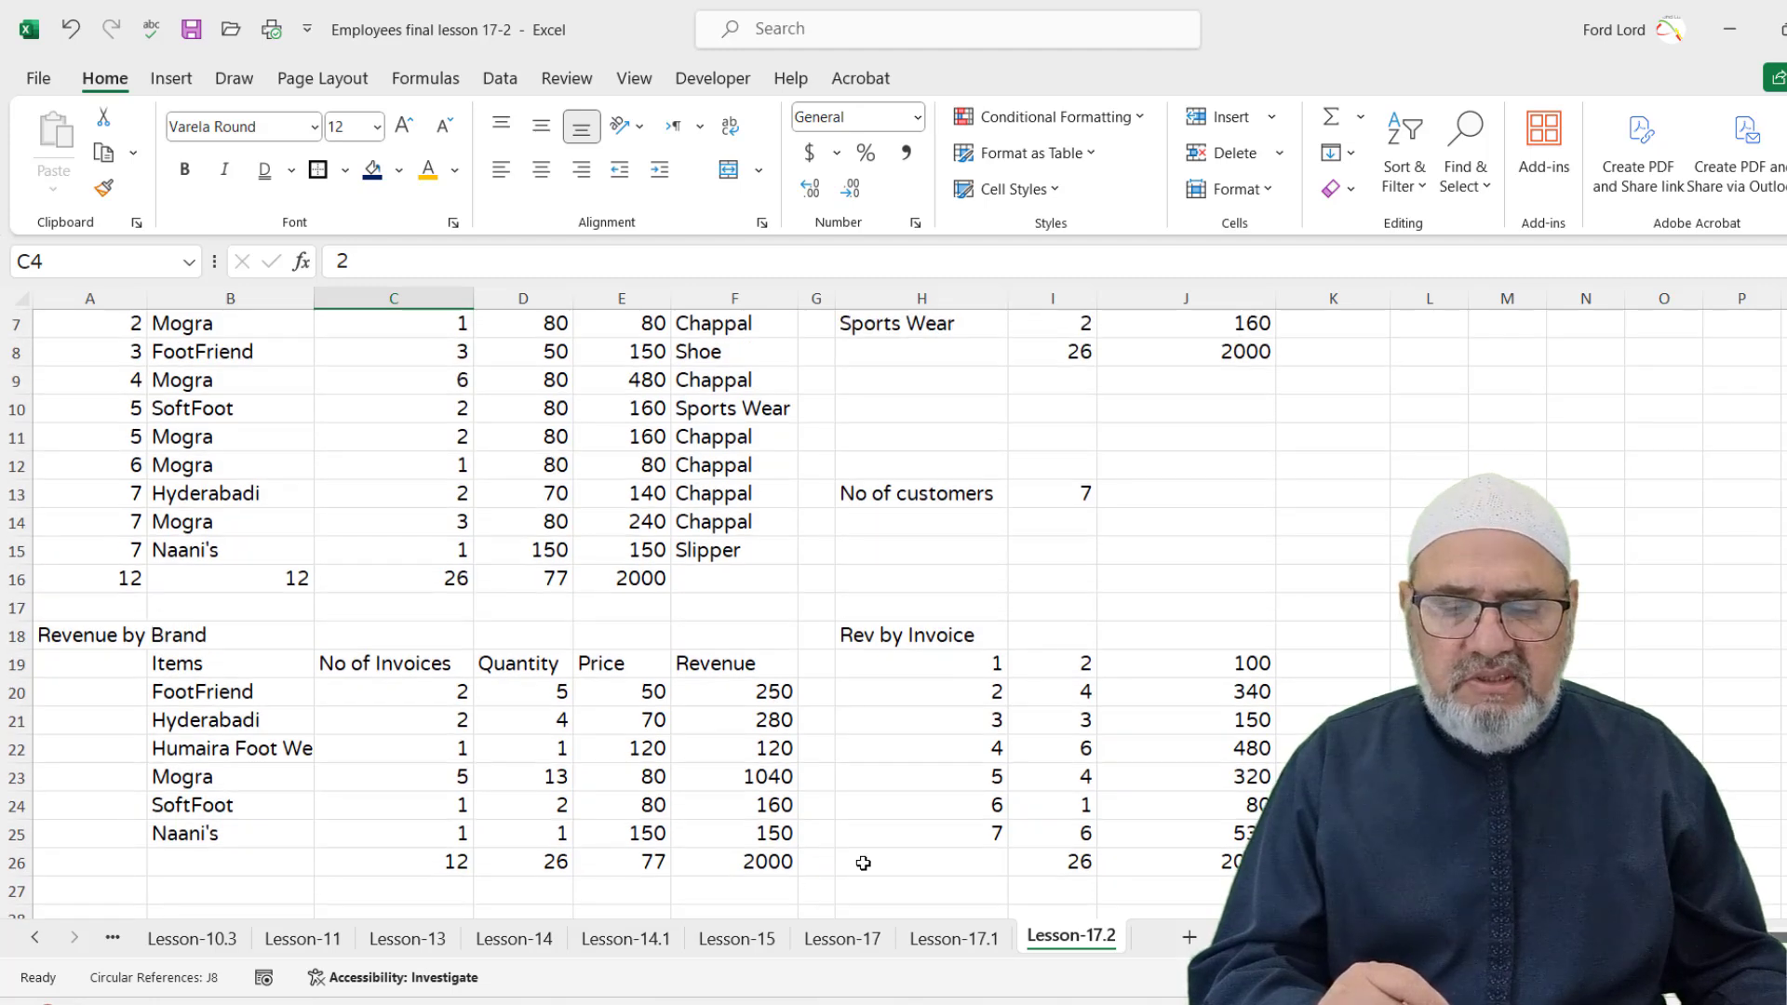
pyautogui.scroll(2, 1033, 686)
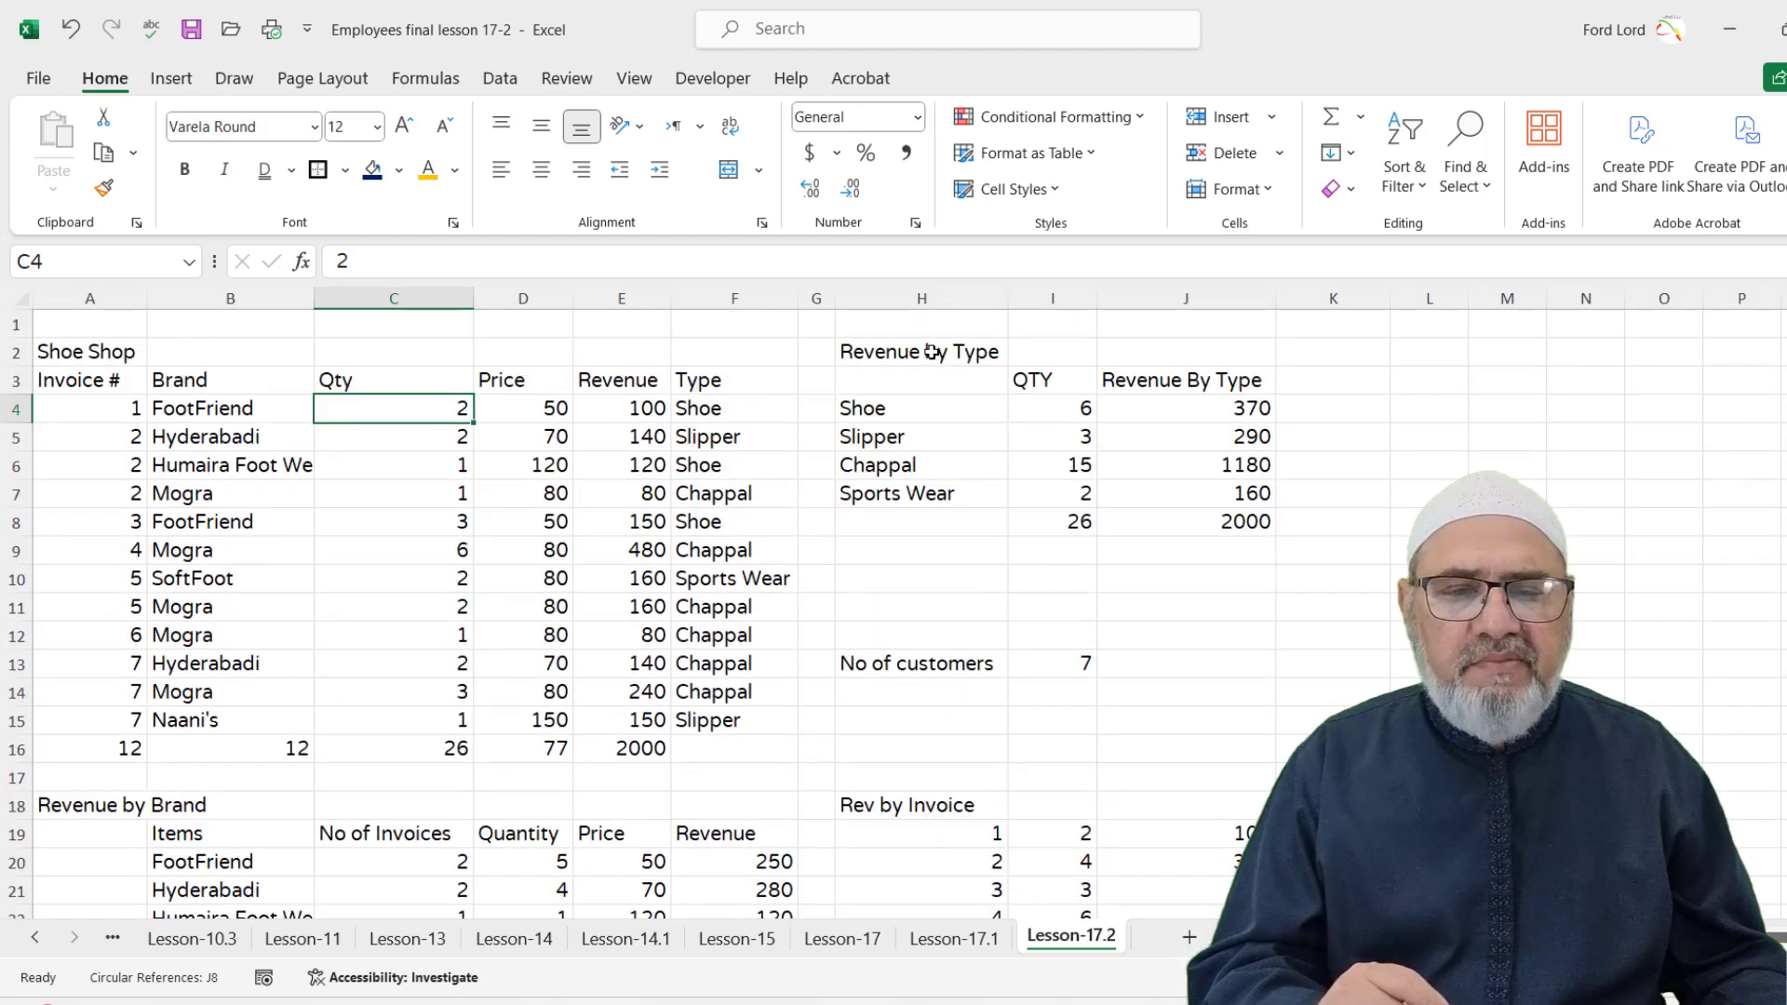
pyautogui.scroll(-2, 942, 559)
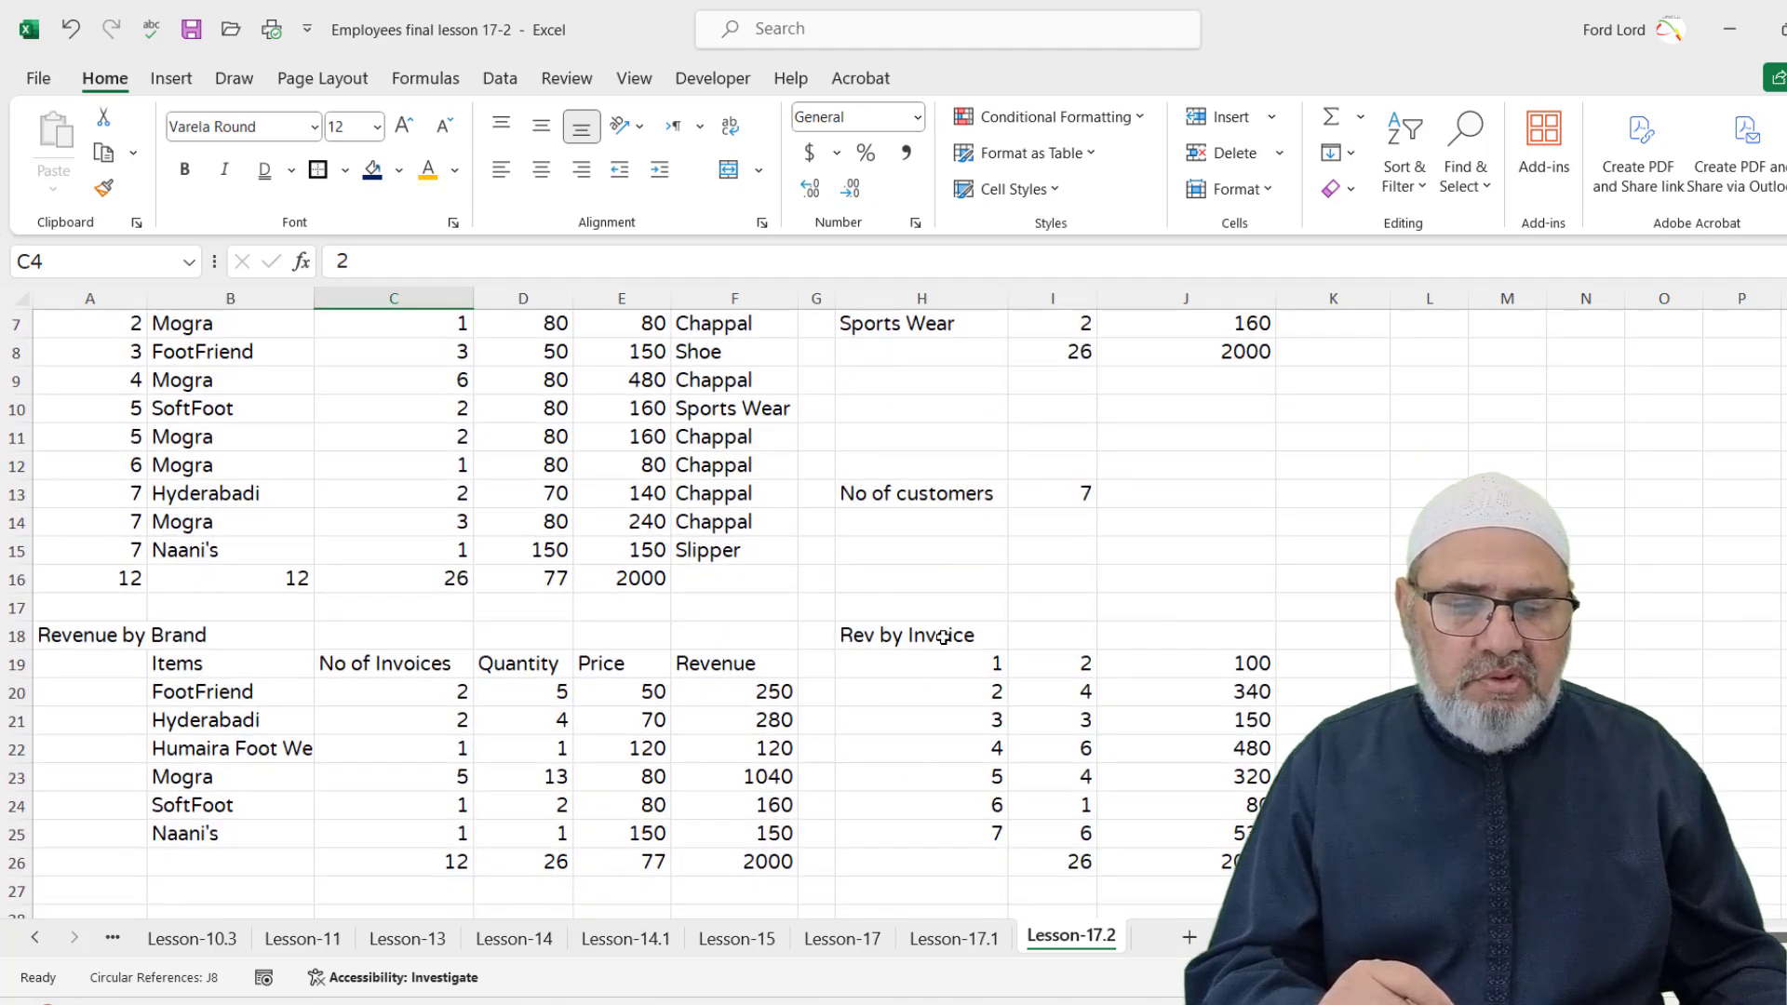
pyautogui.scroll(2, 747, 684)
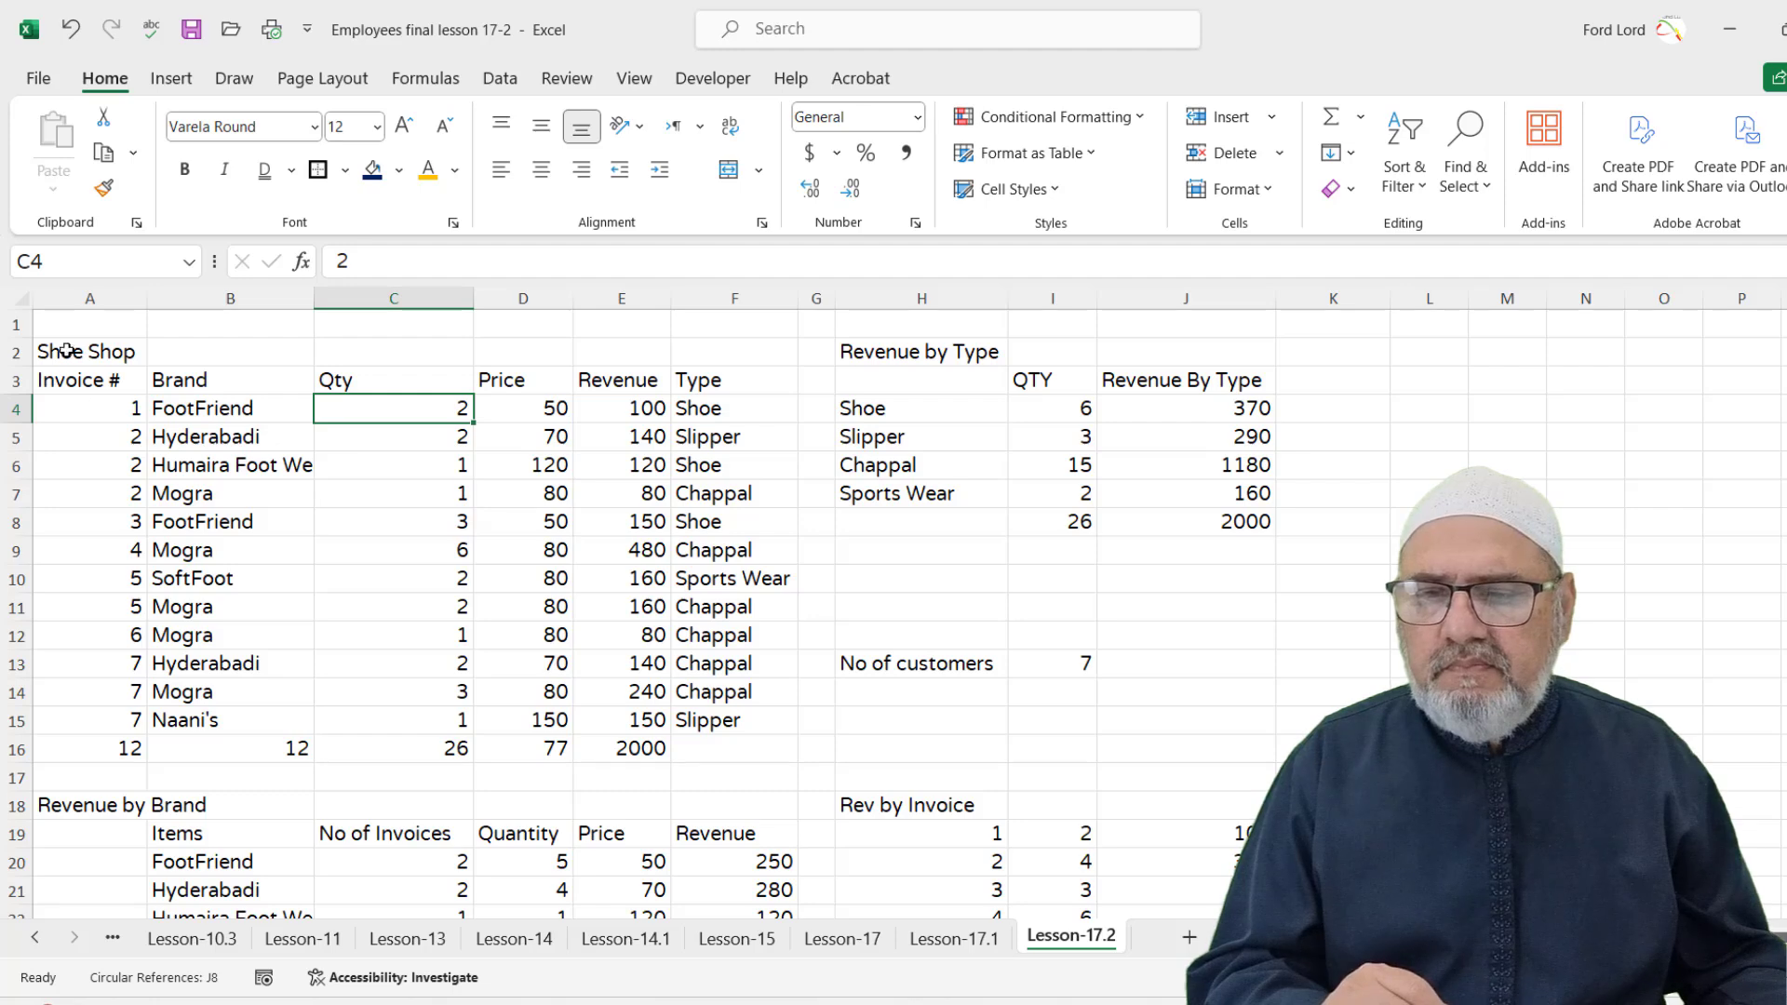
# Enter the title 'Sales Record' in cell A1 and select A1:F1
pyautogui.click(83, 326)
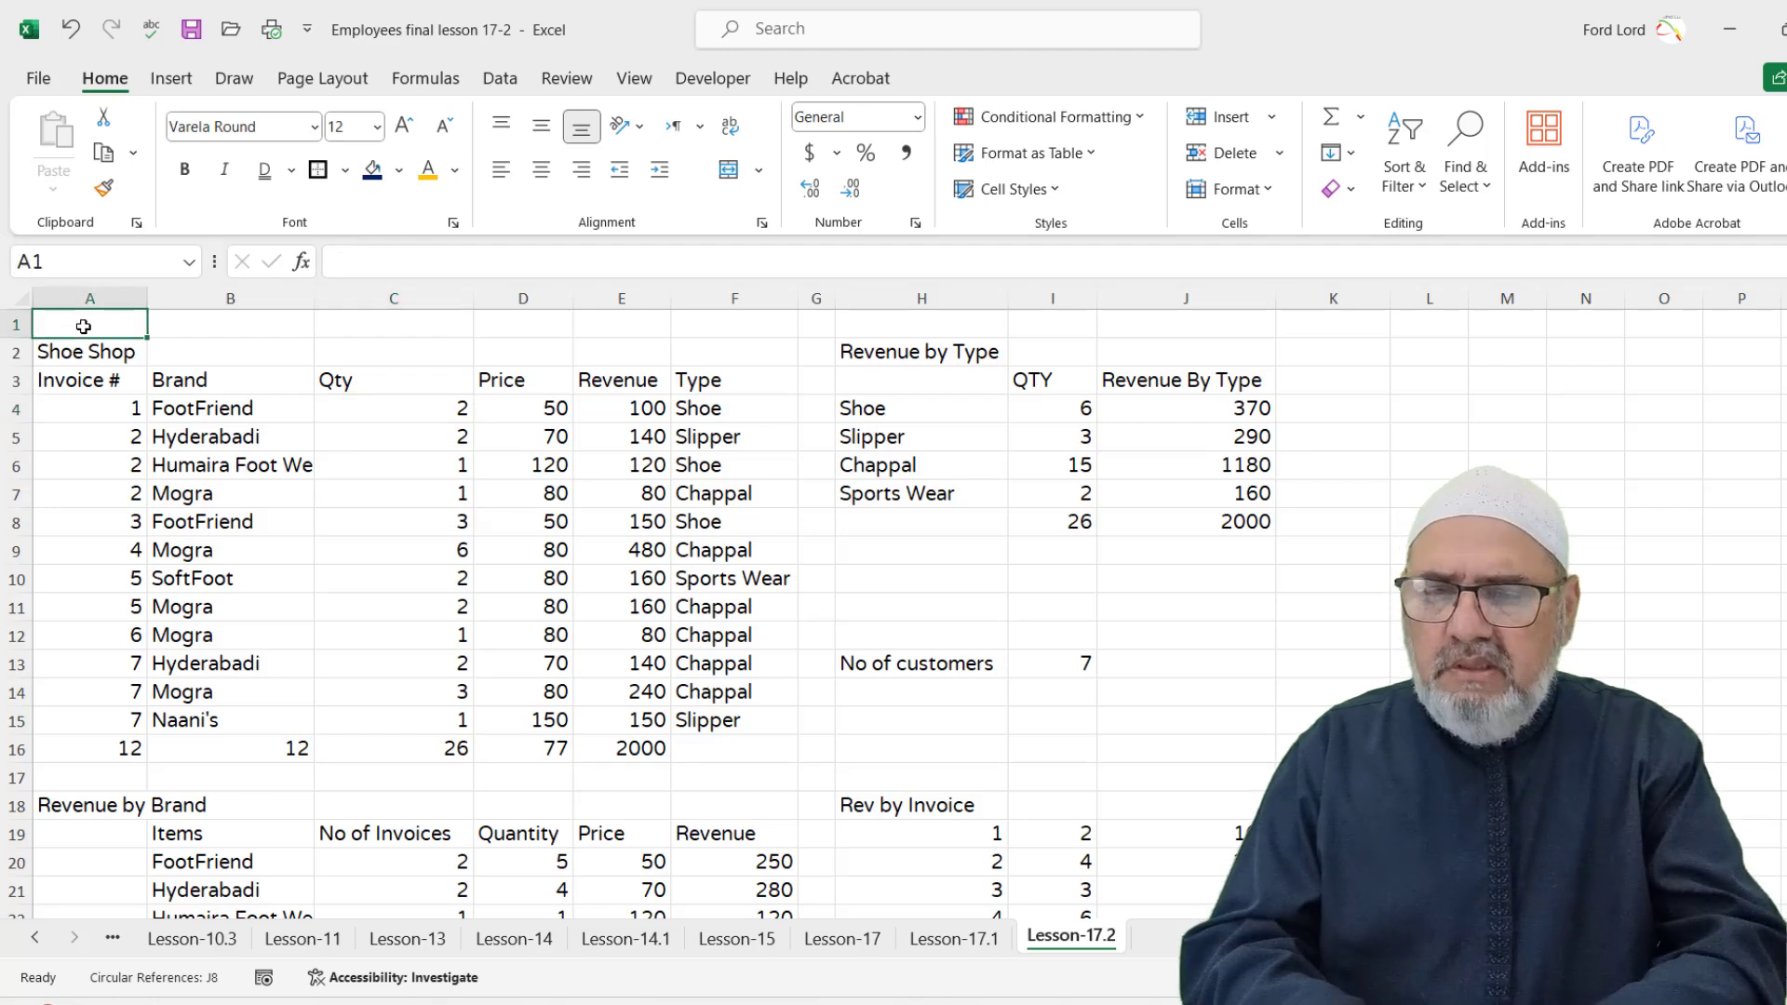
pyautogui.write('Sav')
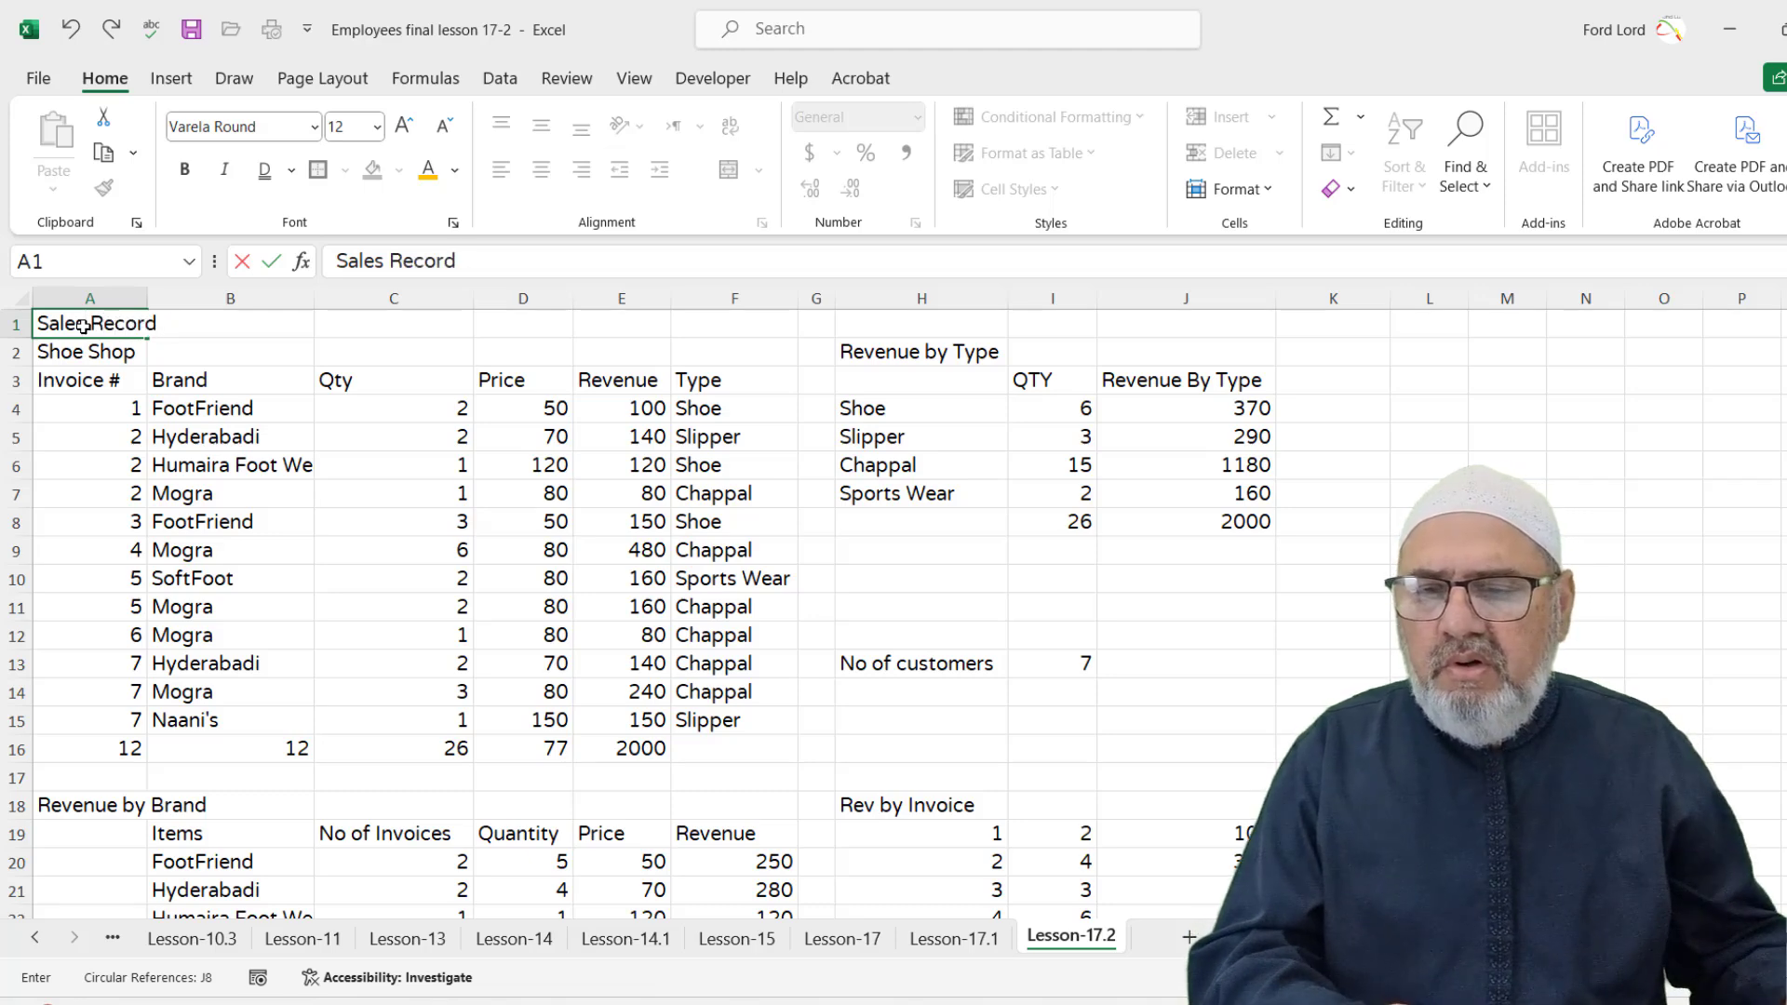
pyautogui.moveTo(196, 436); pyautogui.dragTo(195, 410)
pyautogui.moveTo(51, 323); pyautogui.dragTo(759, 323)
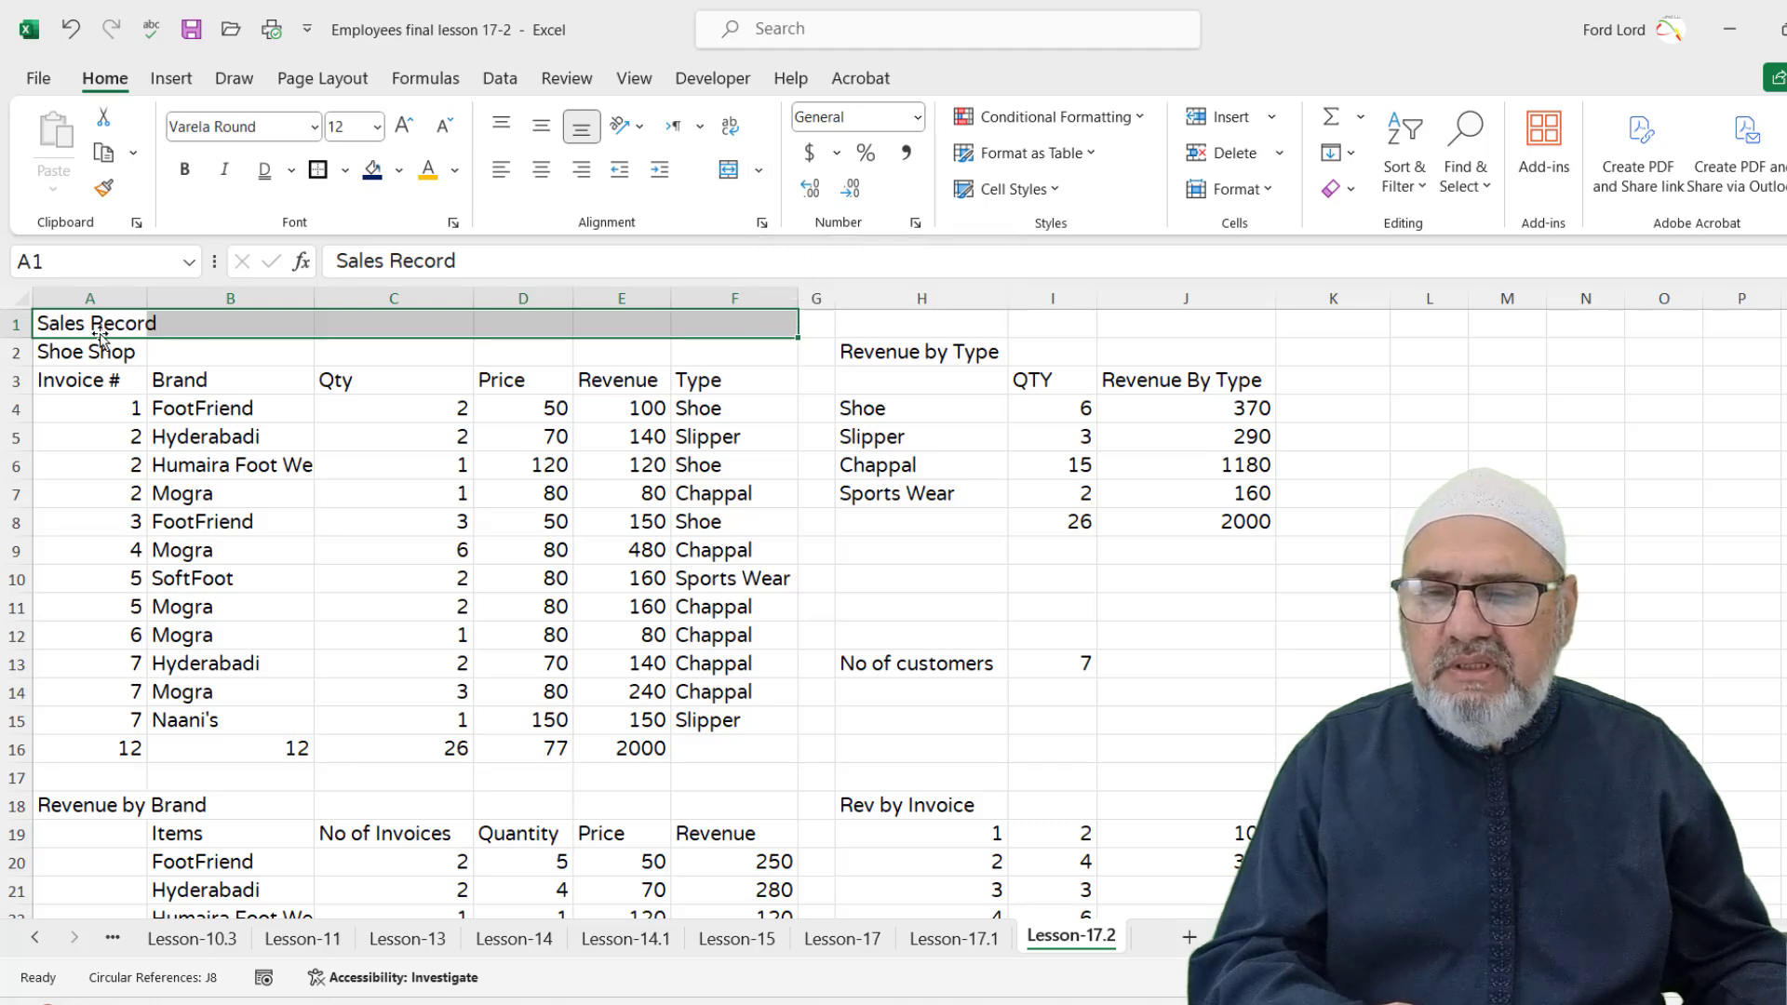
# Centre the Sales Record title across A1:F1 with Center Across Selection, keeping cells unmerged
pyautogui.click(761, 224)
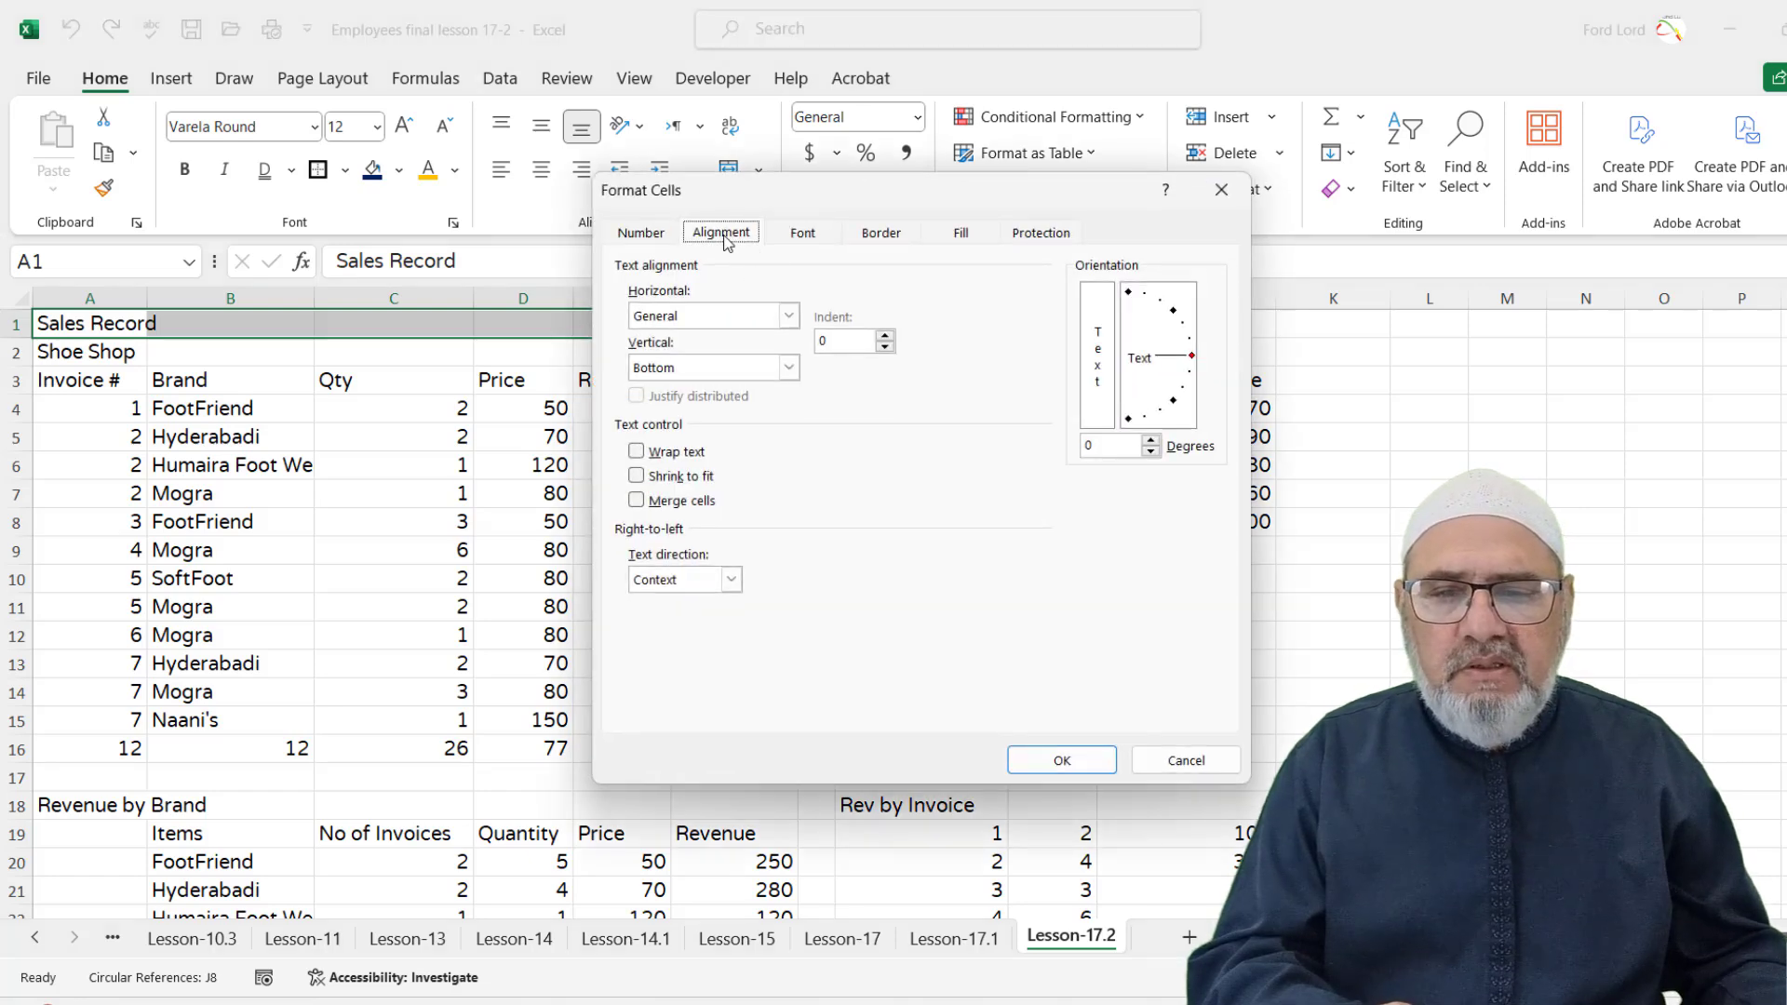
pyautogui.click(787, 316)
pyautogui.click(758, 441)
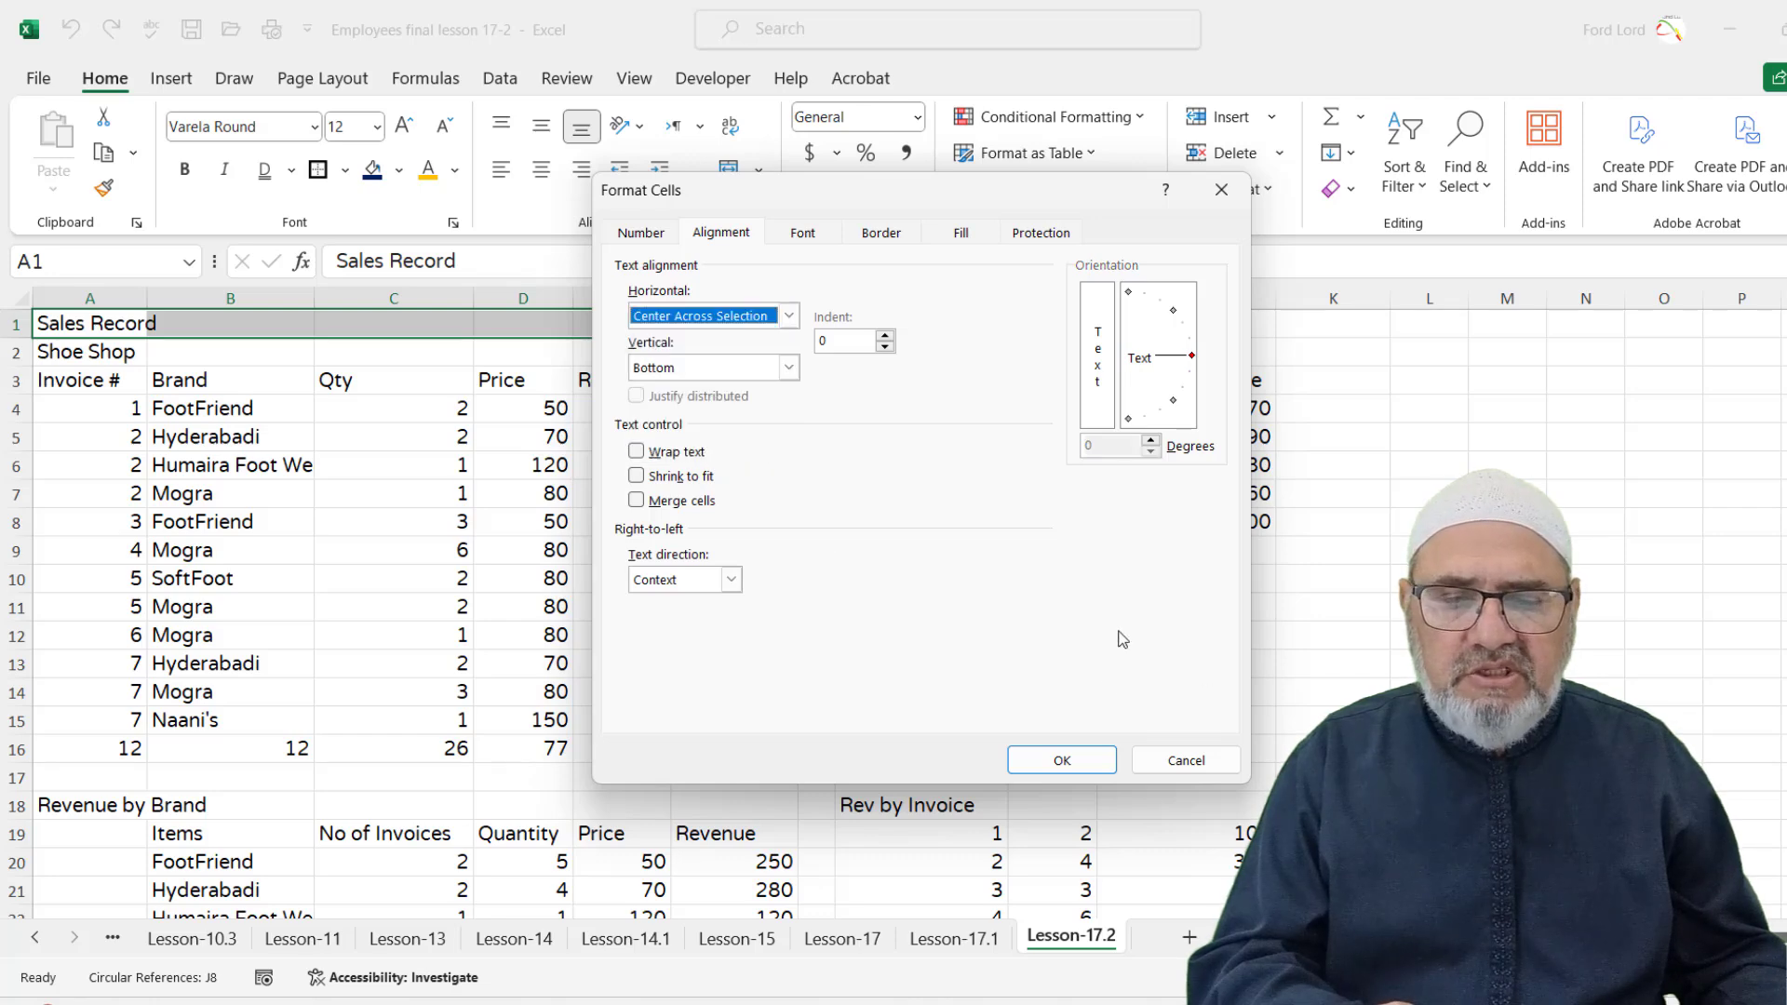
pyautogui.click(1061, 760)
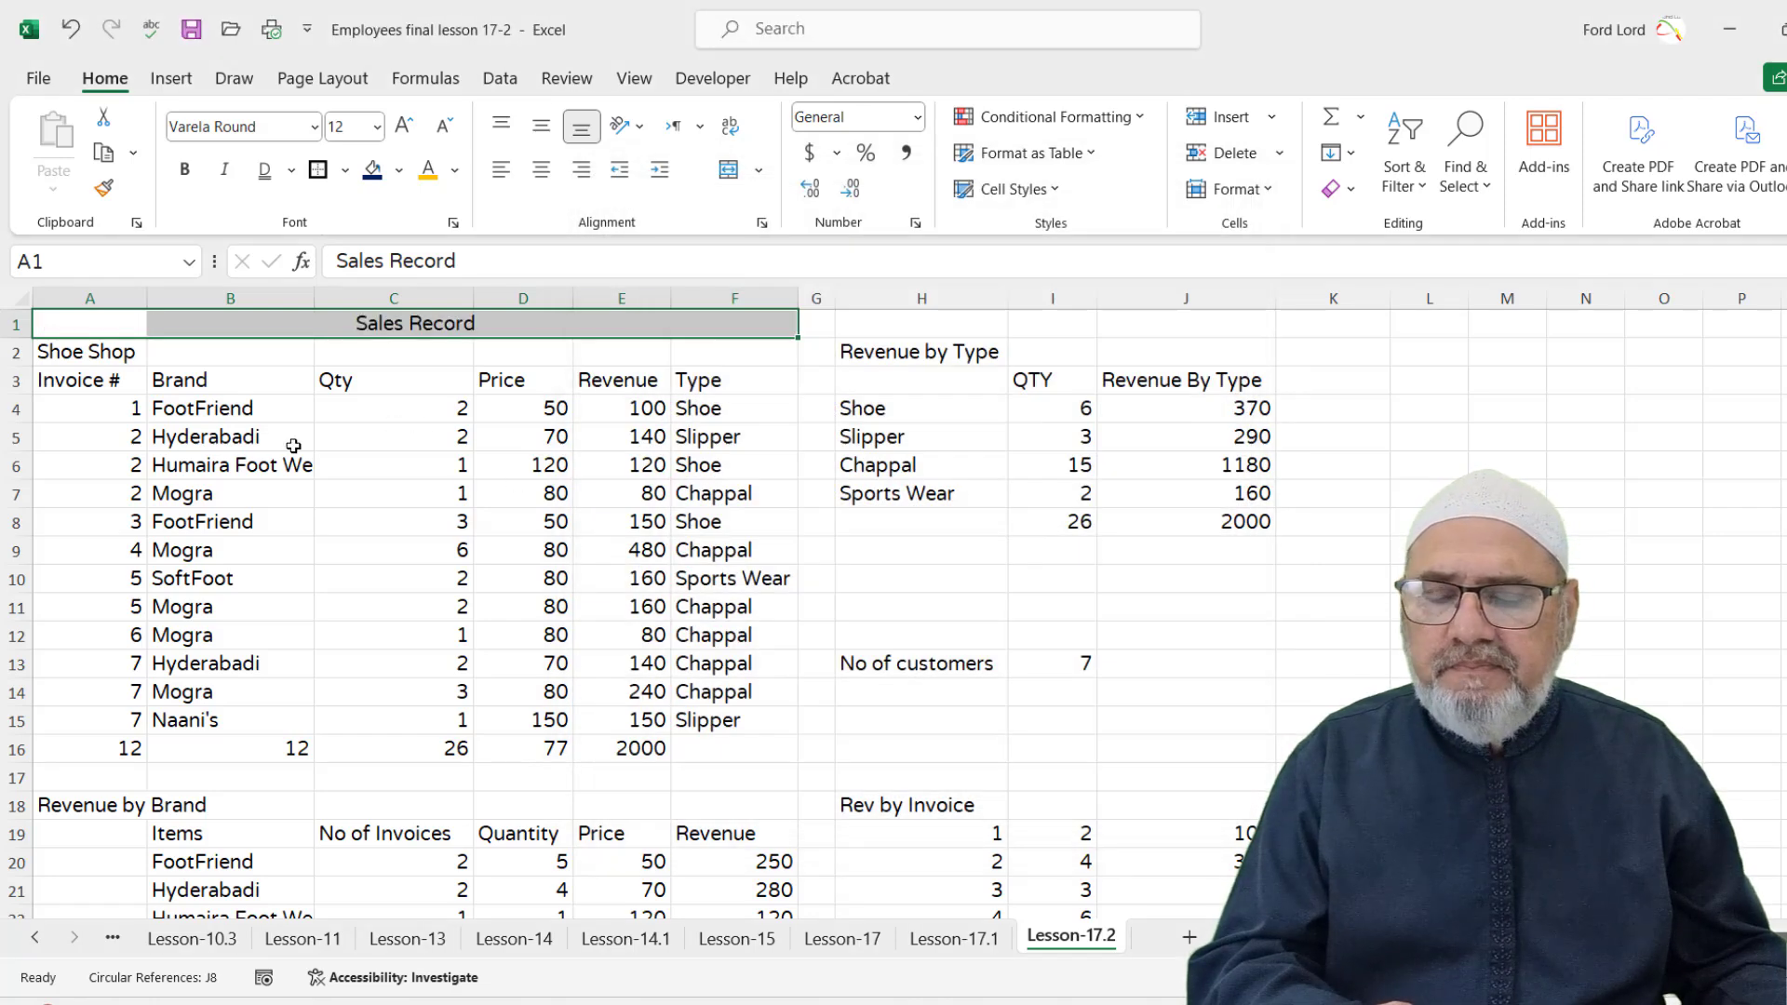
pyautogui.click(258, 430)
pyautogui.click(110, 329)
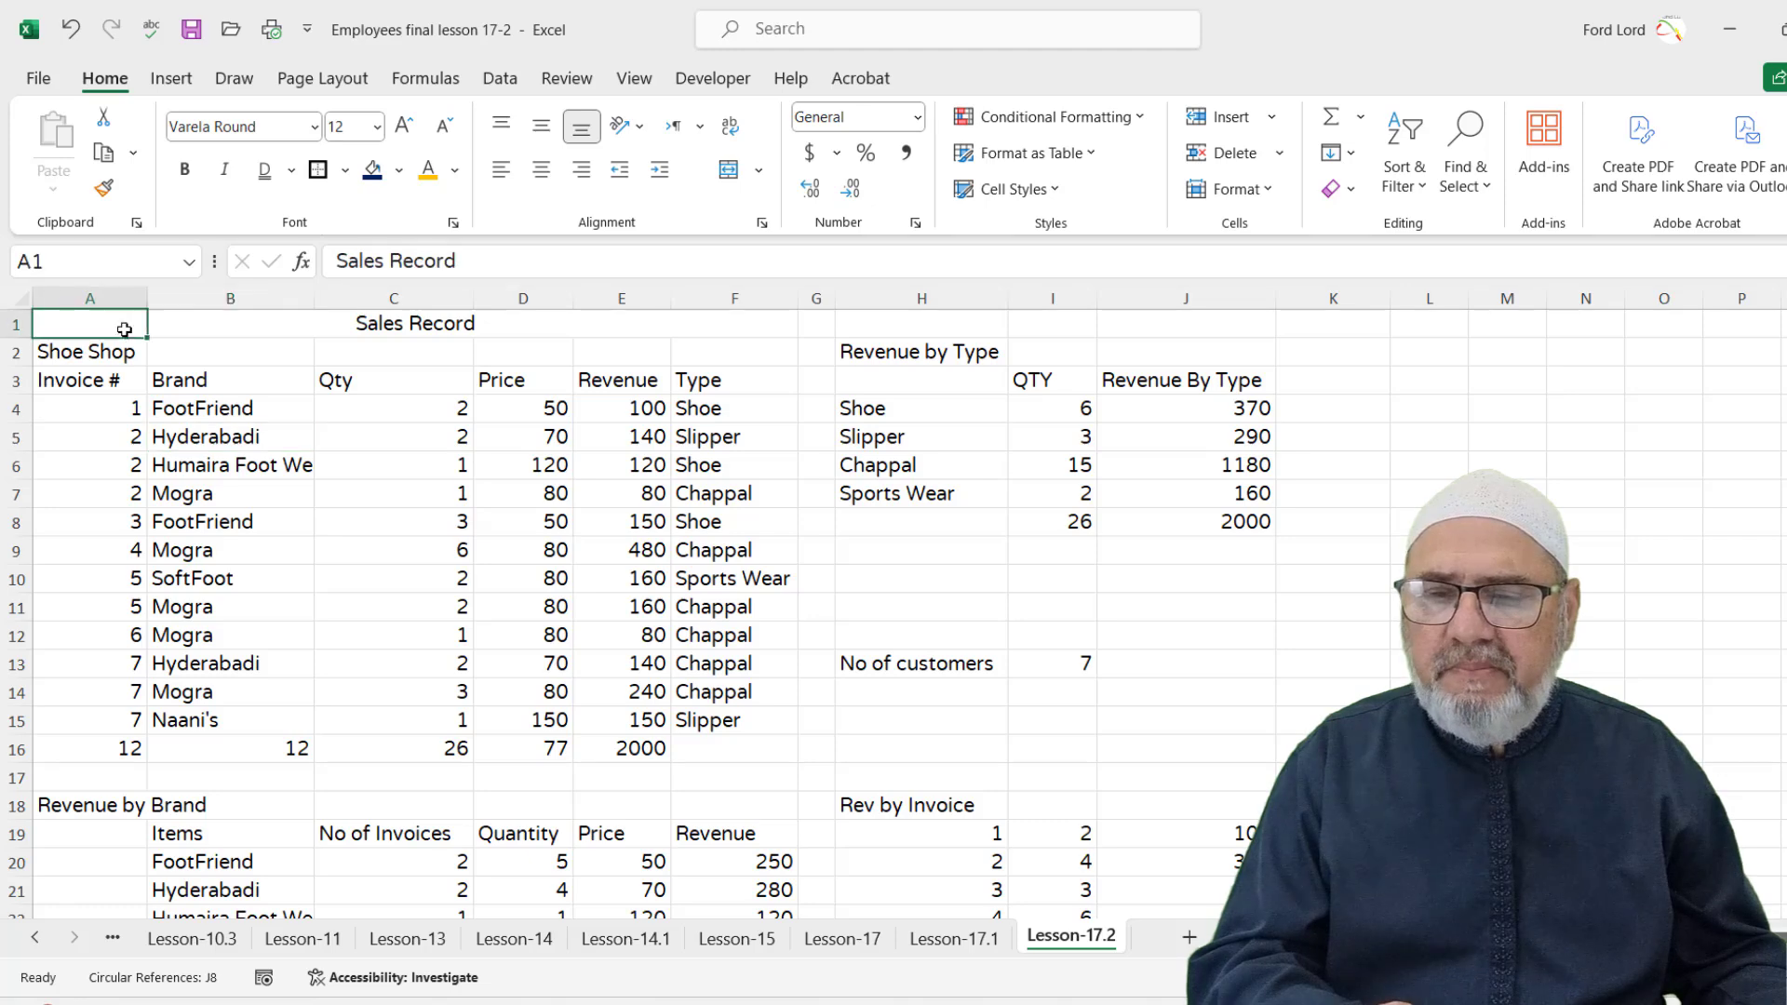
pyautogui.click(233, 324)
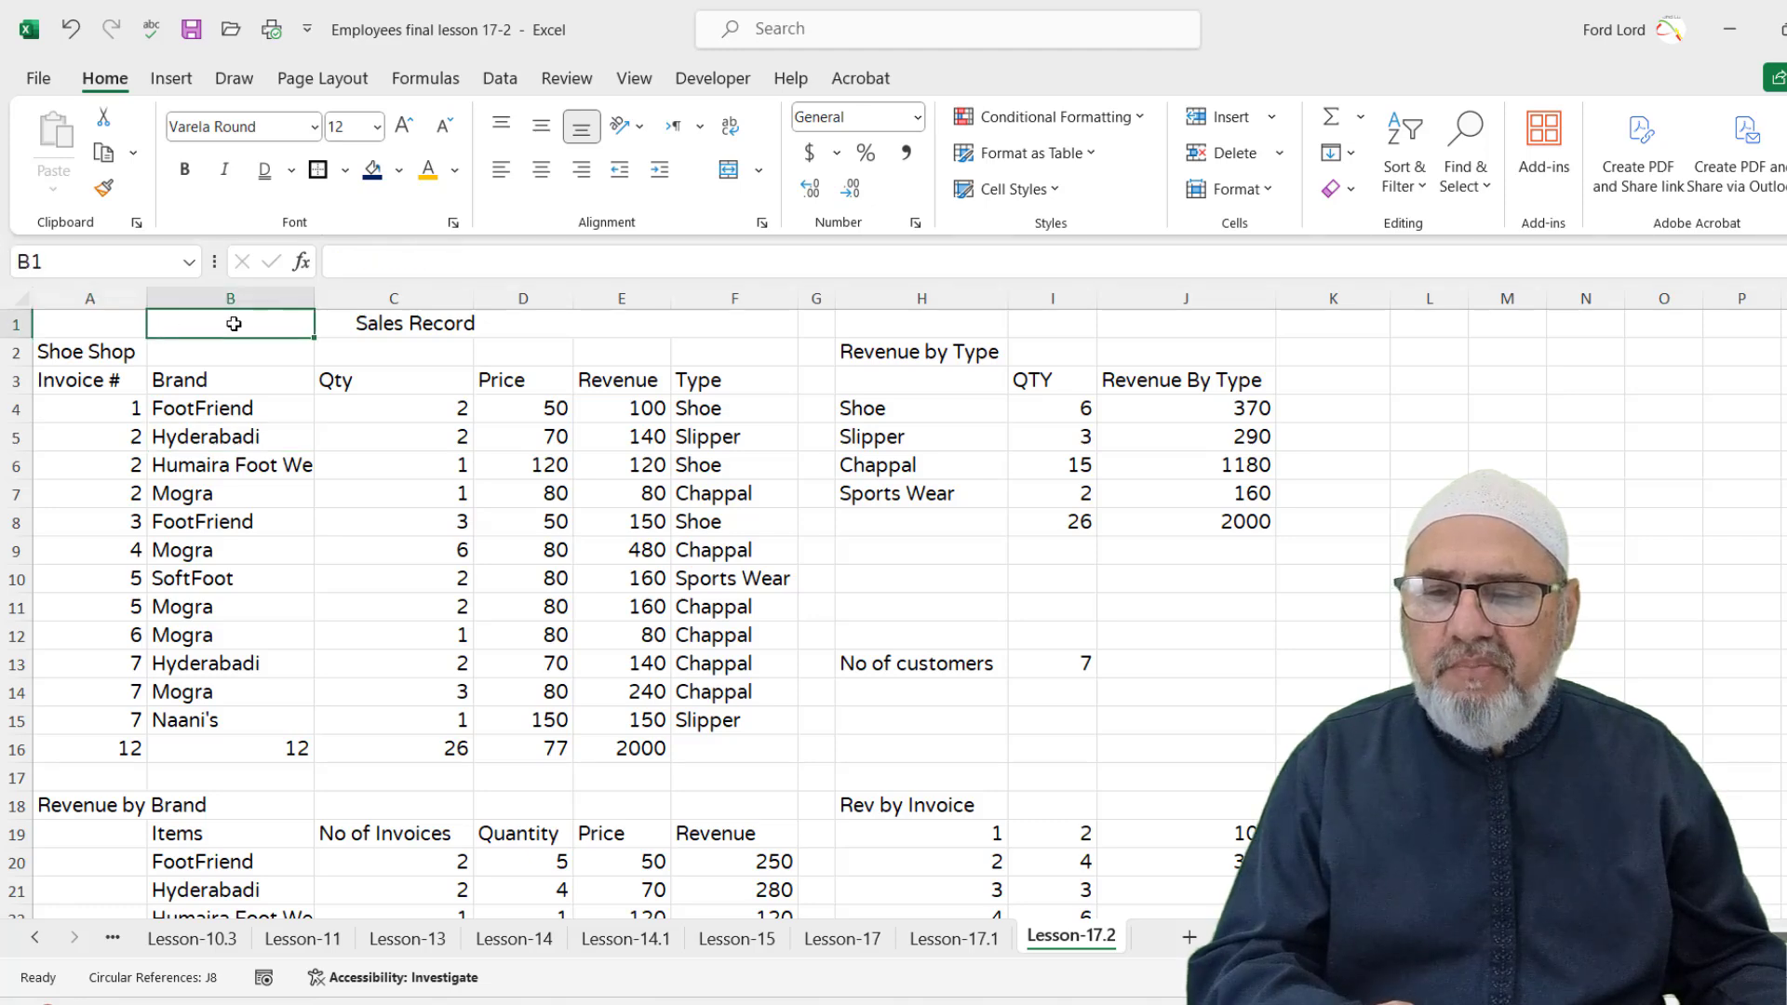
pyautogui.click(383, 323)
pyautogui.click(535, 325)
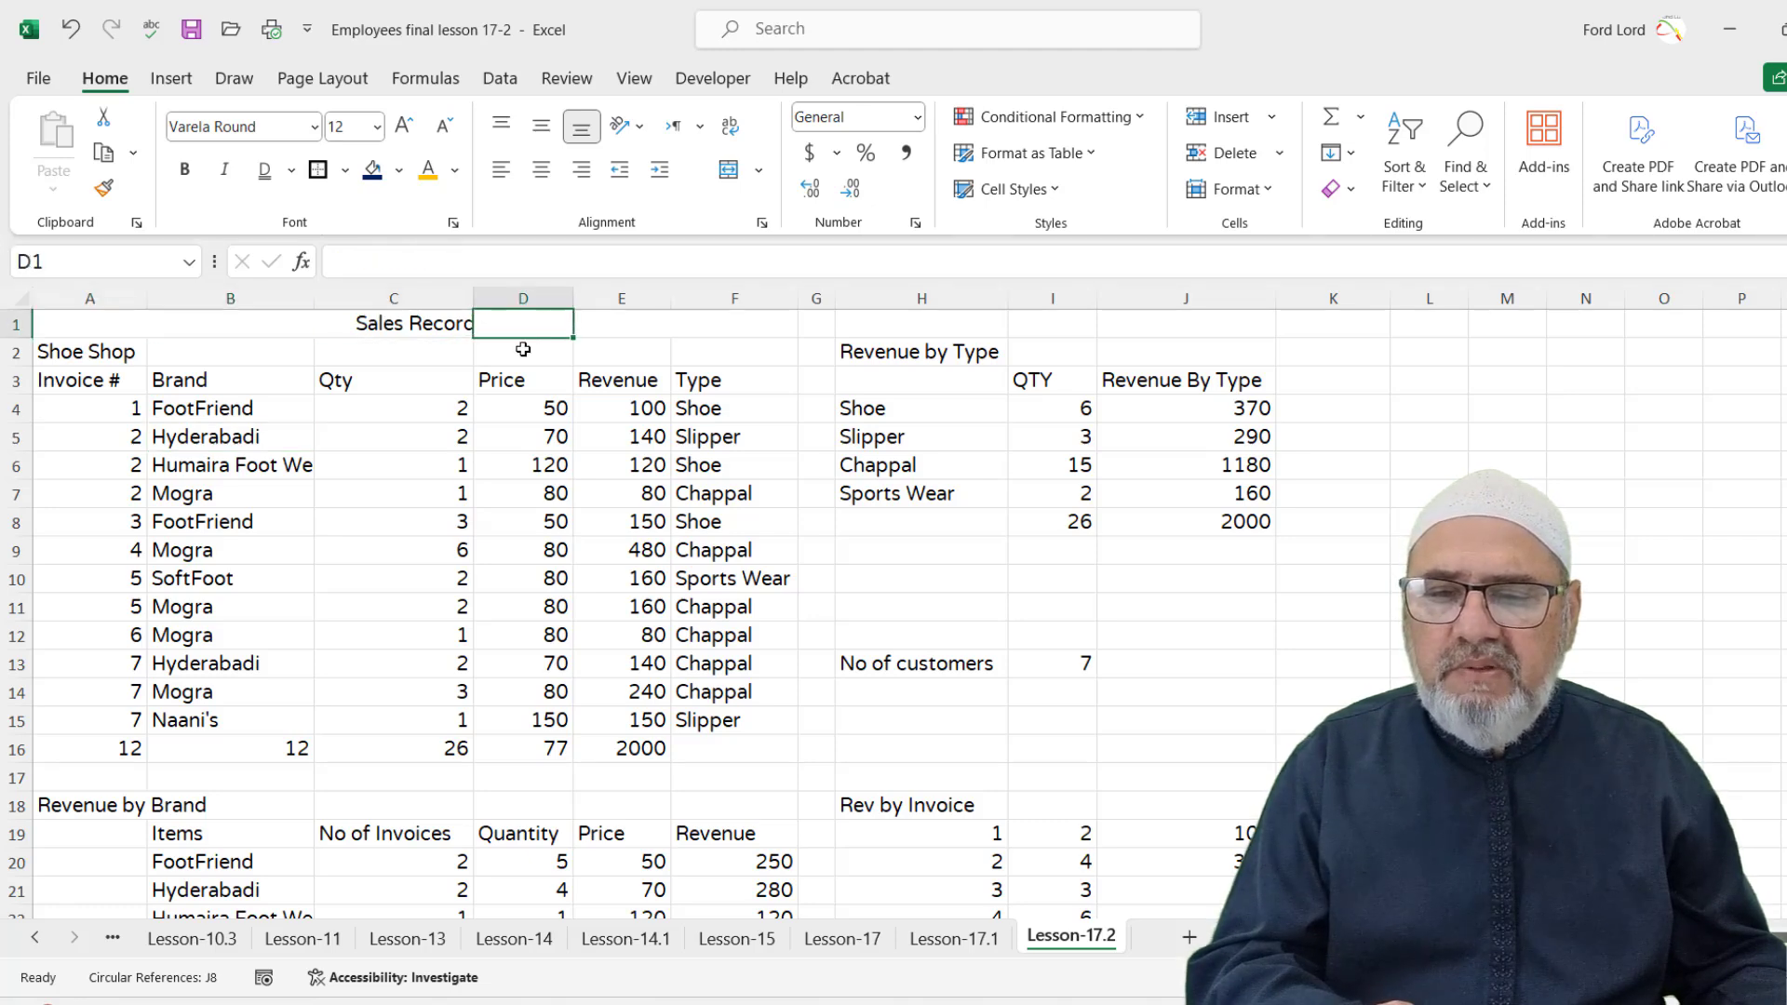
# Widen column C and reselect the title row A1:F1
pyautogui.click(456, 380)
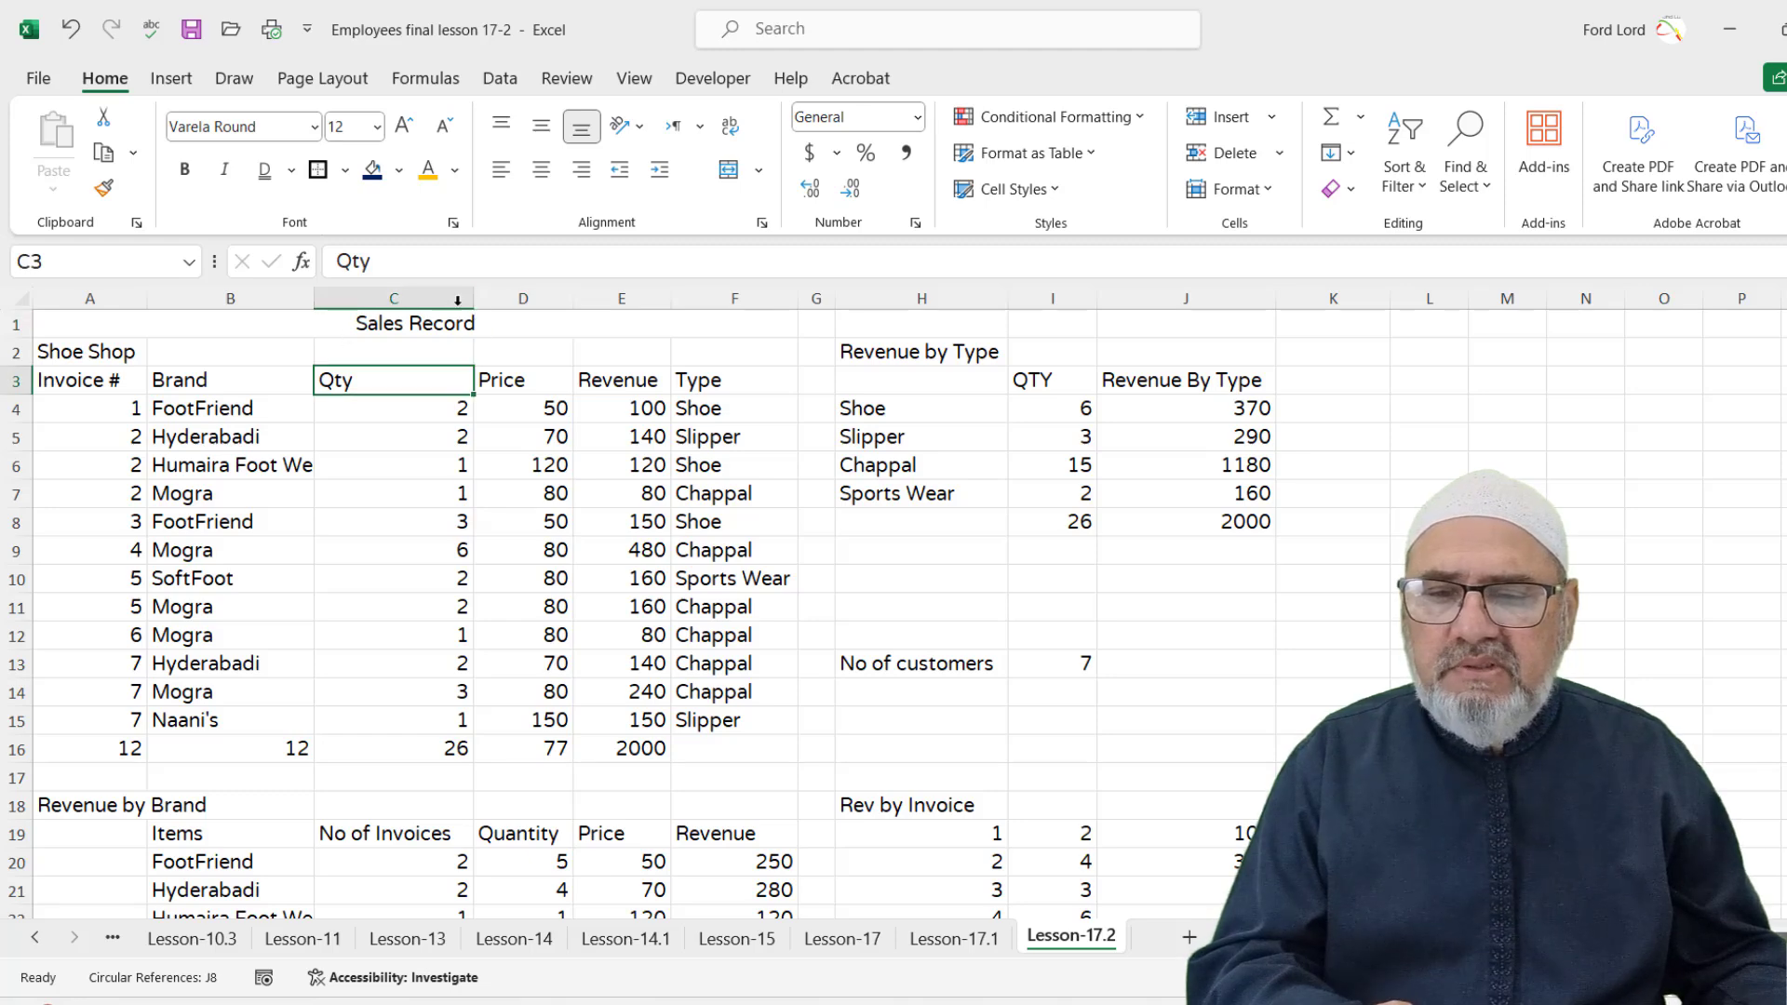
pyautogui.moveTo(472, 298); pyautogui.dragTo(509, 298)
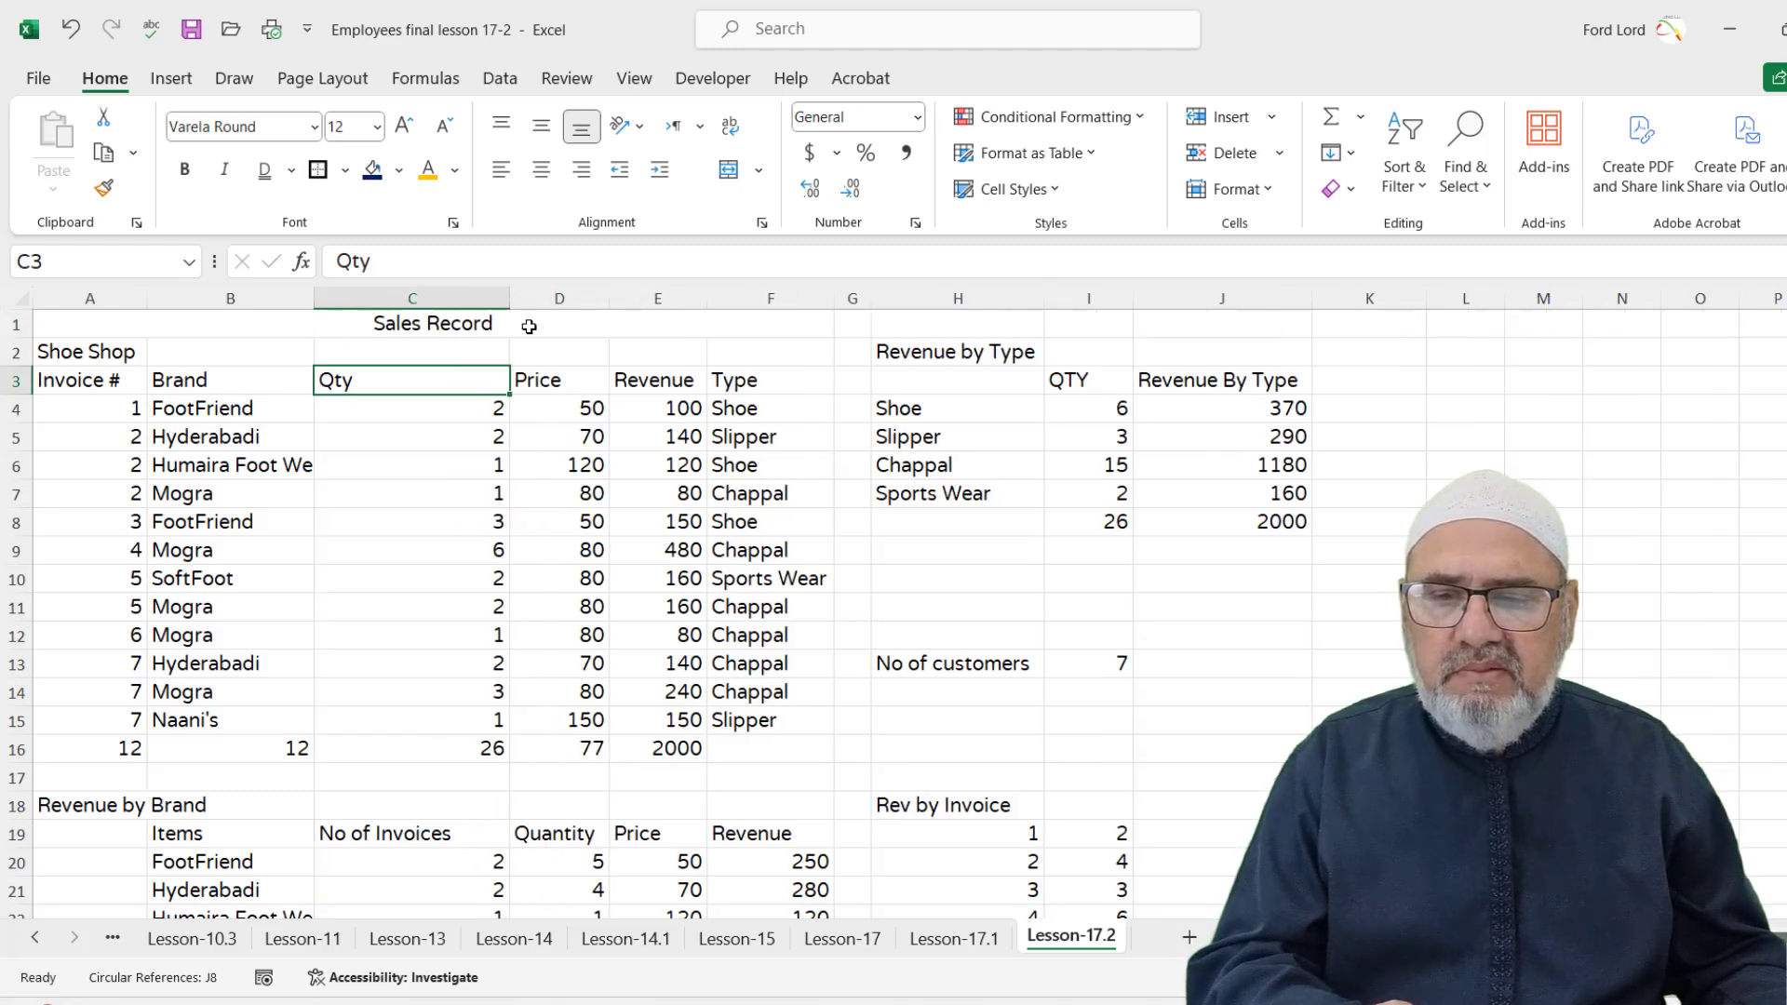
pyautogui.moveTo(68, 323); pyautogui.dragTo(760, 331)
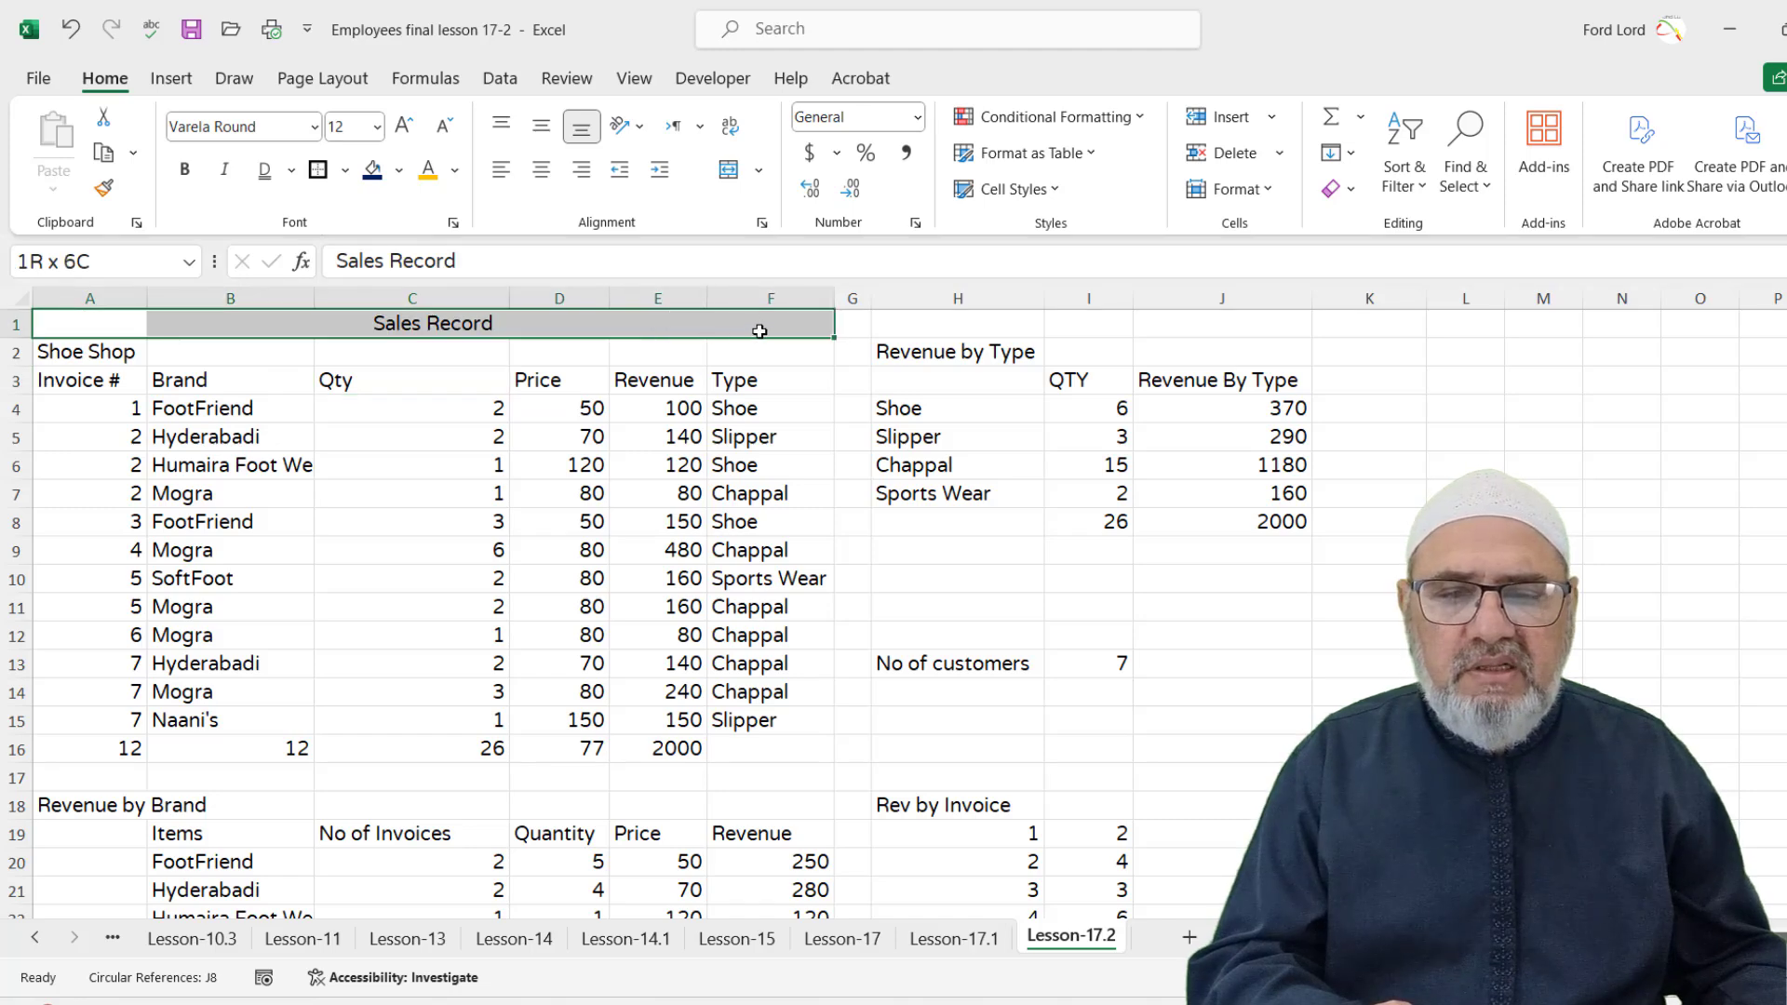
# Give the title row A1:F1 the blue Accent1 style and raise its font size to 24
pyautogui.click(1061, 190)
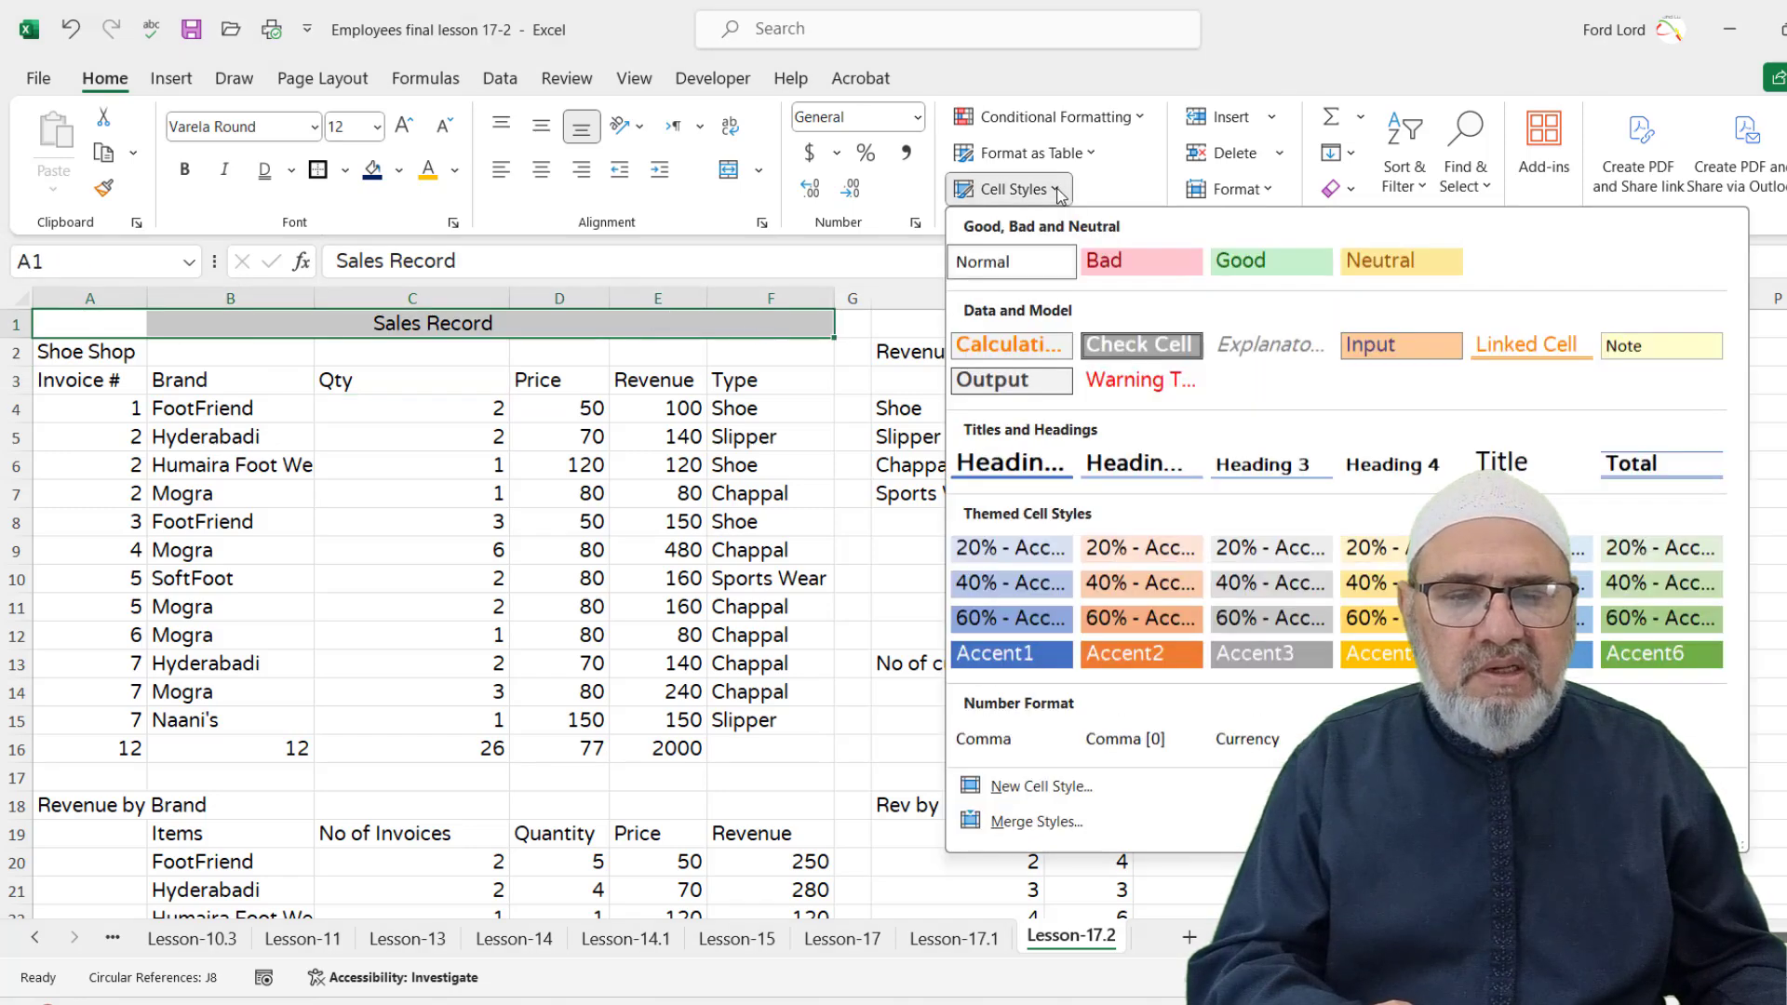
pyautogui.click(1030, 663)
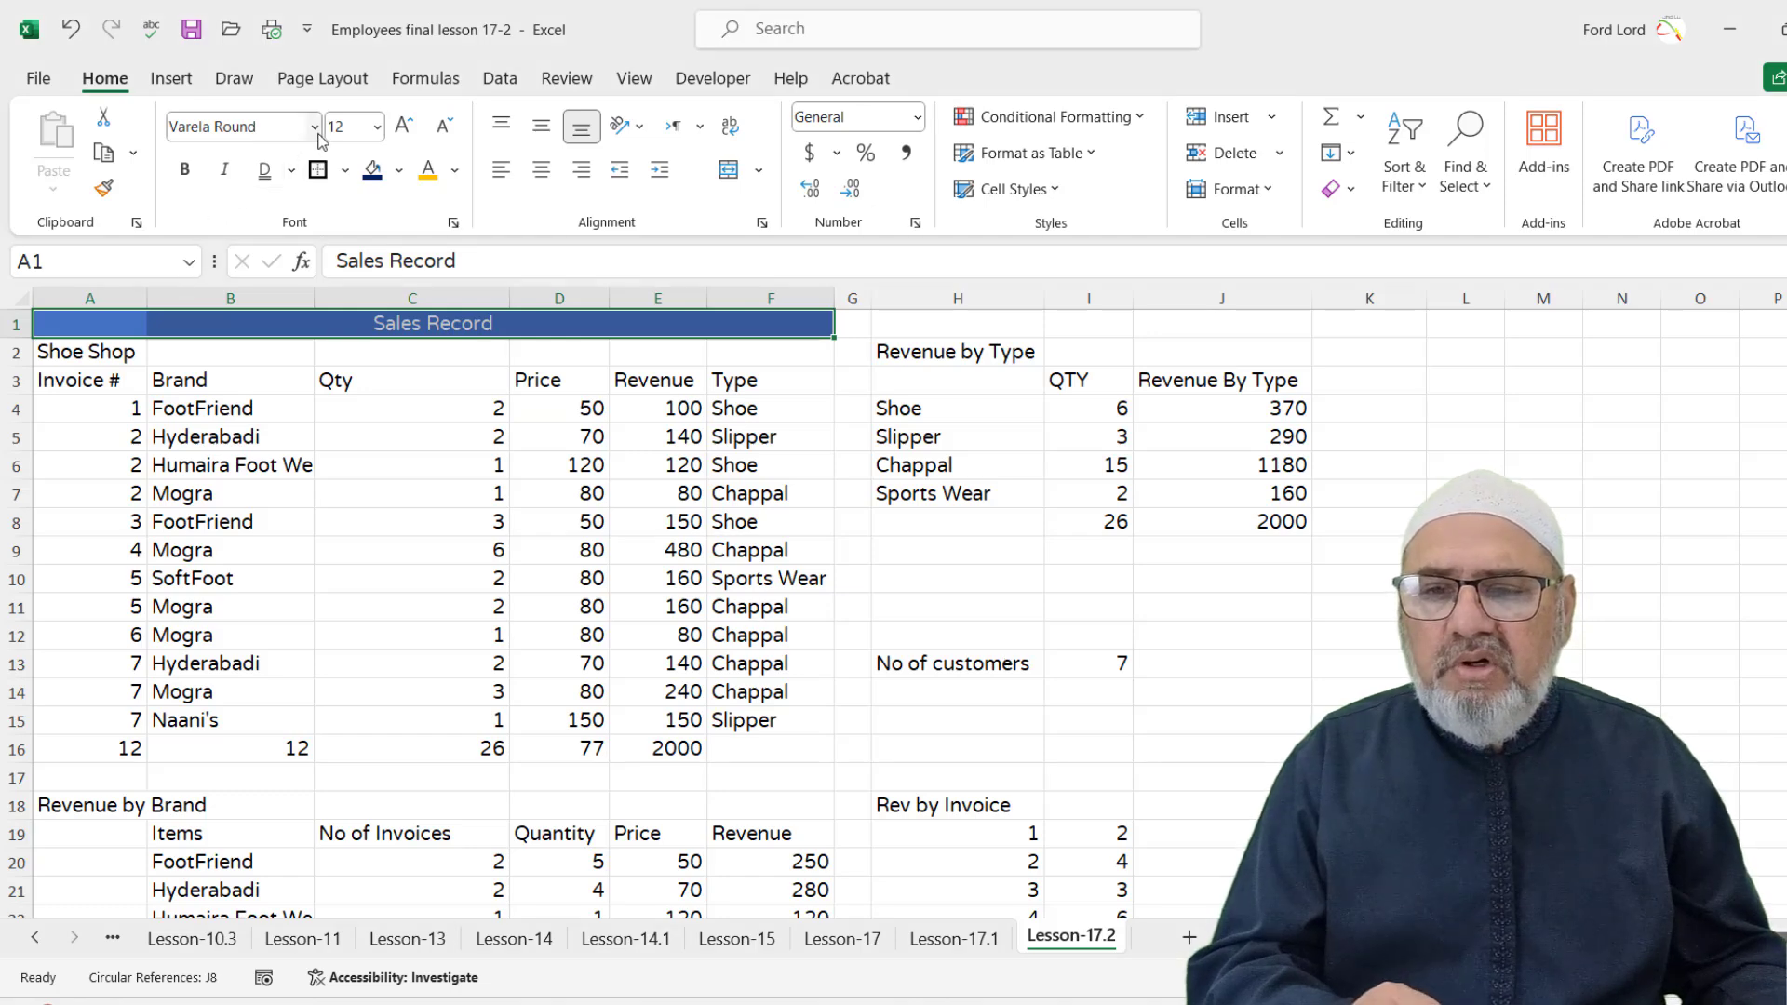
pyautogui.click(404, 127)
pyautogui.click(403, 126)
pyautogui.click(403, 126)
pyautogui.click(403, 127)
pyautogui.click(403, 127)
pyautogui.click(403, 126)
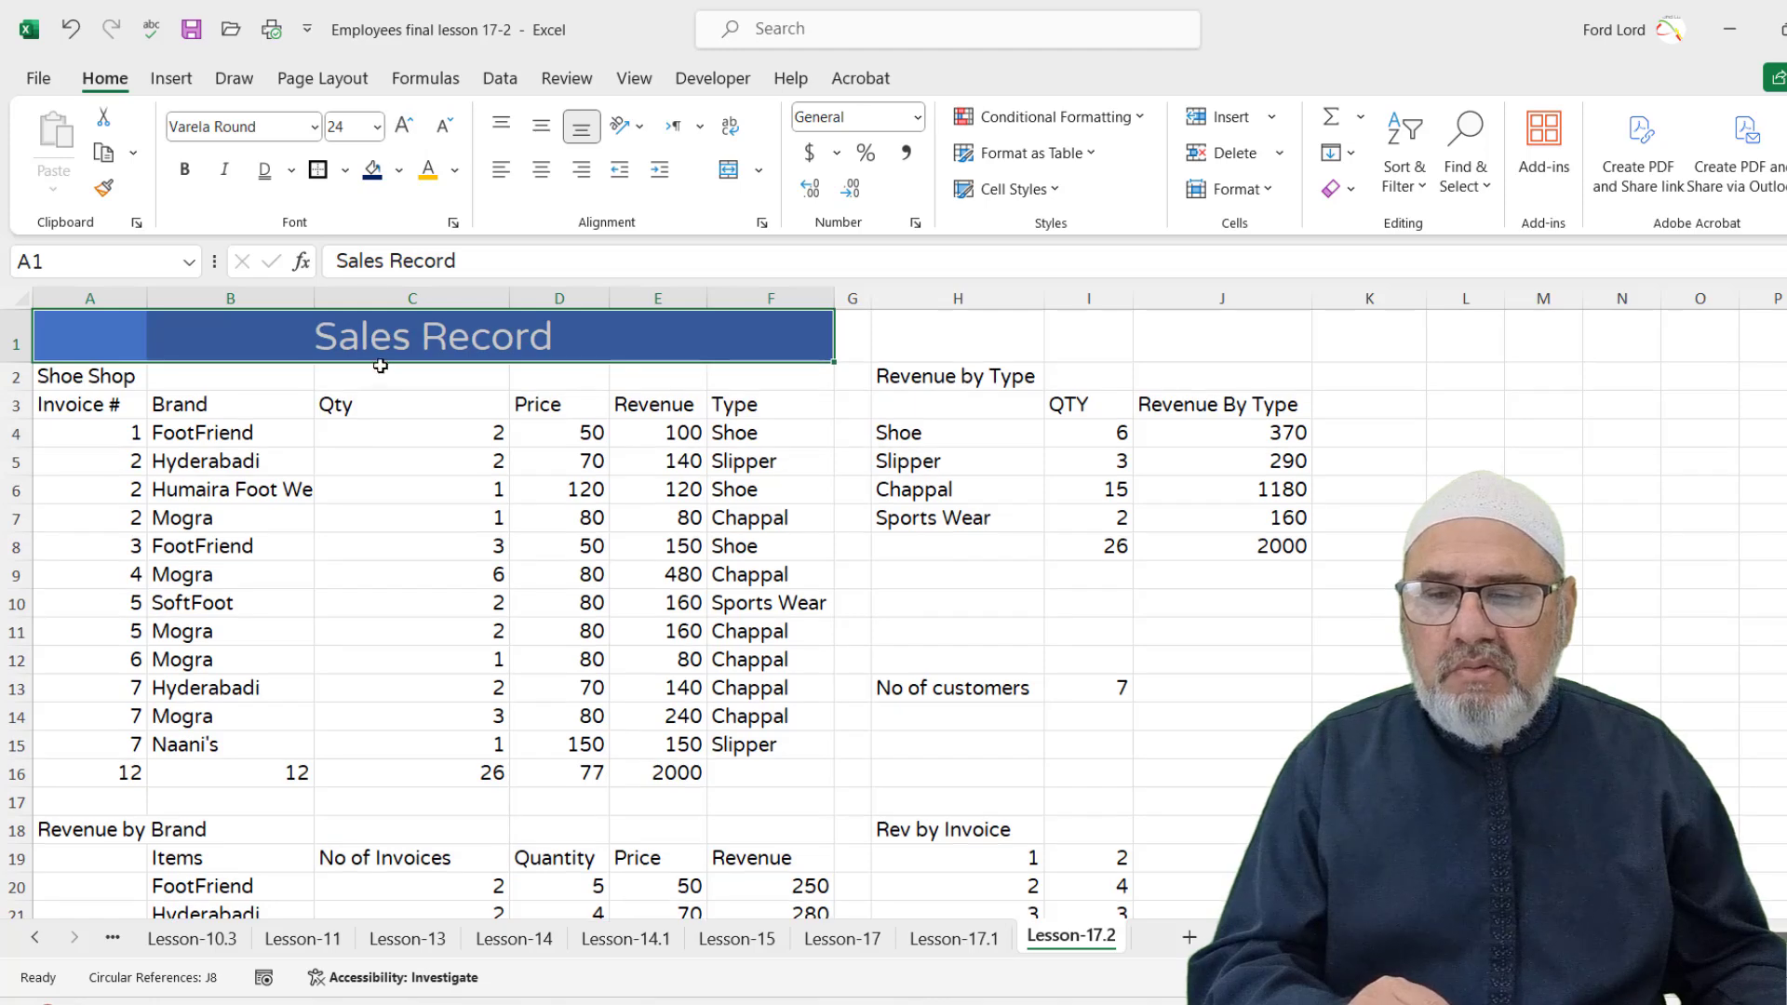
pyautogui.click(395, 374)
pyautogui.moveTo(49, 377); pyautogui.dragTo(758, 371)
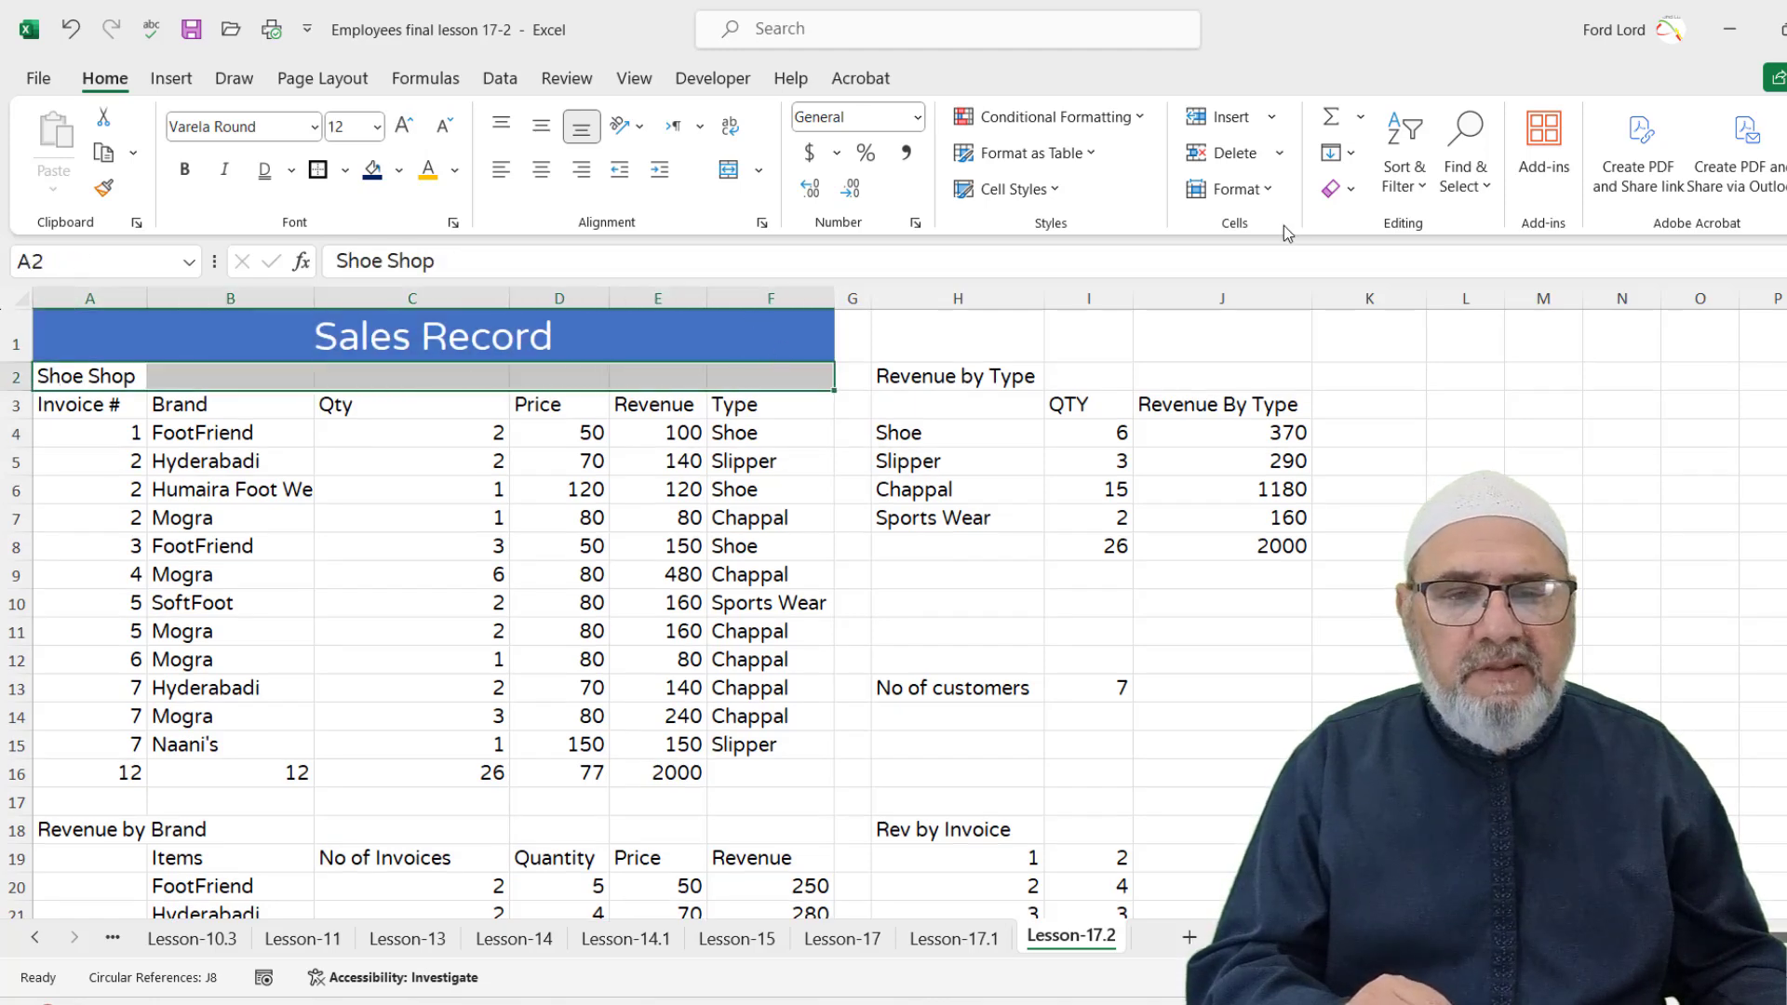
# Apply the orange Accent2 style to the Shoe Shop row and centre it across A2:F2
pyautogui.click(1060, 192)
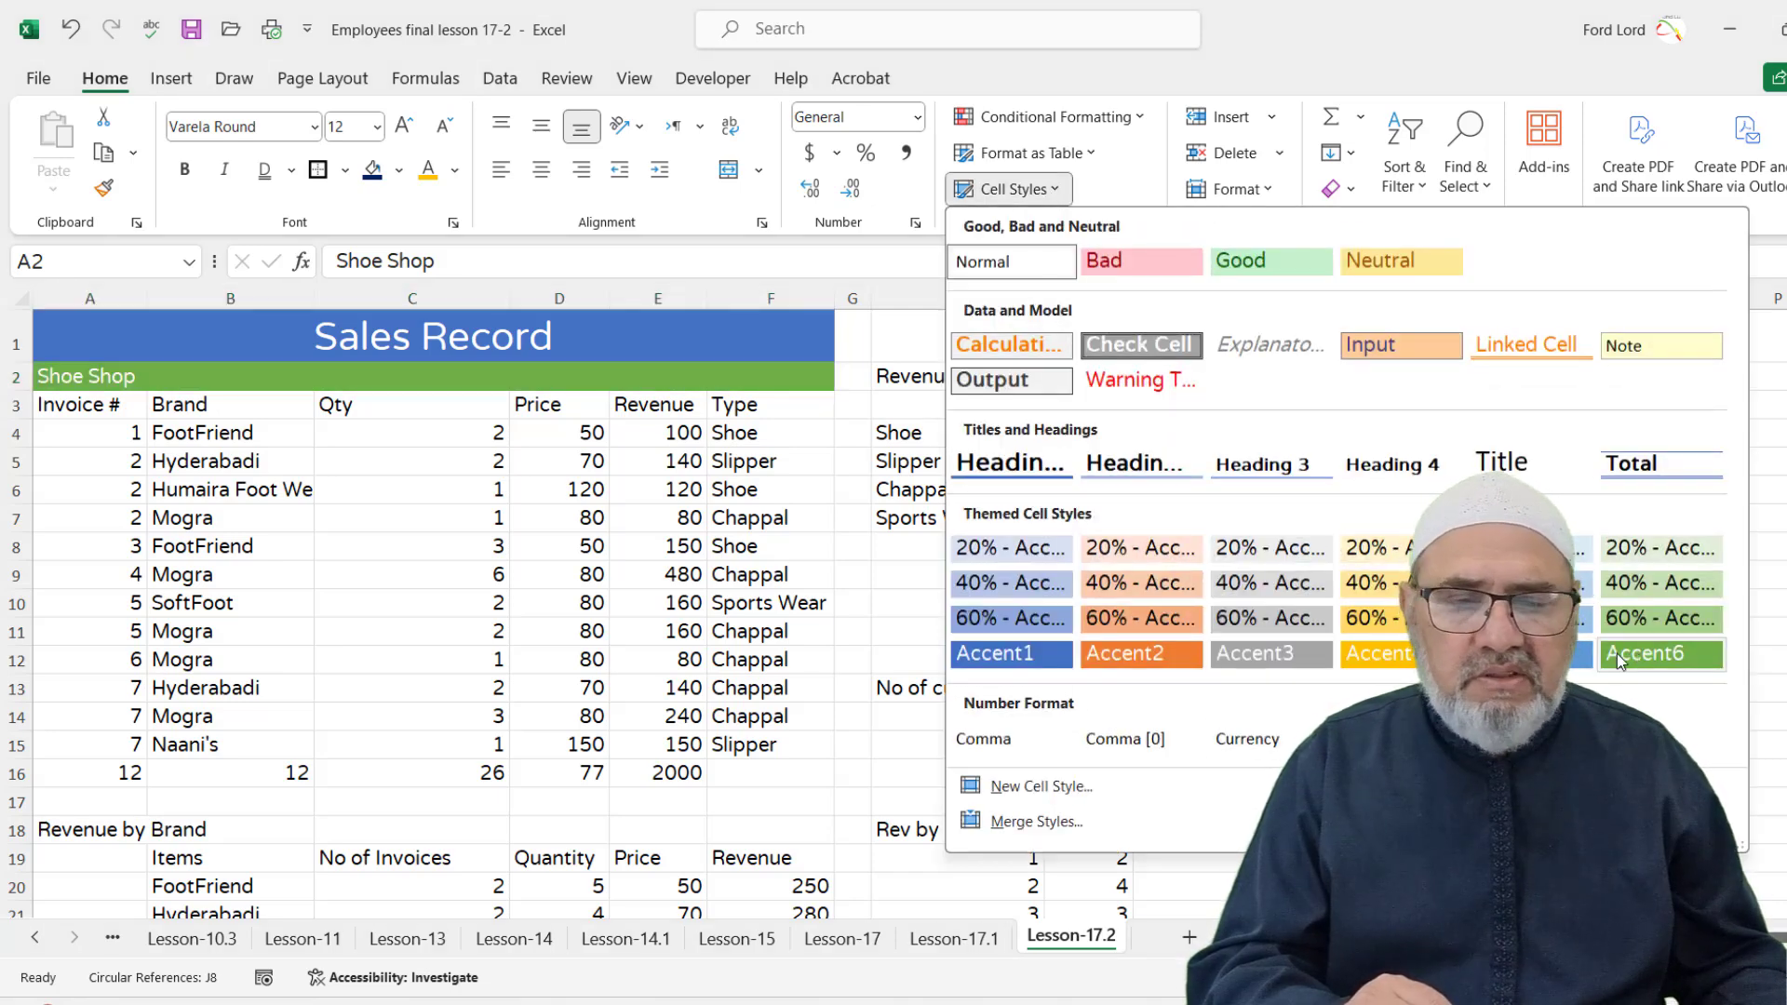
pyautogui.click(1132, 656)
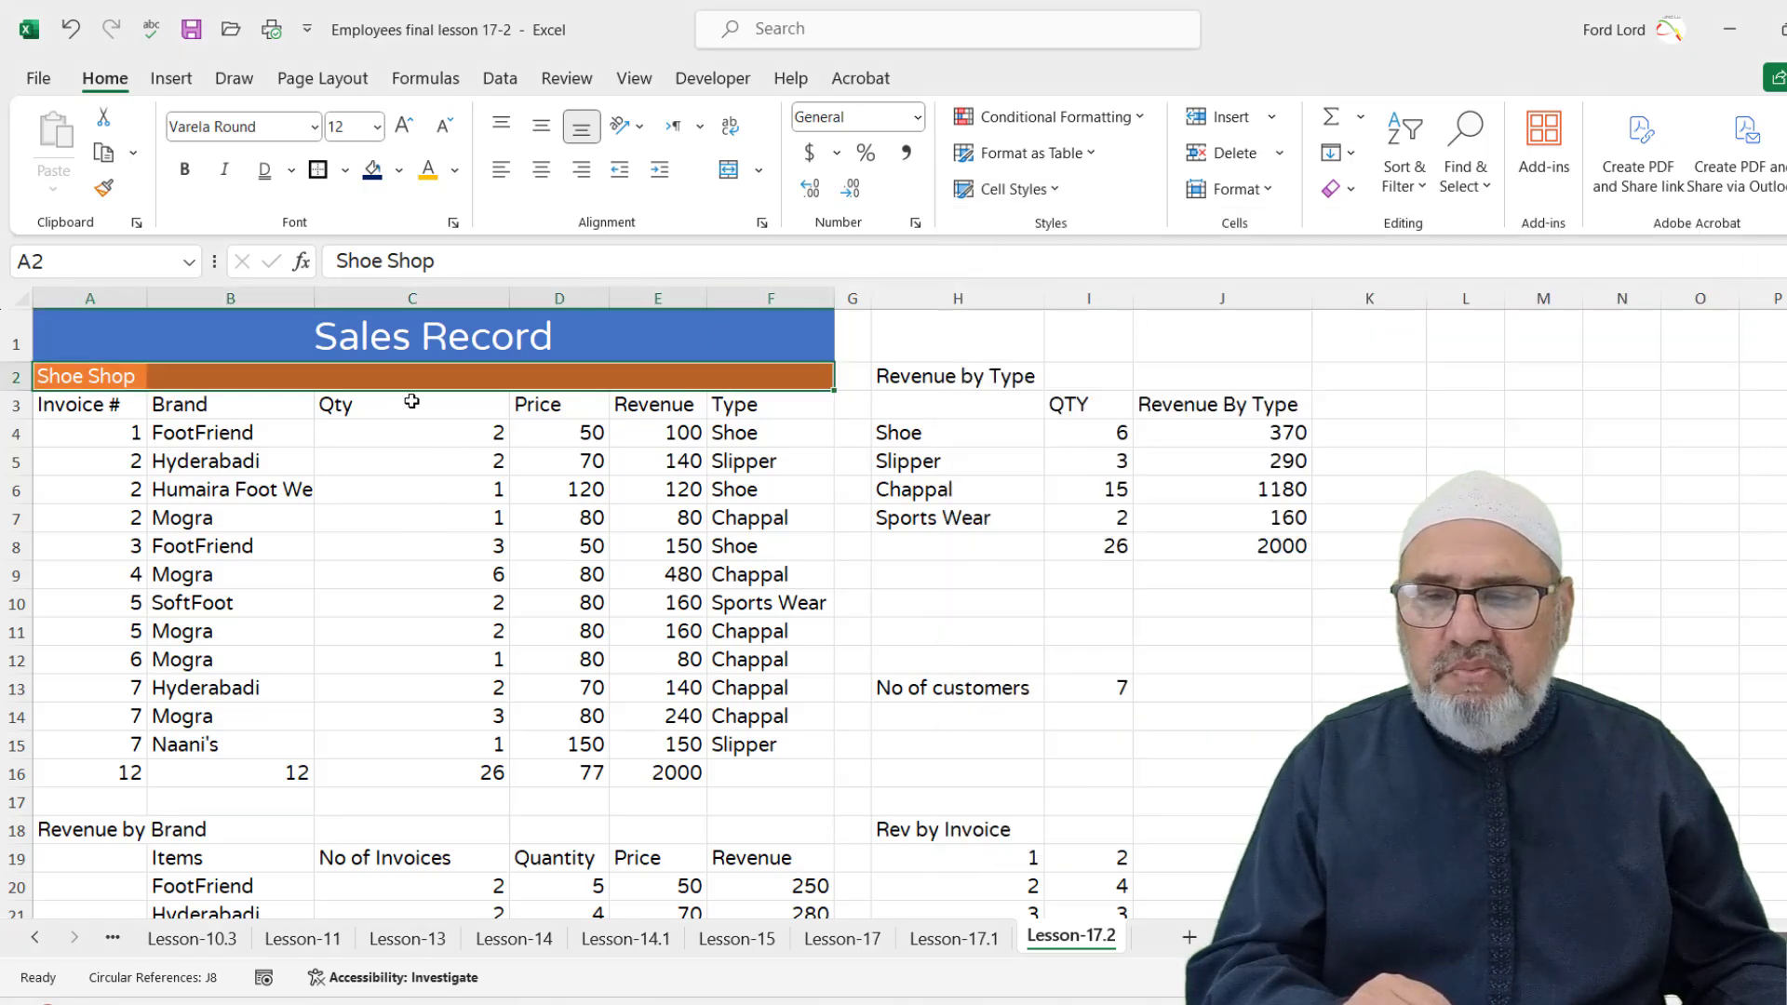
pyautogui.click(916, 223)
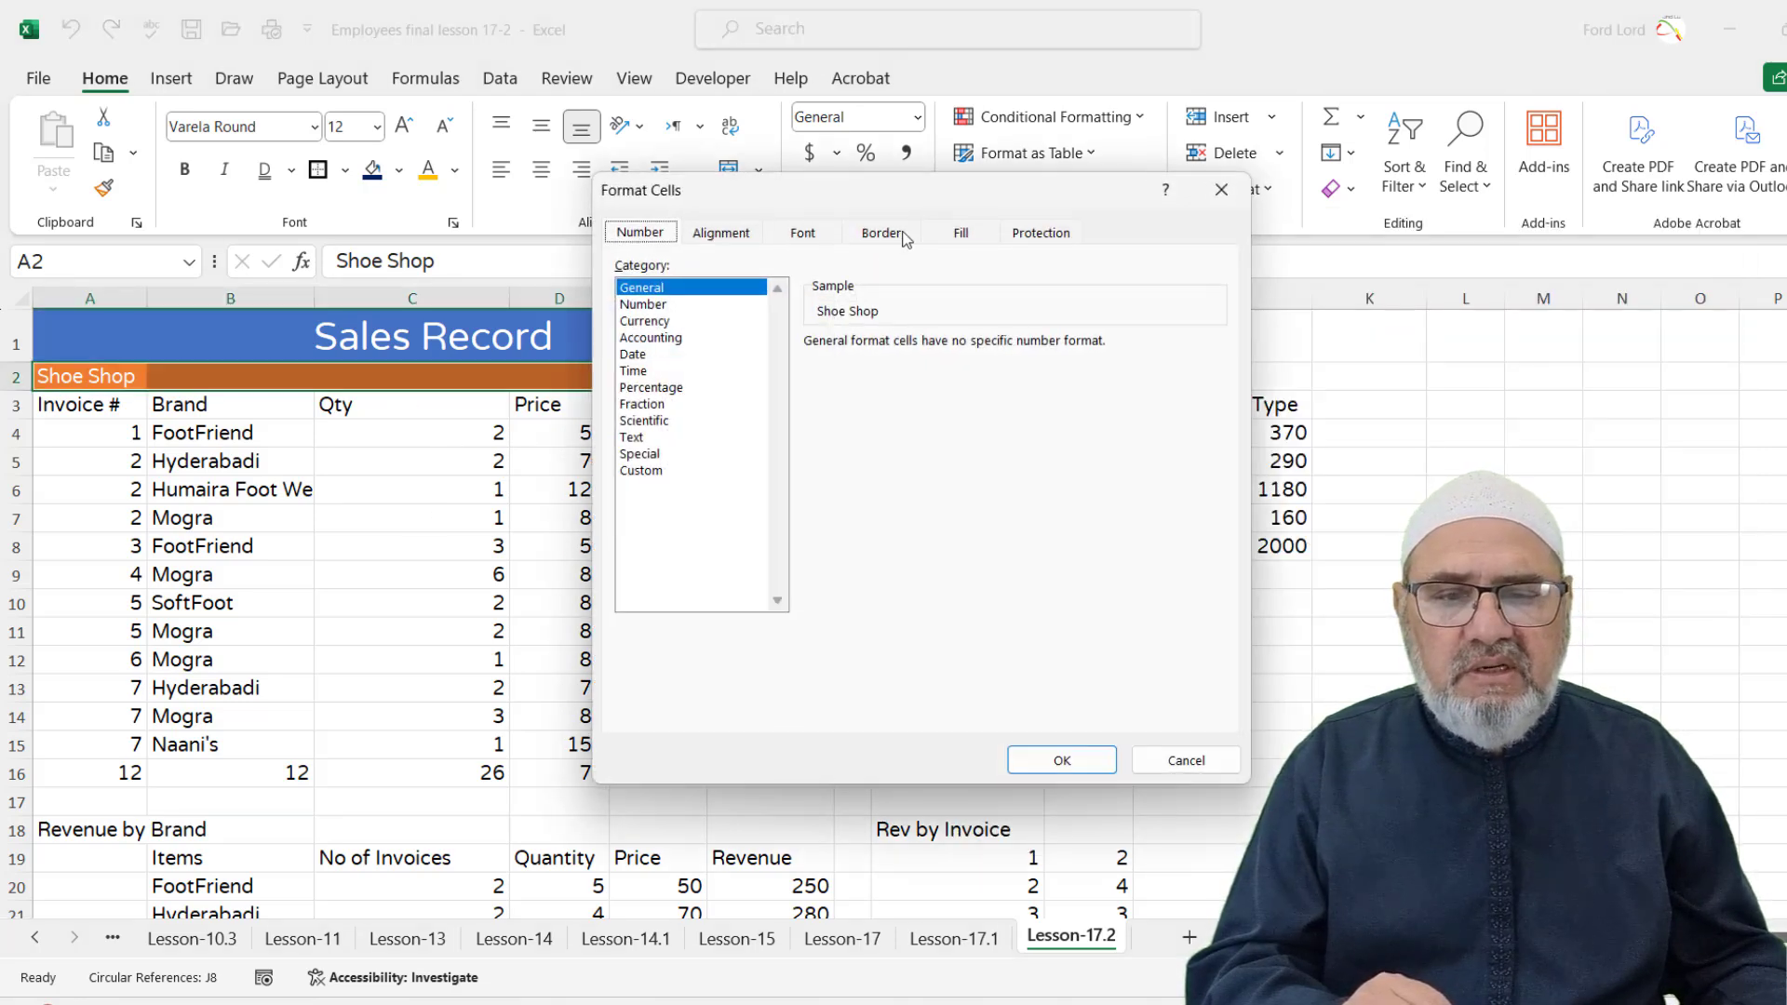
pyautogui.click(748, 237)
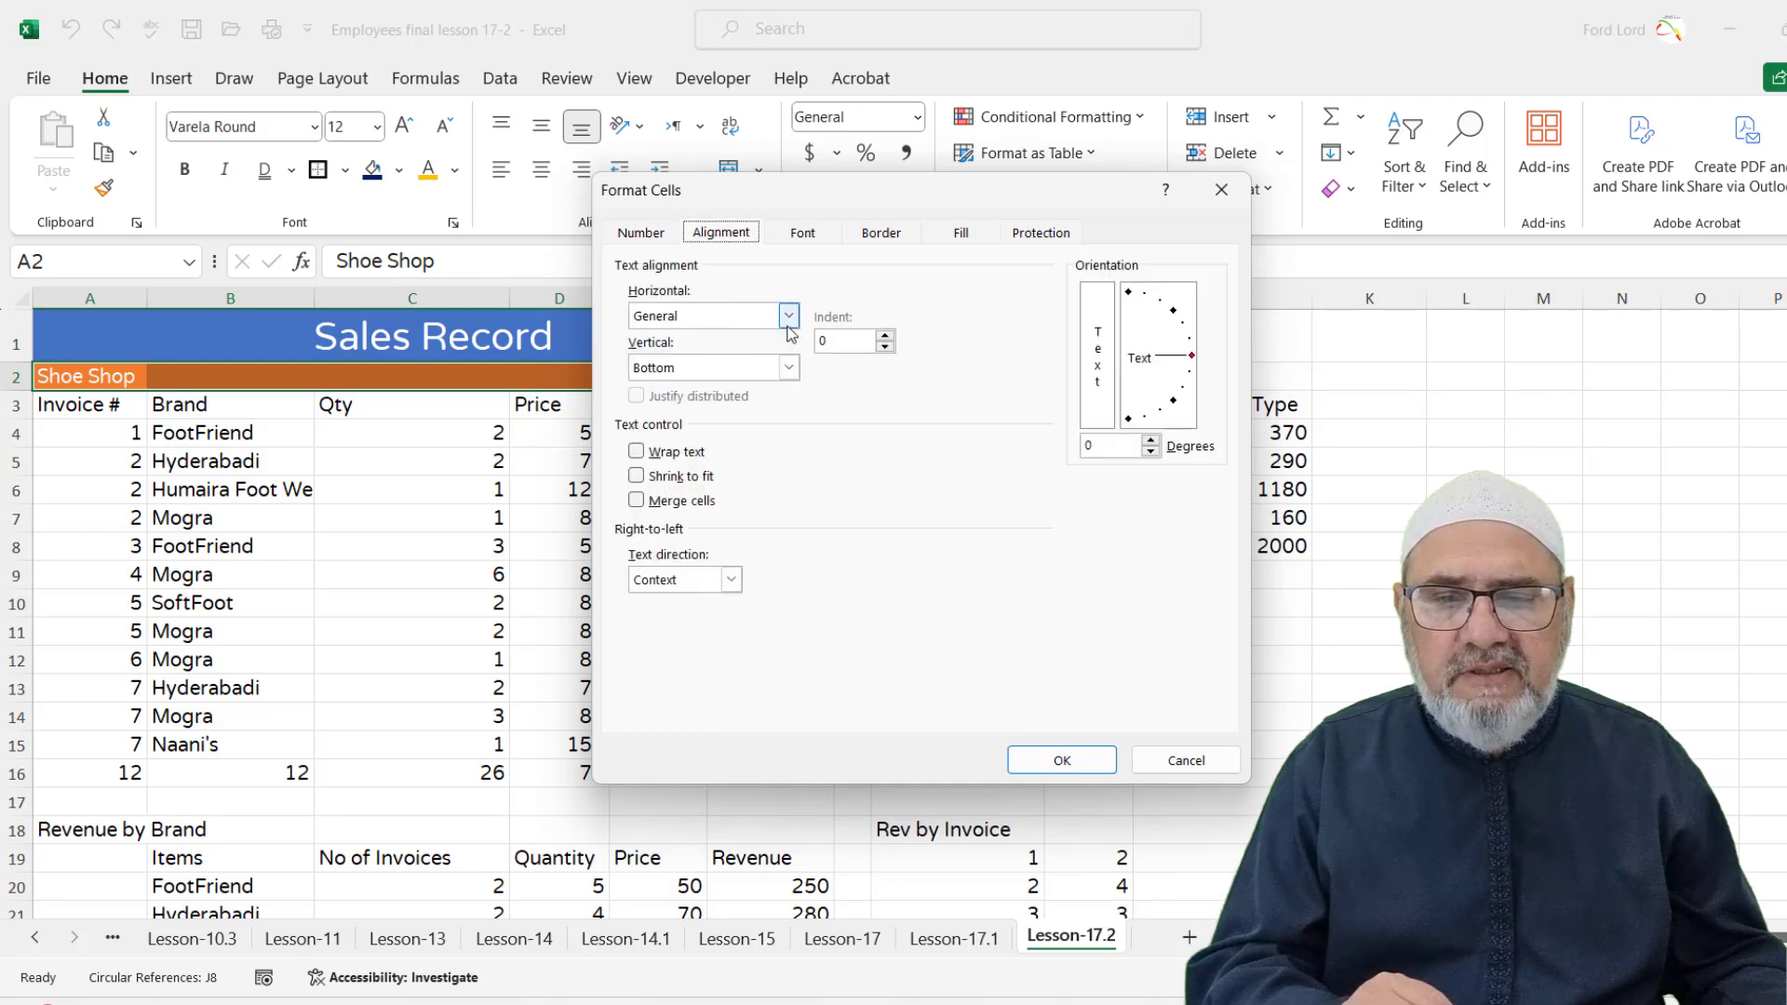
pyautogui.click(787, 321)
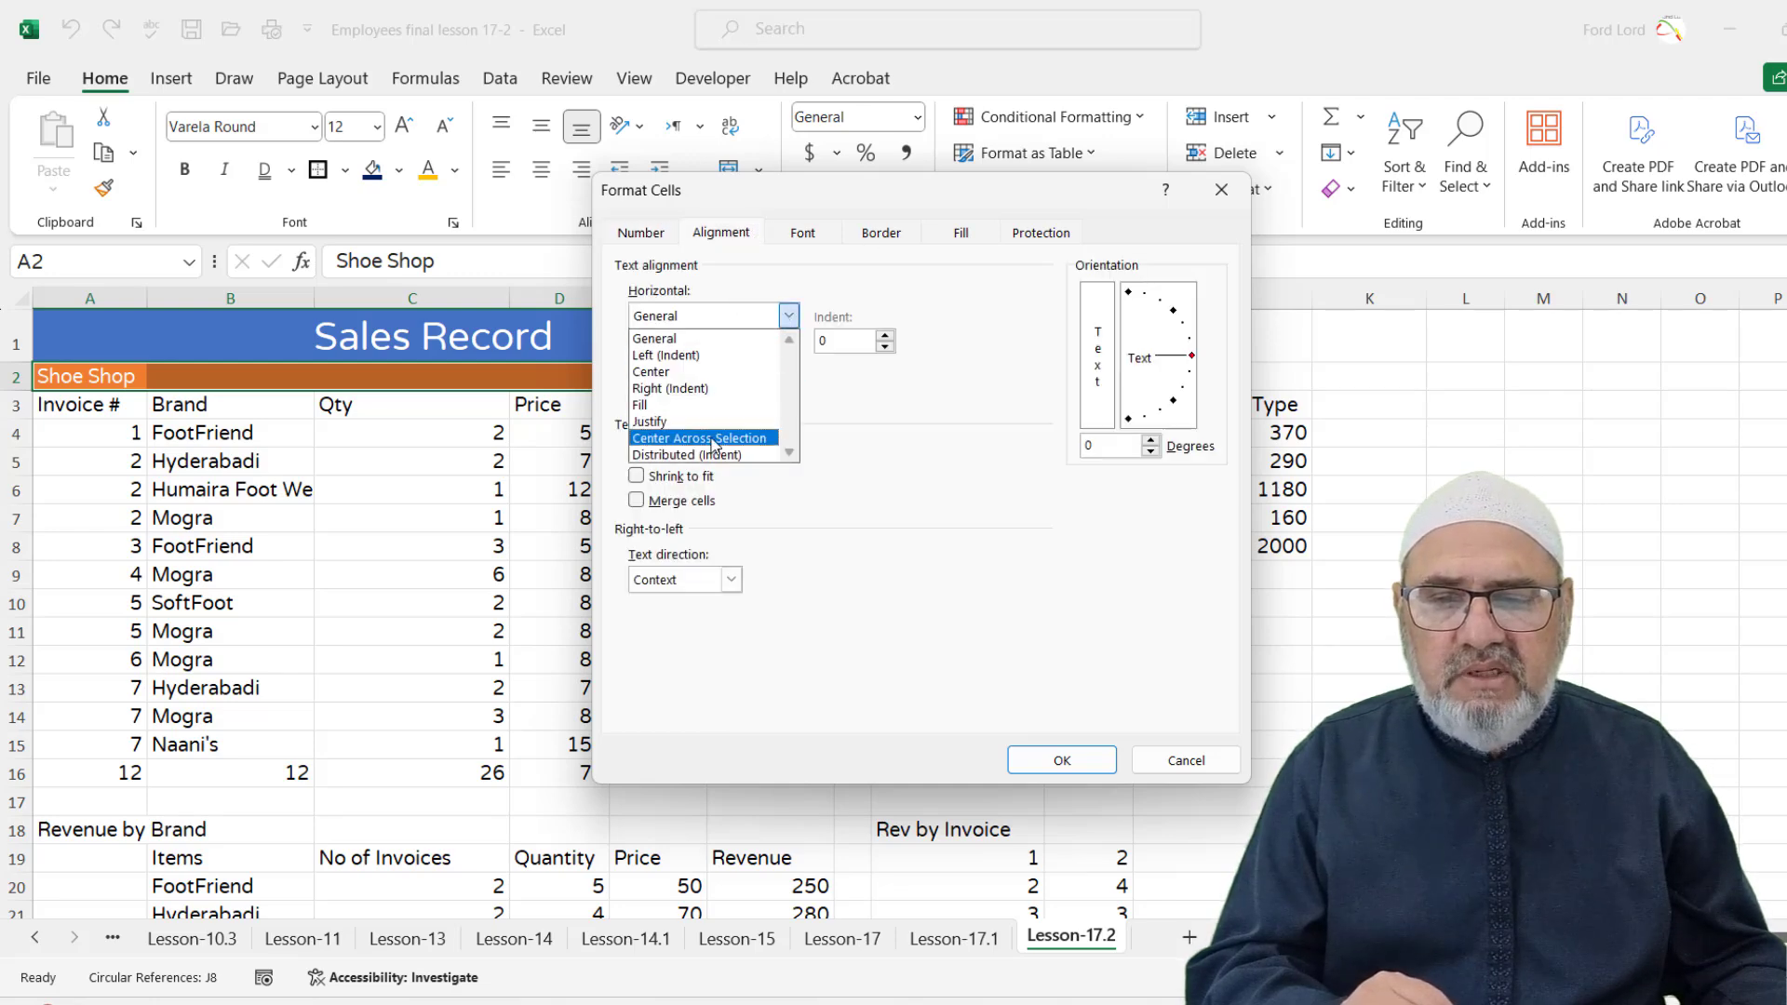
pyautogui.click(713, 439)
pyautogui.click(1061, 759)
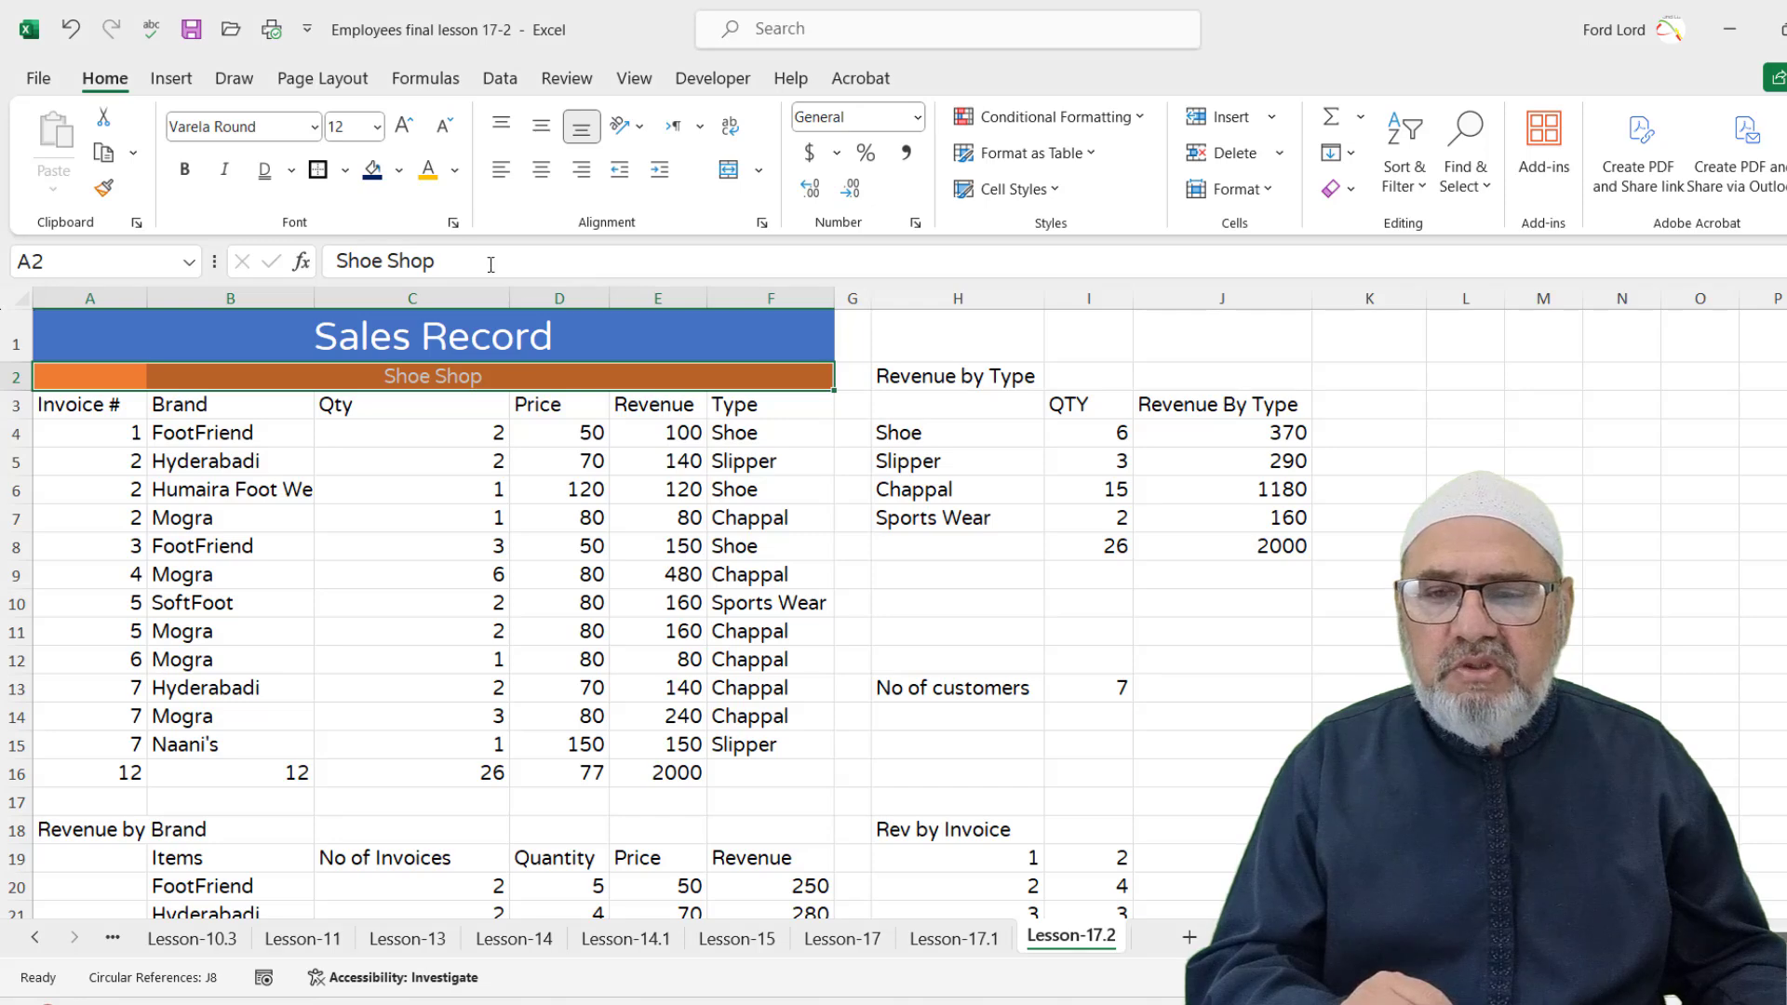
# Enlarge the Shoe Shop subtitle's font size
pyautogui.click(377, 127)
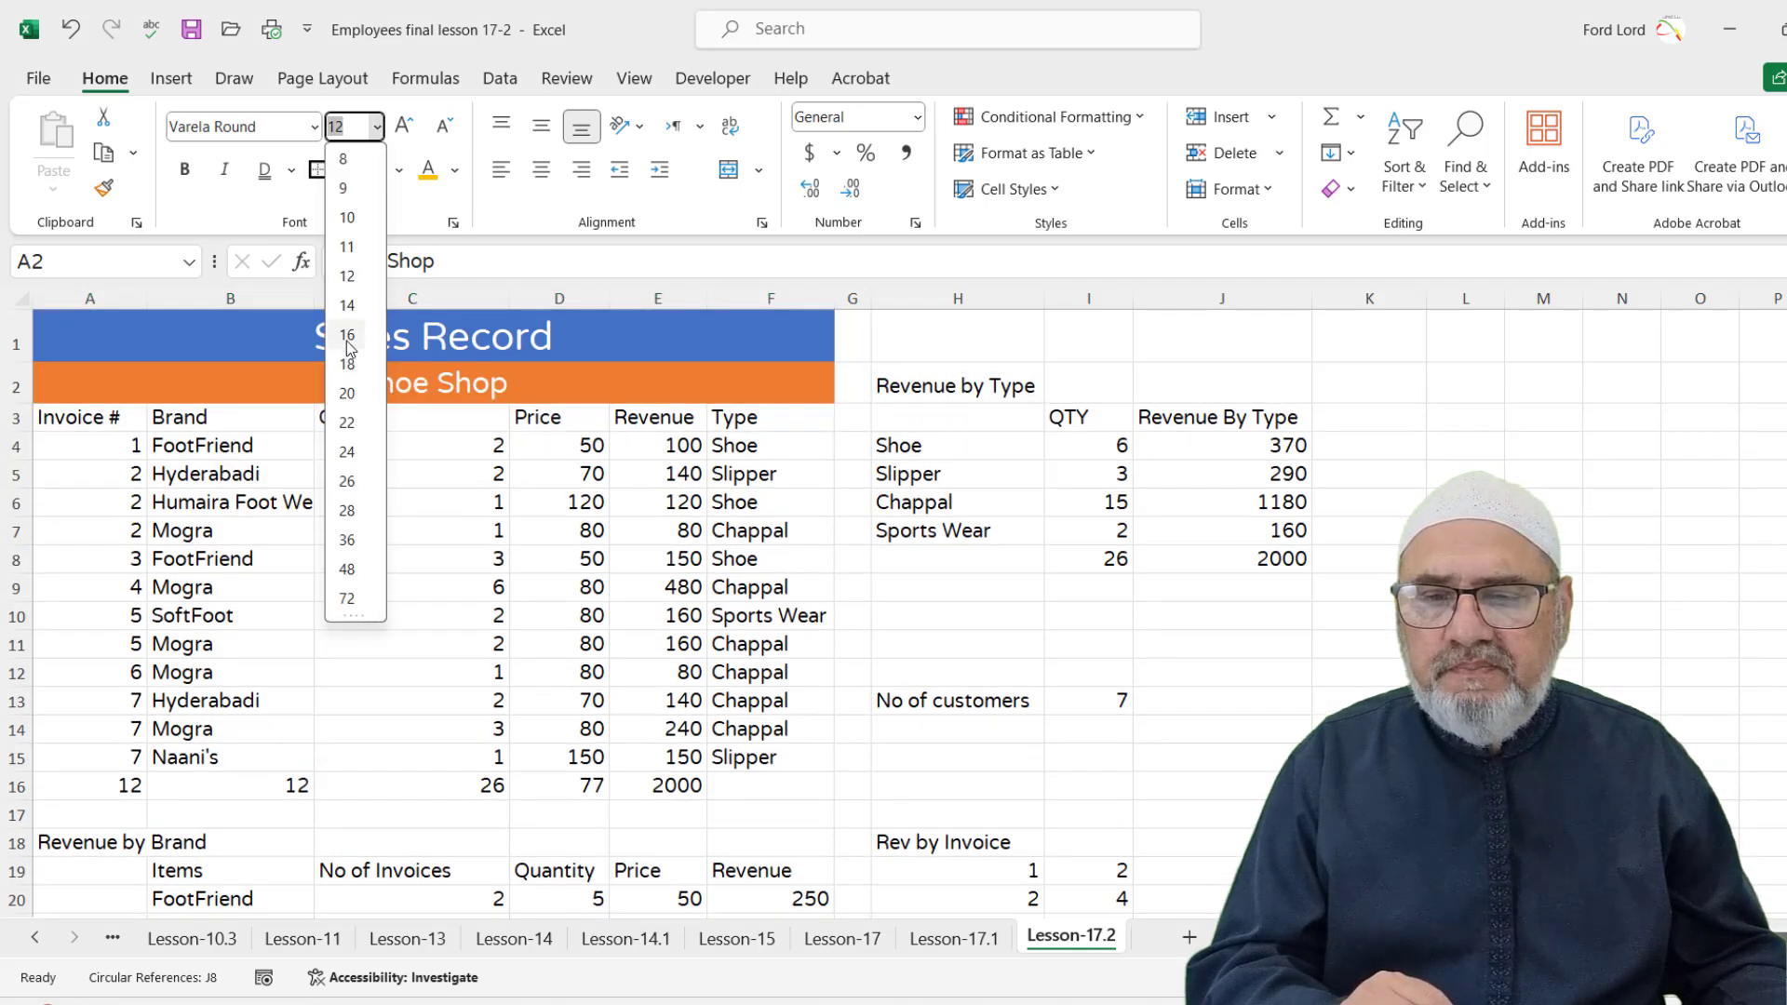
pyautogui.press('Escape')
pyautogui.click(1397, 663)
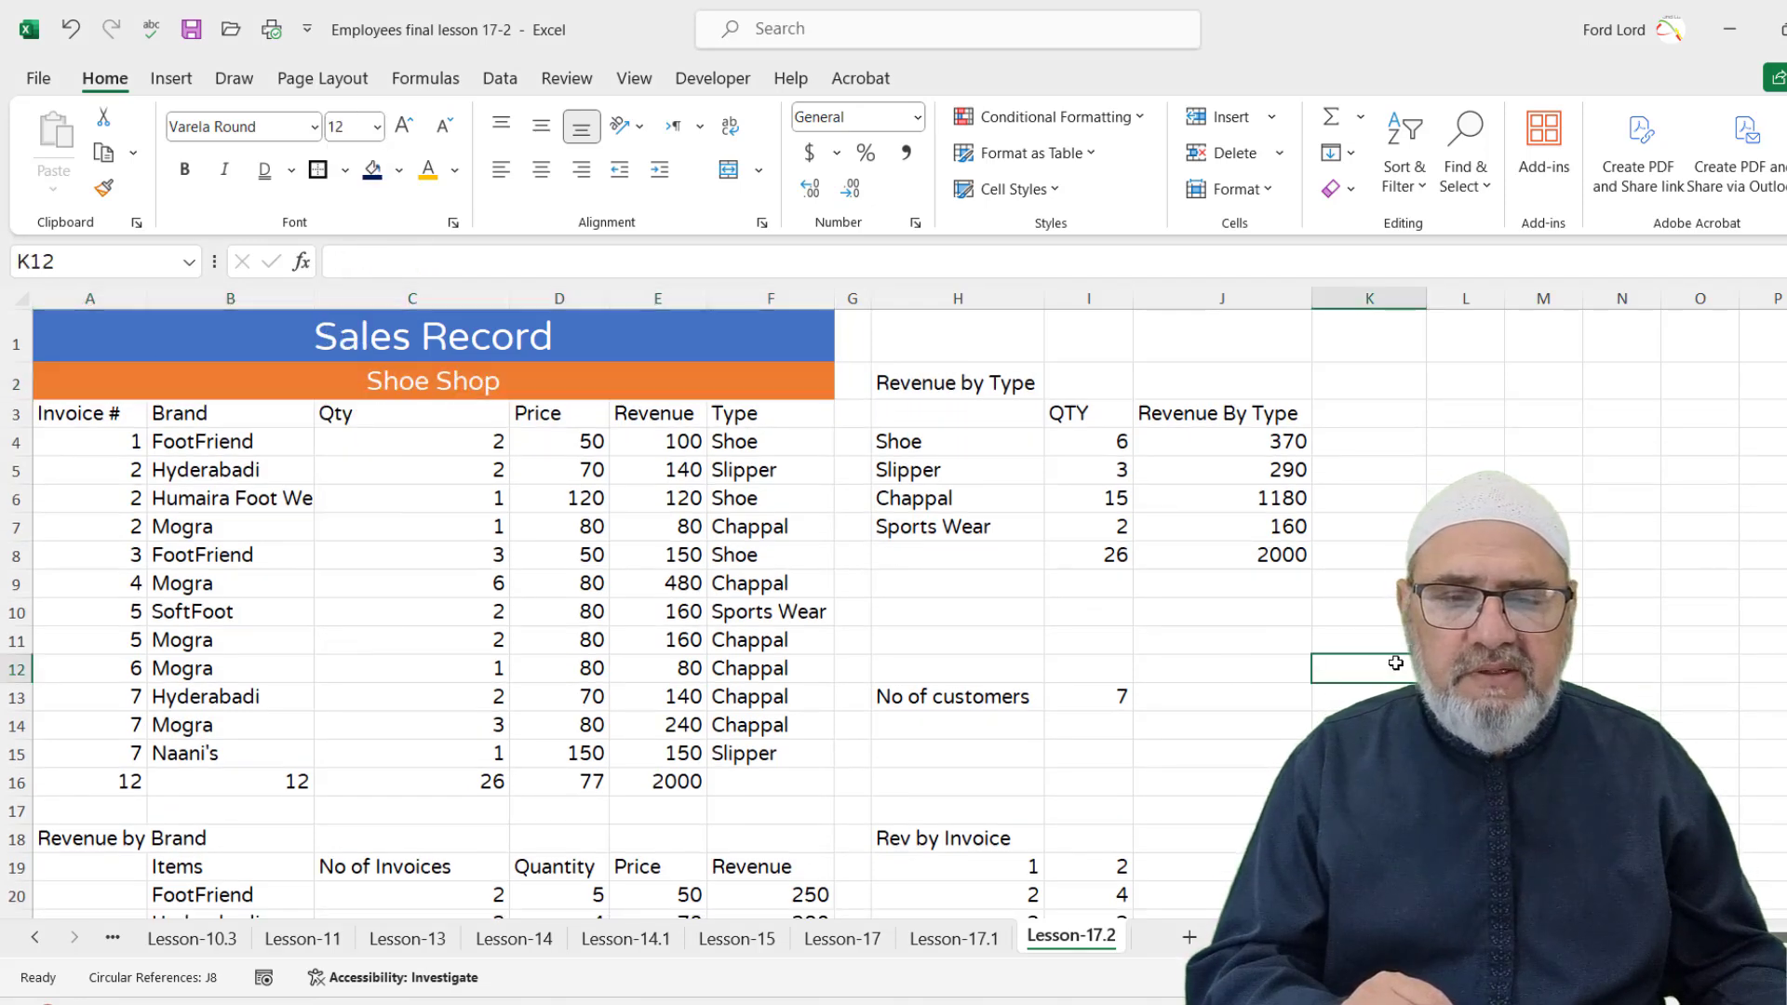
# Apply the green Accent6 style to the header row A3:F3
pyautogui.moveTo(48, 411); pyautogui.dragTo(801, 412)
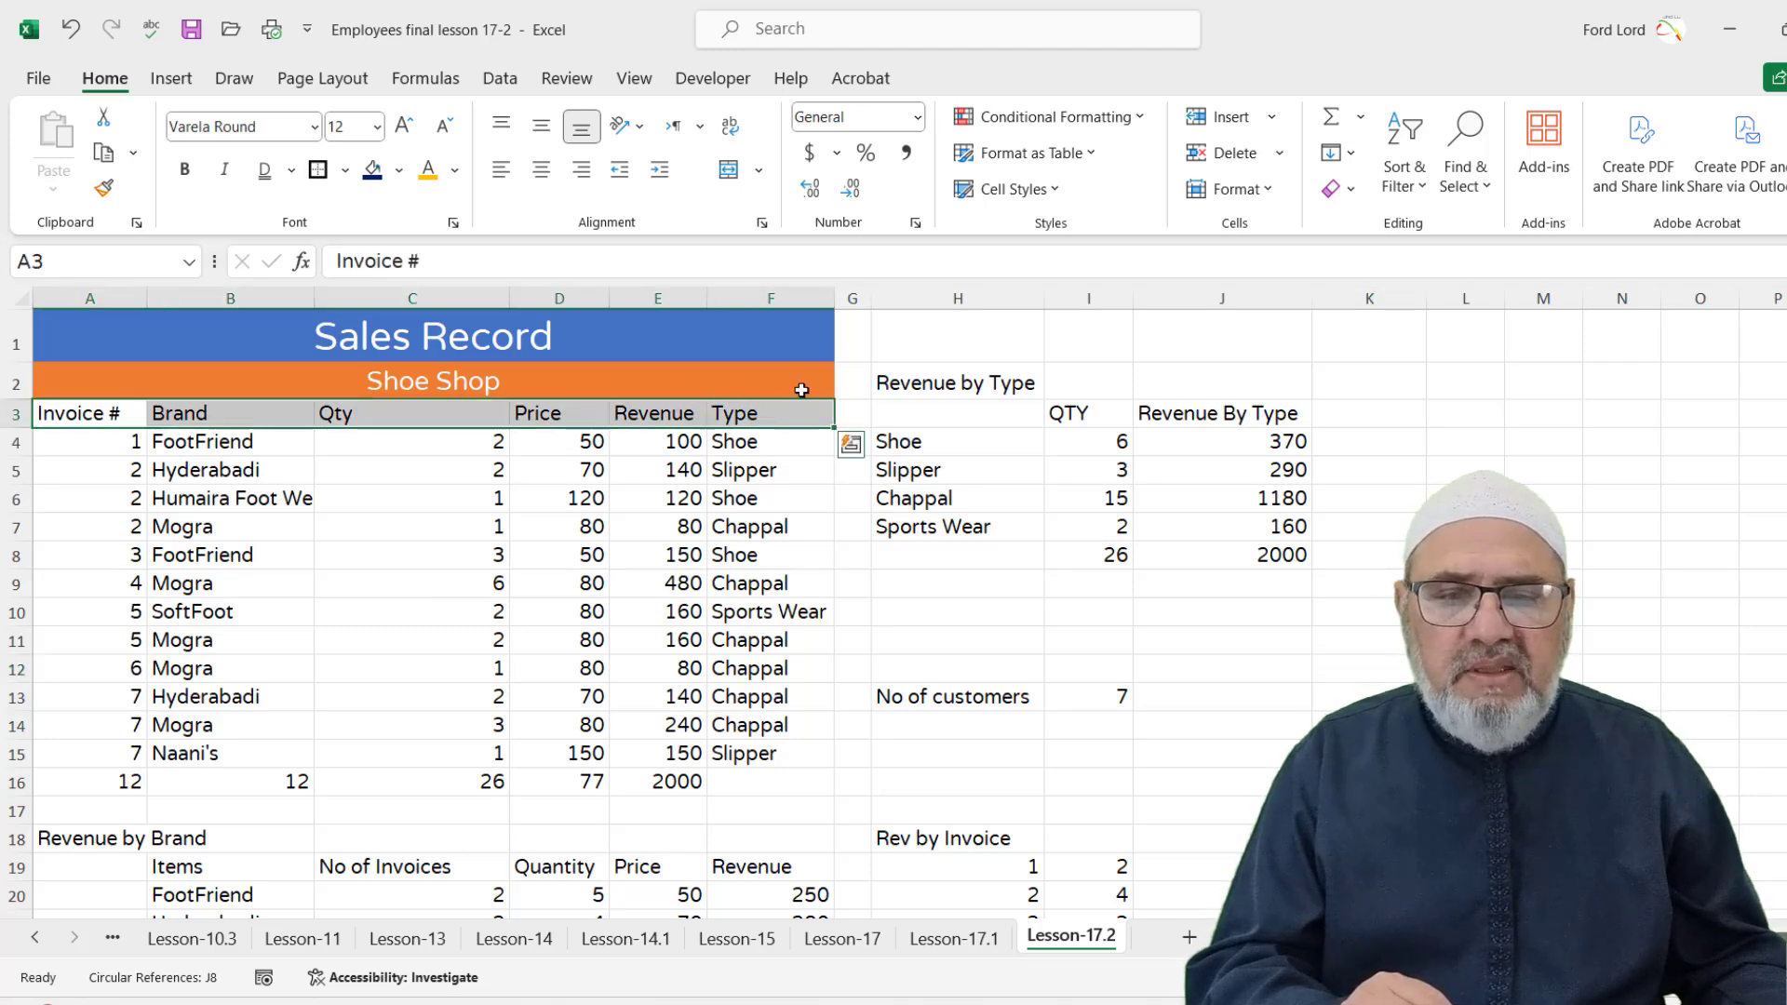
pyautogui.click(1058, 191)
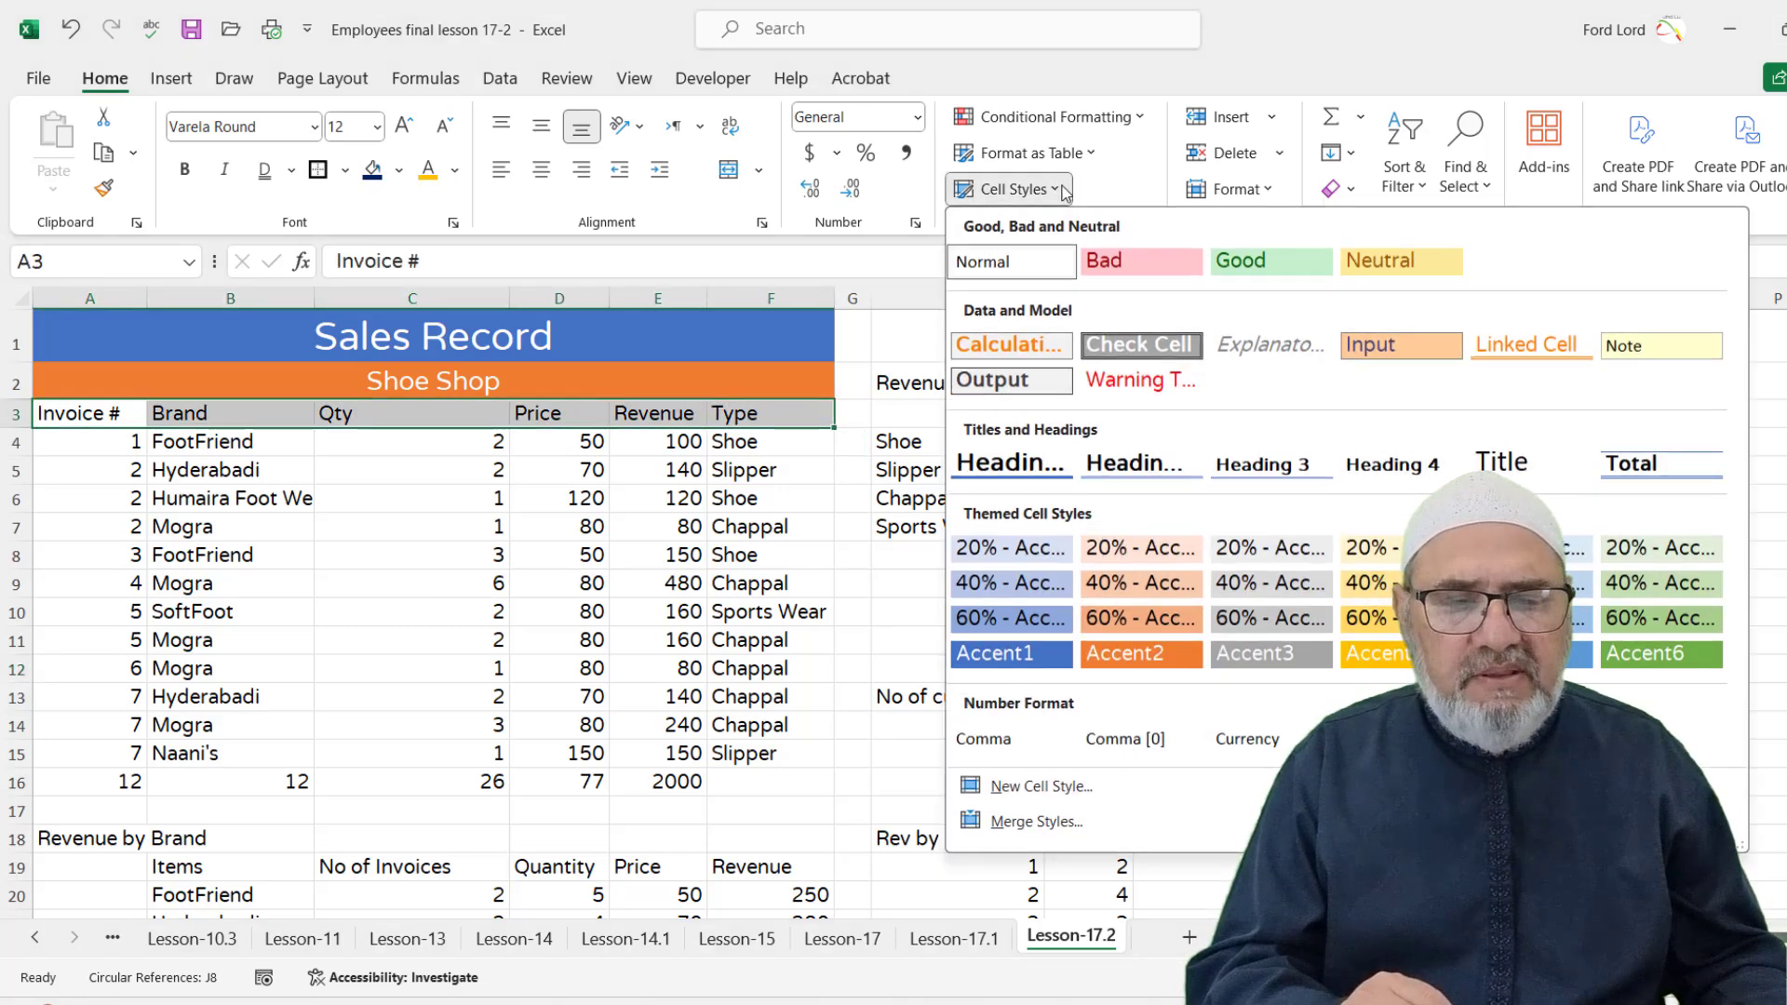
pyautogui.click(1655, 657)
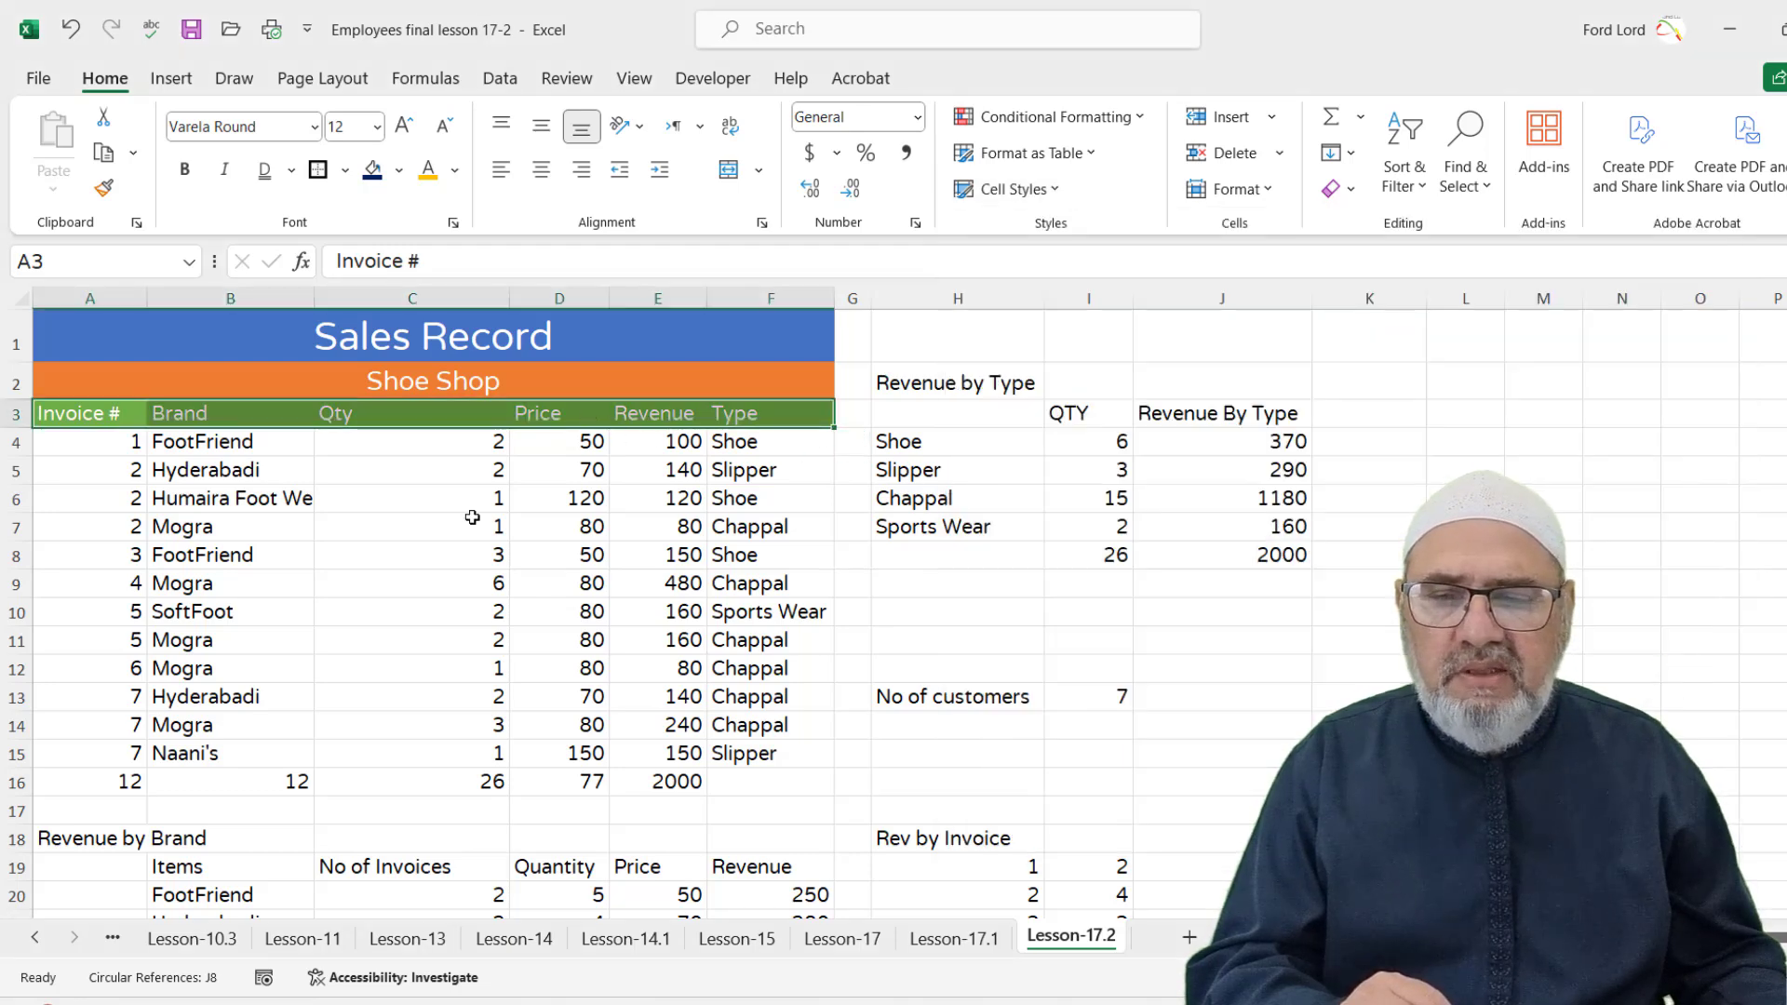
pyautogui.click(470, 555)
# Copy the green header format onto the Revenue by Type heading H2:J2 and widen column H
pyautogui.click(109, 418)
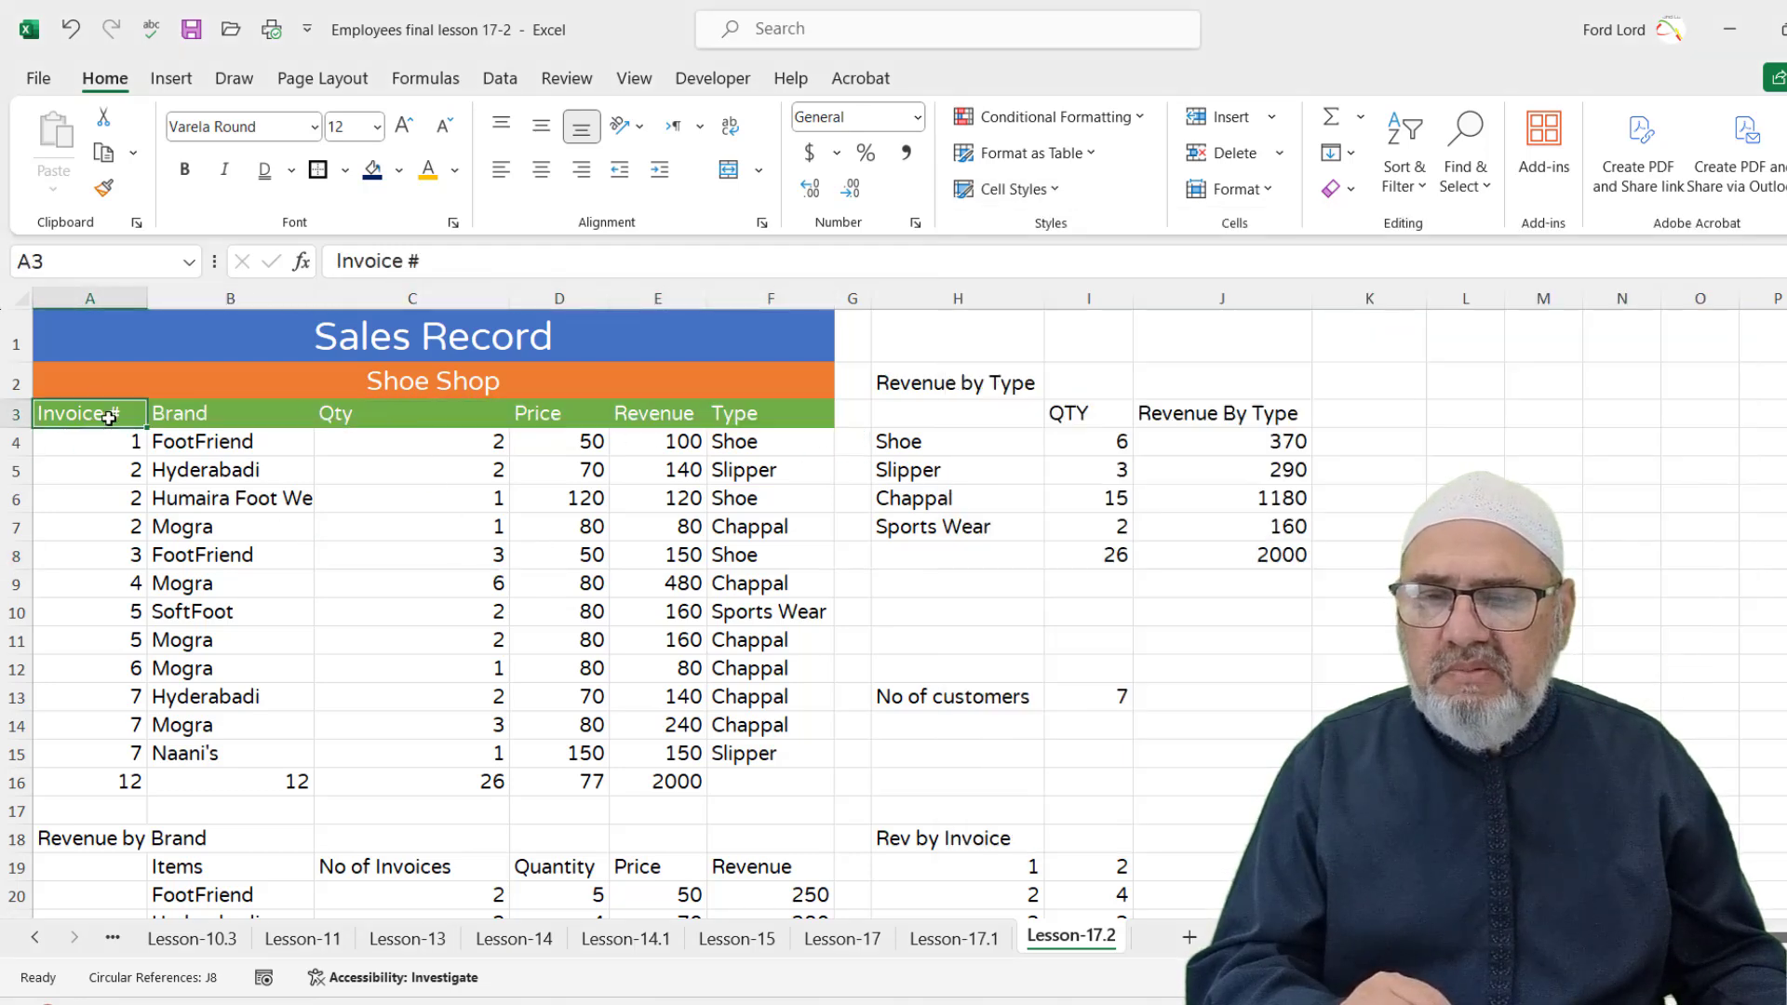
pyautogui.click(103, 191)
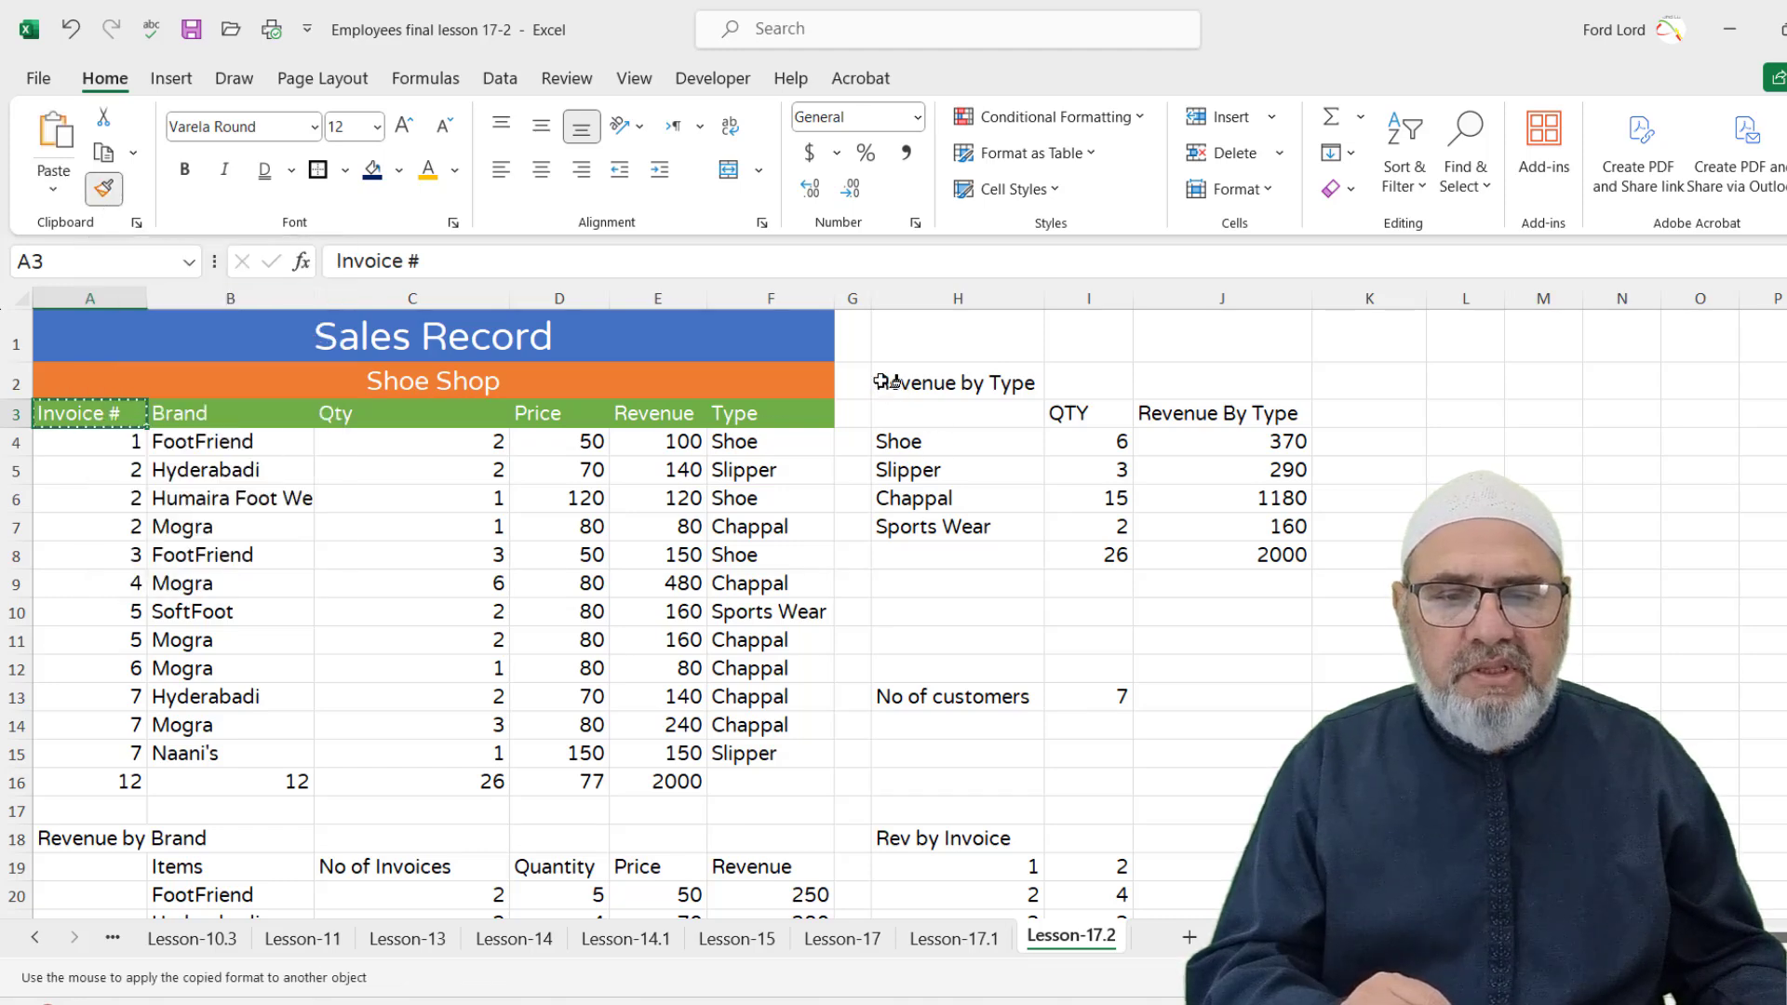
pyautogui.moveTo(882, 382); pyautogui.dragTo(1210, 384)
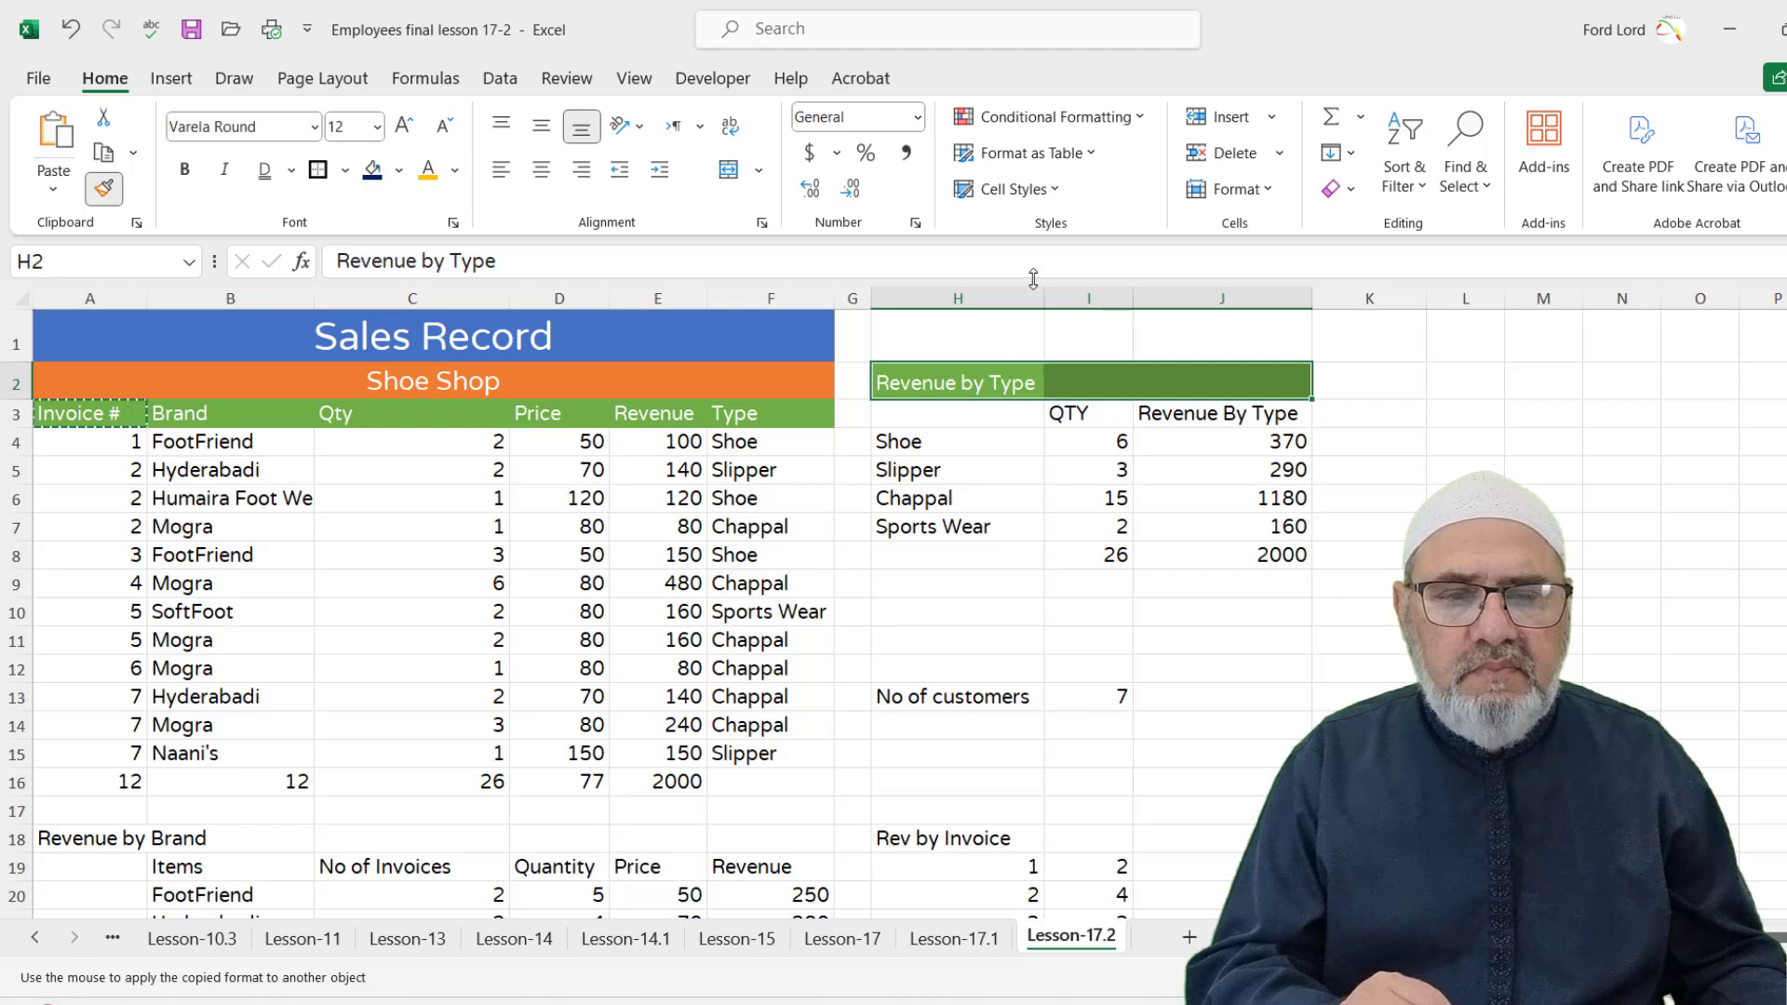
pyautogui.click(763, 225)
pyautogui.click(1175, 760)
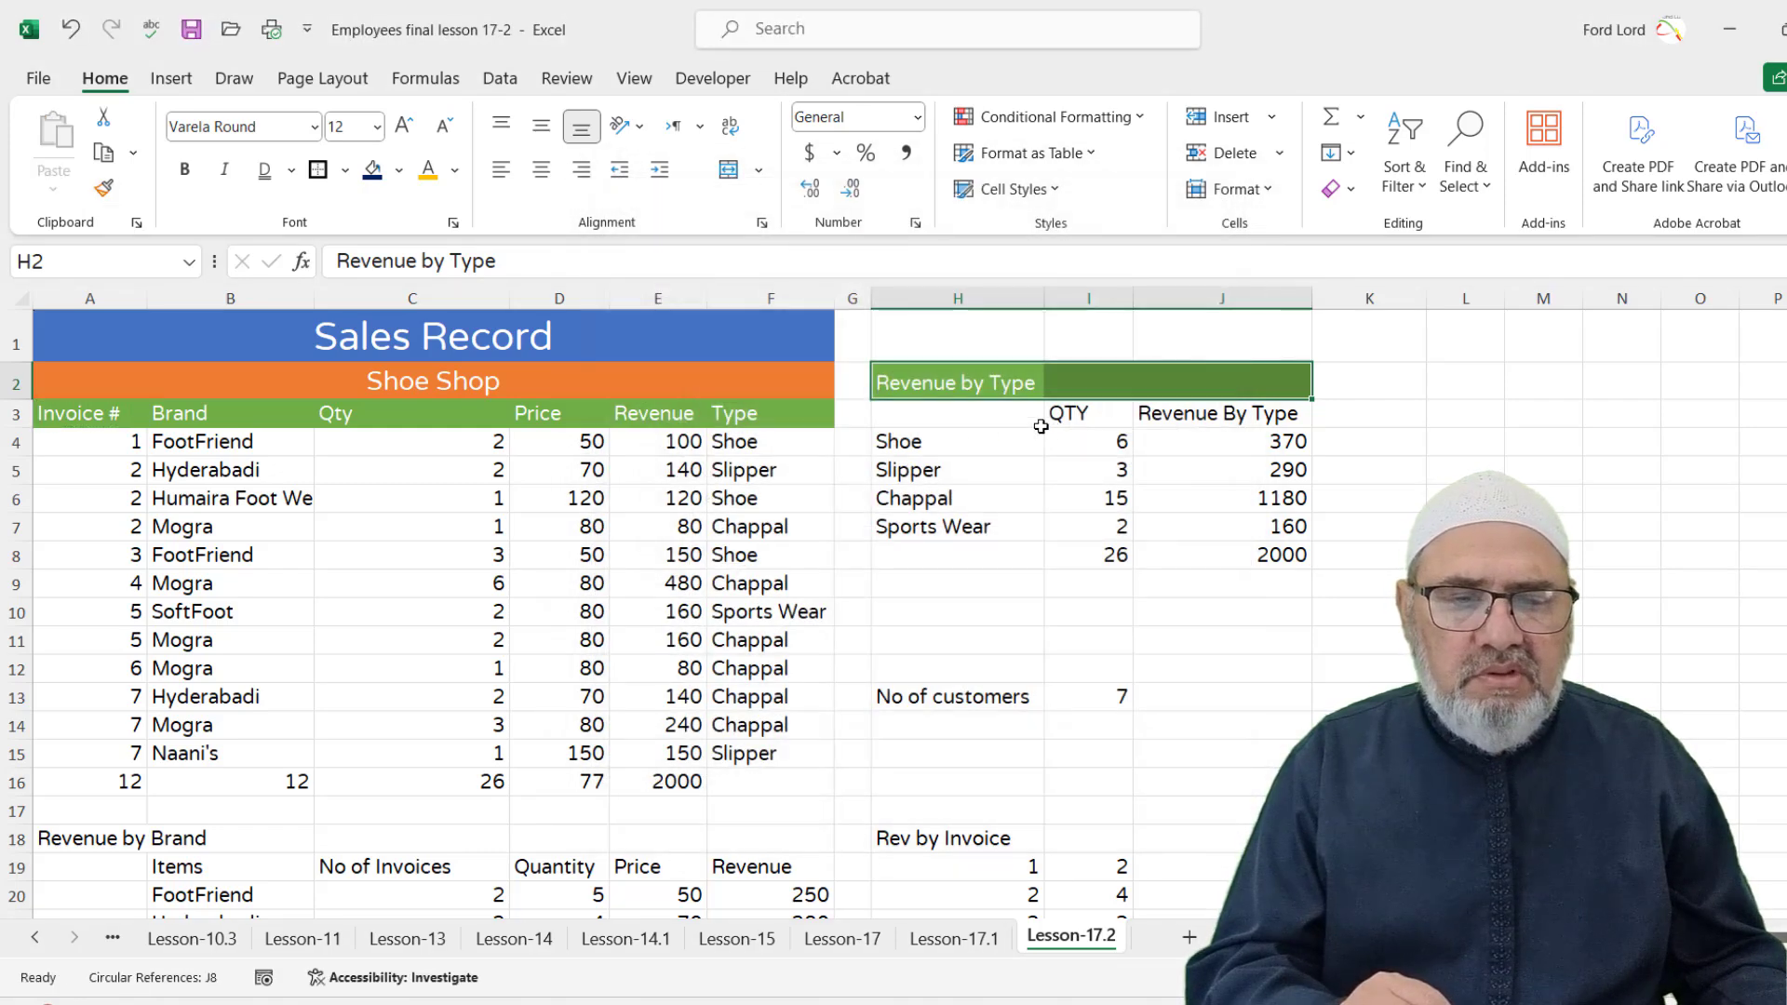
pyautogui.moveTo(1045, 298); pyautogui.dragTo(1076, 298)
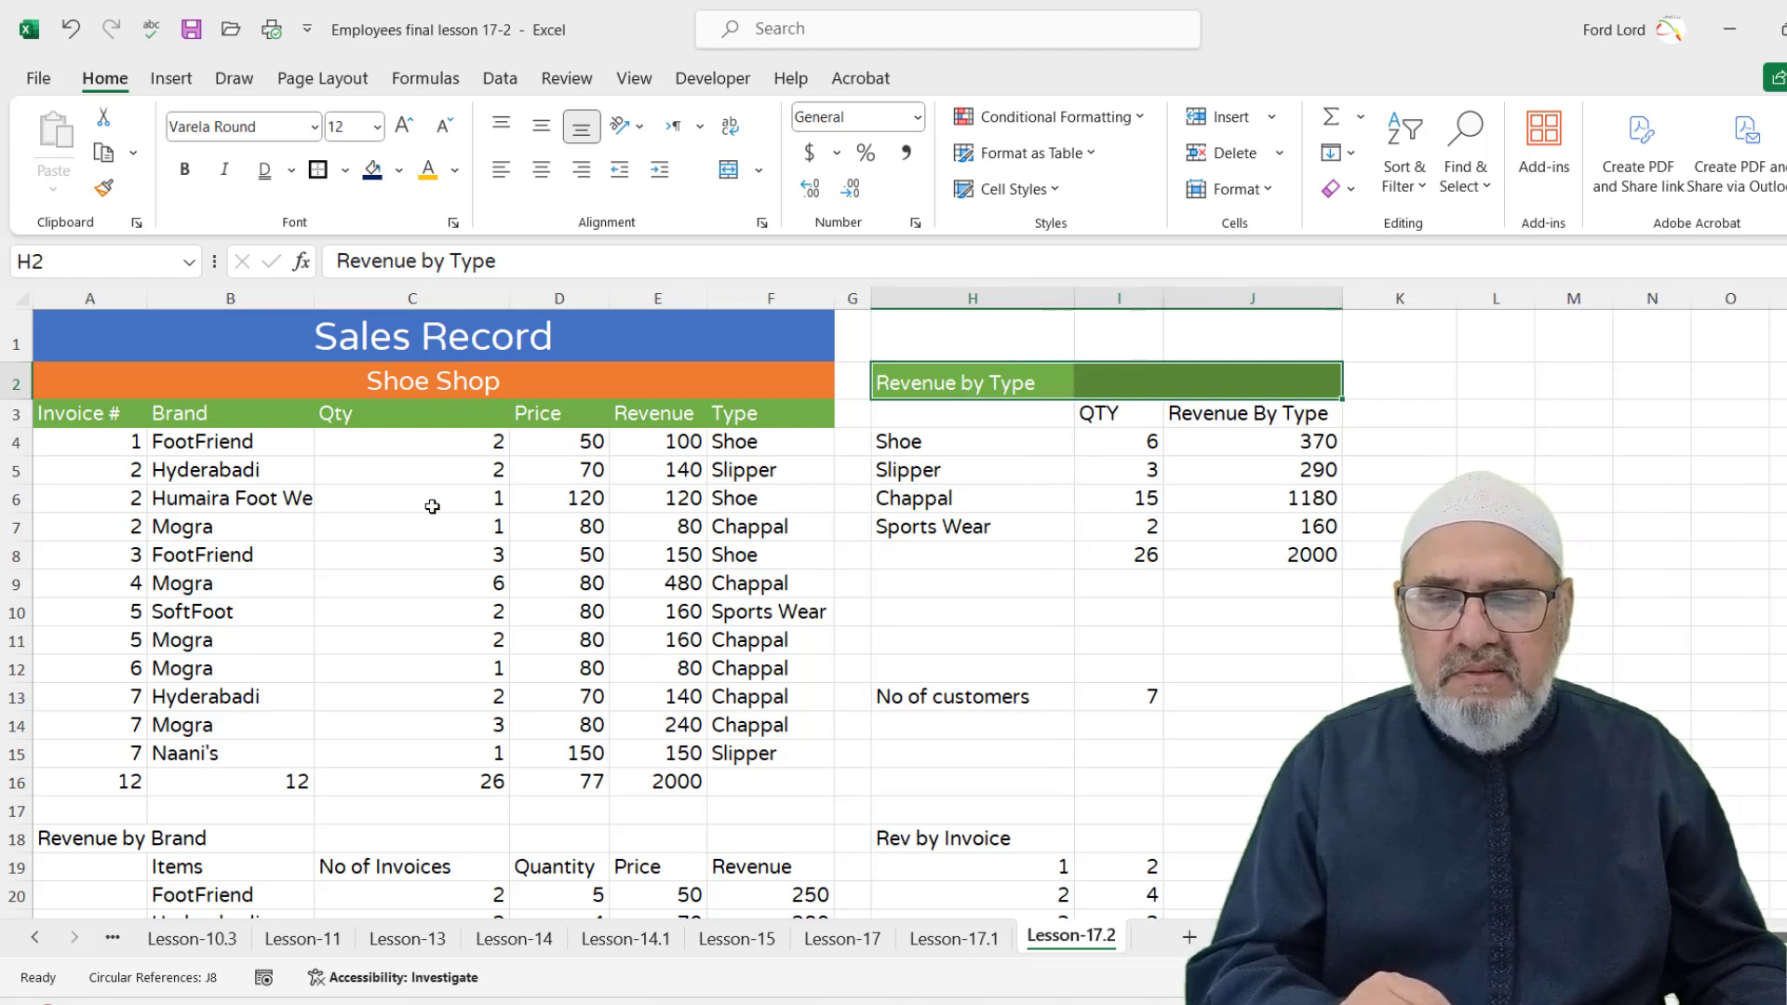
pyautogui.click(931, 384)
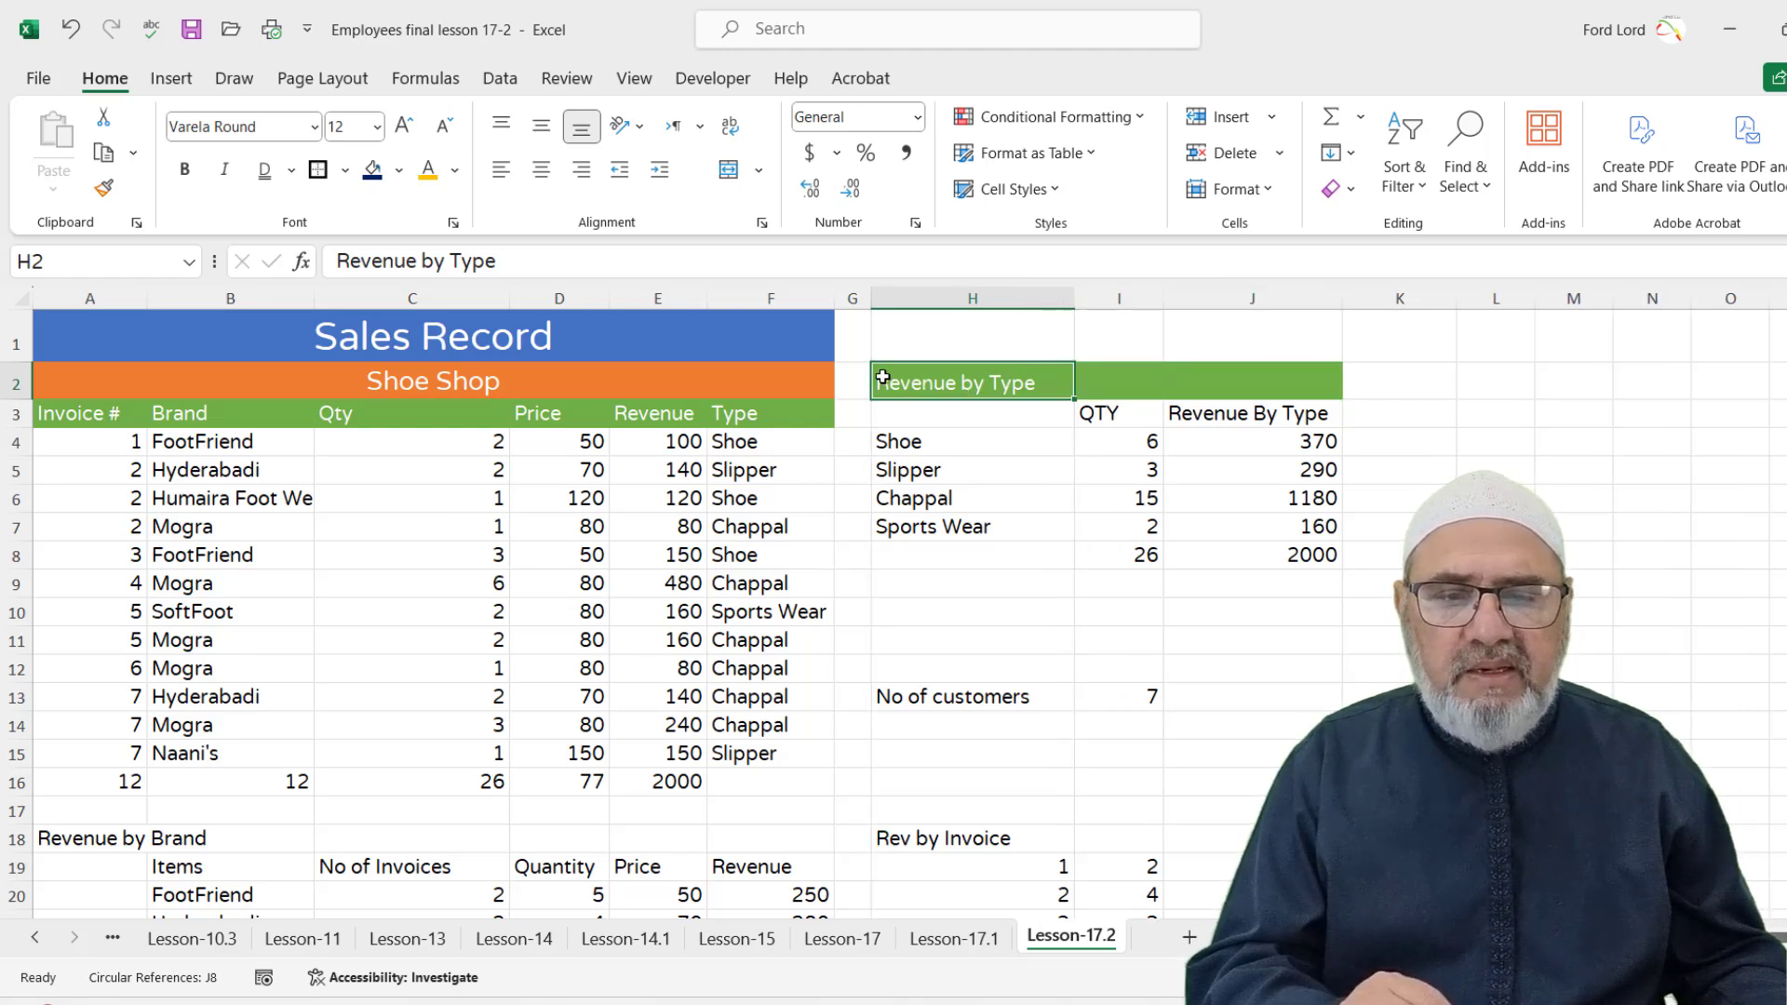
pyautogui.click(96, 413)
pyautogui.click(103, 188)
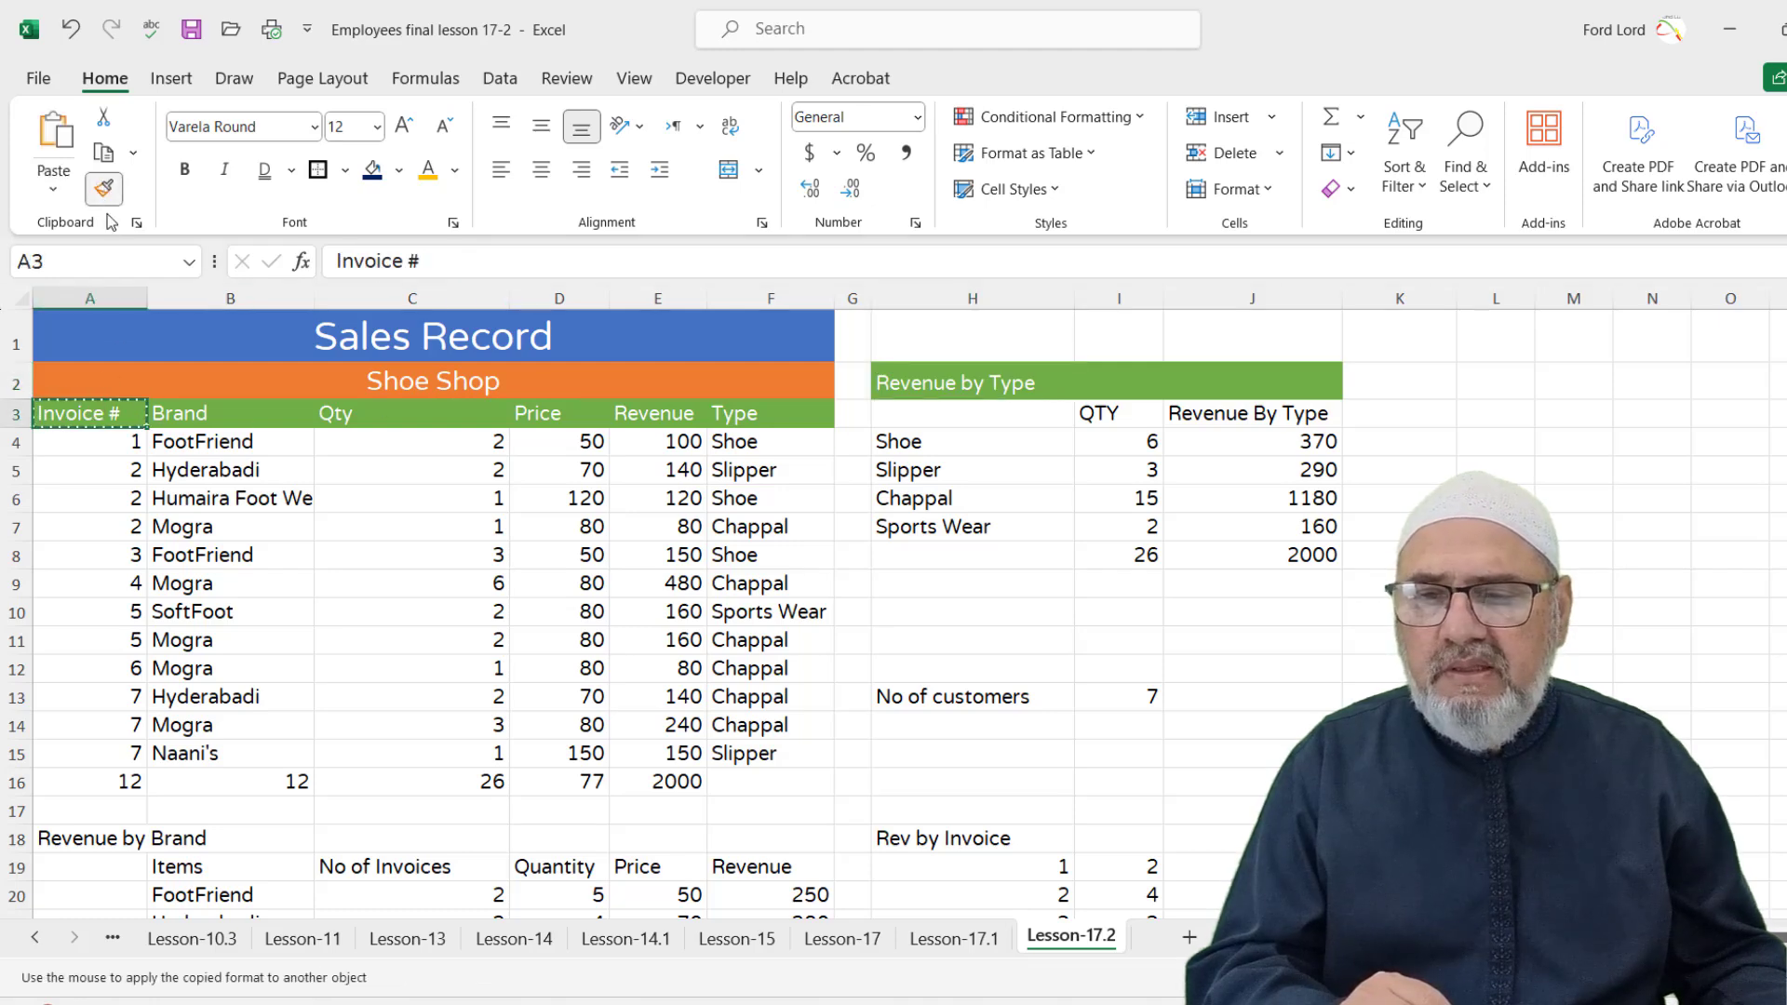
# Paint the green header format onto A19:F19, H13:I13 and the Rev by Invoice heading H18
pyautogui.scroll(-4, 405, 635)
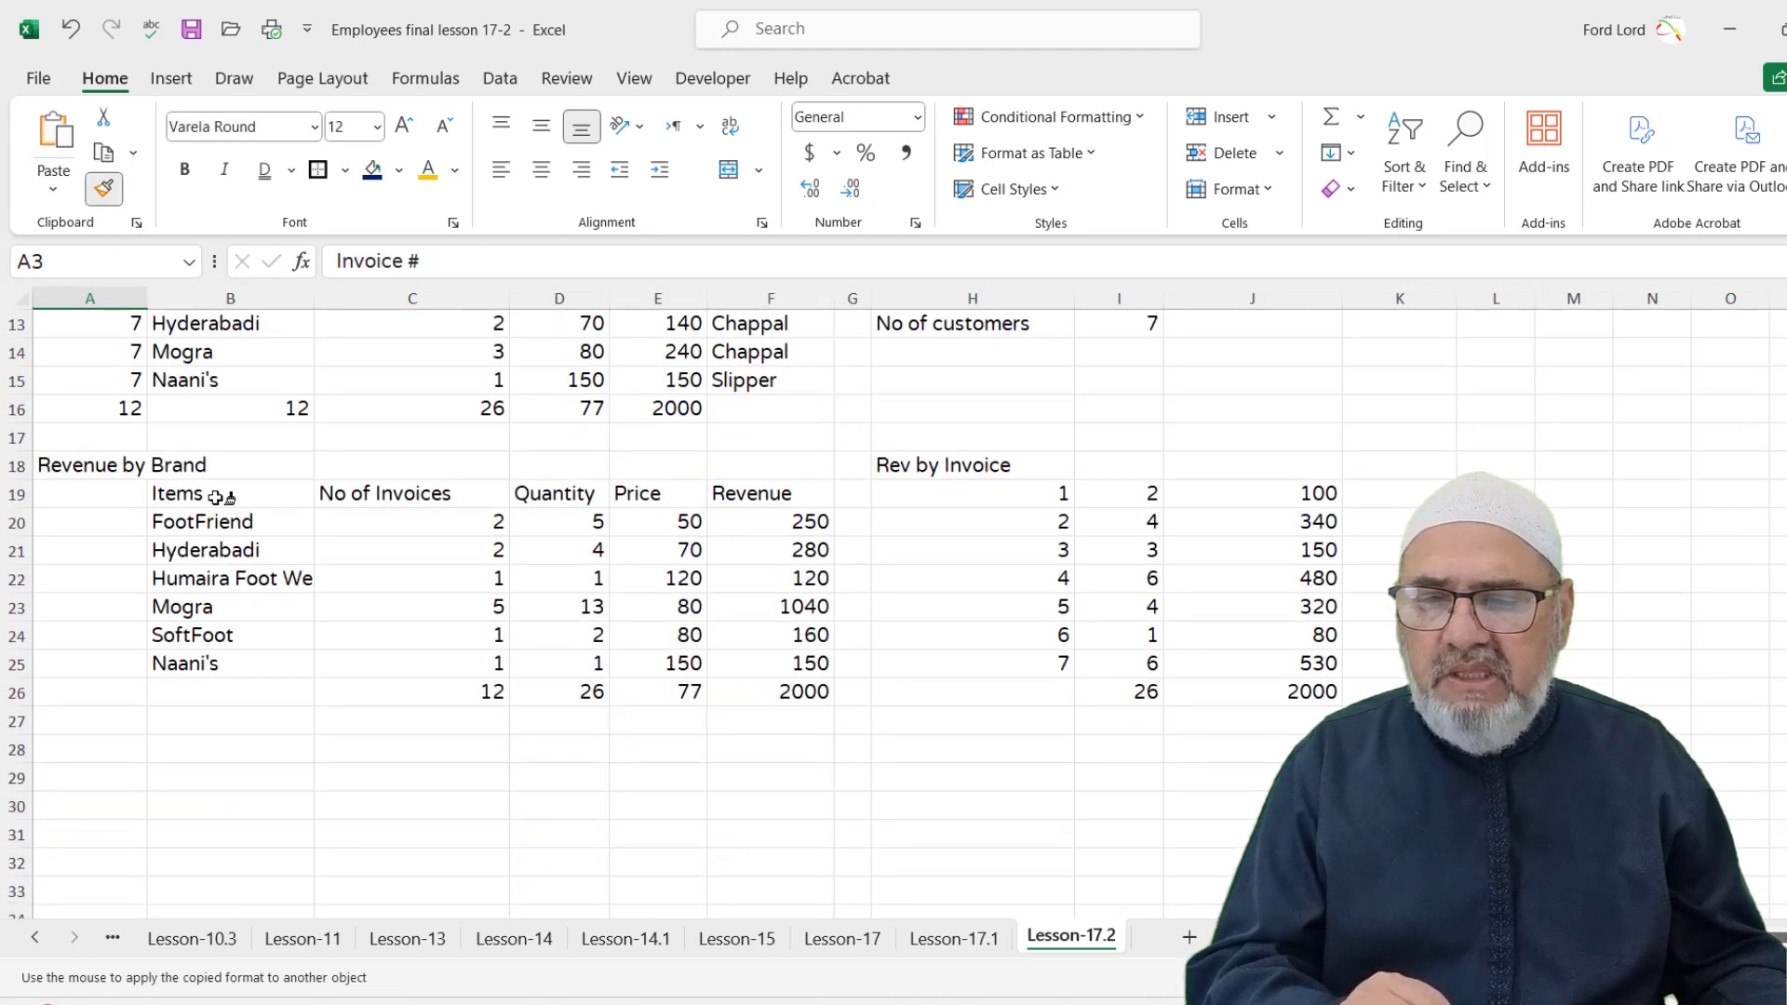
pyautogui.moveTo(65, 496); pyautogui.dragTo(796, 495)
pyautogui.scroll(3, 947, 536)
pyautogui.moveTo(931, 579); pyautogui.dragTo(1146, 579)
pyautogui.moveTo(902, 723)
pyautogui.mouseDown()
pyautogui.moveTo(1029, 723)
pyautogui.moveTo(925, 722)
pyautogui.mouseUp()
pyautogui.scroll(1, 125, 713)
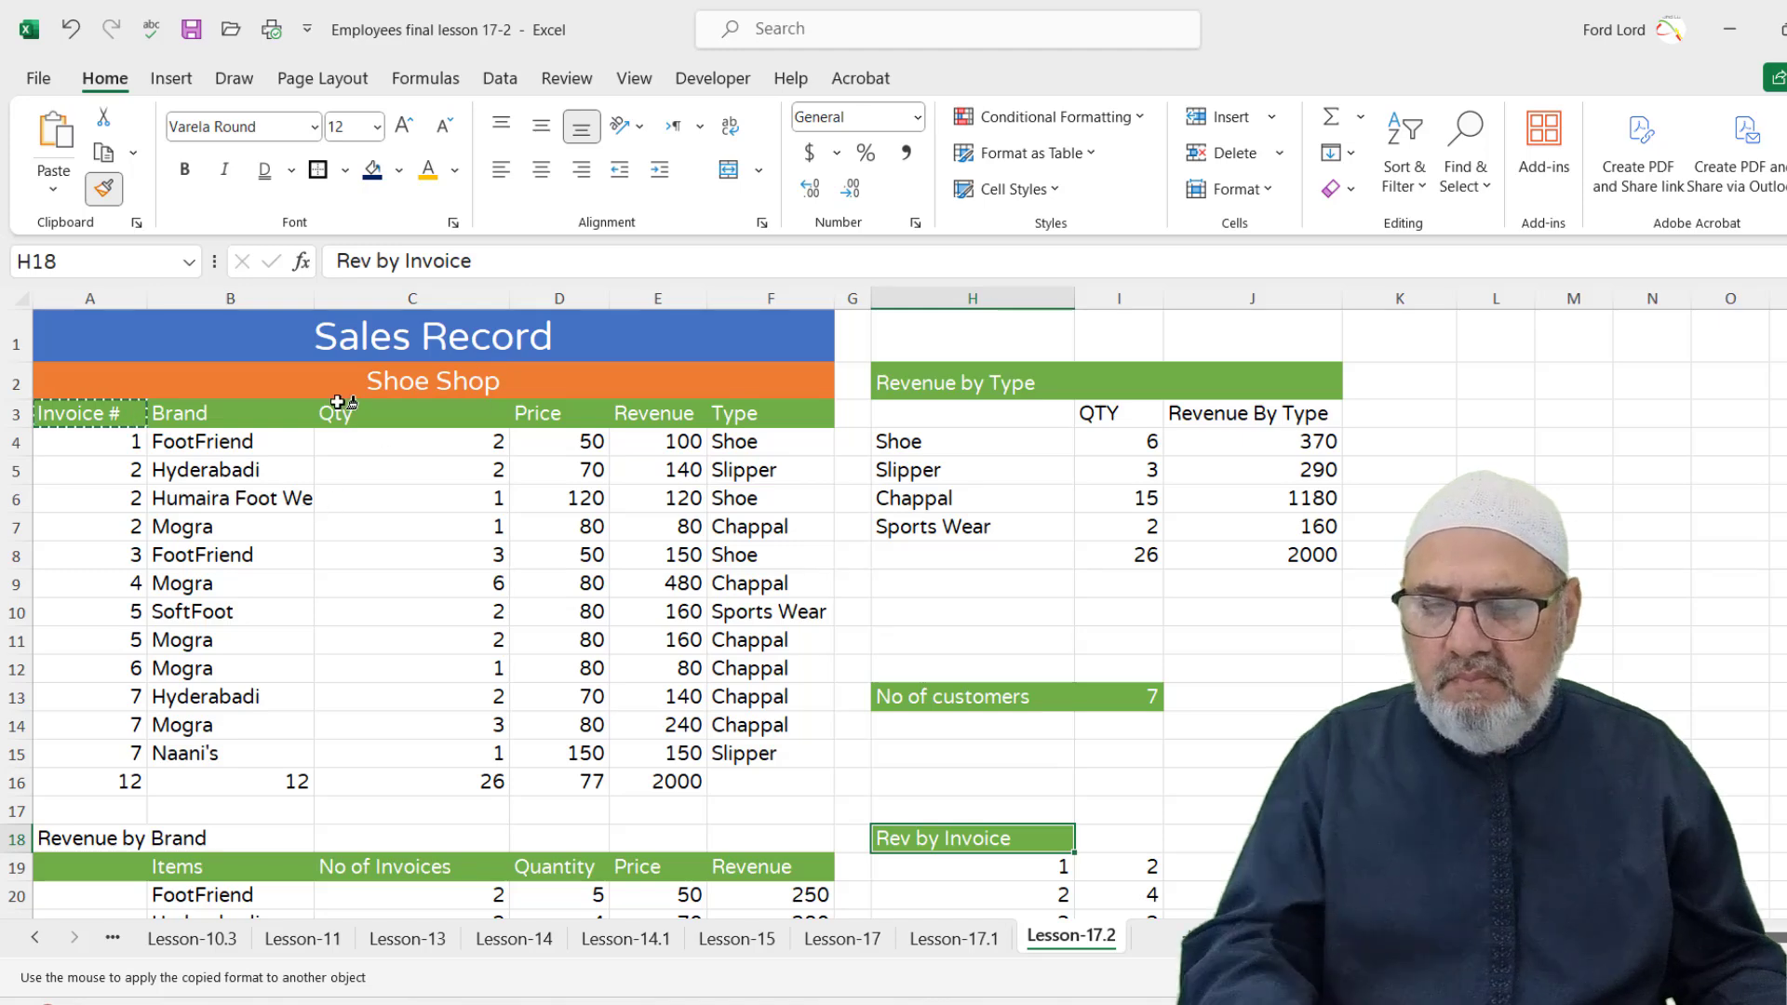
pyautogui.press('Escape')
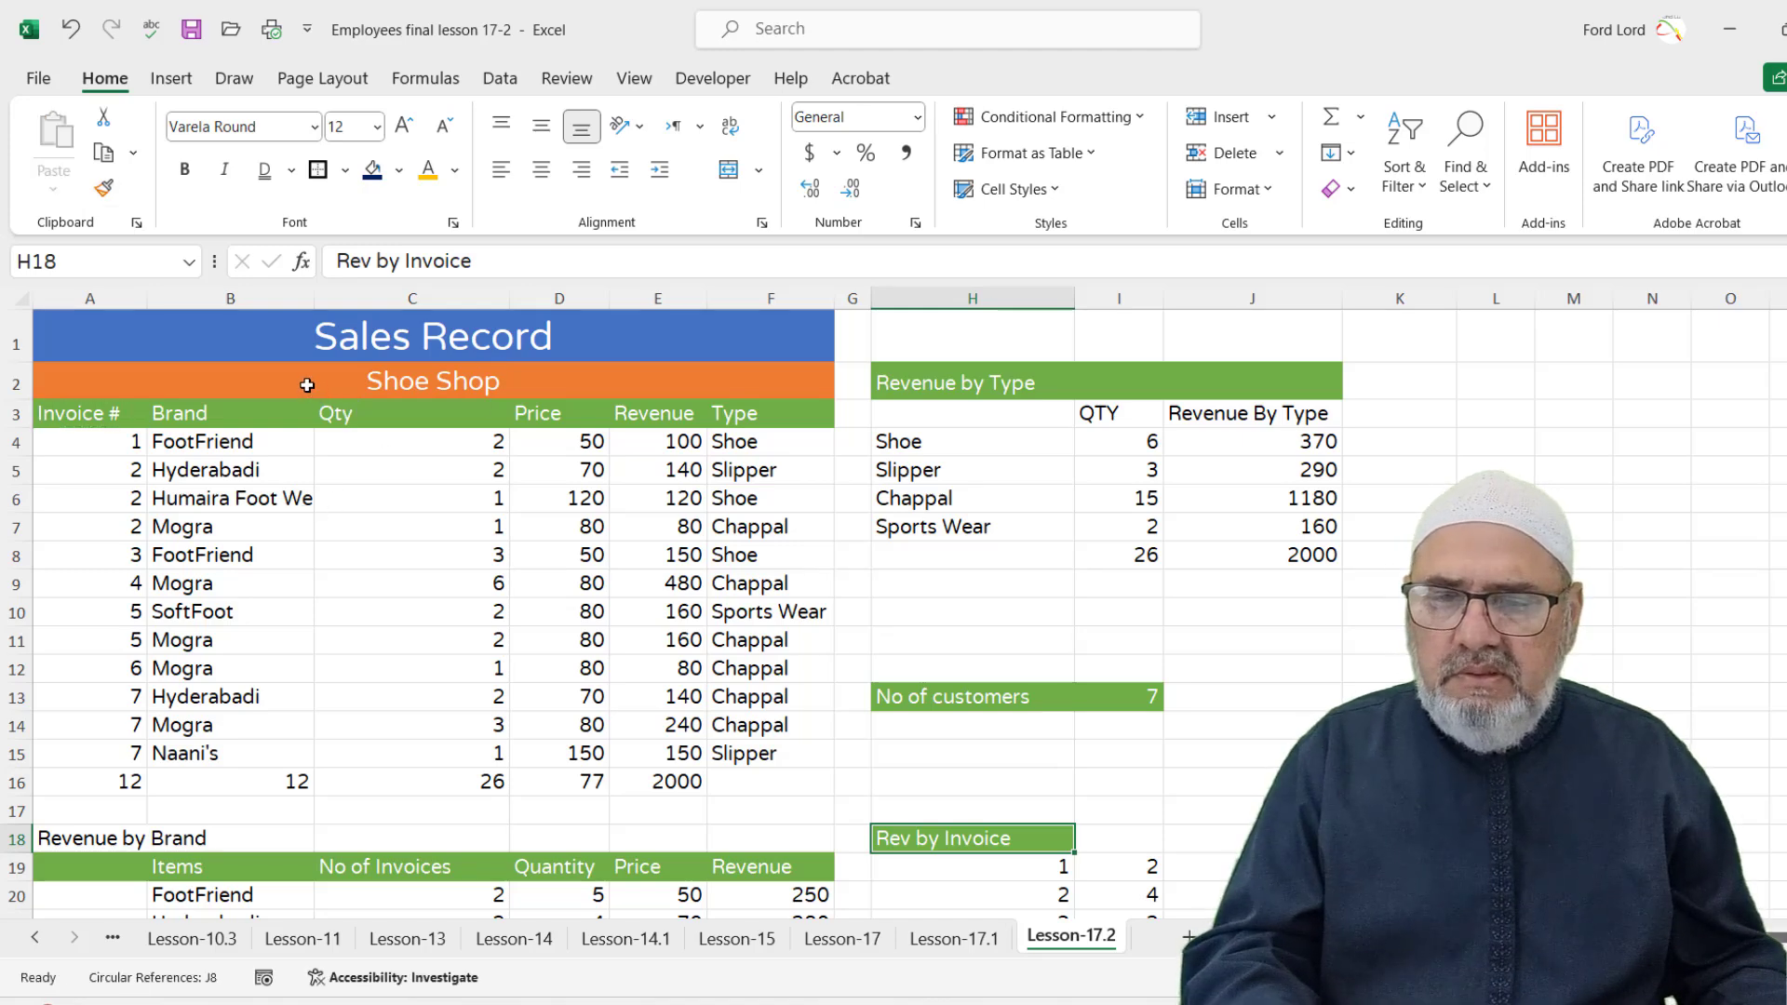
# Give the Revenue by Brand title row A18:F18 the orange Accent2 style
pyautogui.moveTo(42, 838); pyautogui.dragTo(270, 831)
pyautogui.click(349, 833)
pyautogui.moveTo(46, 836); pyautogui.dragTo(779, 832)
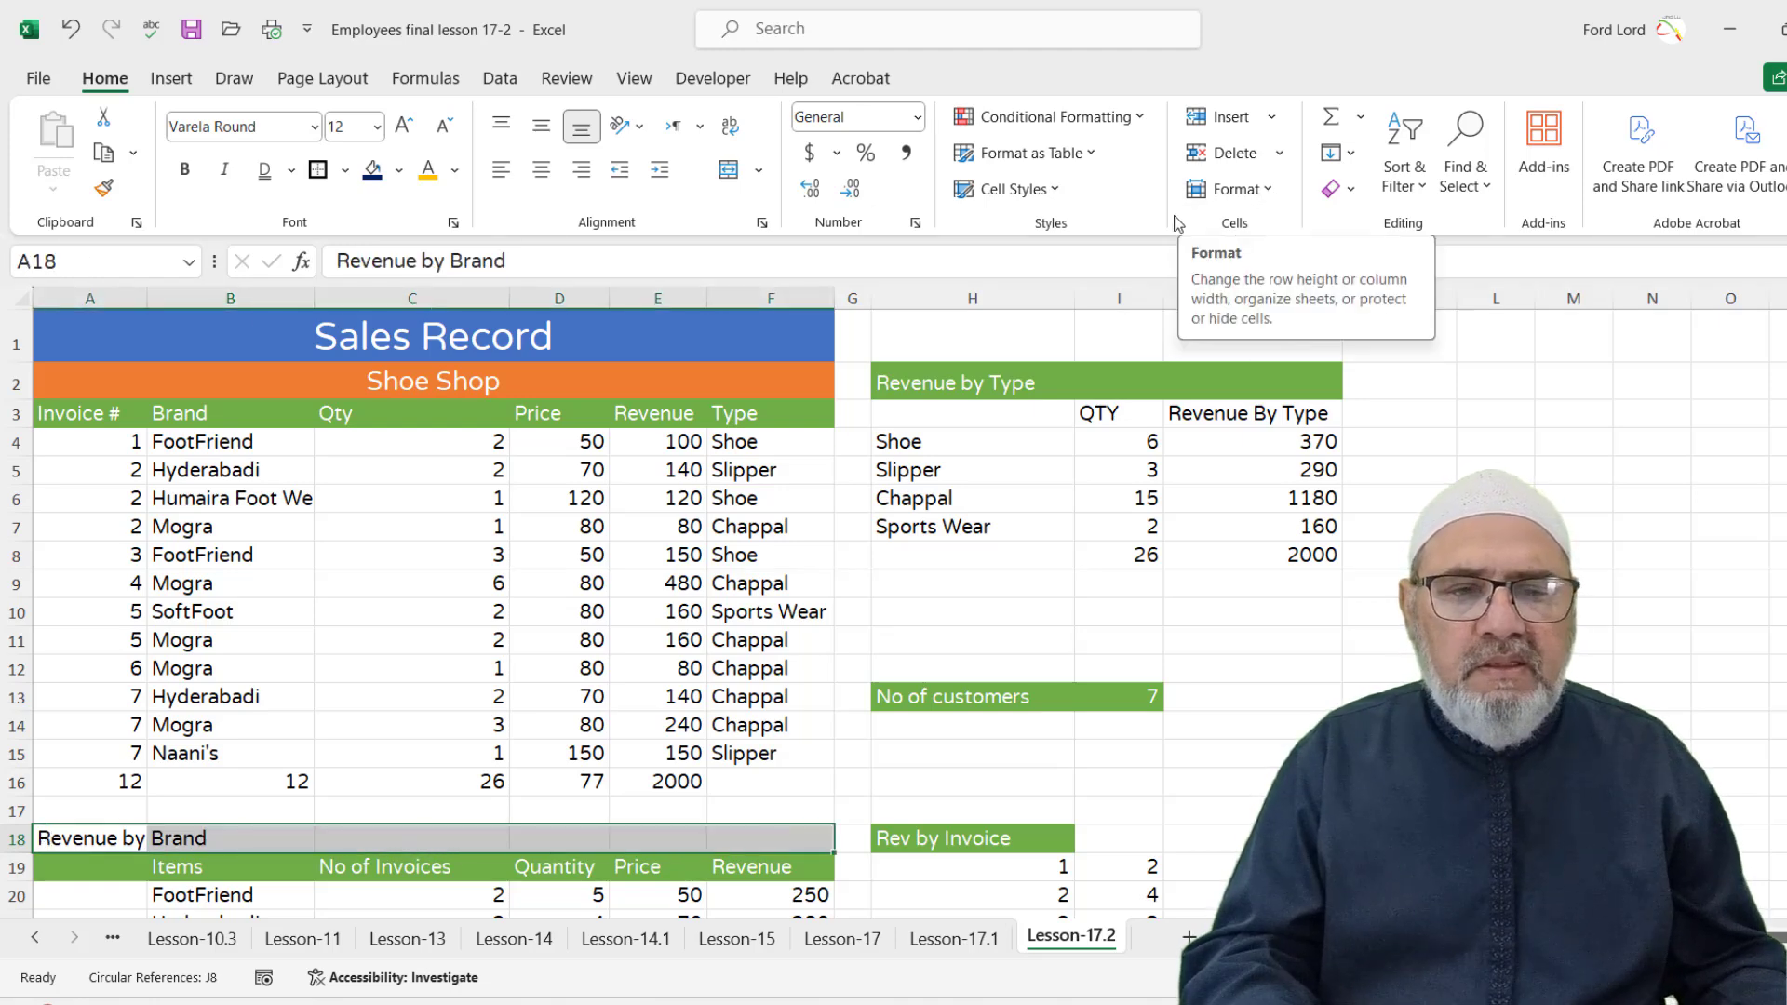
pyautogui.click(1052, 191)
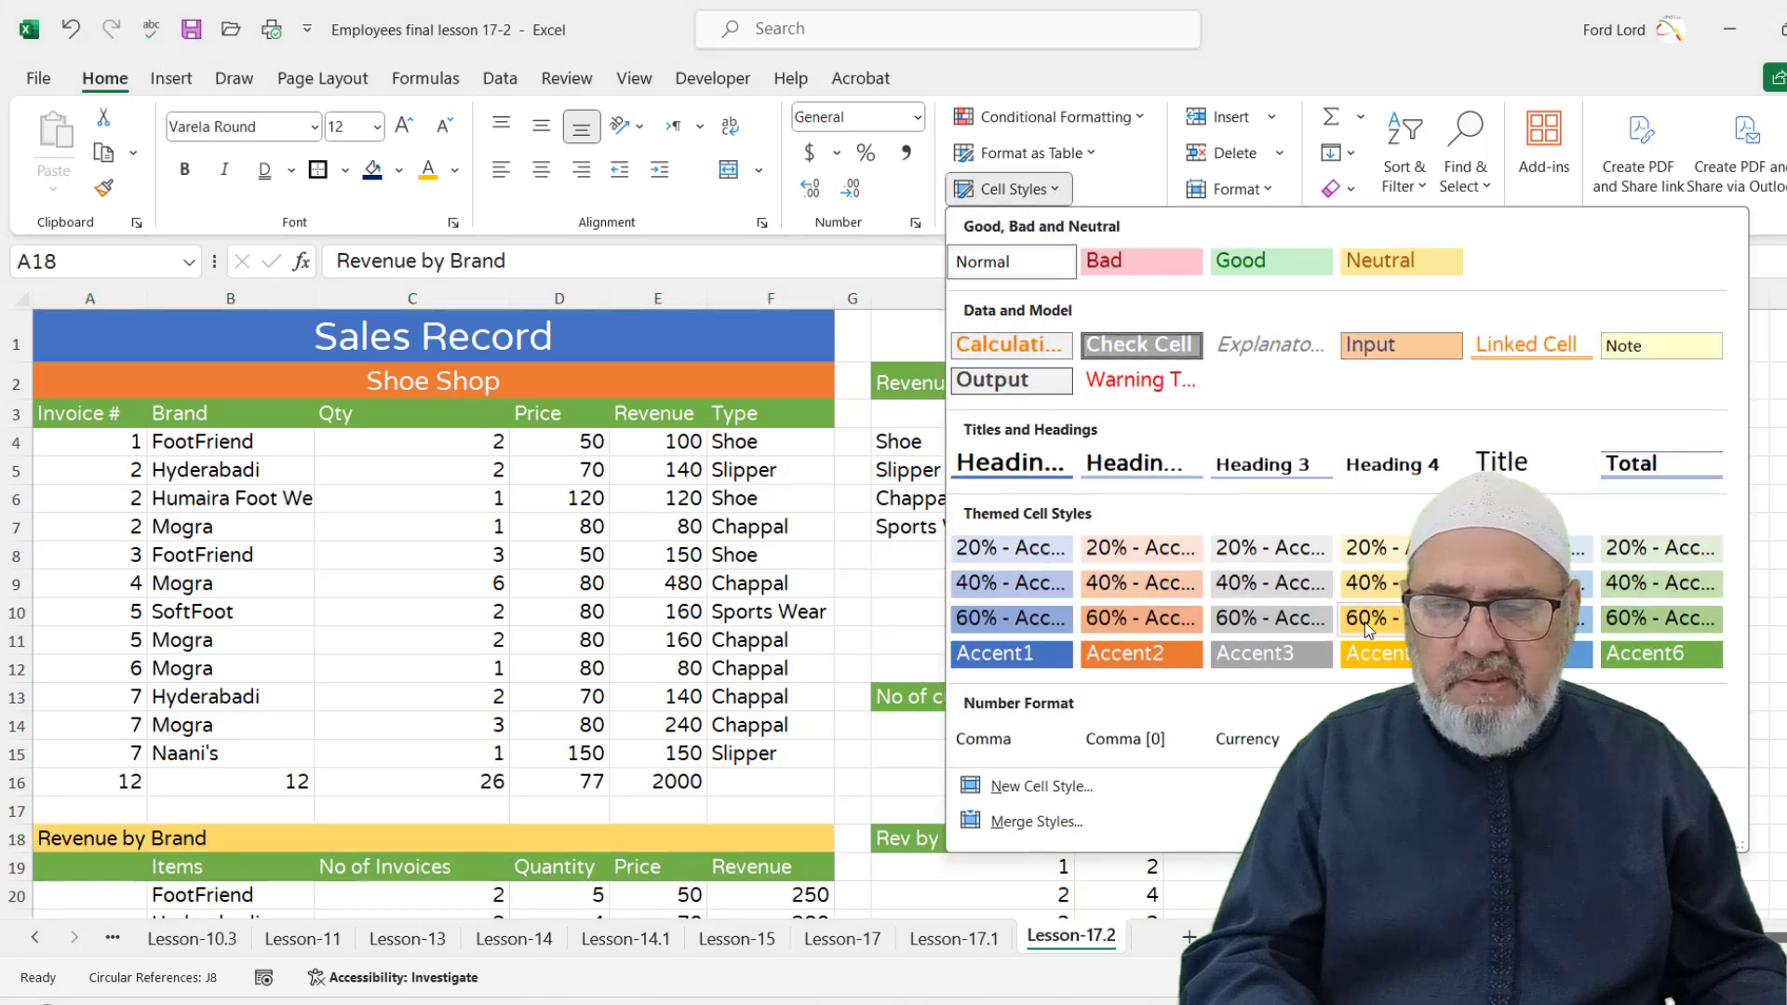
pyautogui.click(1141, 653)
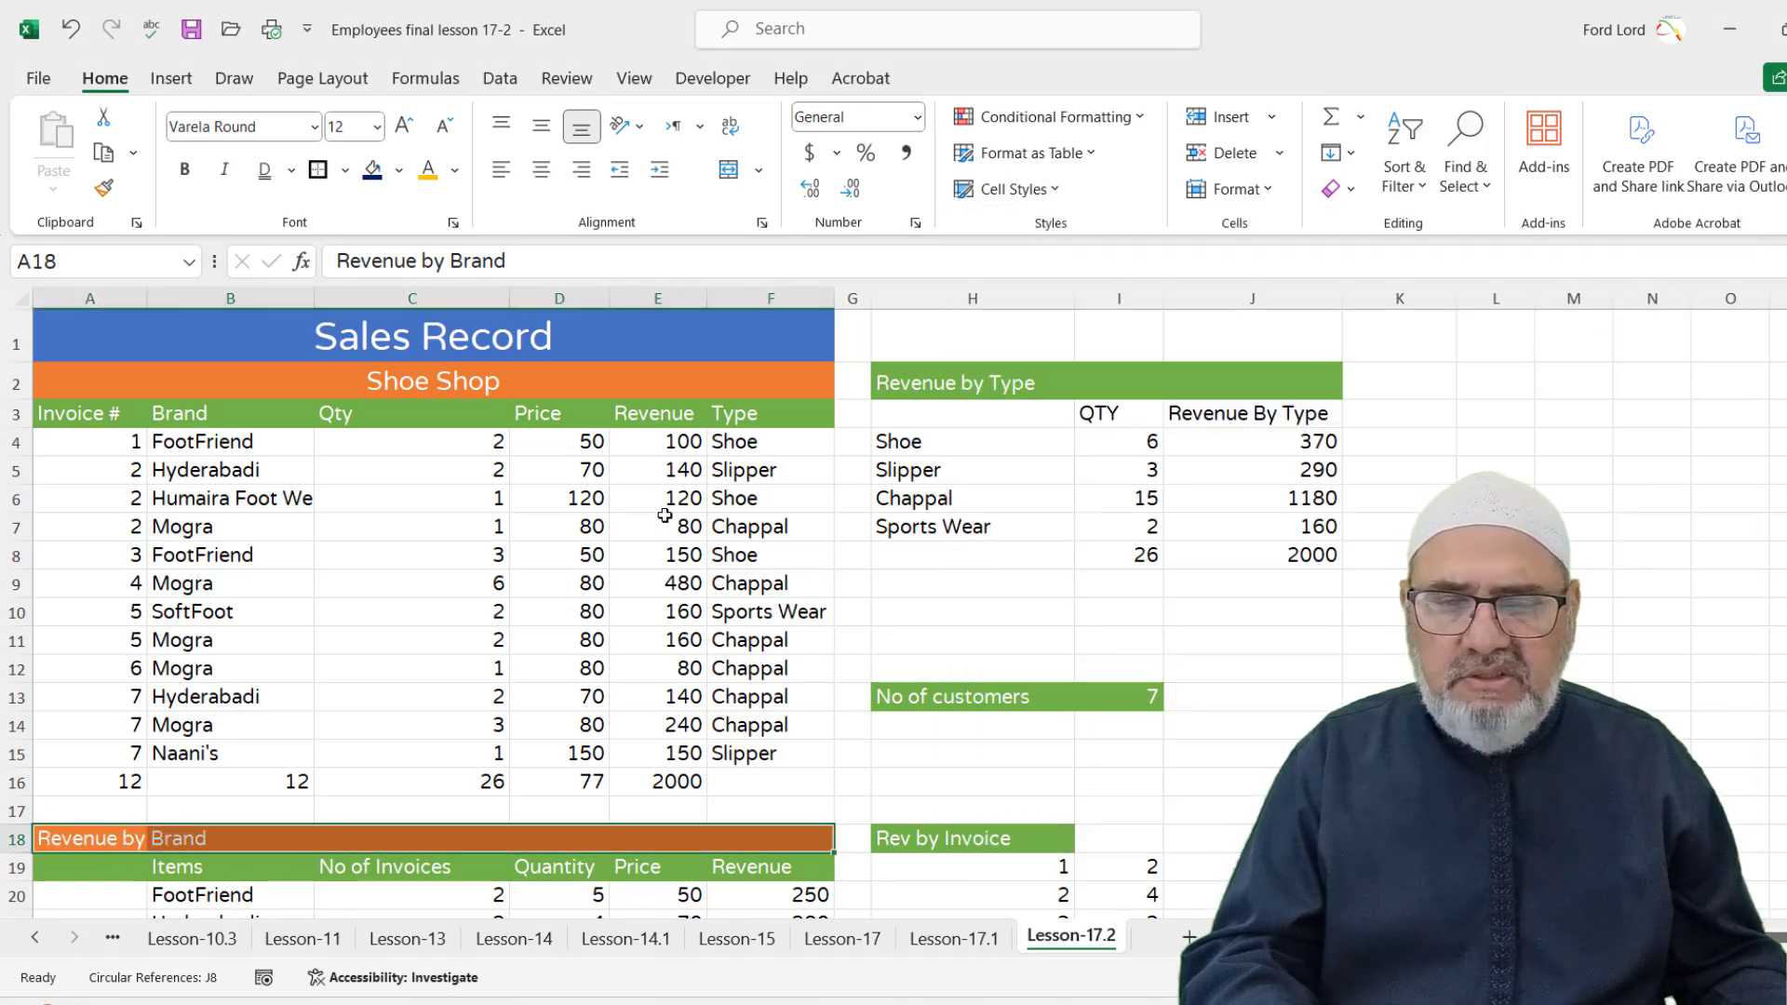
pyautogui.click(1557, 418)
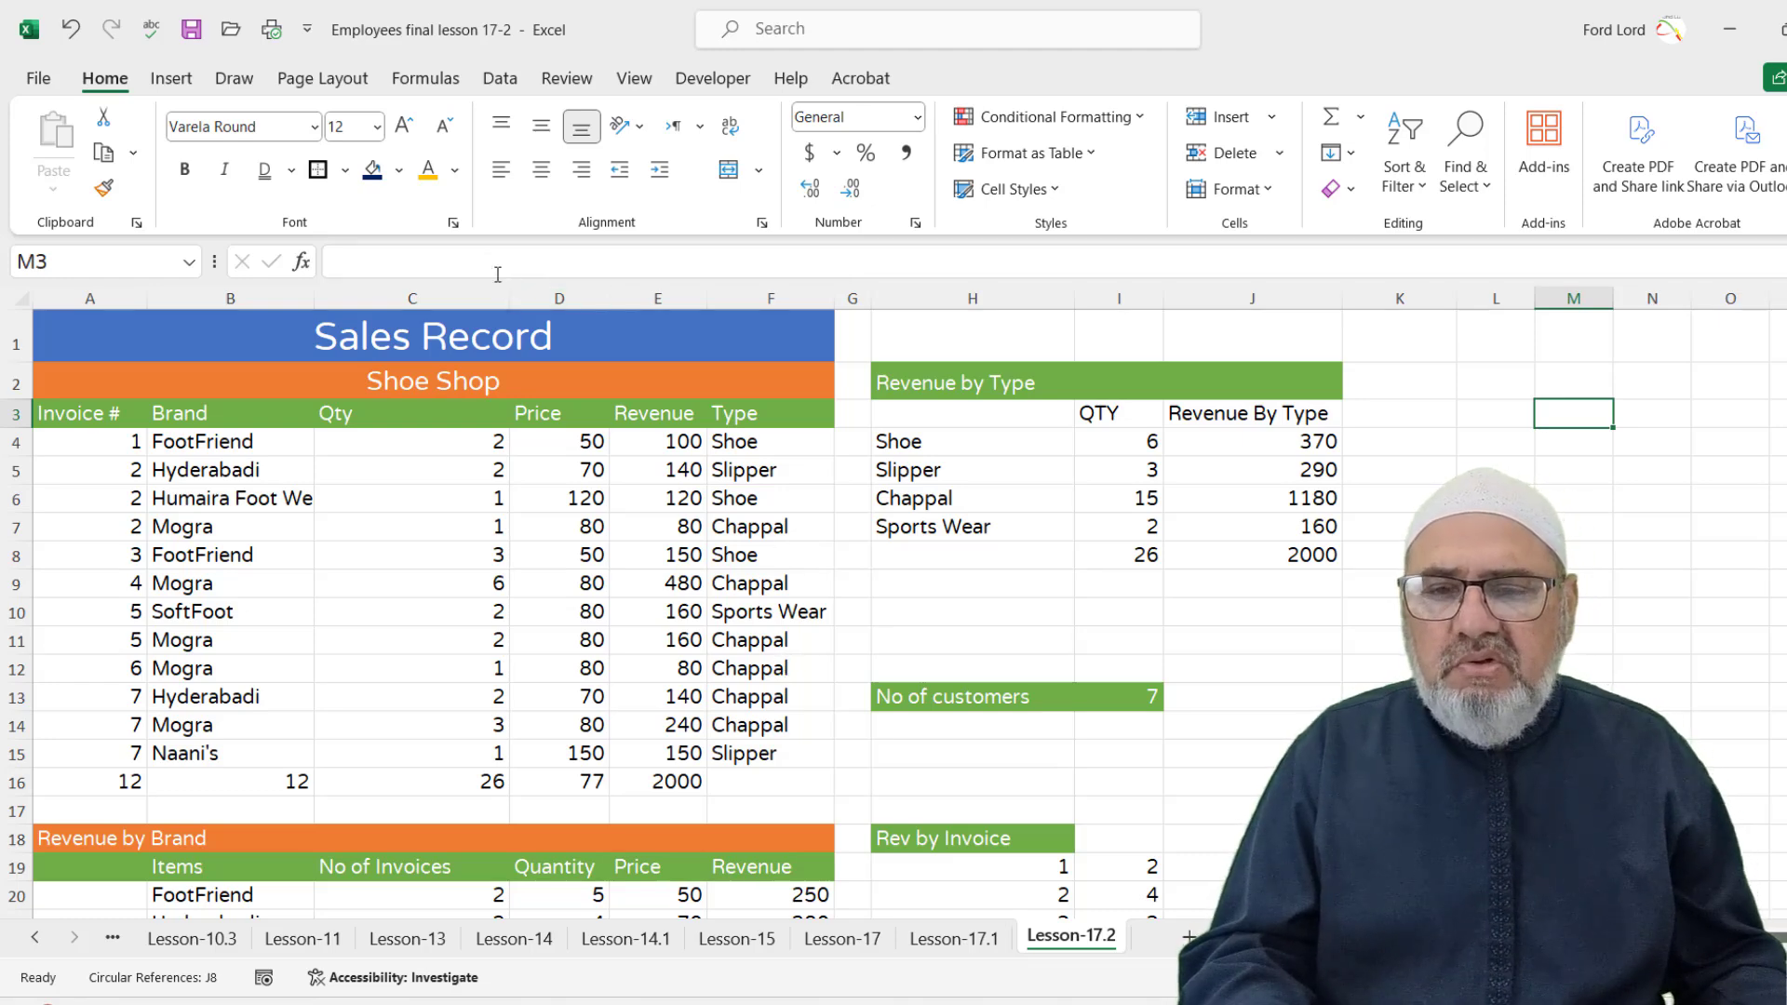
# Hide gridlines on the Lesson-17.2 sheet from the View tab and review the result
pyautogui.click(633, 80)
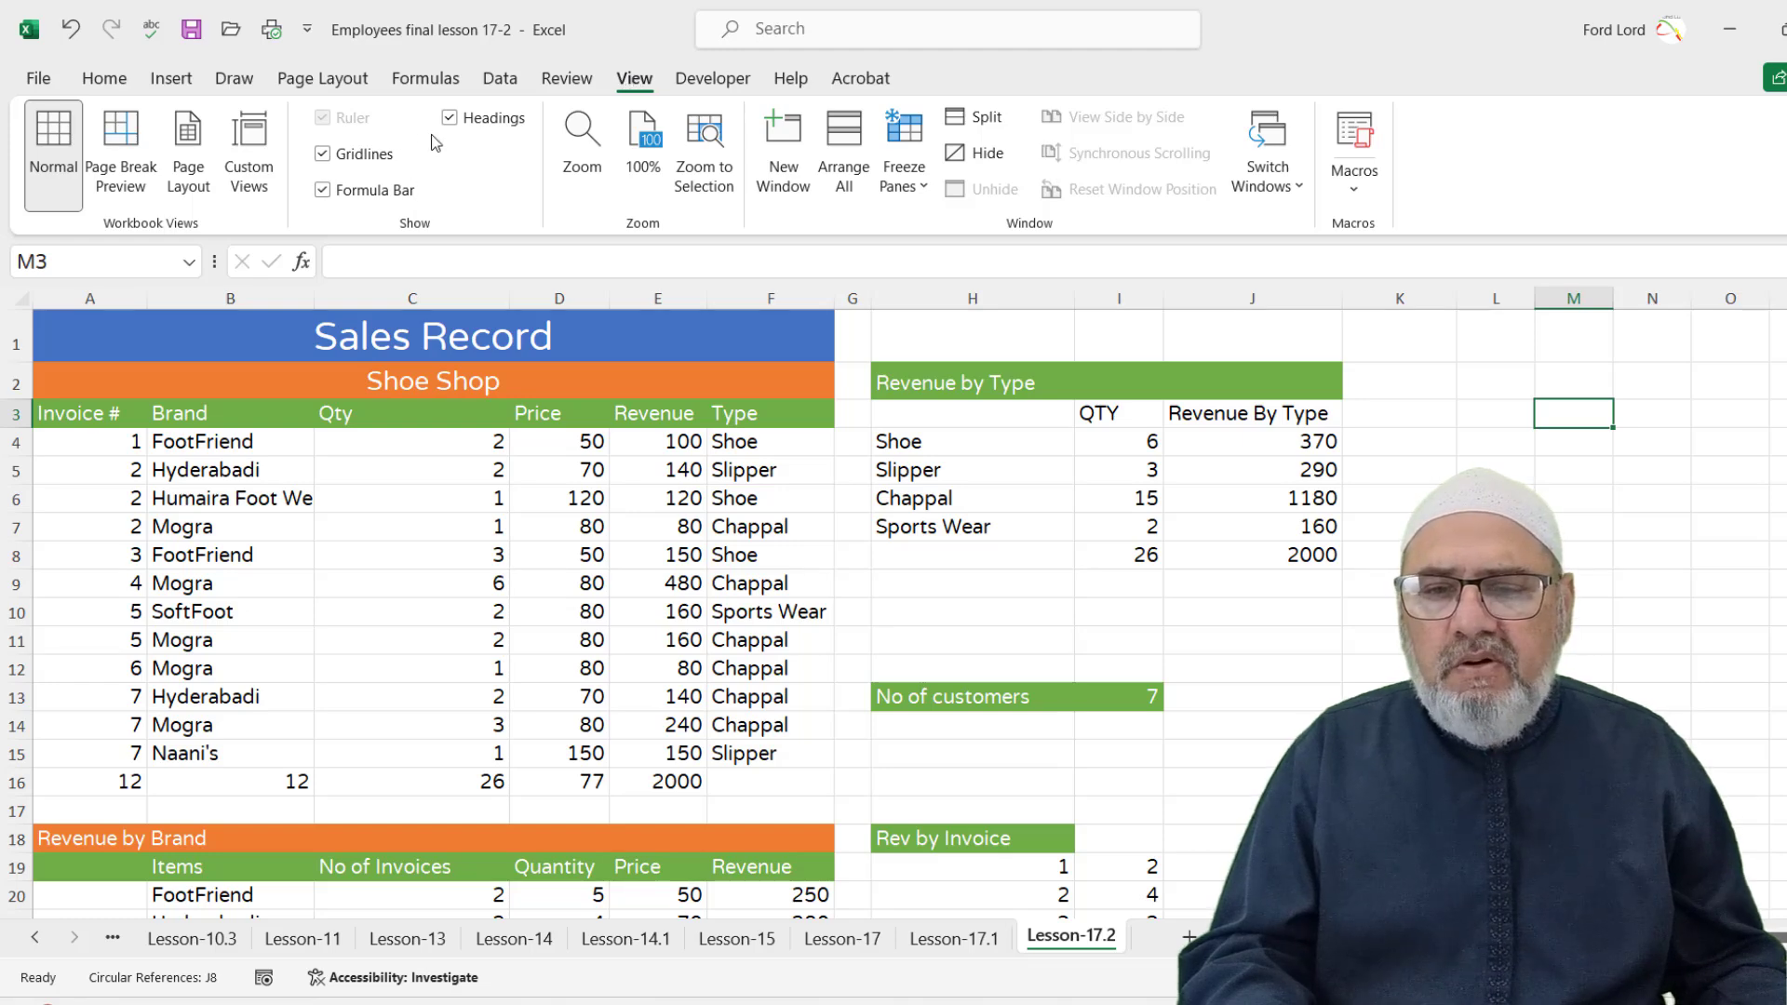
pyautogui.click(322, 154)
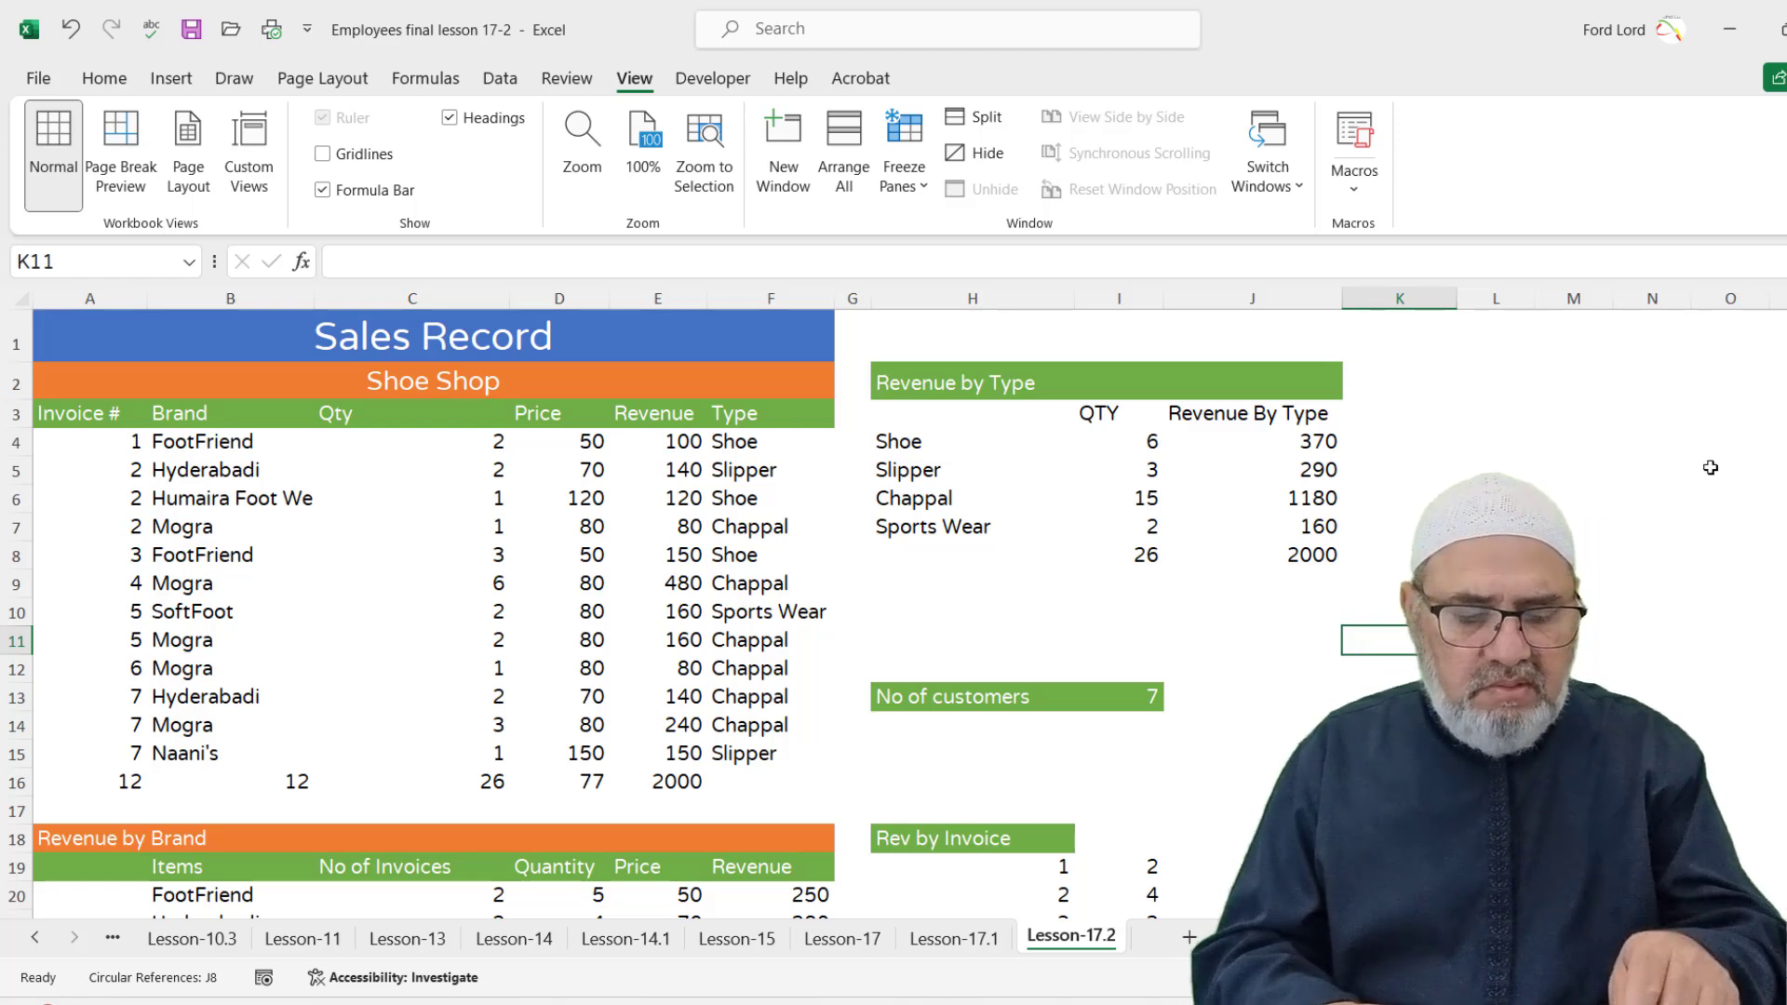
pyautogui.scroll(-1, 1710, 467)
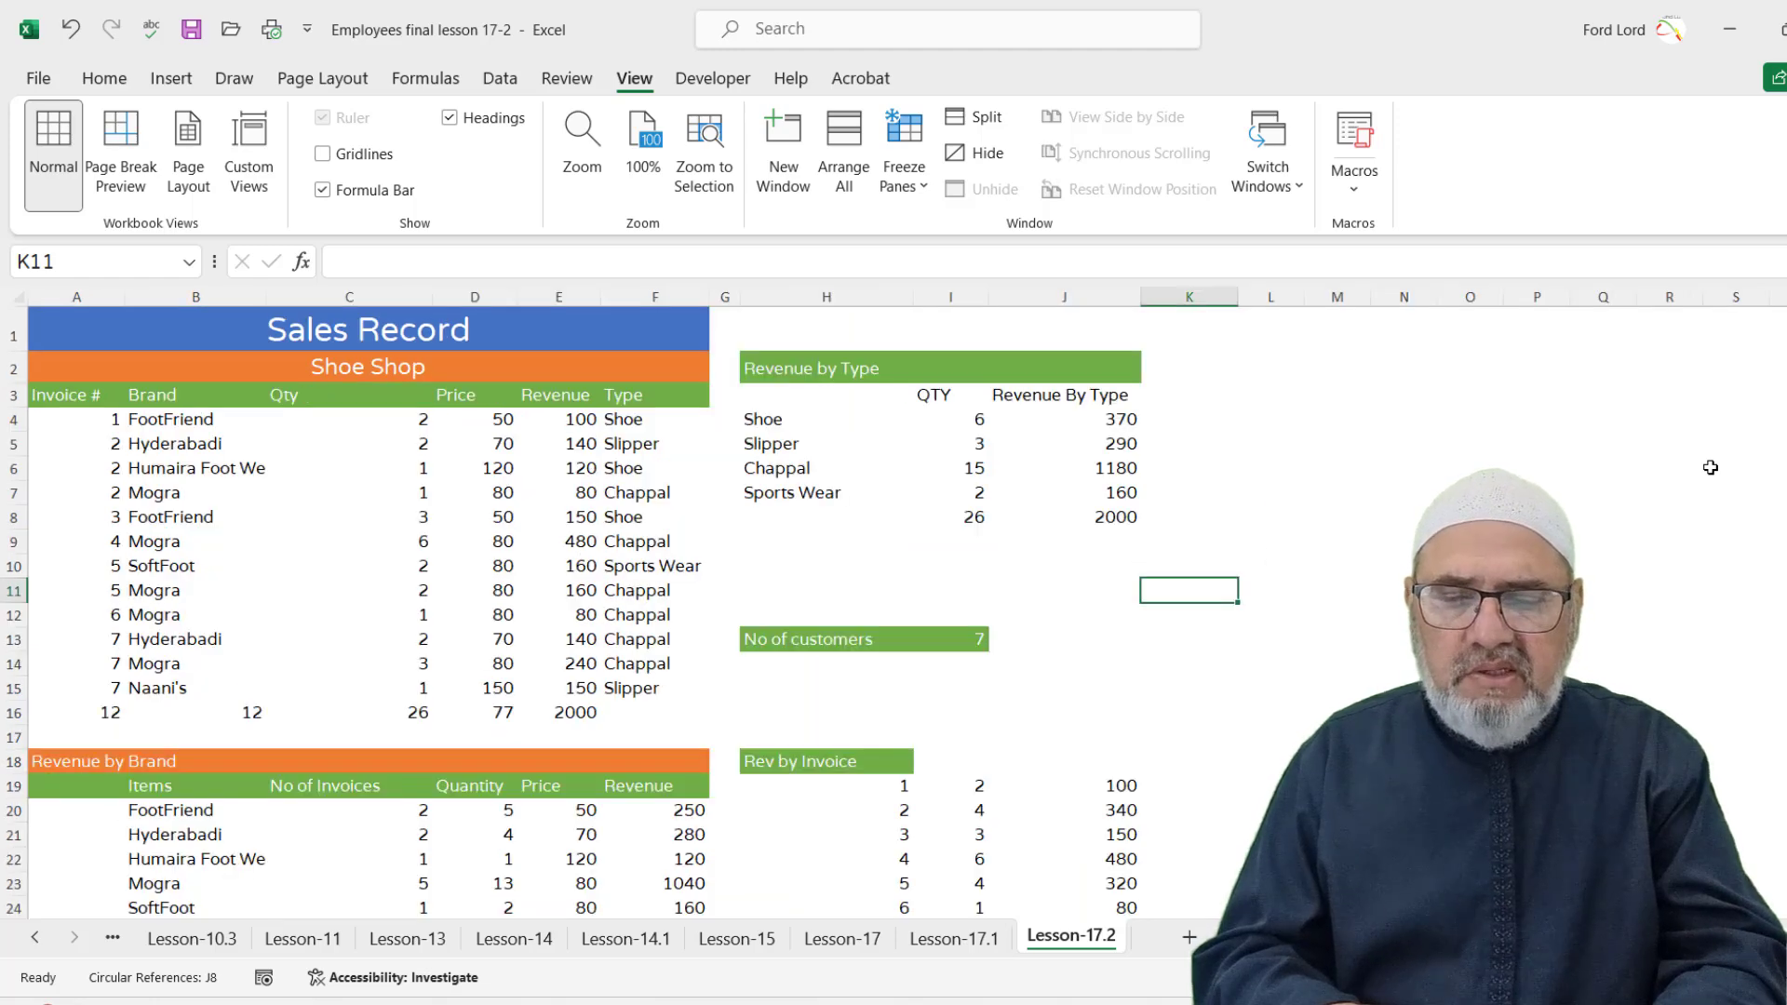
pyautogui.scroll(-1, 1710, 468)
pyautogui.click(1384, 630)
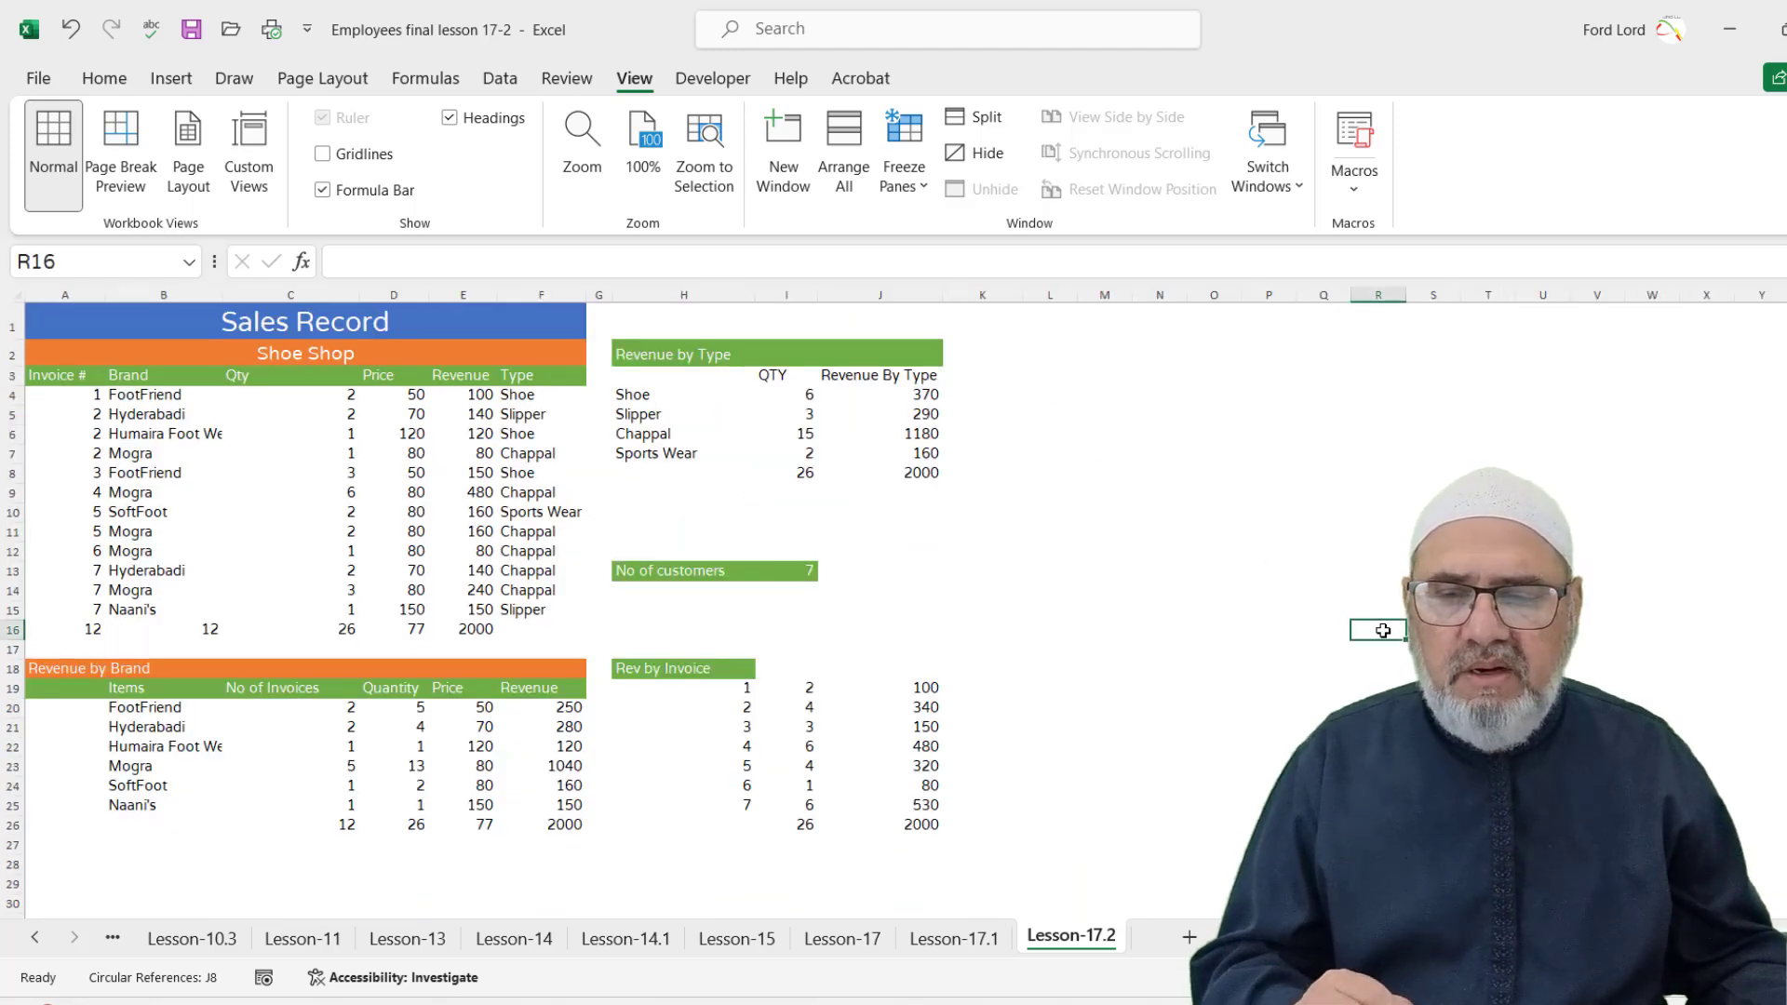